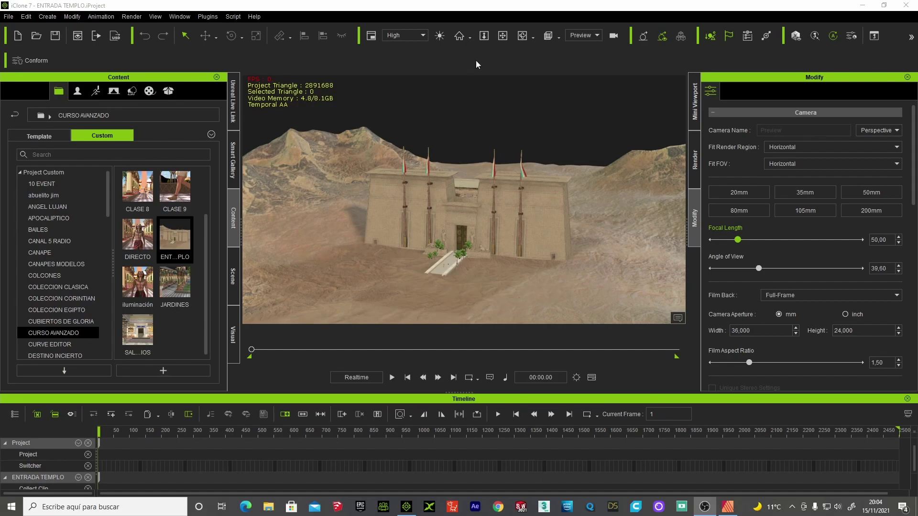
- Orbit and reframe the camera to face the temple front-on and closer
left_click(501, 38)
mouse_move(423, 217)
left_mouse_down()
mouse_move(485, 179)
mouse_move(464, 189)
mouse_move(468, 196)
left_mouse_up()
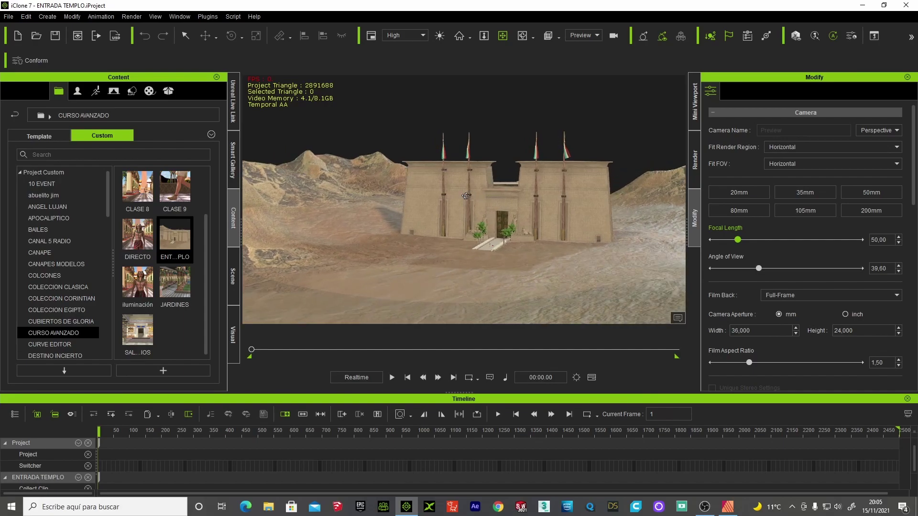
left_click_drag(465, 196, 472, 205)
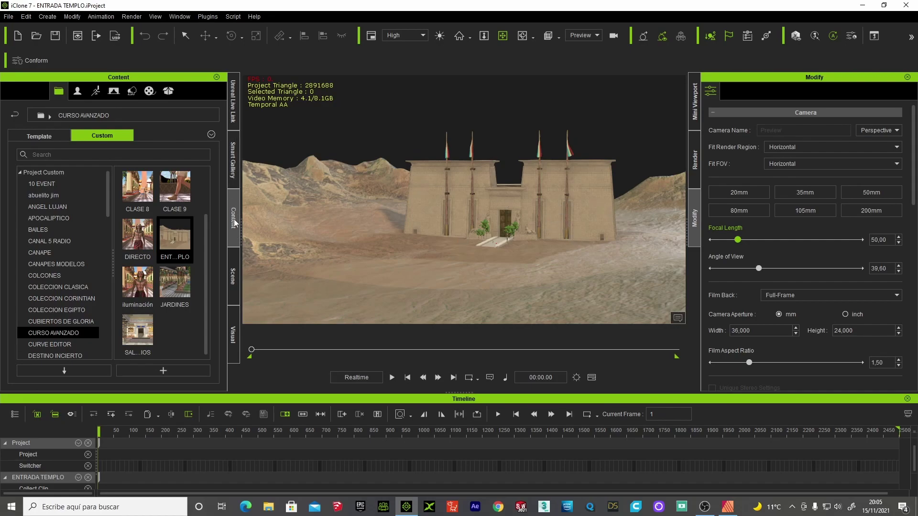
- Show the Props template library's Flags and Banners > Flags folder in Content
left_click(132, 93)
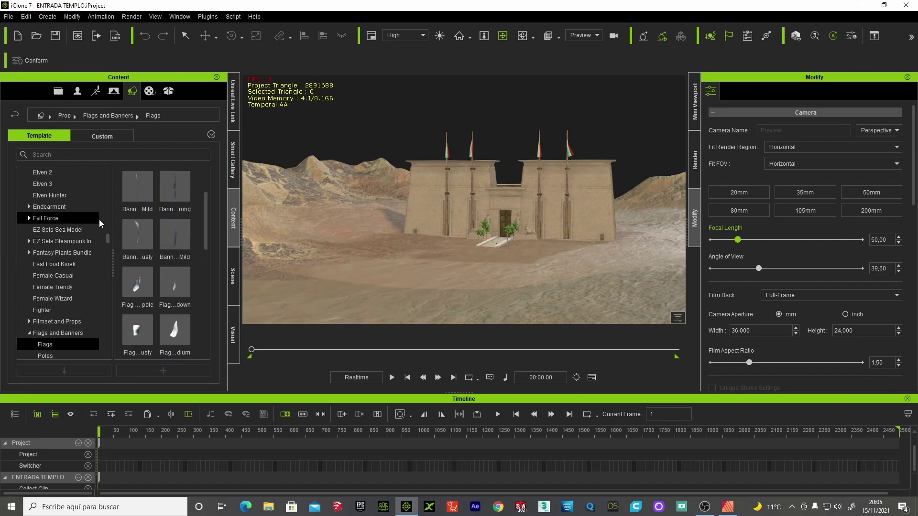
left_click_drag(108, 240, 103, 161)
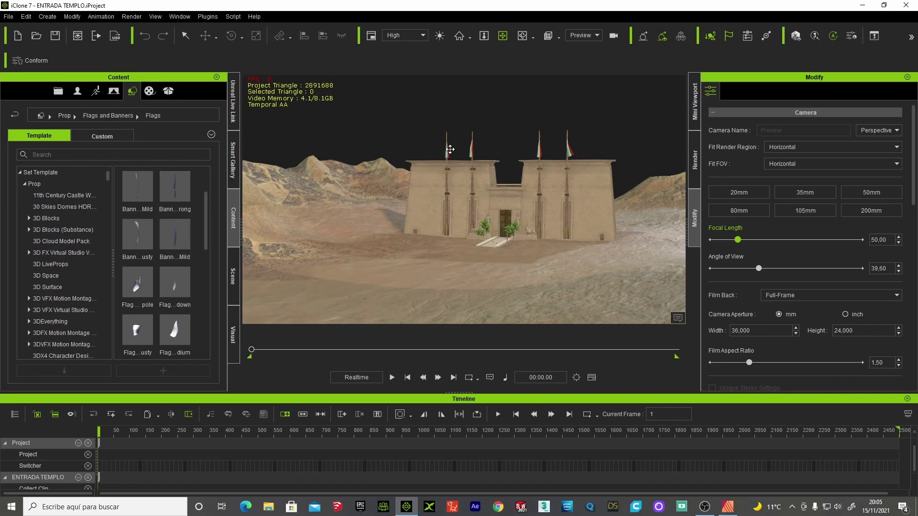
scroll(531, 168, "up", 2)
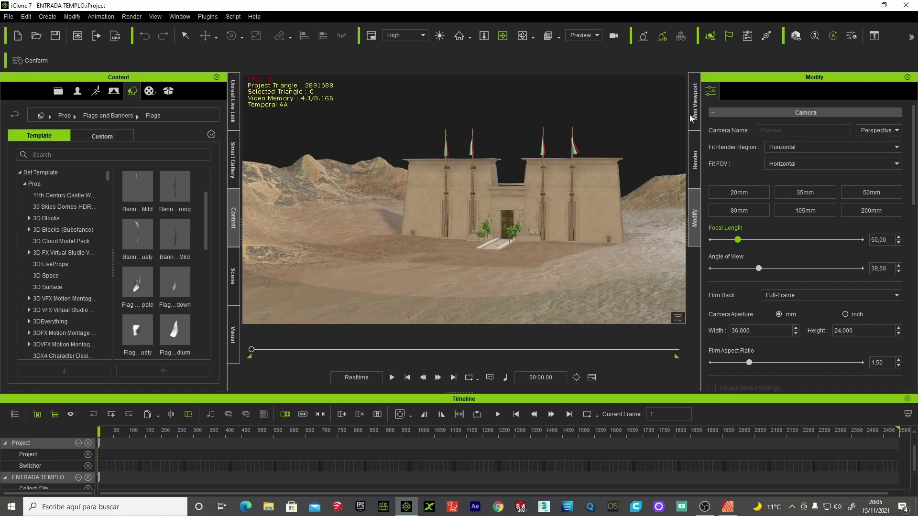
- Convert the temple's BuildingLeft/Flag material from PBR to the Traditional shader
left_click(596, 176)
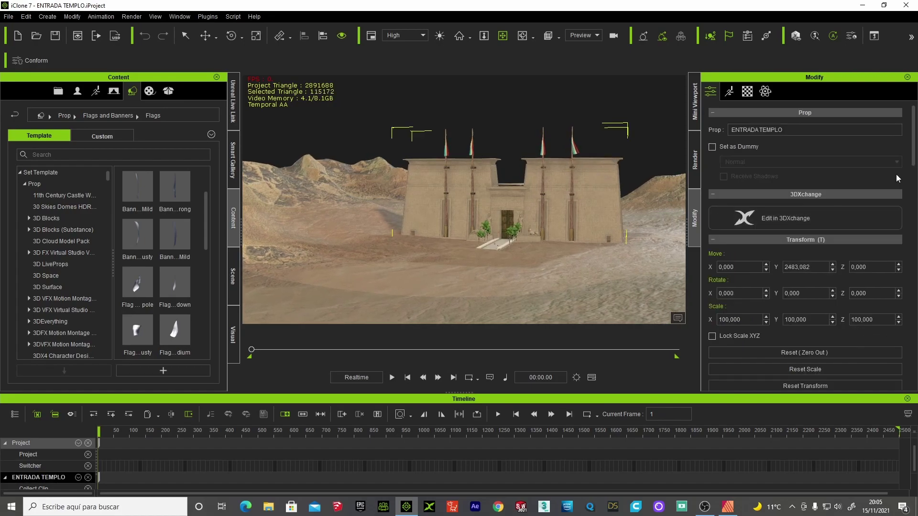
left_click(747, 91)
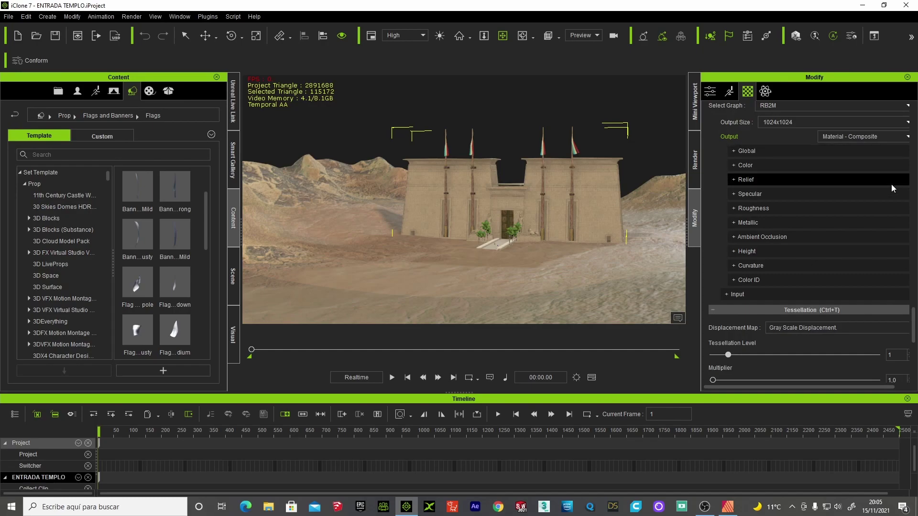
scroll(813, 215, "down", 5)
scroll(813, 215, "down", 5)
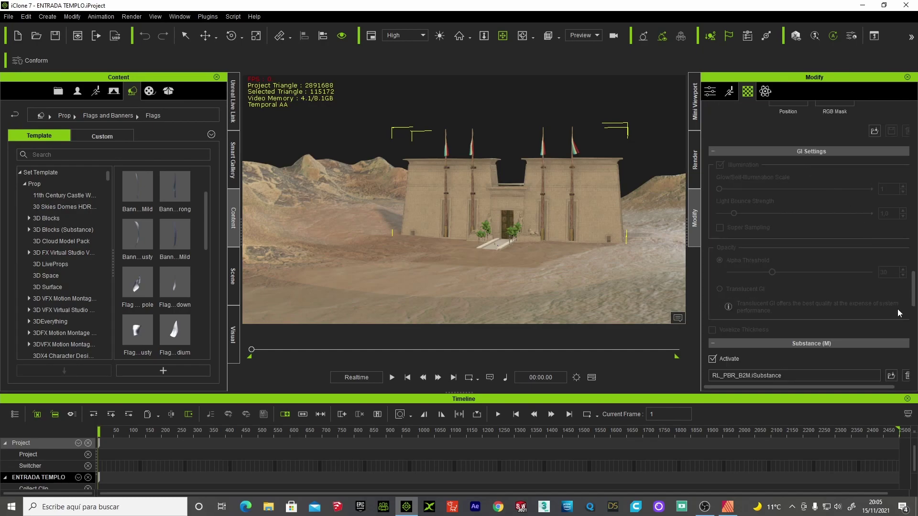
left_click_drag(913, 298, 914, 119)
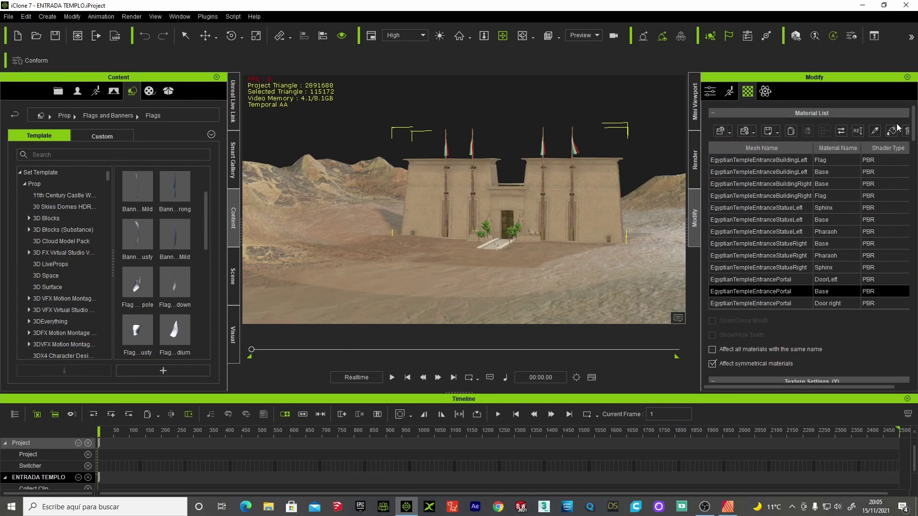
left_click(818, 161)
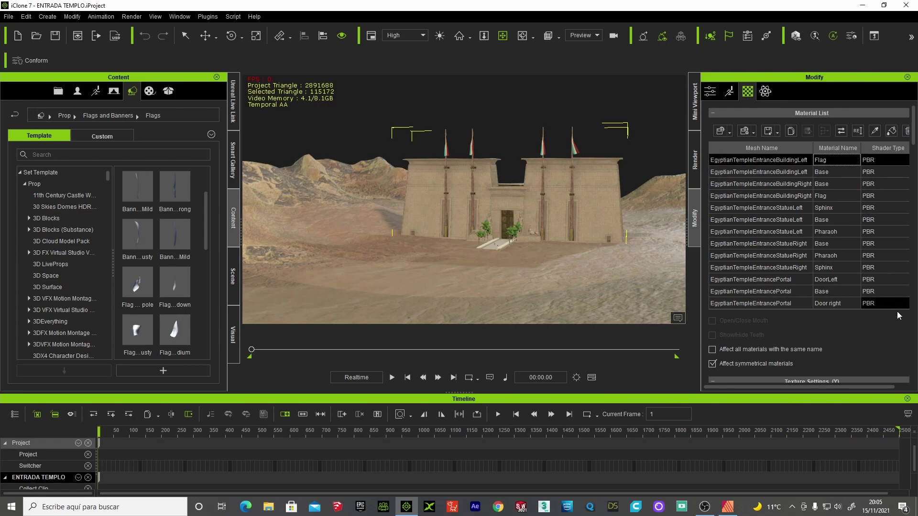
scroll(888, 335, "down", 3)
scroll(888, 334, "up", 3)
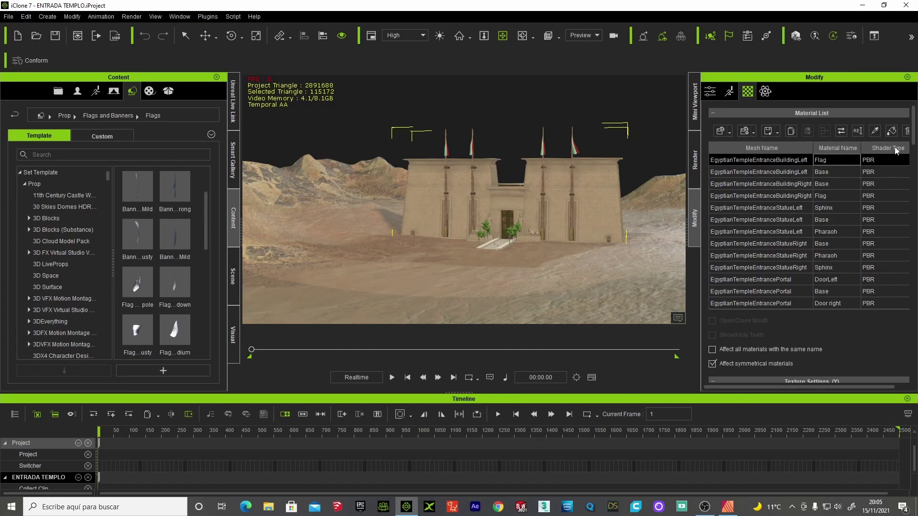
left_click(907, 133)
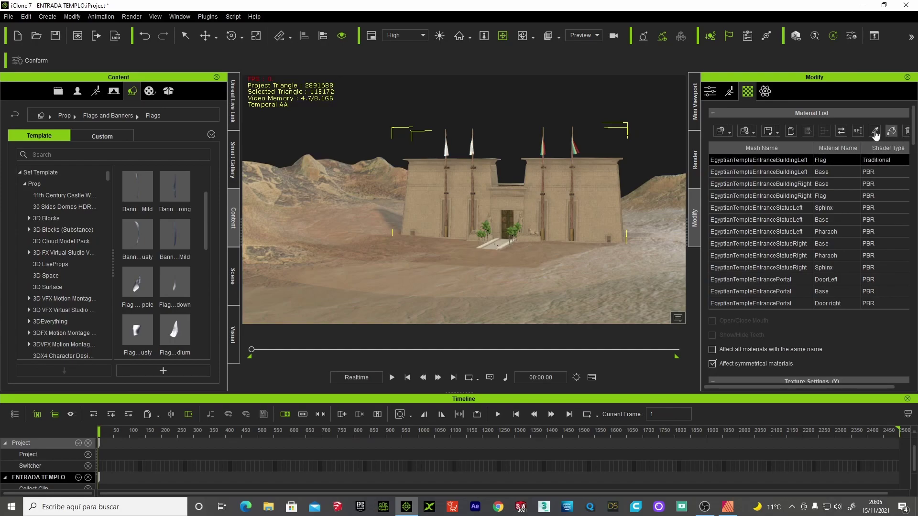
- Convert the BuildingLeft Flag material back to PBR and set its opacity to 0
left_click(841, 131)
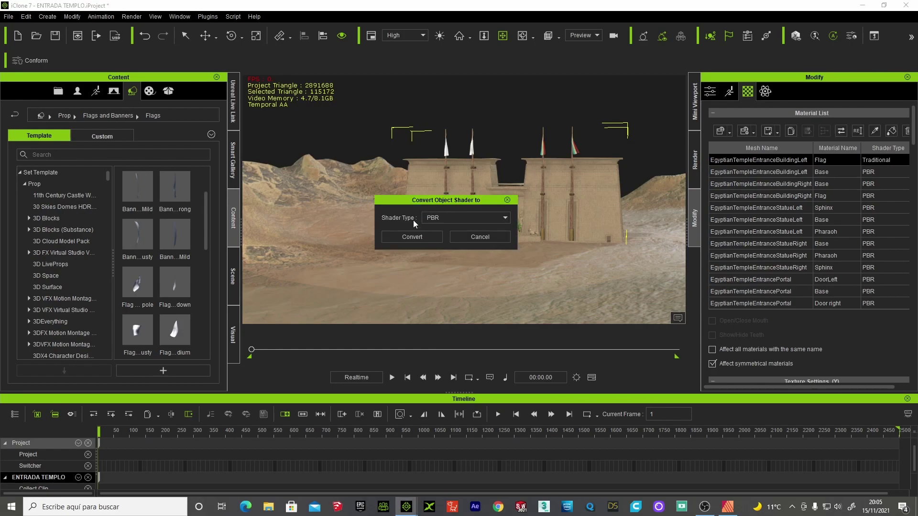
left_click(413, 237)
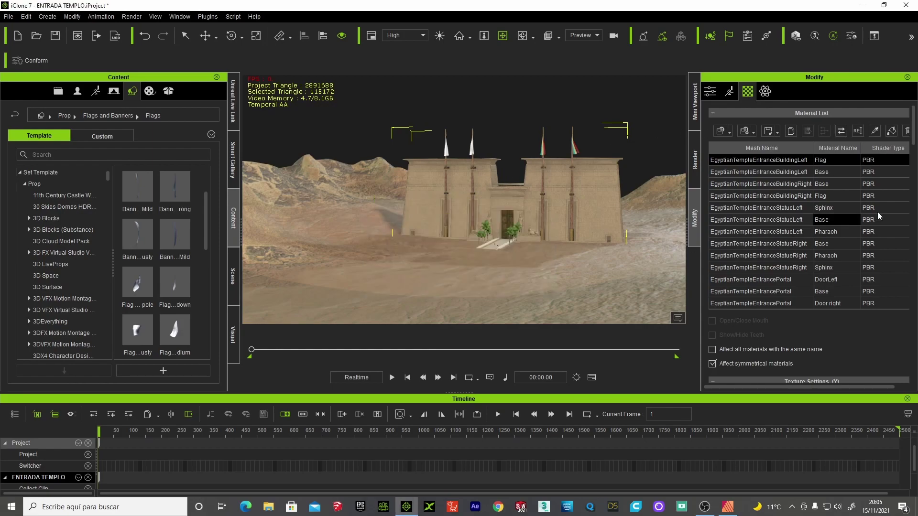
scroll(885, 208, "down", 3)
scroll(899, 211, "down", 2)
scroll(899, 213, "down", 2)
scroll(899, 213, "down", 2)
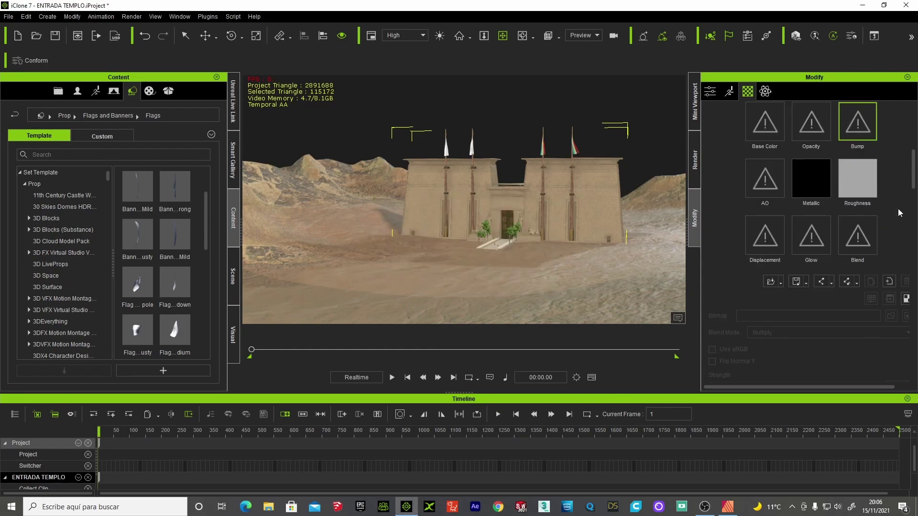
scroll(812, 352, "down", 3)
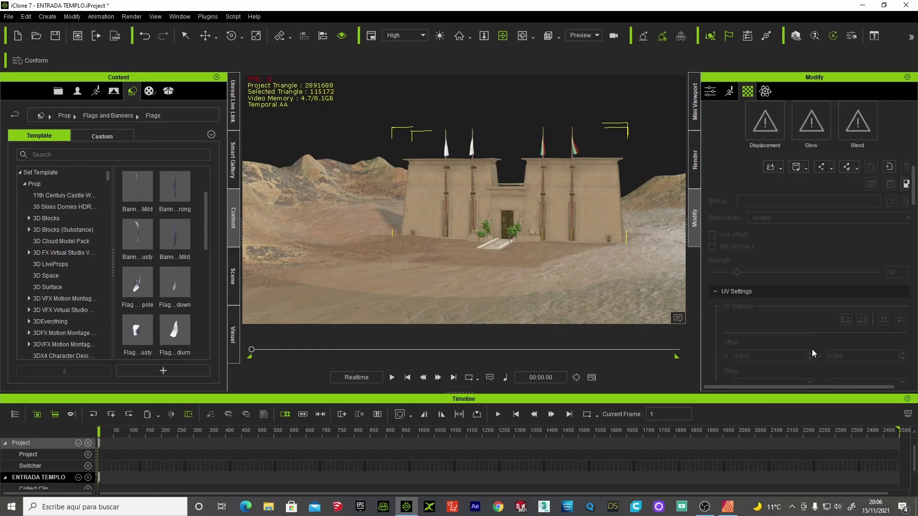
scroll(812, 352, "down", 3)
scroll(812, 352, "down", 3)
scroll(812, 353, "up", 3)
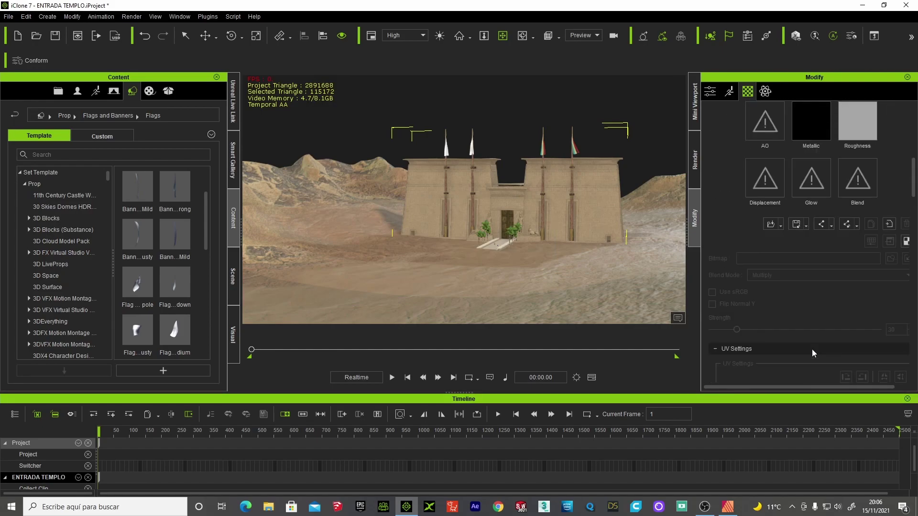
scroll(812, 353, "up", 3)
scroll(812, 353, "up", 3)
scroll(812, 349, "up", 1)
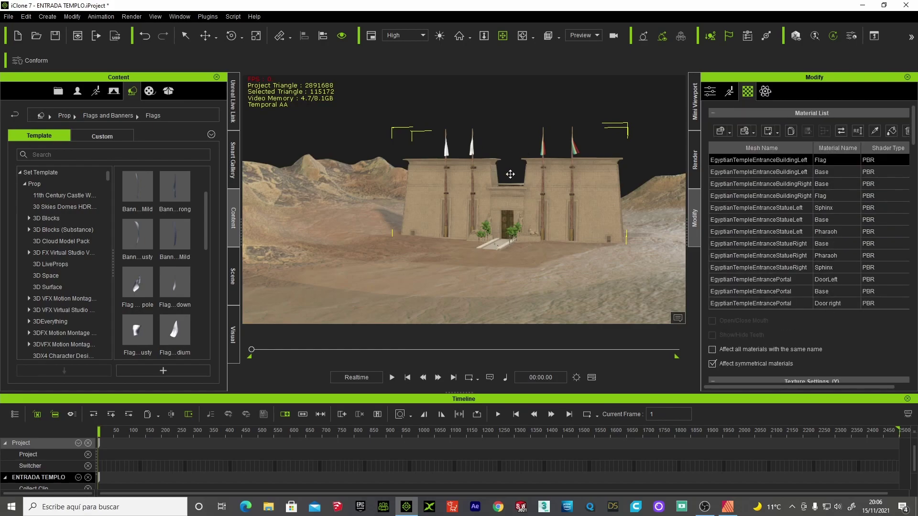
scroll(804, 258, "down", 3)
scroll(804, 258, "down", 3)
scroll(805, 259, "down", 2)
scroll(804, 259, "down", 2)
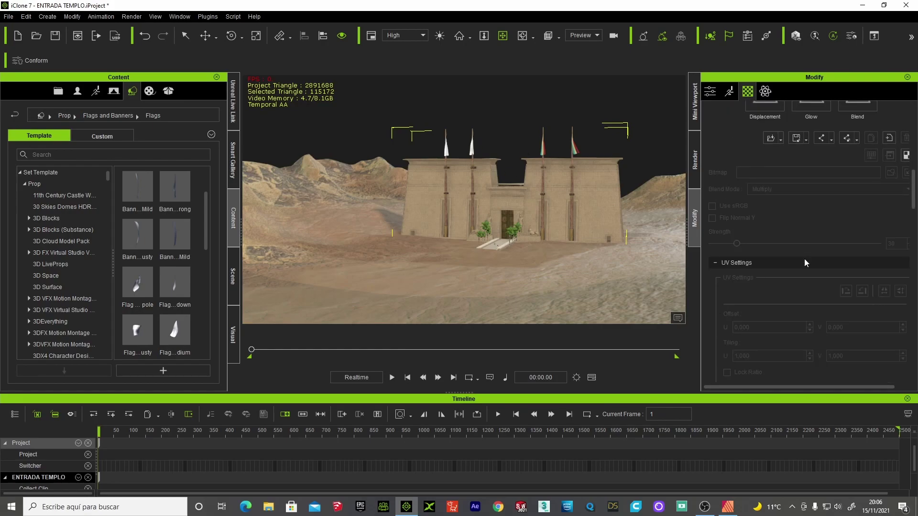
scroll(804, 259, "down", 2)
scroll(804, 259, "down", 2)
scroll(804, 259, "down", 2)
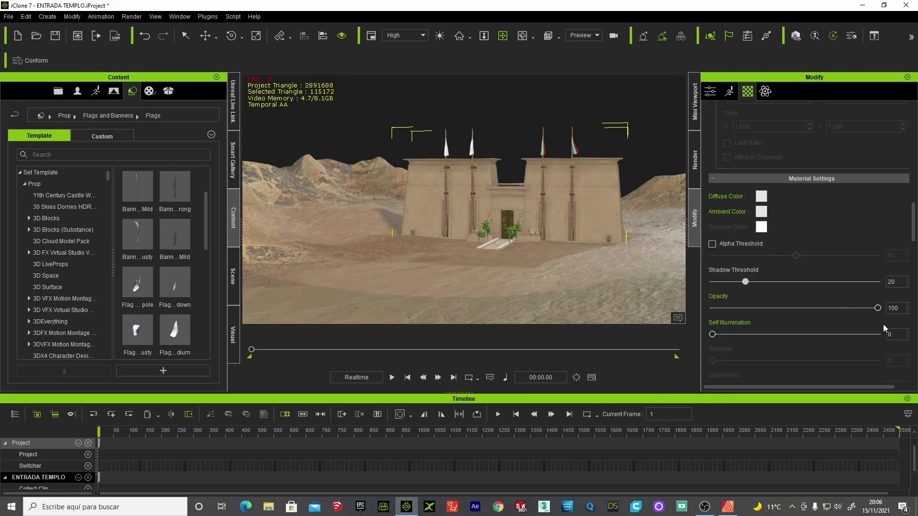
left_click_drag(868, 309, 669, 308)
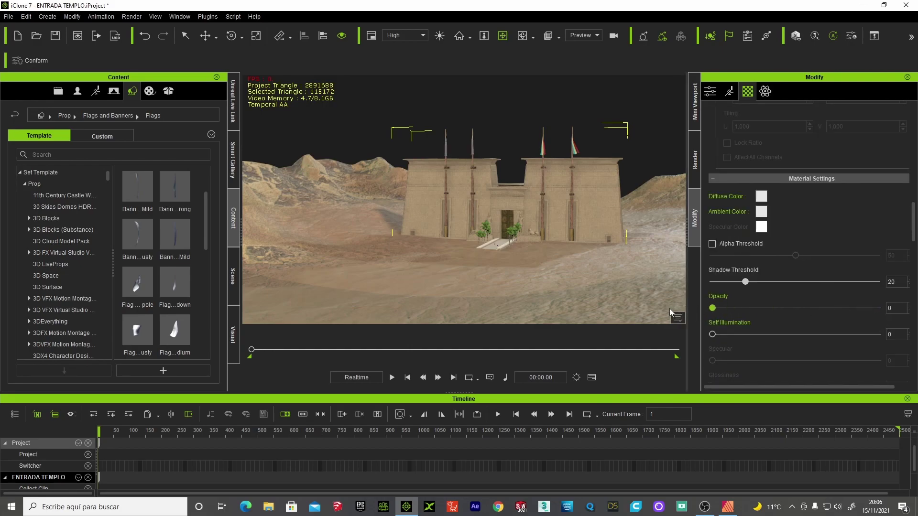
- Set the BuildingRight Flag material's opacity to 0 as well
scroll(864, 177, "up", 3)
scroll(864, 177, "up", 3)
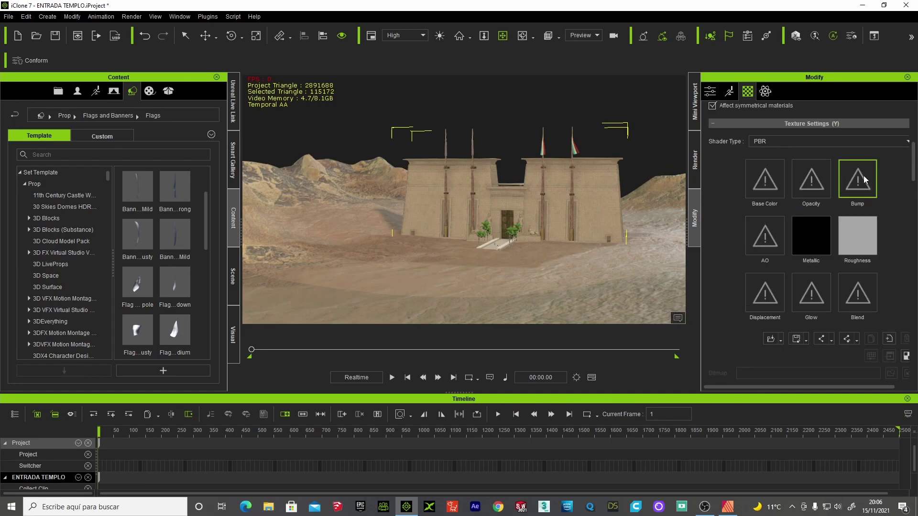
scroll(864, 177, "up", 3)
scroll(864, 177, "up", 3)
left_click(831, 168)
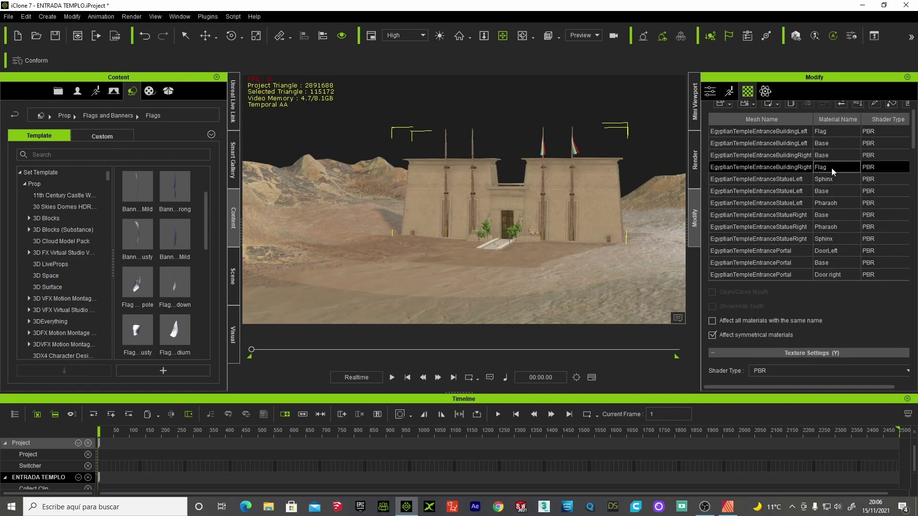
scroll(853, 322, "down", 3)
scroll(853, 322, "down", 2)
scroll(854, 322, "down", 3)
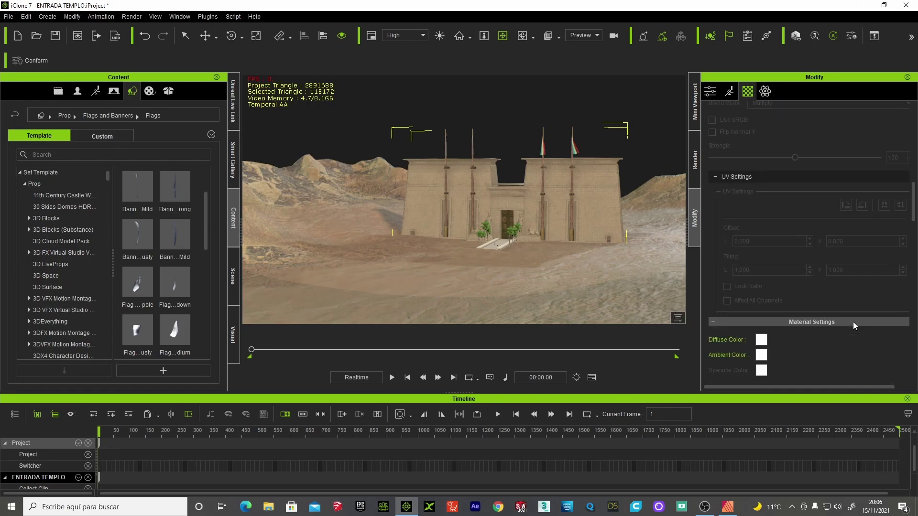
scroll(853, 322, "down", 3)
scroll(853, 322, "down", 1)
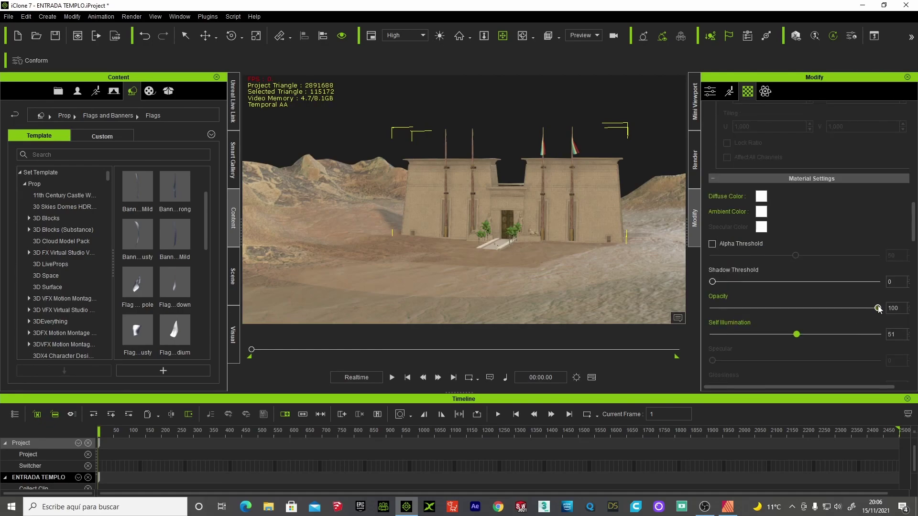
left_click_drag(827, 314, 715, 308)
scroll(78, 277, "down", 2)
scroll(78, 278, "down", 2)
scroll(78, 277, "down", 2)
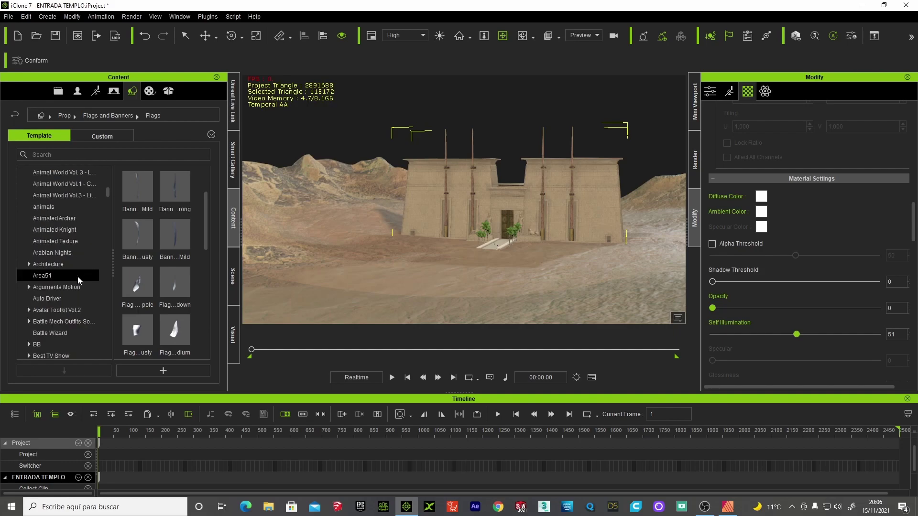
scroll(78, 278, "down", 1)
scroll(78, 276, "down", 2)
scroll(78, 276, "down", 2)
scroll(77, 277, "down", 2)
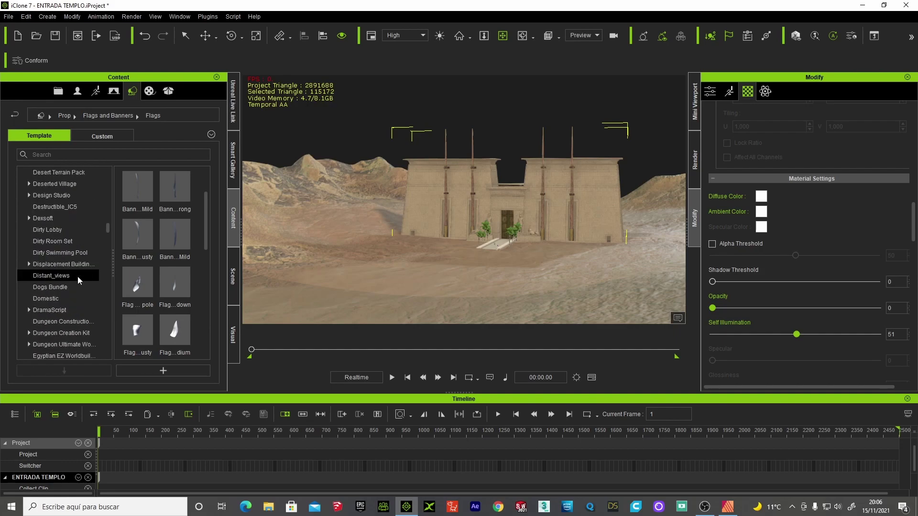
scroll(77, 276, "down", 2)
scroll(77, 277, "down", 3)
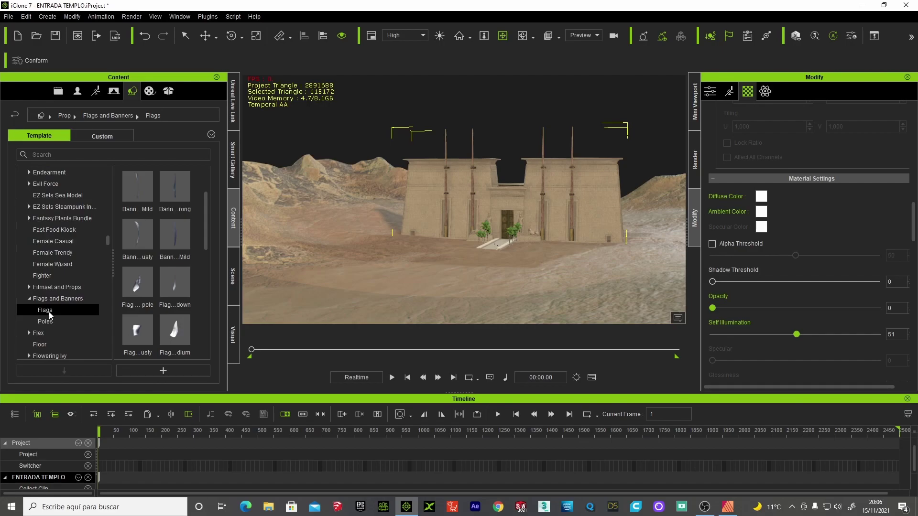
left_click(55, 300)
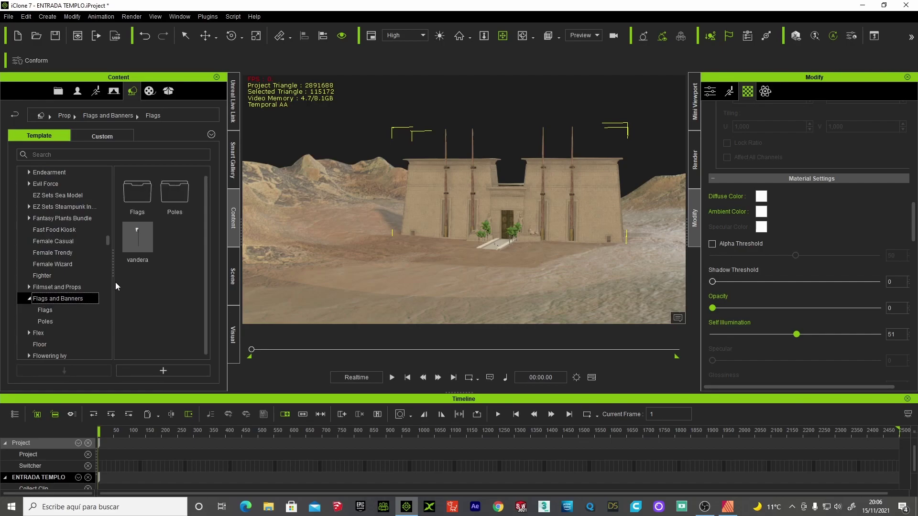
right_click(70, 299)
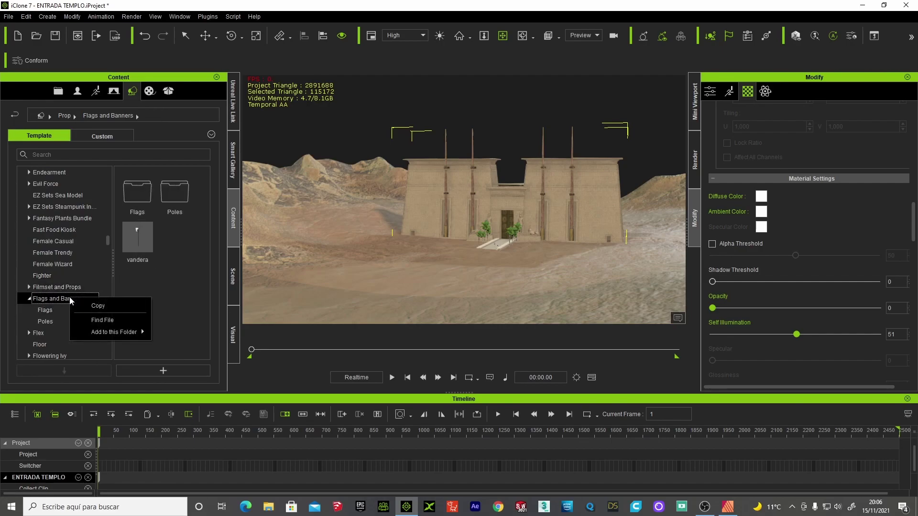
left_click(103, 326)
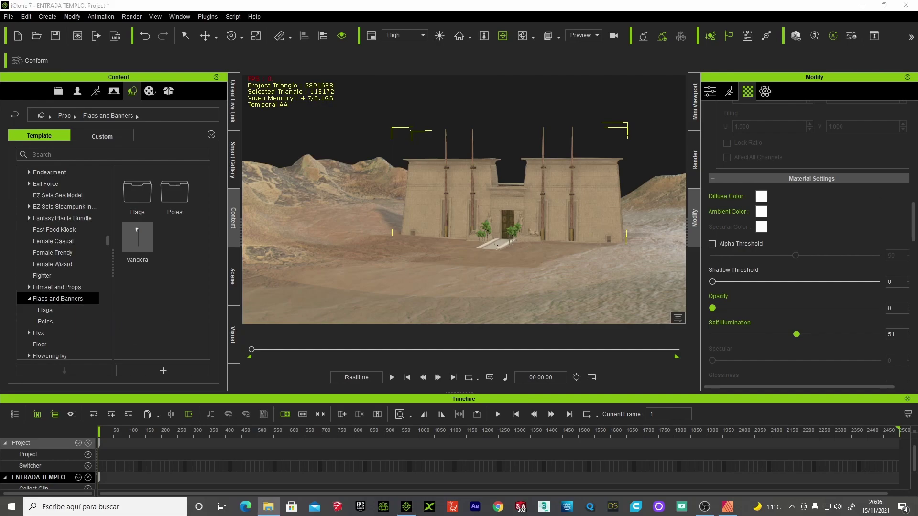
- Center the Explorer Props window, open Flags and Banners, and return to Props
left_click_drag(841, 119, 593, 122)
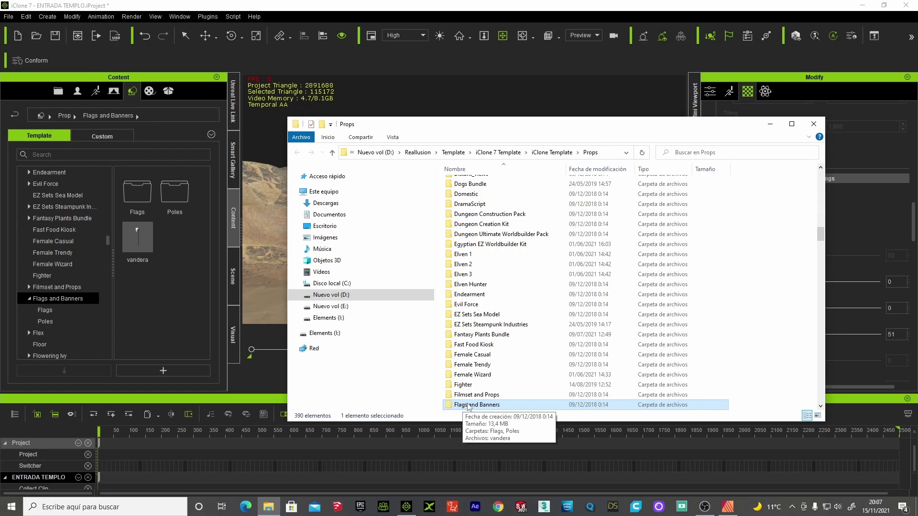
double_click(468, 405)
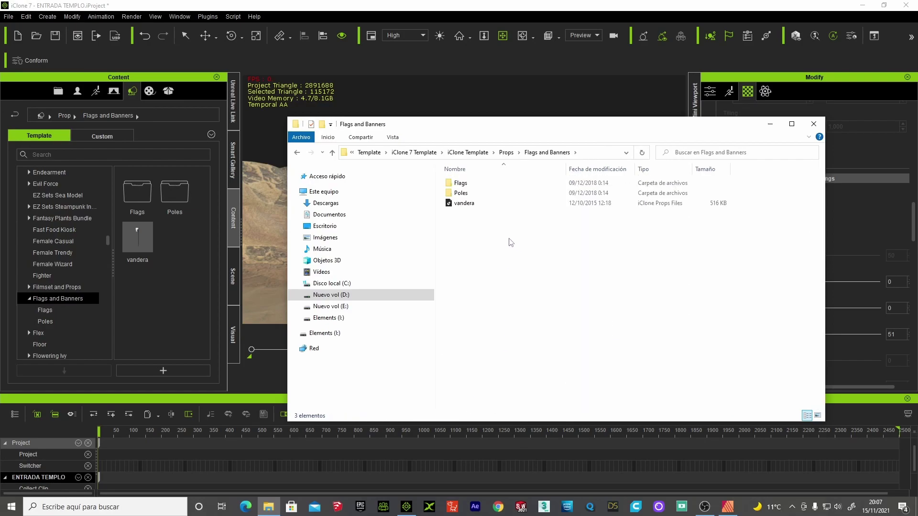
left_click(333, 152)
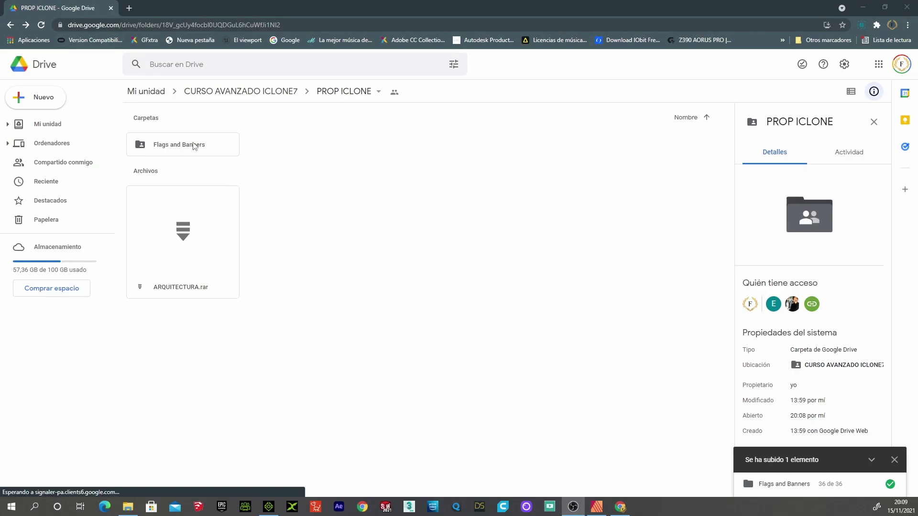
- Open the context menu of the Flags and Banners folder
right_click(194, 145)
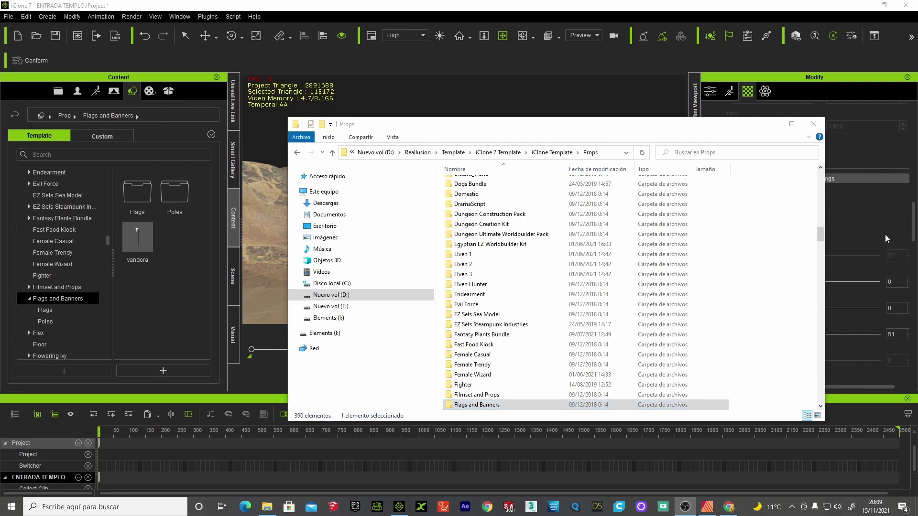
- Close Explorer and add the Flag A_Acclivitous pole prop from Flags to the scene
left_click(813, 123)
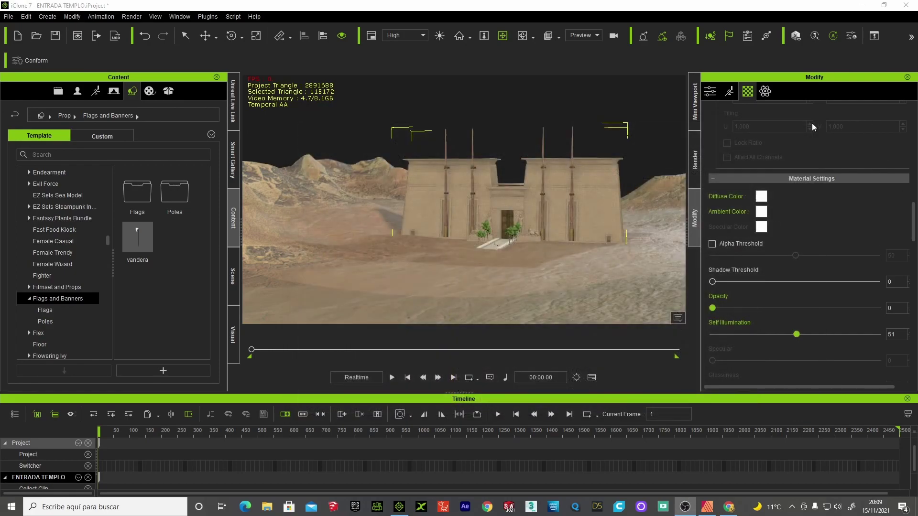
left_click(45, 310)
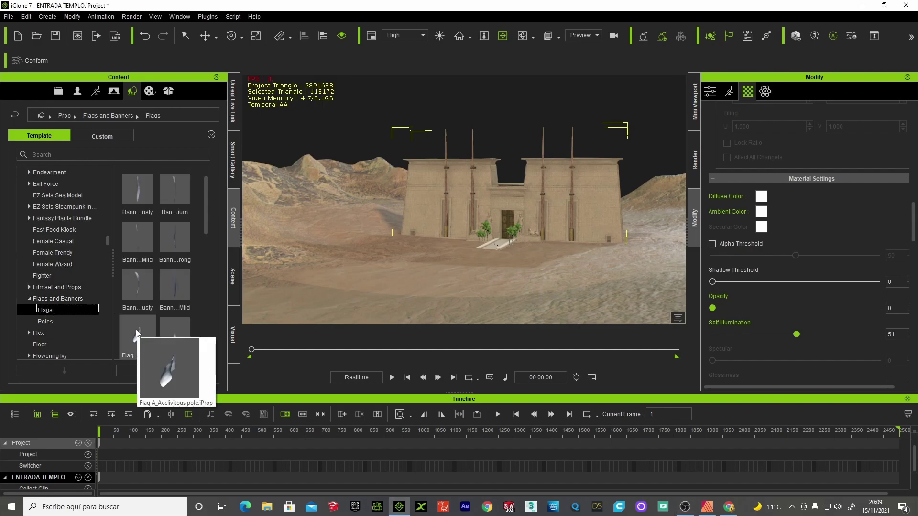
scroll(137, 325, "down", 5)
scroll(149, 269, "up", 2)
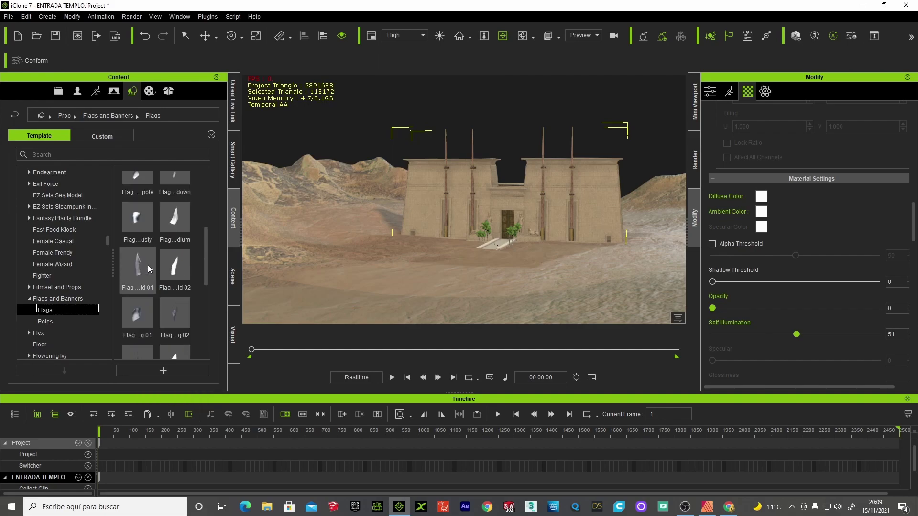
scroll(142, 271, "up", 3)
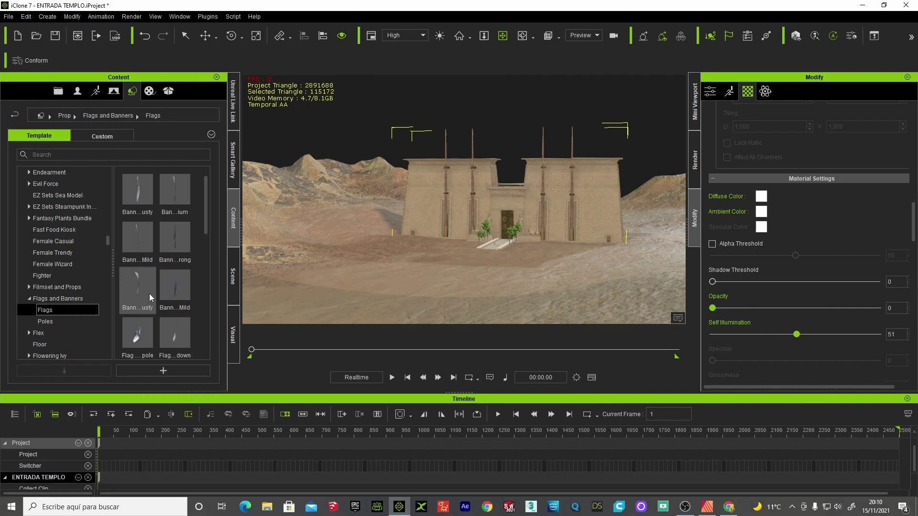
left_click(138, 333)
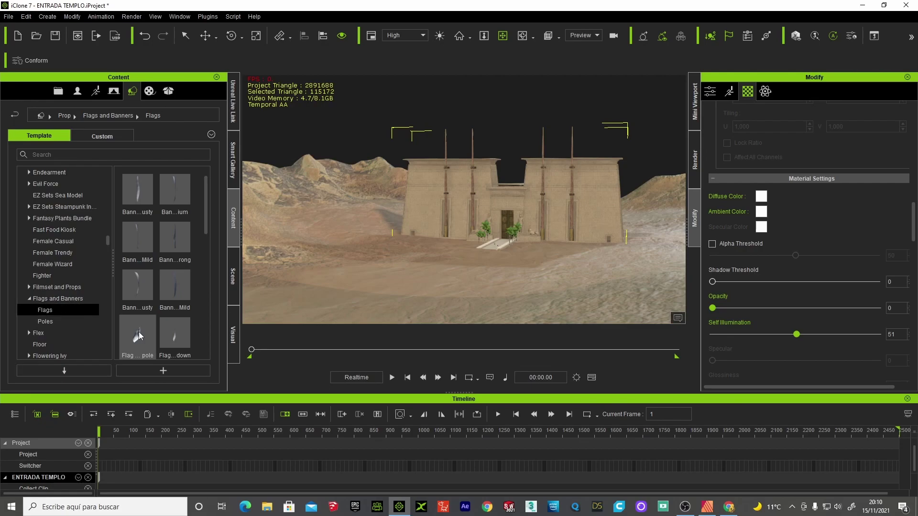
left_click(66, 375)
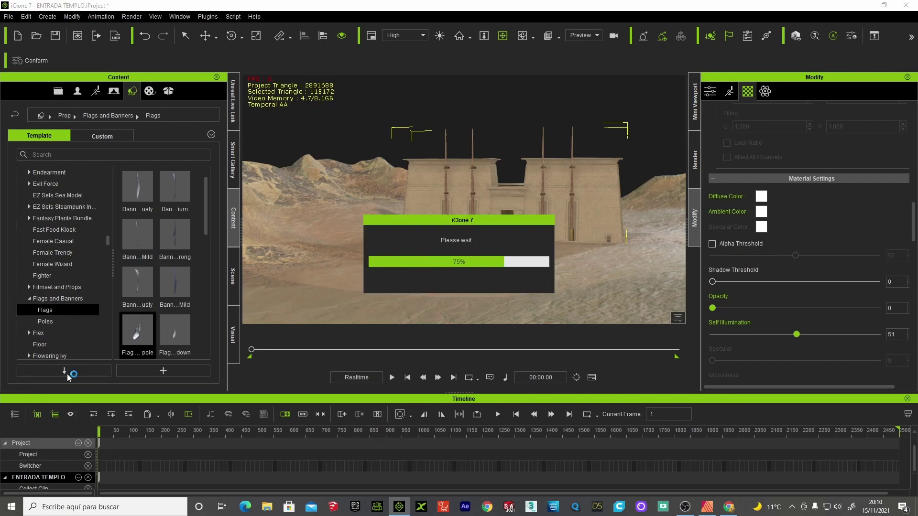
- Raise the new flag above the temple and slide it toward the front of the roof
left_click(206, 36)
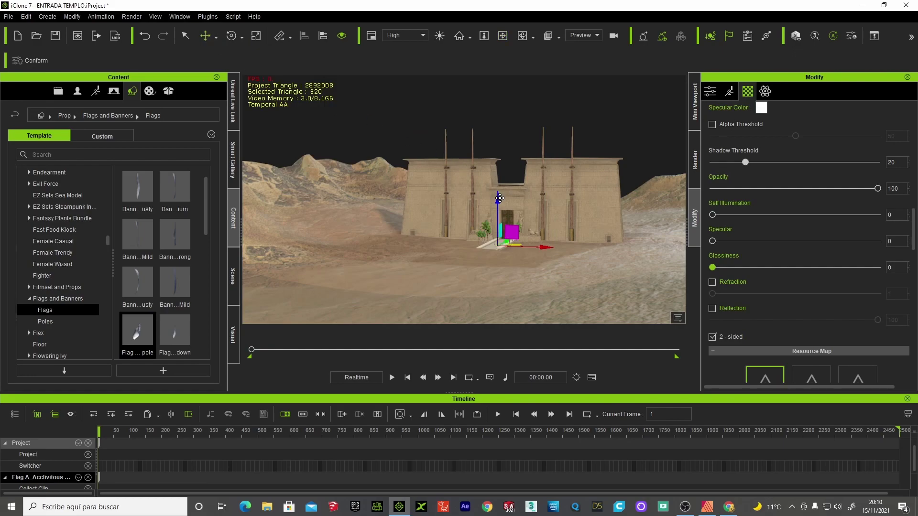
left_click_drag(499, 198, 499, 94)
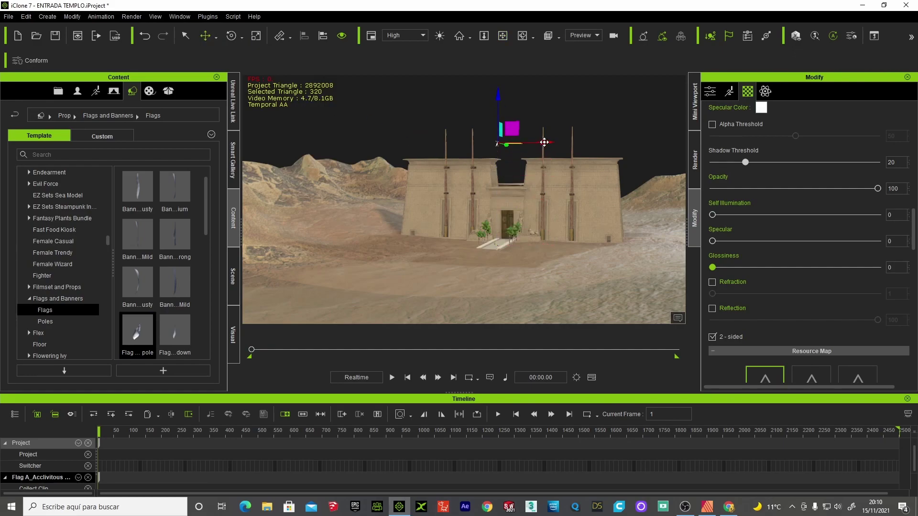
left_click_drag(544, 142, 454, 147)
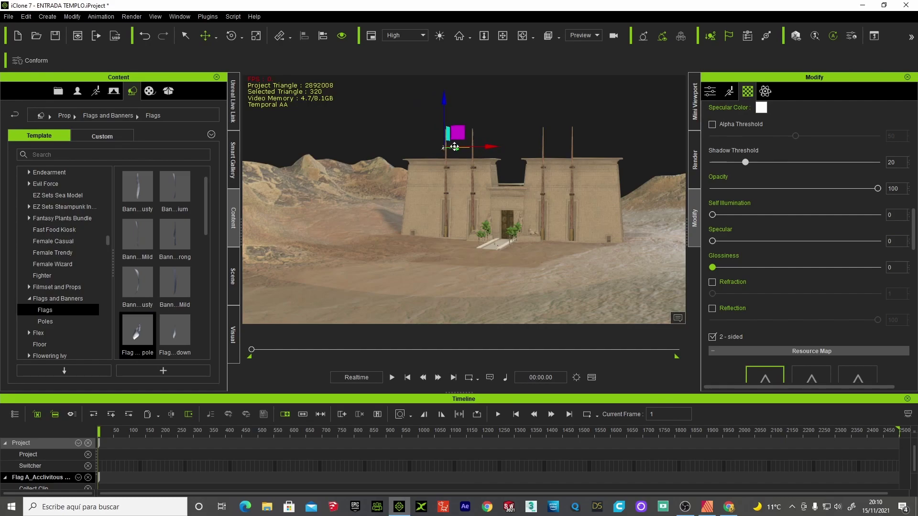
left_click(460, 38)
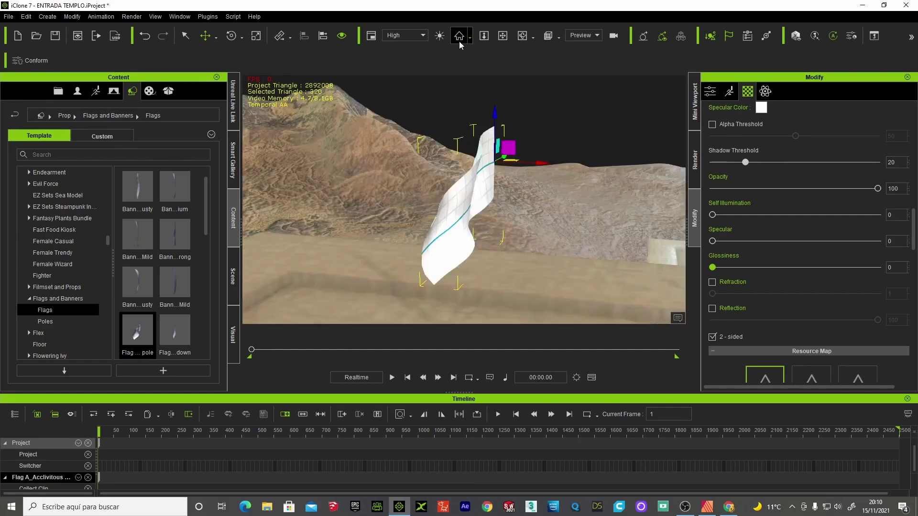
scroll(463, 165, "down", 2)
scroll(461, 162, "down", 2)
scroll(462, 162, "down", 2)
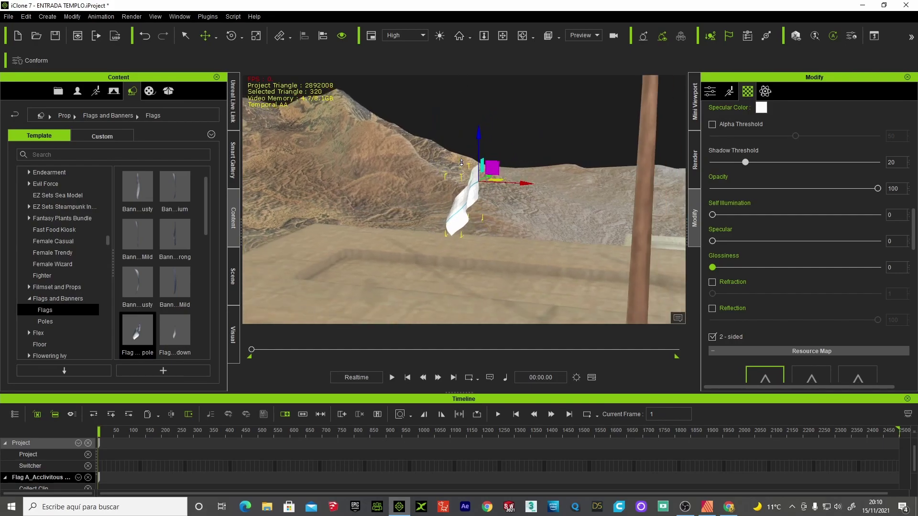
scroll(462, 163, "down", 1)
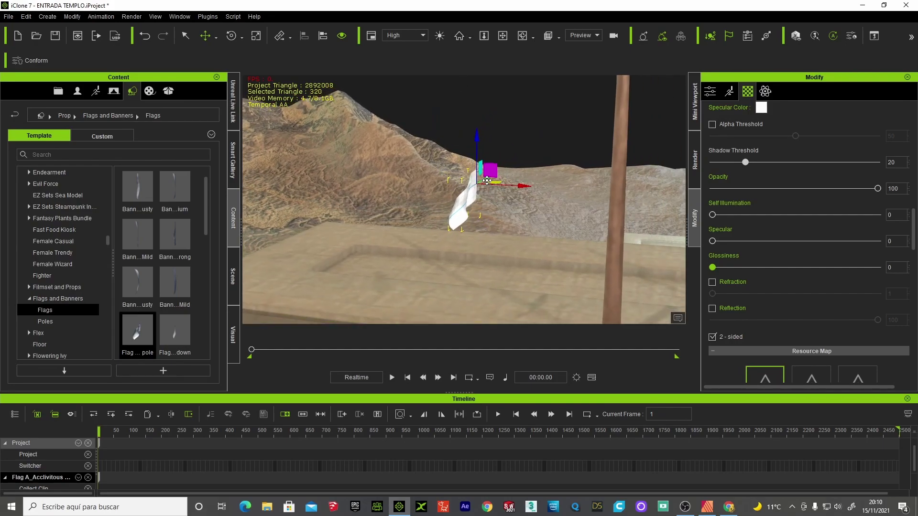
mouse_move(486, 181)
left_mouse_down()
mouse_move(438, 247)
mouse_move(664, 263)
left_mouse_up()
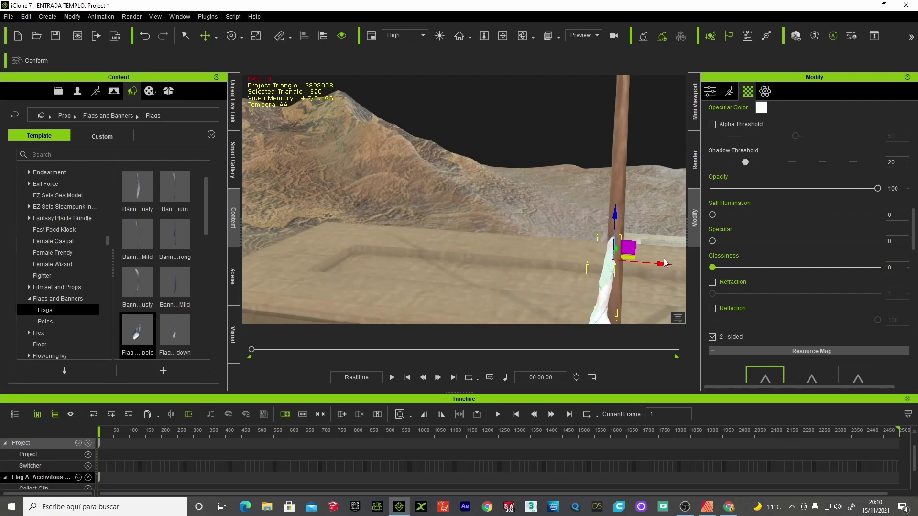
- Move the flag onto a roof pole and up to its top, reframing the view
left_click(503, 36)
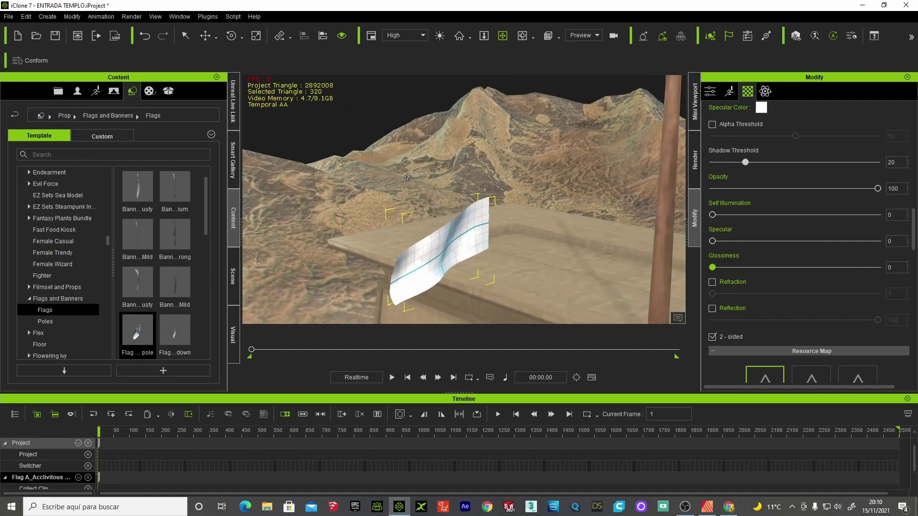
left_click_drag(408, 178, 402, 138)
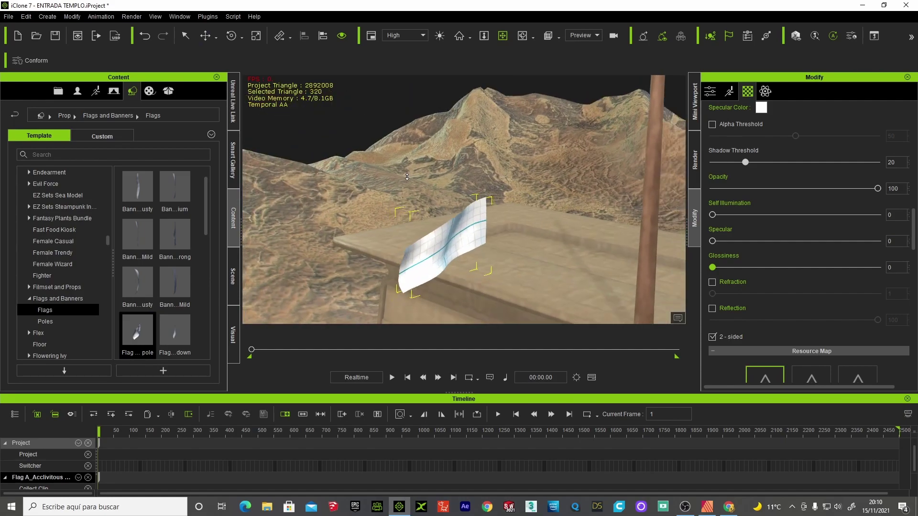
left_click(205, 36)
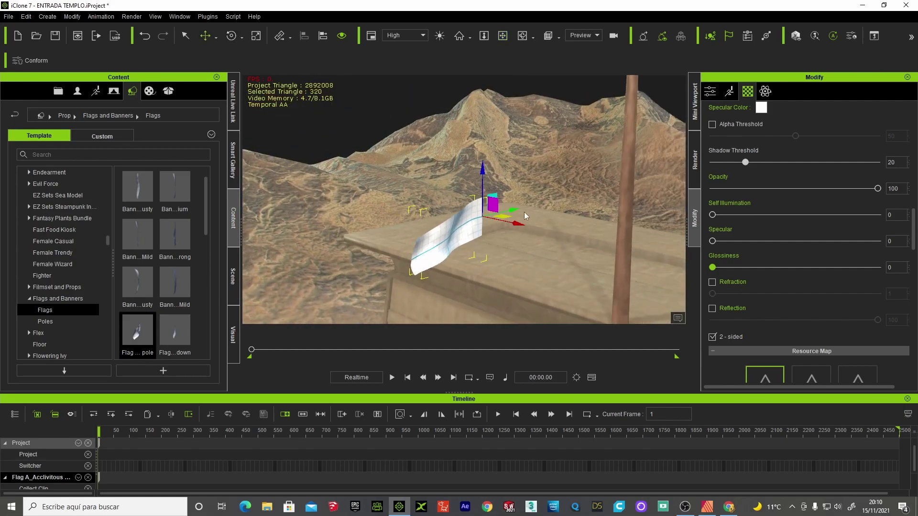
mouse_move(512, 209)
left_mouse_down()
mouse_move(657, 184)
mouse_move(657, 202)
mouse_move(666, 189)
left_mouse_up()
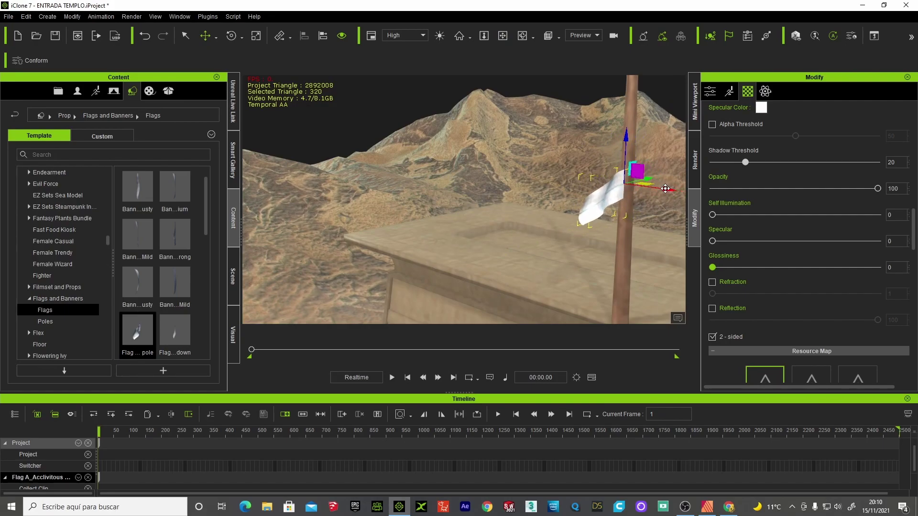
right_click_drag(609, 98, 581, 125)
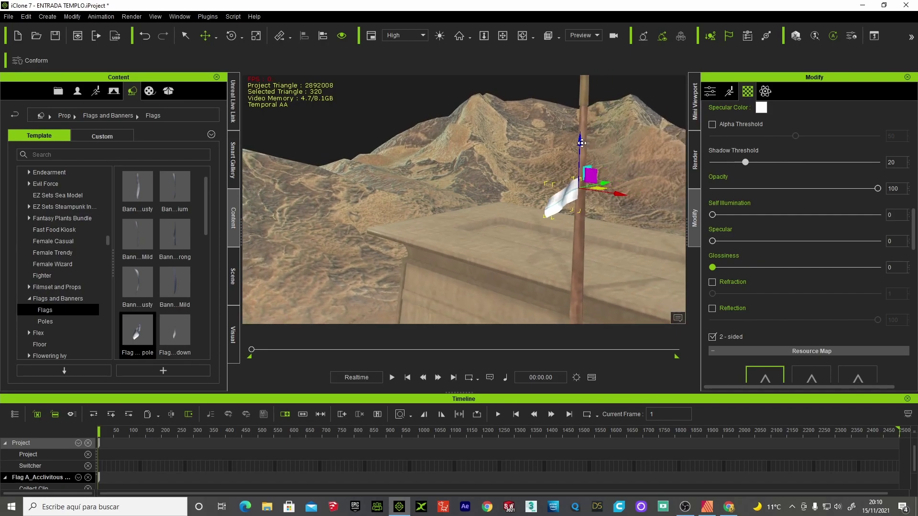
left_click_drag(581, 125, 583, 43)
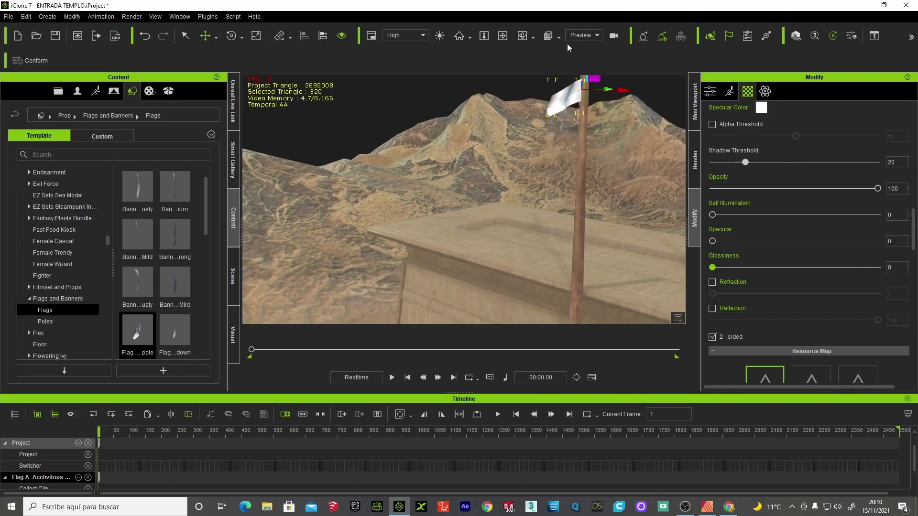
left_click(502, 35)
mouse_move(498, 158)
left_mouse_down()
mouse_move(498, 235)
mouse_move(190, 198)
mouse_move(526, 238)
mouse_move(432, 109)
left_mouse_up()
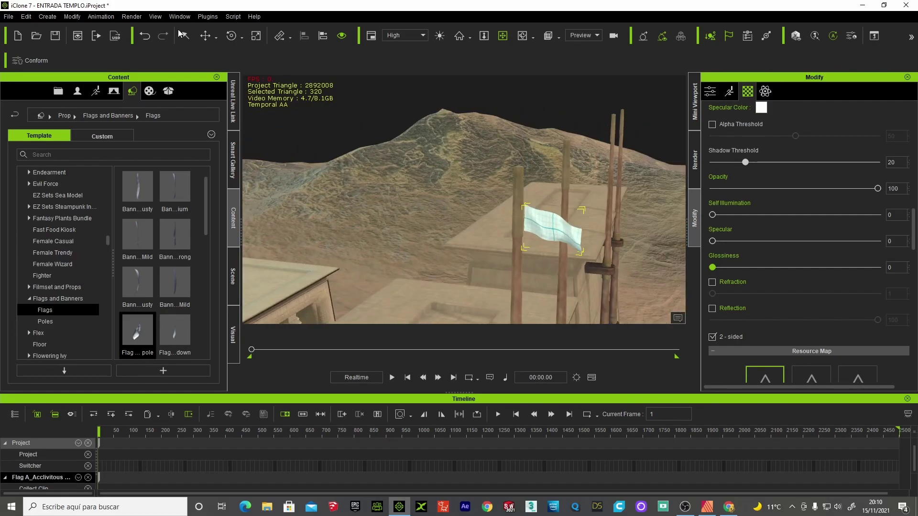
- Enlarge the flag and adjust its height on the pole
left_click(205, 35)
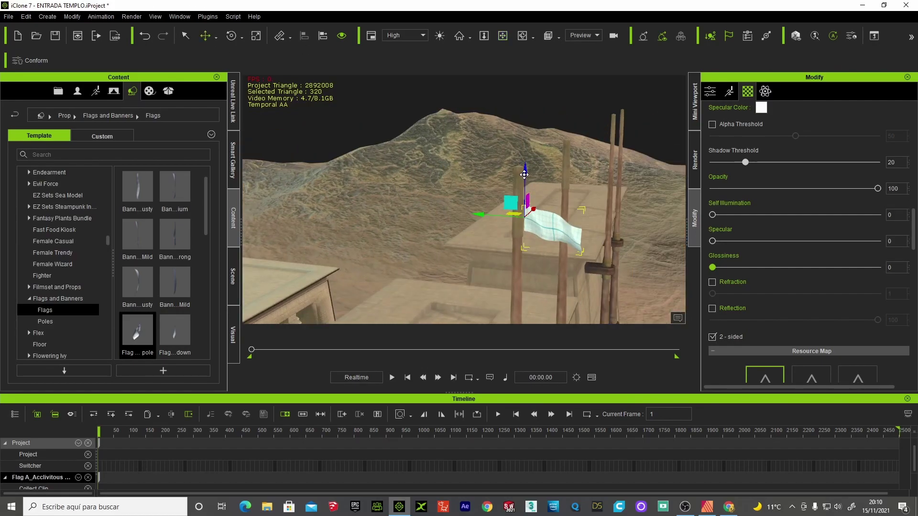
left_click_drag(525, 175, 525, 145)
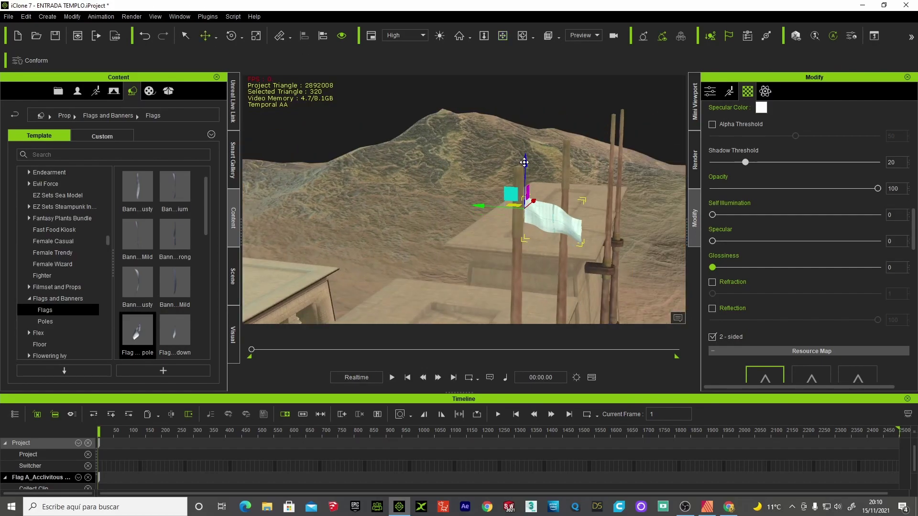
left_click(256, 36)
left_click_drag(527, 194, 613, 119)
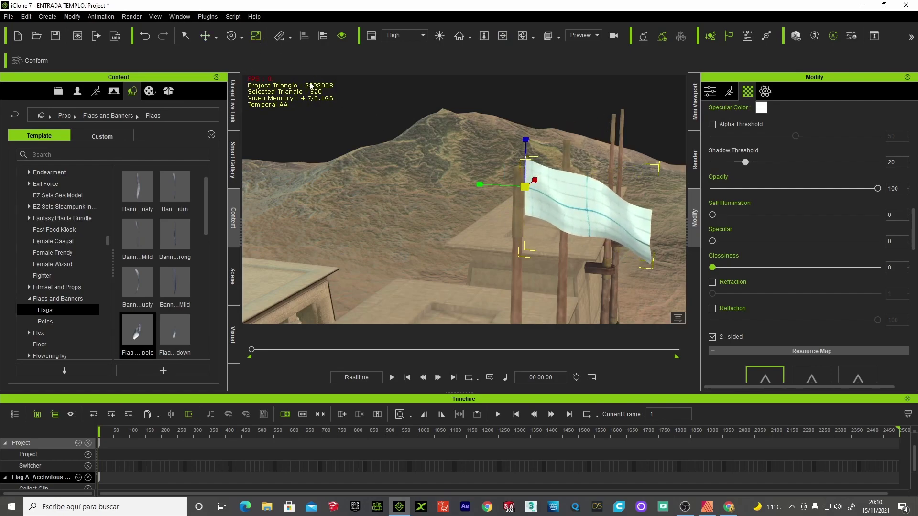
left_click(205, 35)
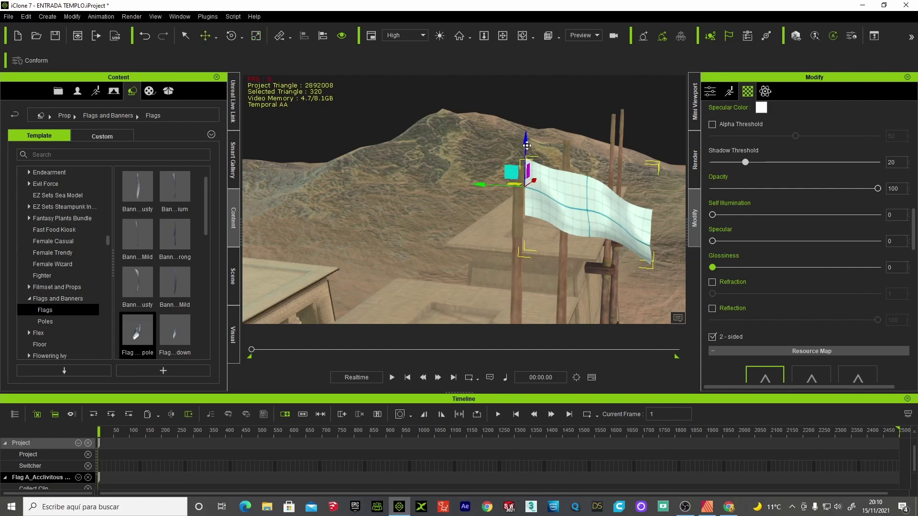
left_click_drag(526, 144, 525, 163)
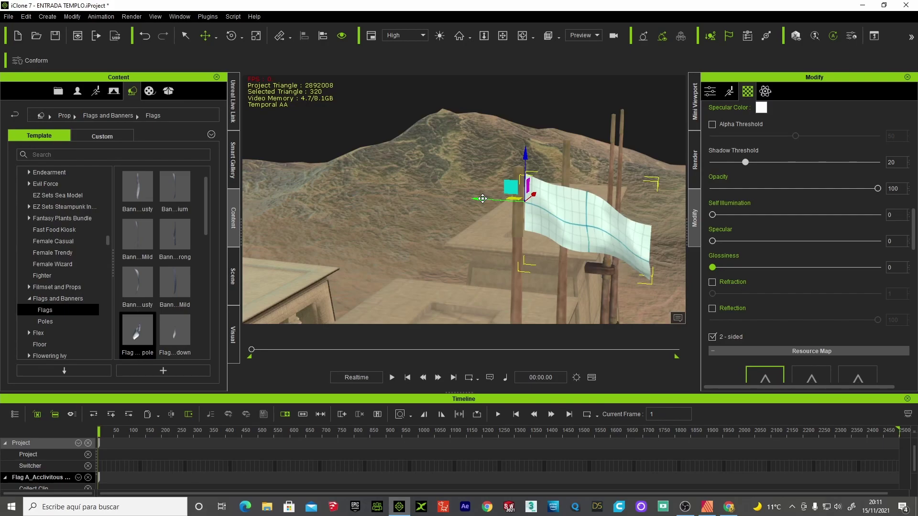
left_click_drag(481, 203, 478, 198)
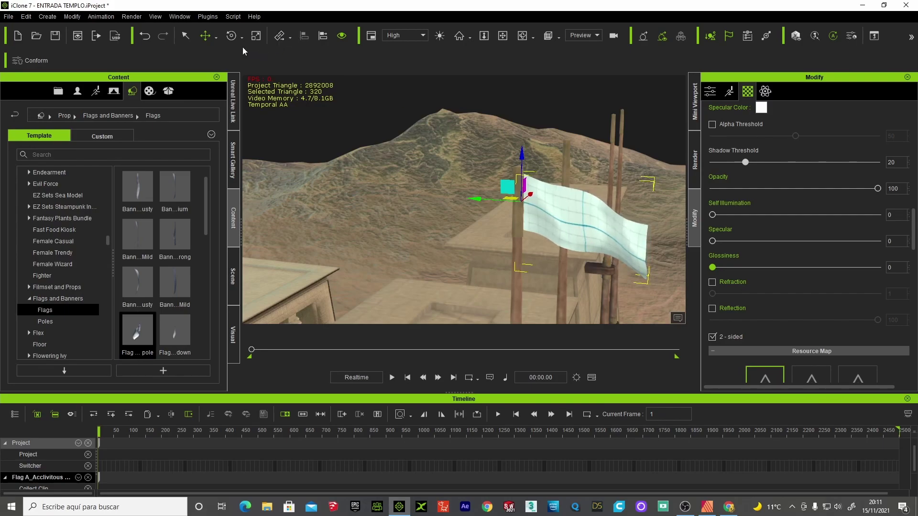
- Rotate the flag around its vertical axis and orbit the view to face it
left_click(230, 37)
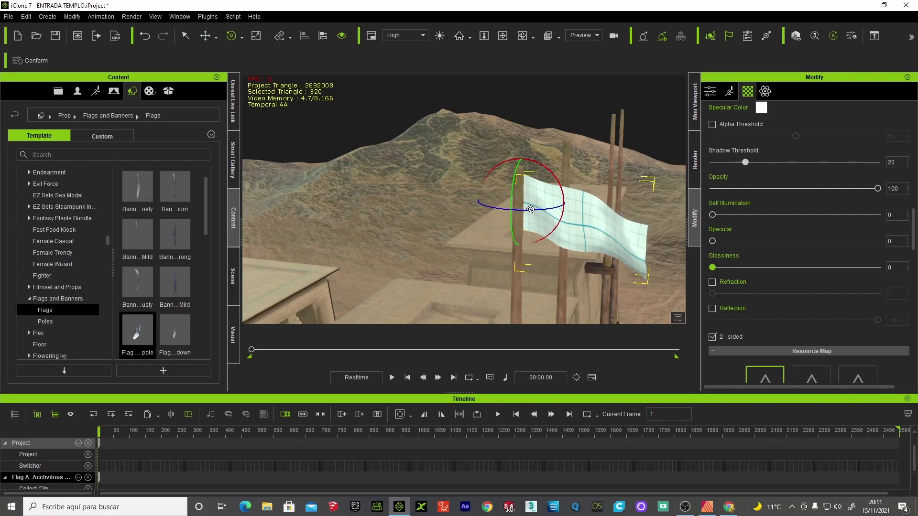
left_click_drag(531, 210, 507, 211)
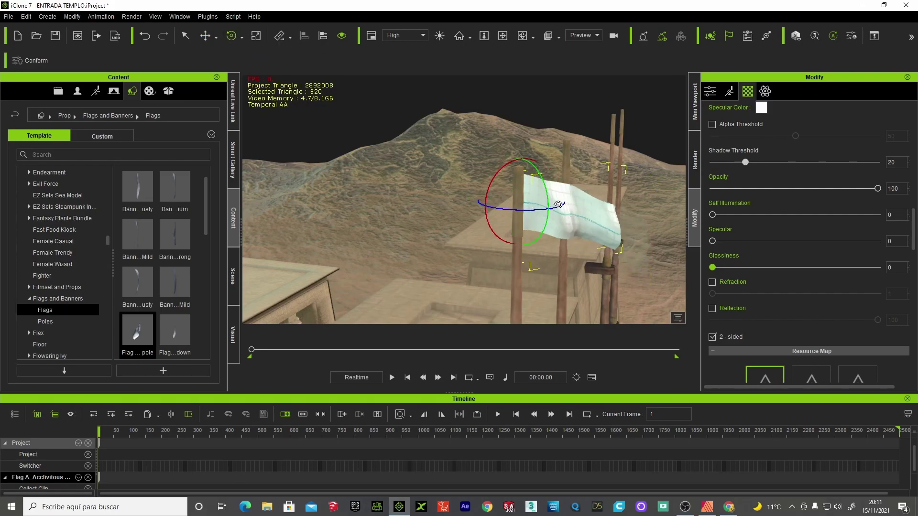
left_click(205, 37)
left_click(503, 38)
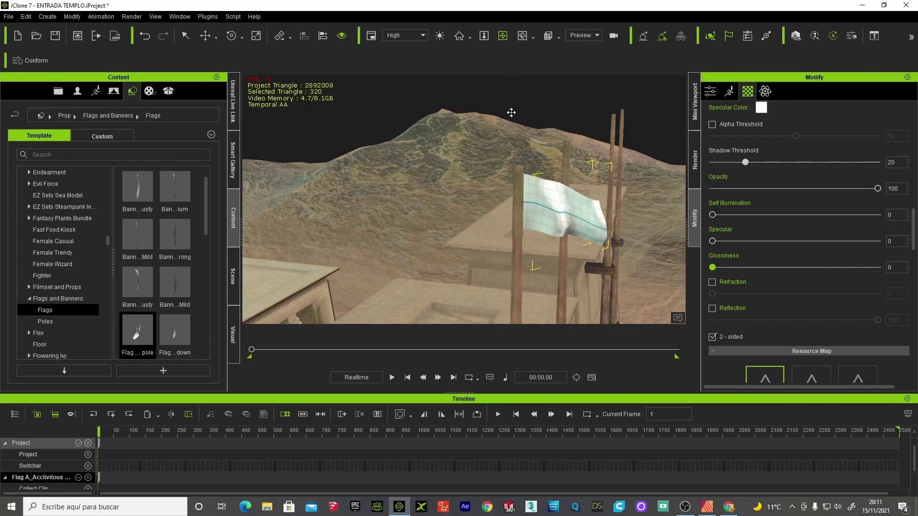
mouse_move(511, 112)
right_mouse_down()
mouse_move(389, 154)
mouse_move(416, 136)
right_mouse_up()
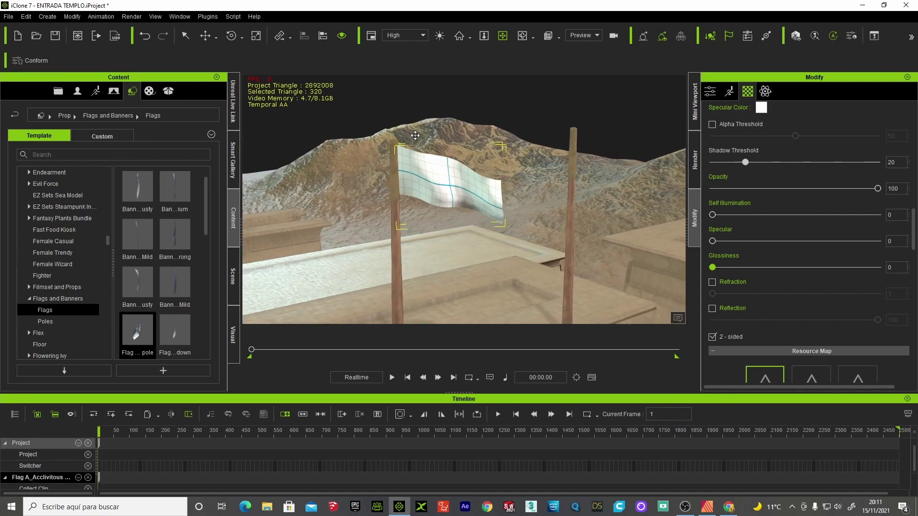
- Convert the flag's material to the PBR shader
scroll(857, 249, "up", 3)
scroll(857, 249, "up", 3)
scroll(858, 247, "up", 3)
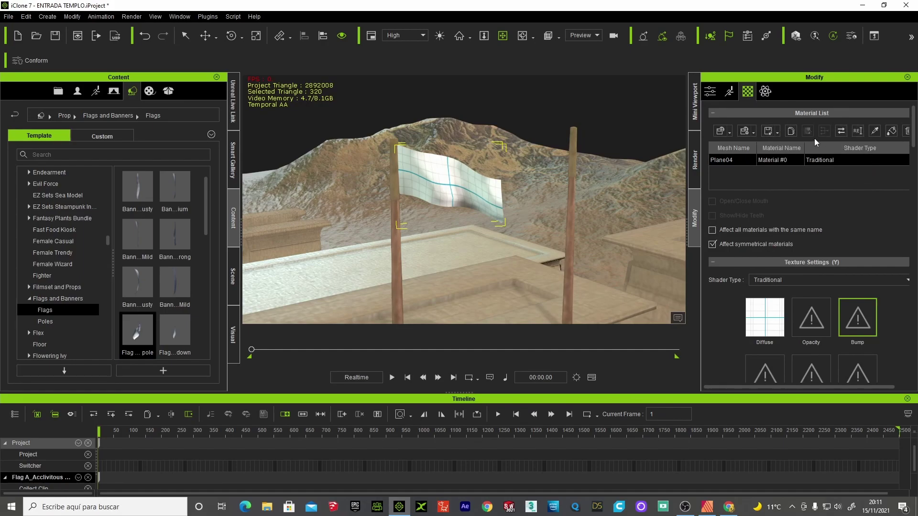
left_click(842, 133)
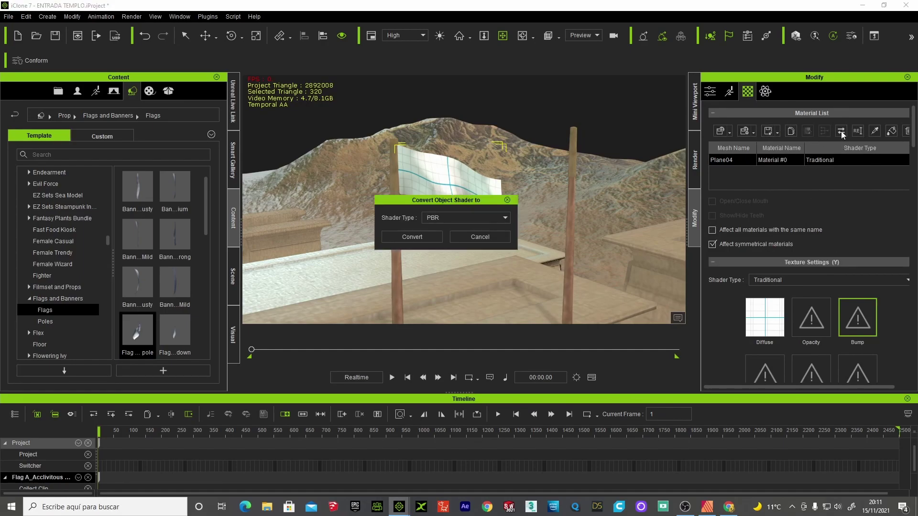
left_click(409, 237)
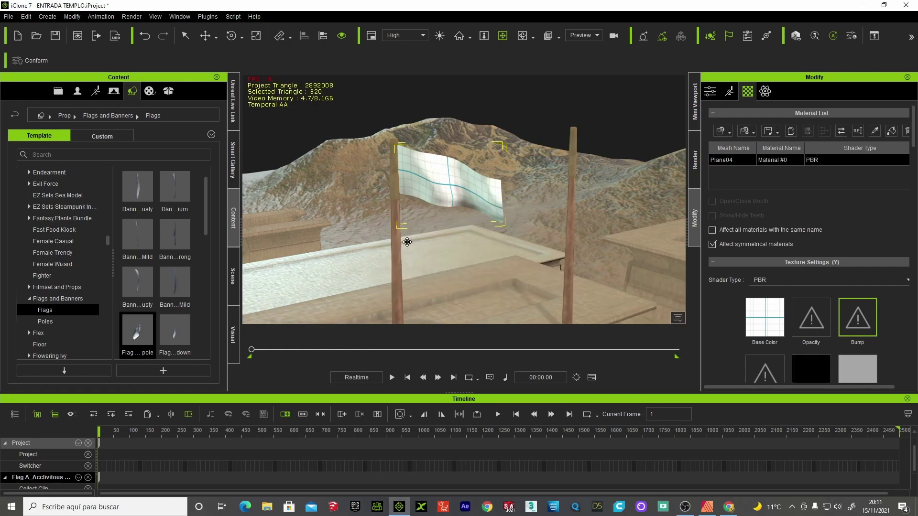
- Load the BANDERAS image as Base Color and rotate its UVs so stripes run horizontally
scroll(849, 254, "down", 4)
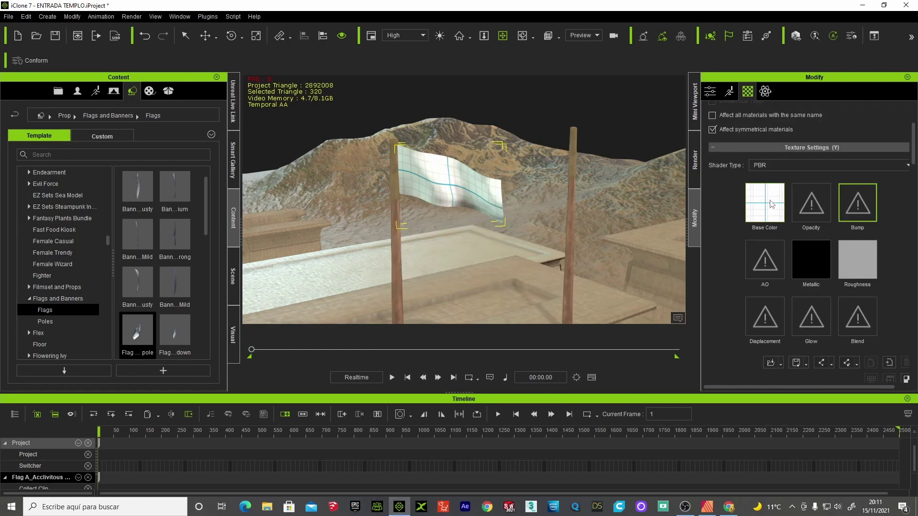
left_click(771, 204)
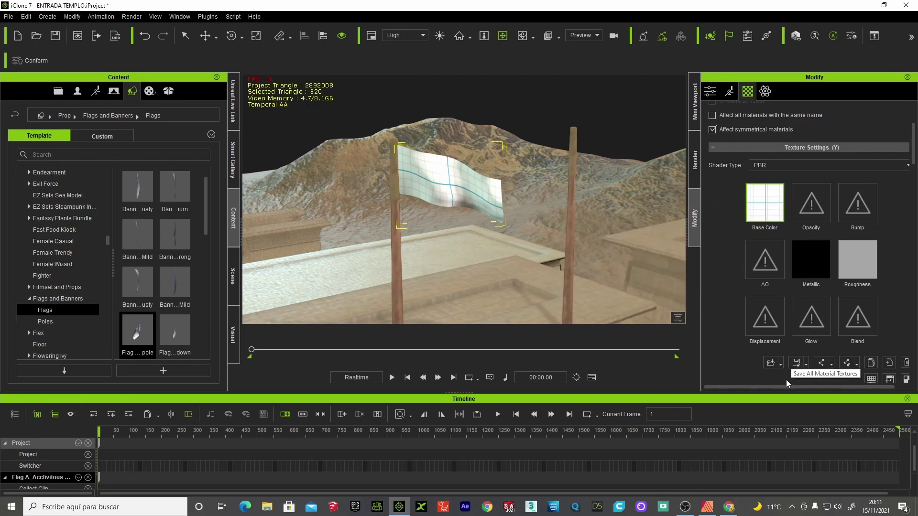
left_click(781, 364)
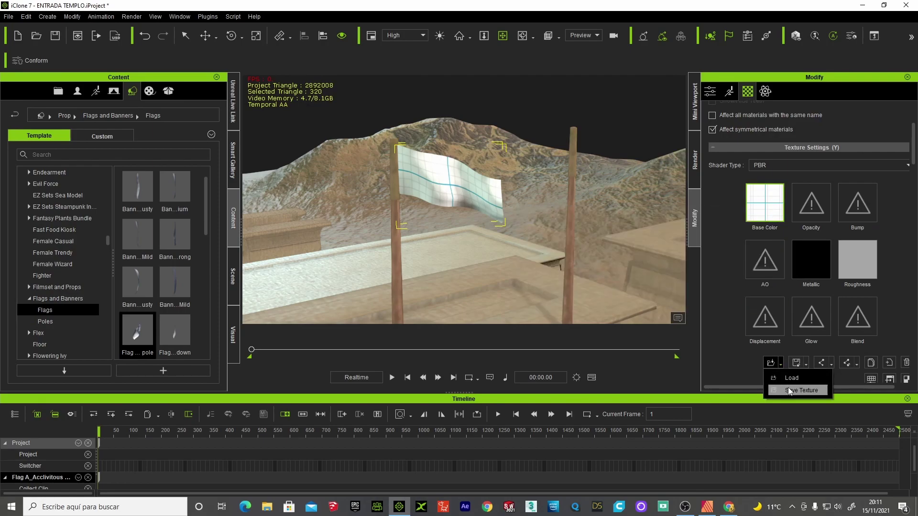
left_click(791, 378)
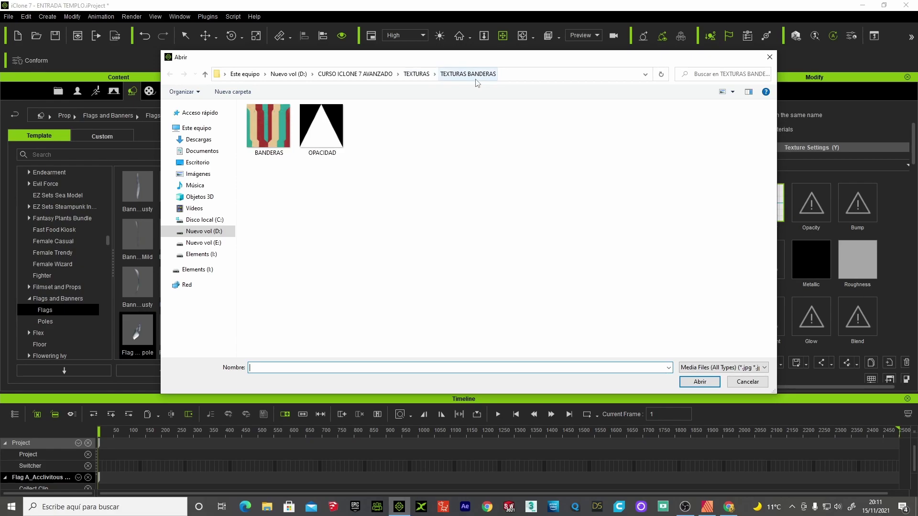
left_click(269, 127)
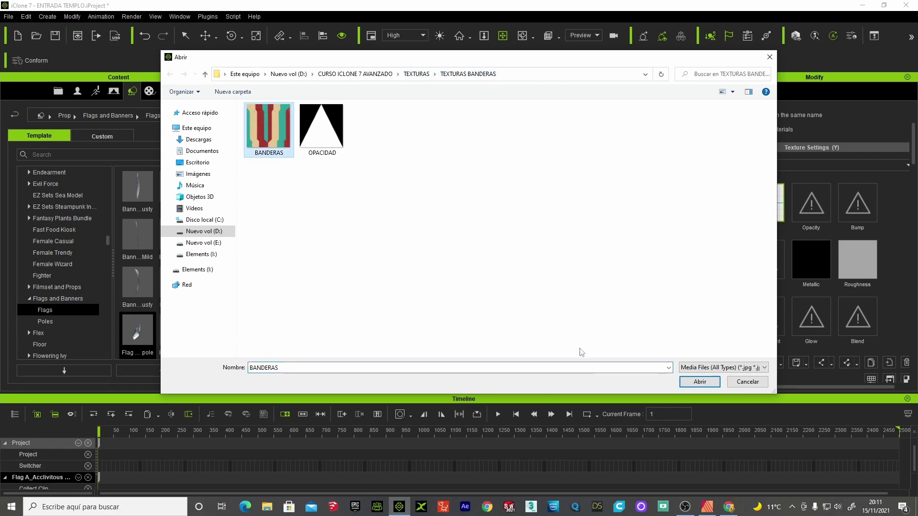
left_click(700, 382)
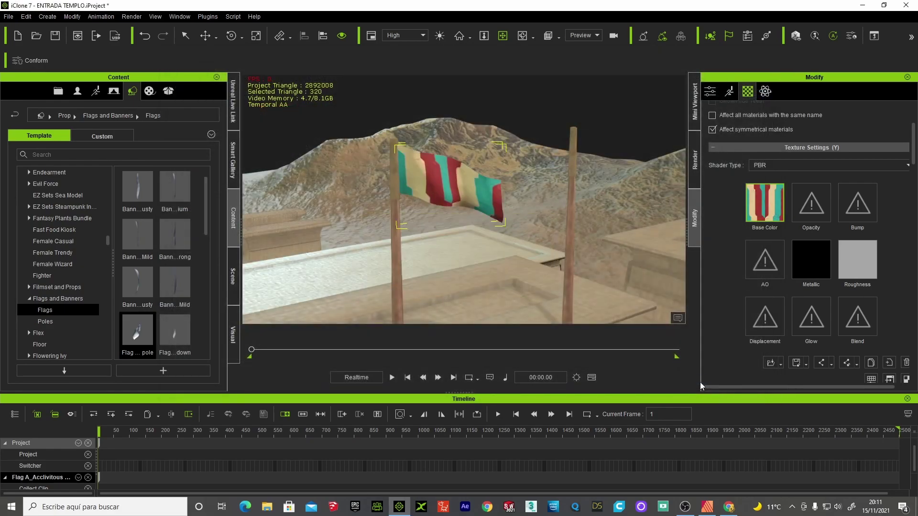
scroll(904, 239, "down", 3)
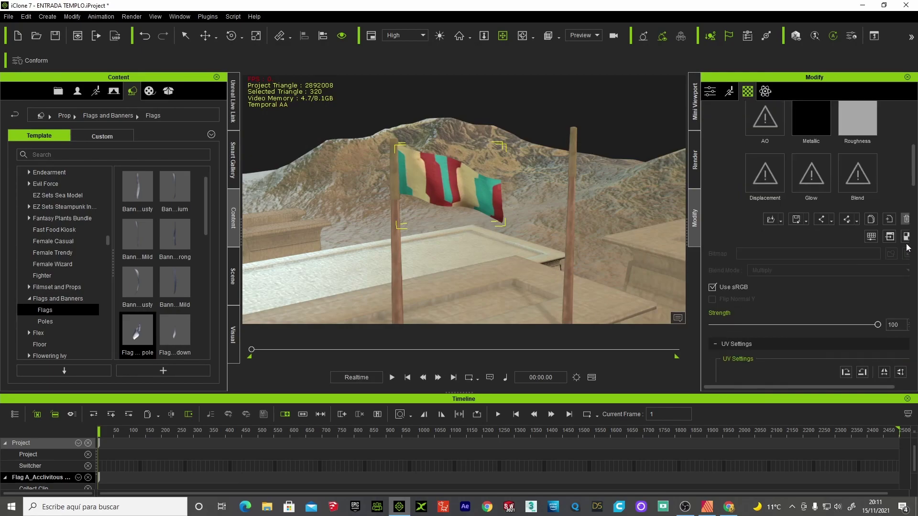
scroll(899, 235, "down", 2)
scroll(894, 229, "down", 2)
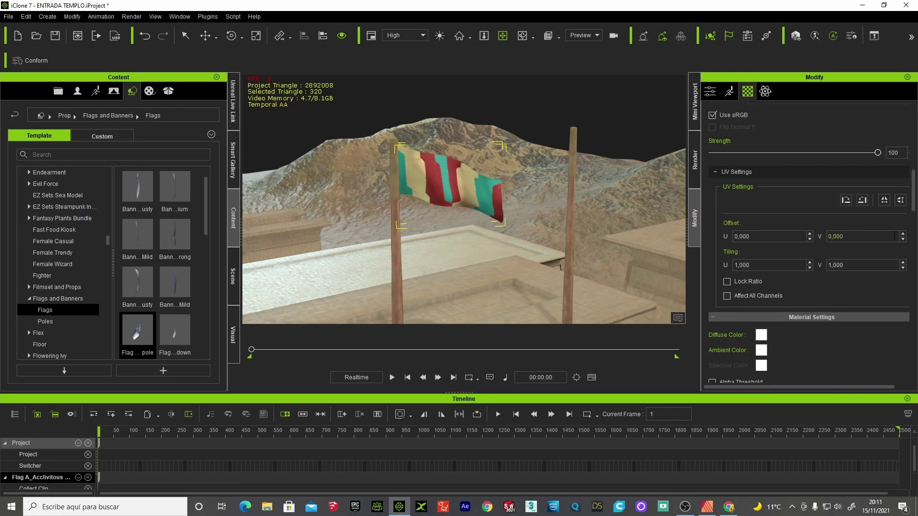
left_click(849, 202)
scroll(887, 259, "up", 4)
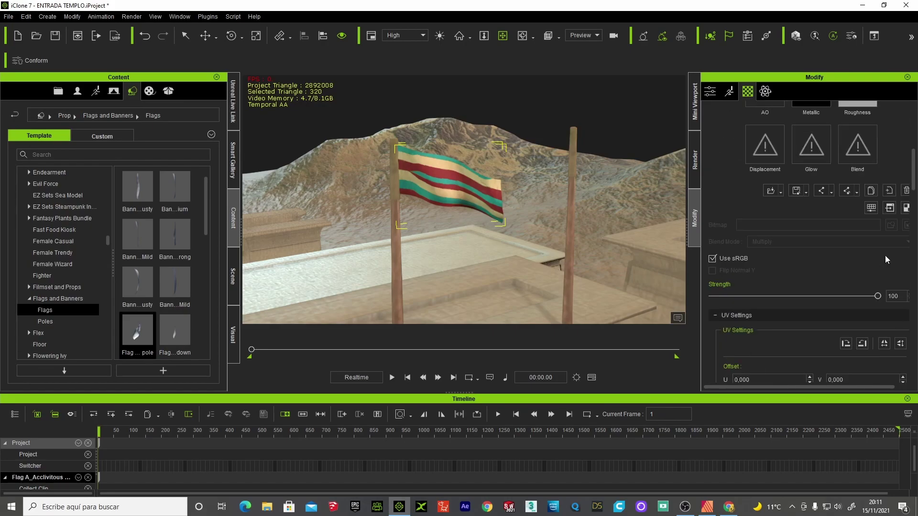
scroll(887, 260, "up", 2)
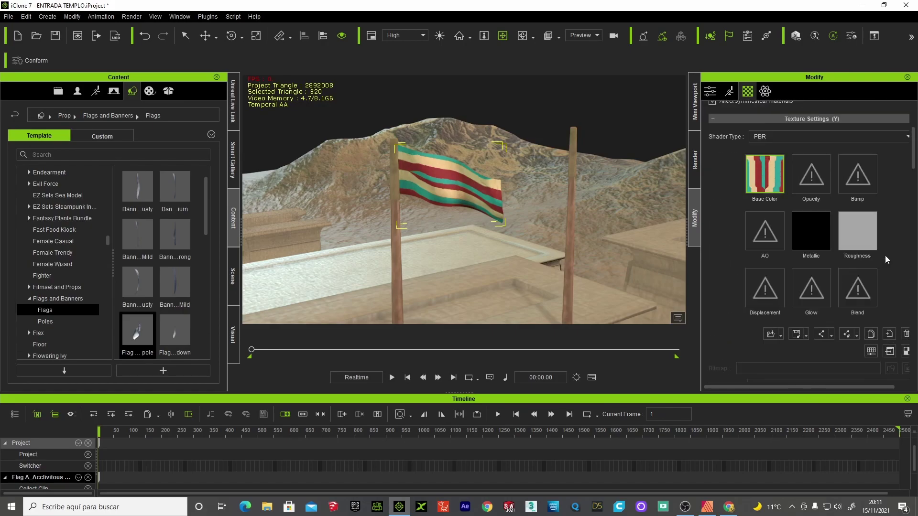
- Load OPACIDAD from TEXTURAS BANDERAS into the Opacity channel and rotate its UV mapping
double_click(816, 176)
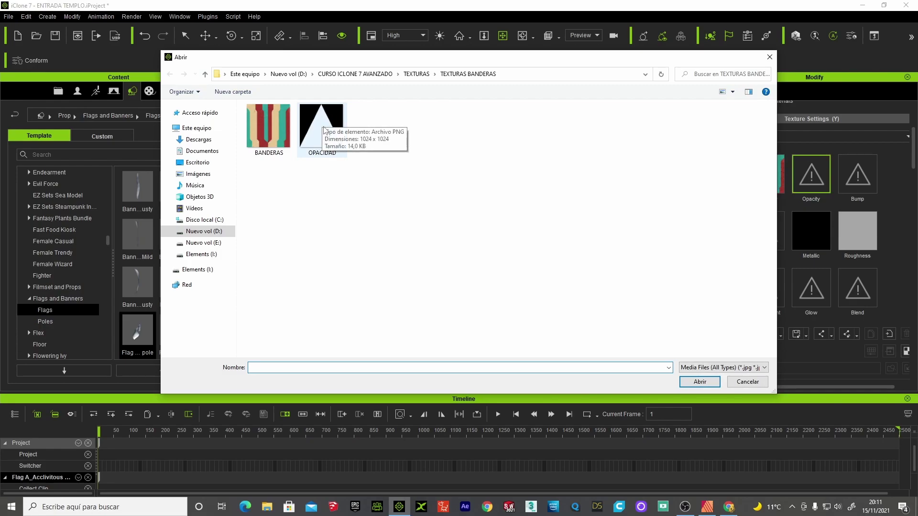
left_click(707, 507)
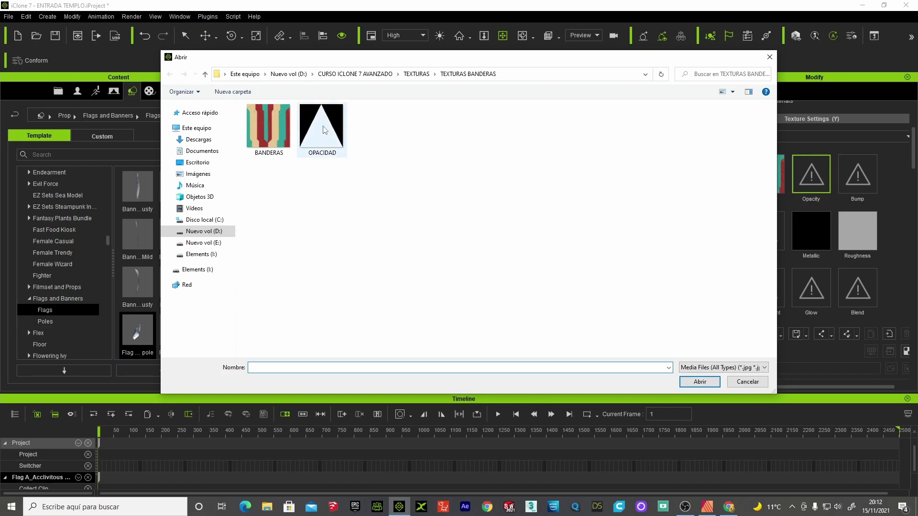
left_click(323, 128)
left_click(700, 383)
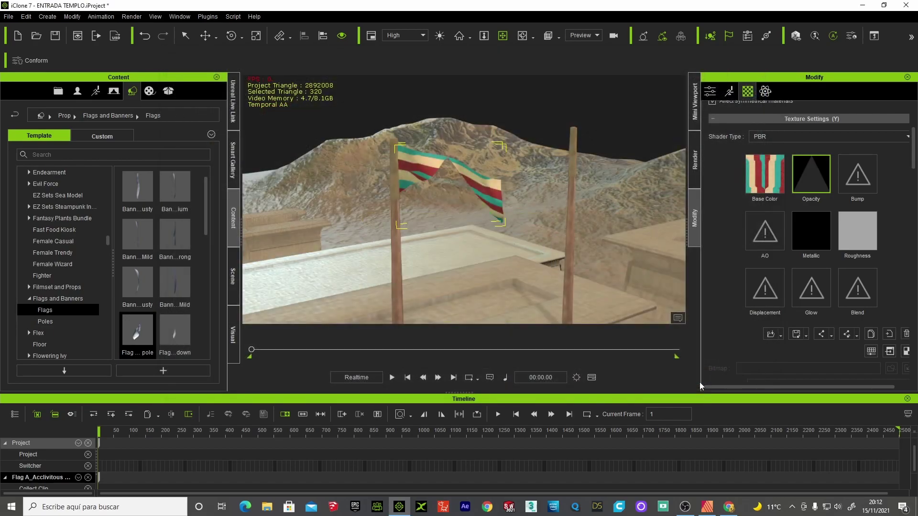
scroll(889, 252, "down", 3)
scroll(889, 252, "down", 3)
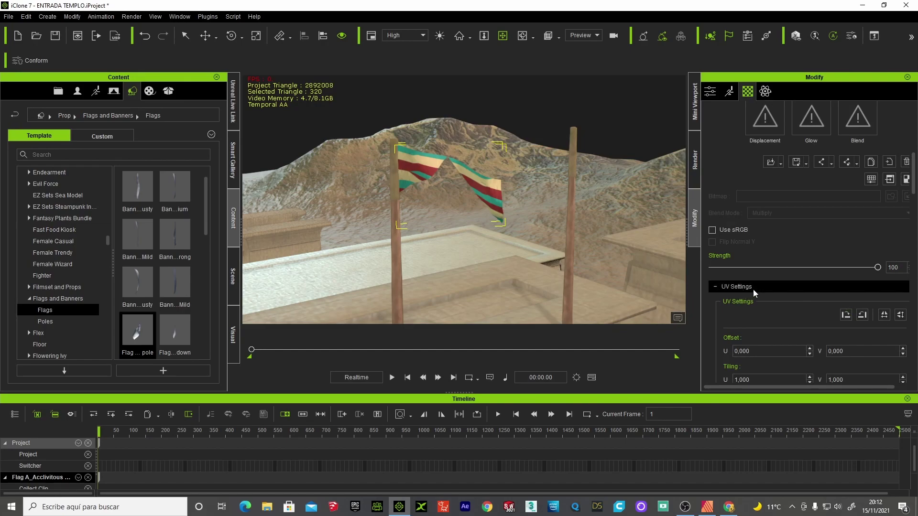
left_click(847, 314)
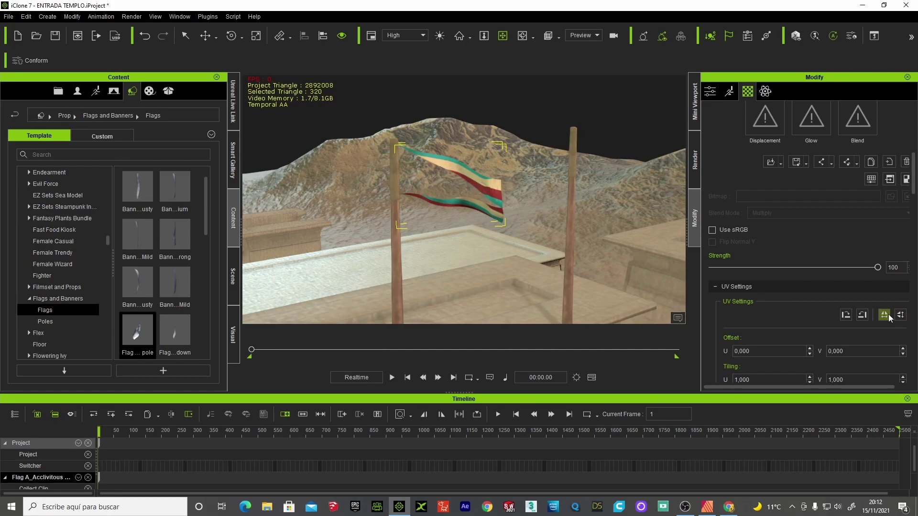
- Flip the pennant texture's UV mapping to reorient the stripes
left_click(901, 316)
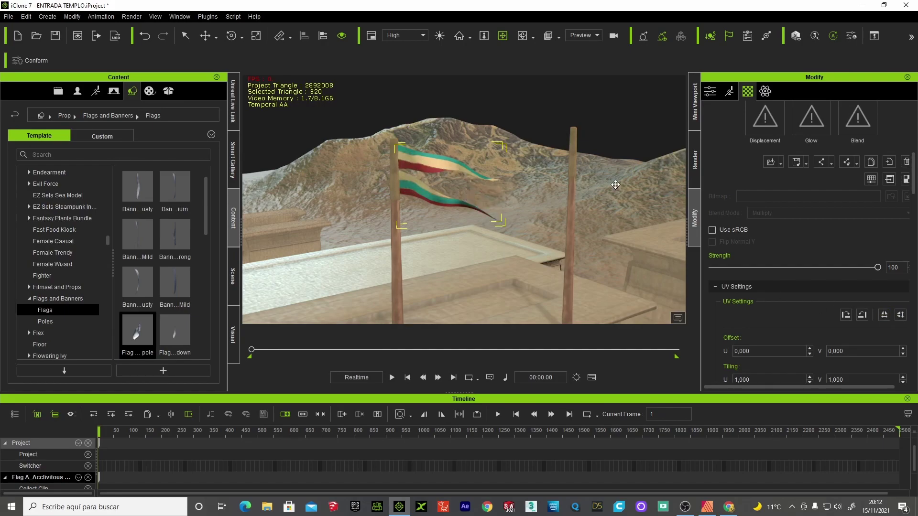
scroll(843, 327, "down", 1)
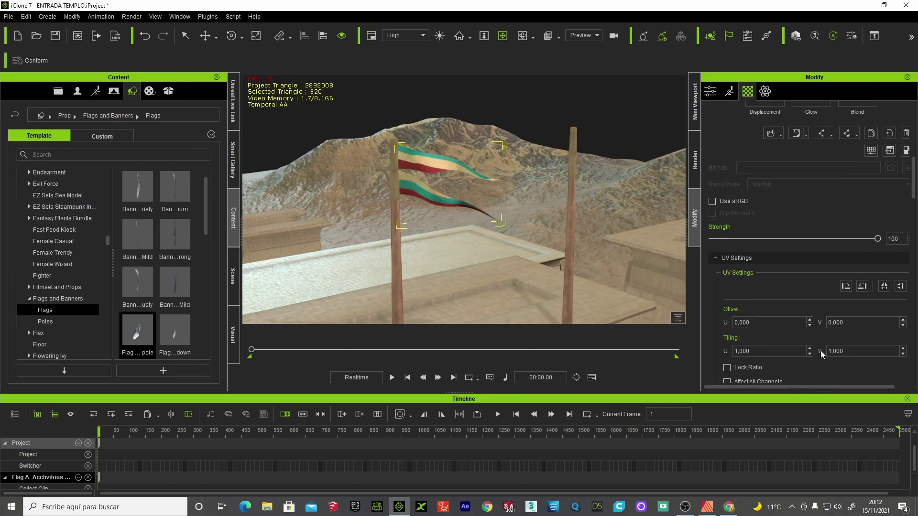
scroll(813, 335, "down", 2)
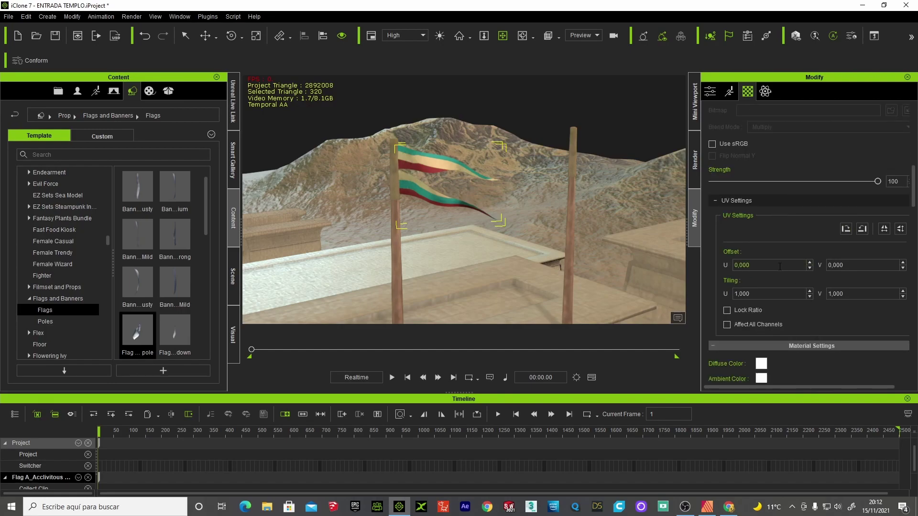
- Set the texture's Offset U to 0,015 and preview the pennant waving
left_click_drag(767, 265, 720, 266)
type("0")
key("Return")
right_click_drag(451, 197, 456, 204)
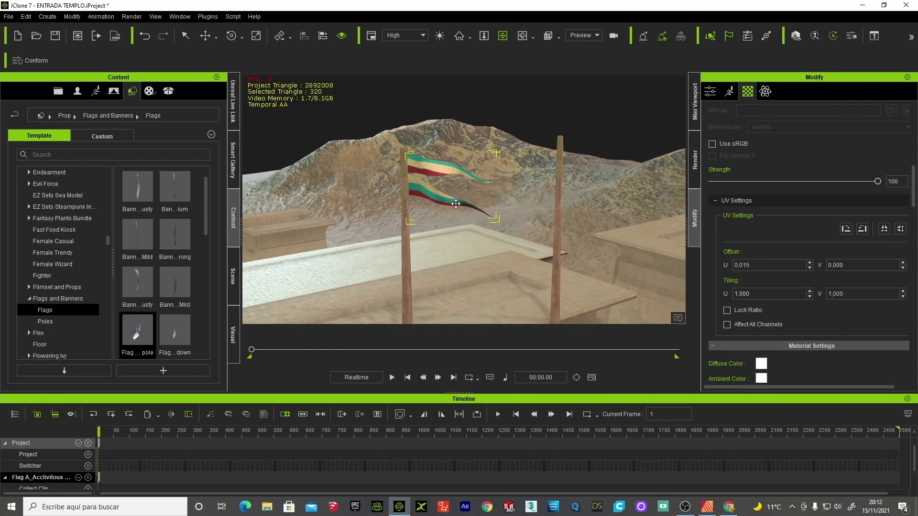
left_click(392, 378)
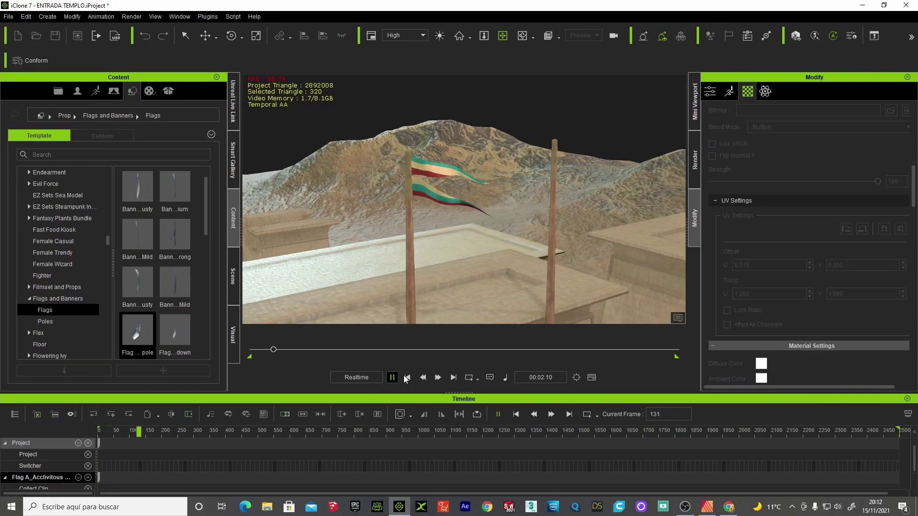
- Stop playback, show the flag's PhysX then Attribute settings, and list the scene objects
left_click(407, 377)
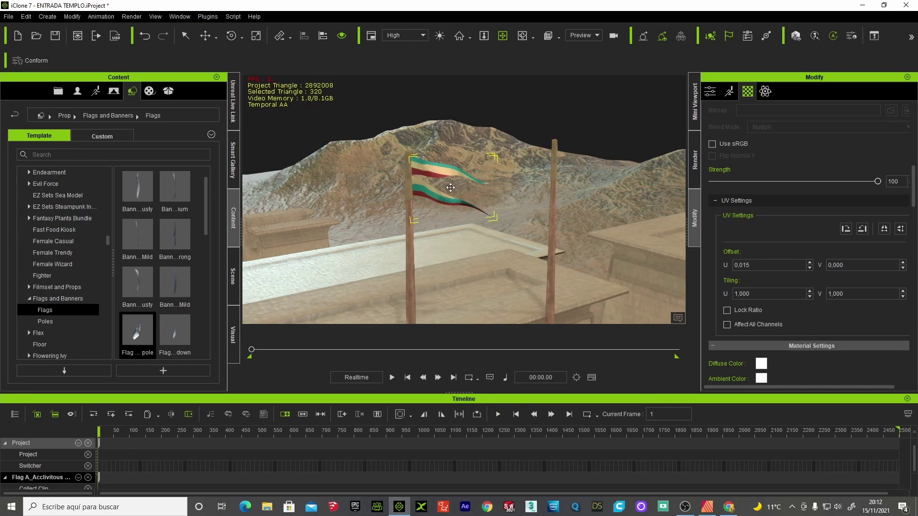
left_click(766, 92)
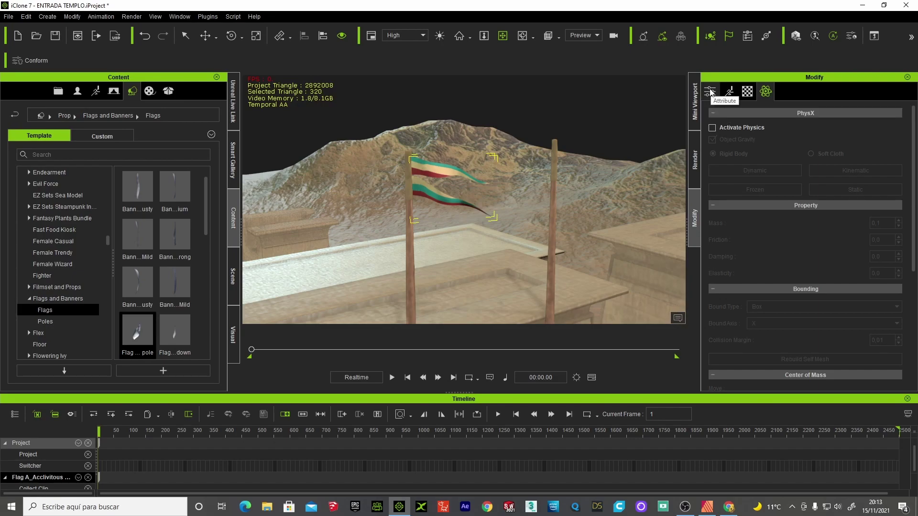
left_click(710, 91)
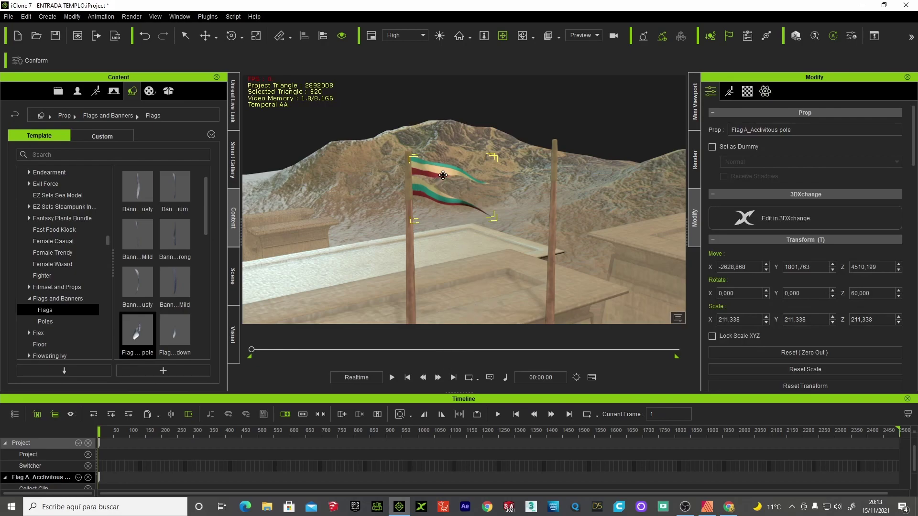
left_click(232, 282)
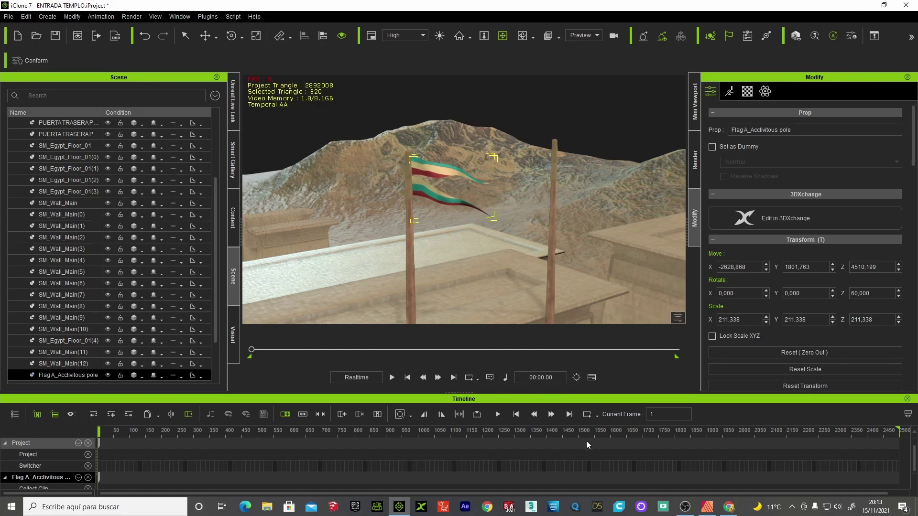
scroll(479, 444, "down", 1)
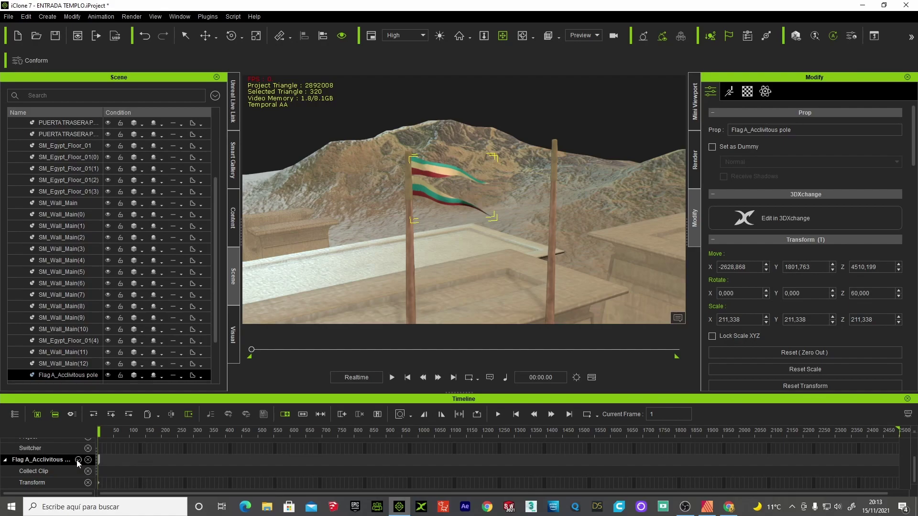
- Show the flag's motion track and stretch its Sampled Motion clip to frame 2500, then play
left_click(78, 461)
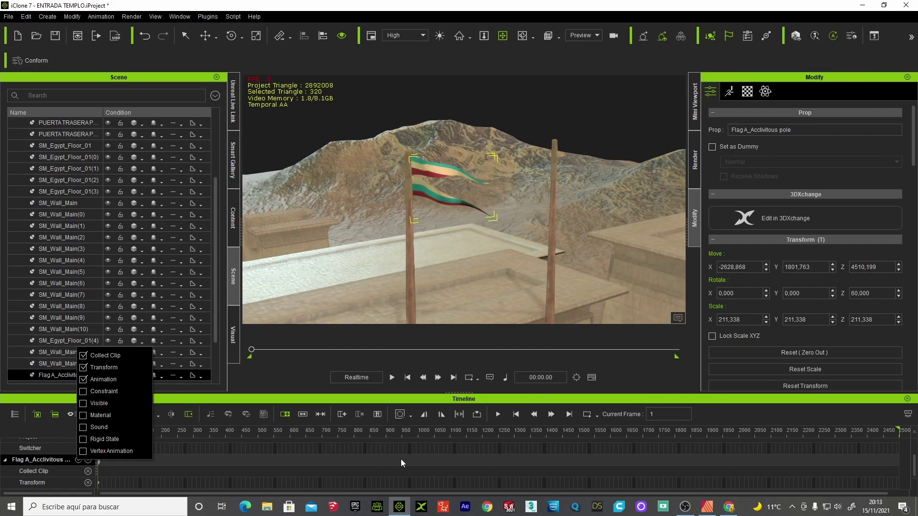
left_click(473, 462)
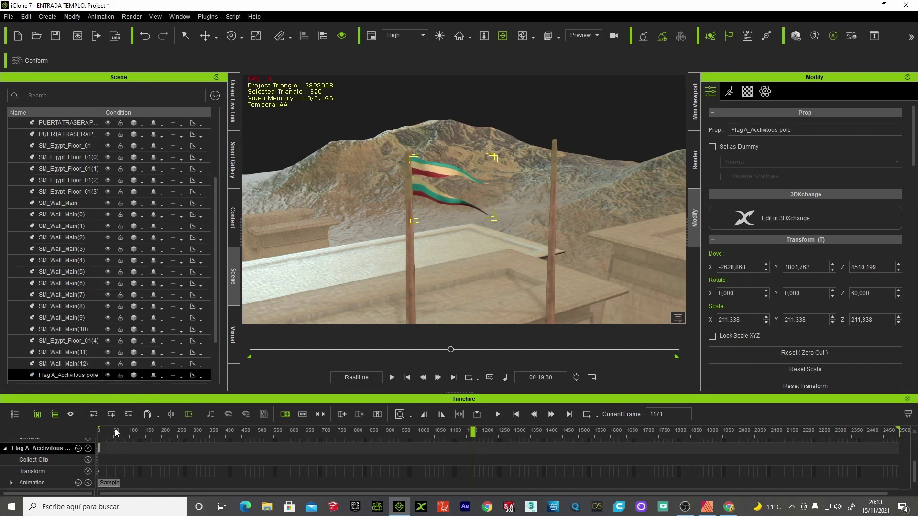
left_click_drag(115, 433, 76, 432)
mouse_move(116, 483)
left_mouse_down()
mouse_move(482, 494)
mouse_move(899, 484)
left_mouse_up()
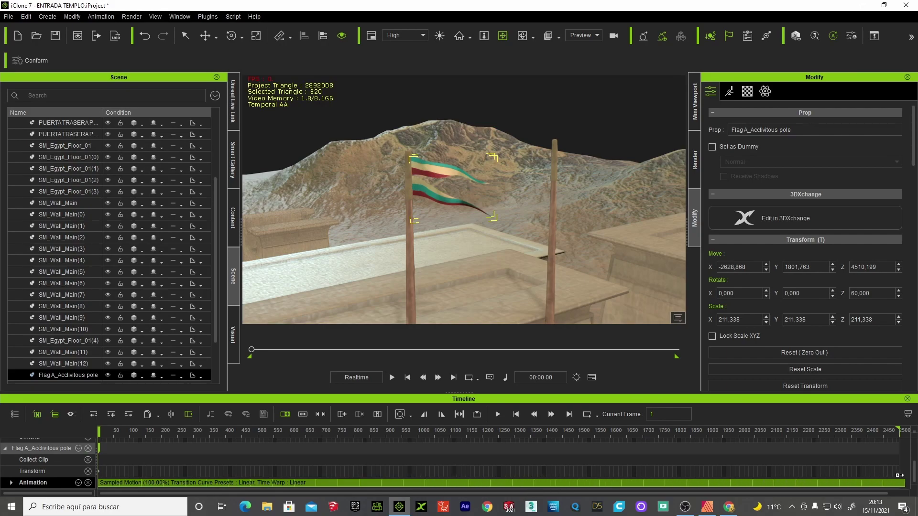
left_click(408, 378)
left_click(391, 378)
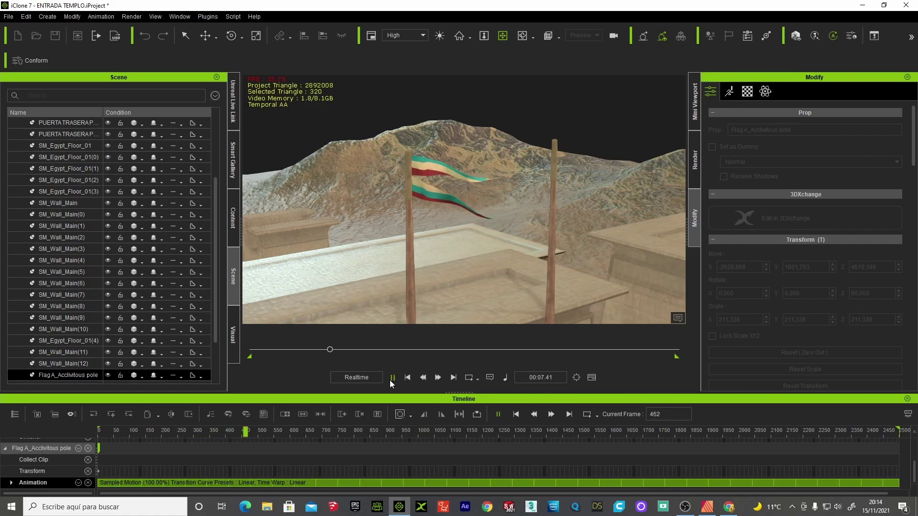
- Shift-drag the flag along X to place a copy on the next pole
left_click(407, 377)
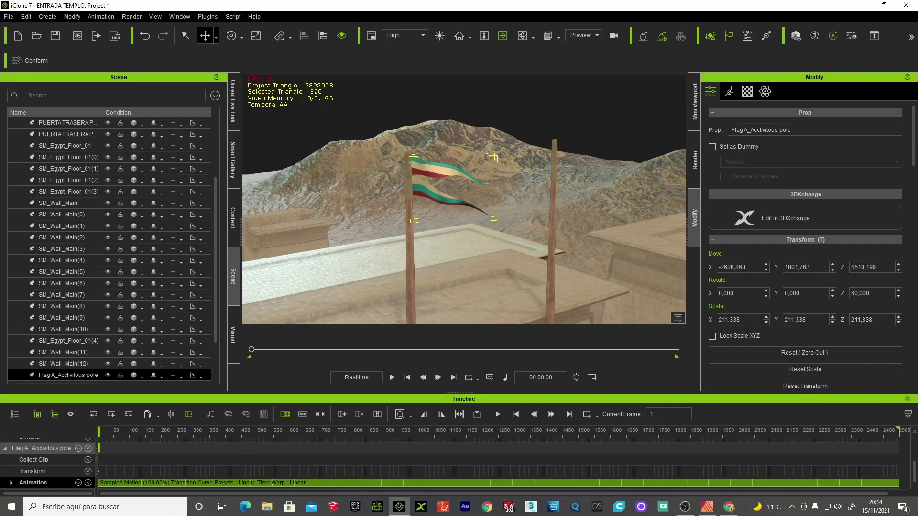
left_click(205, 36)
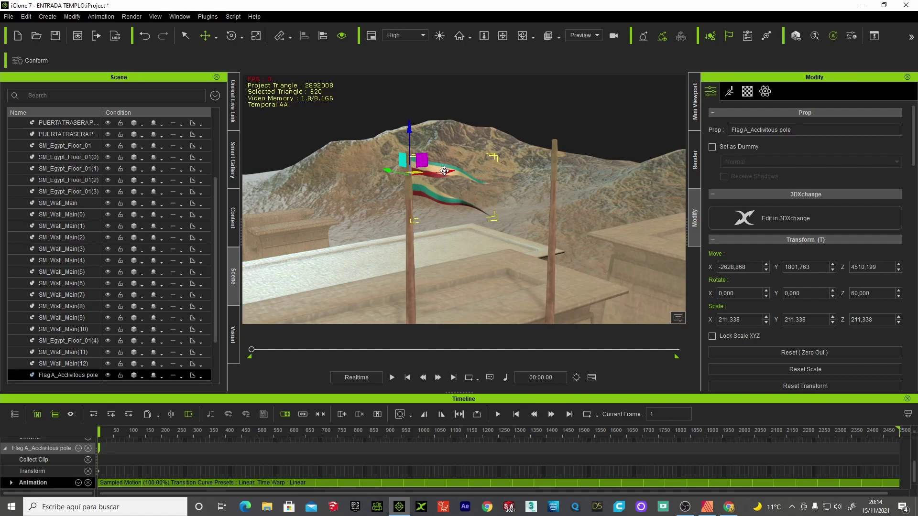
left_click_drag(444, 171, 578, 146, "shift")
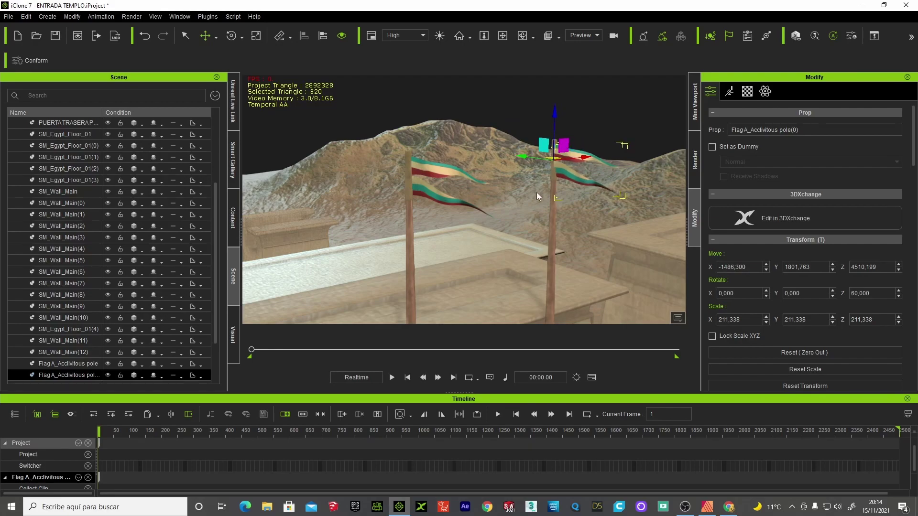
scroll(537, 194, "down", 2)
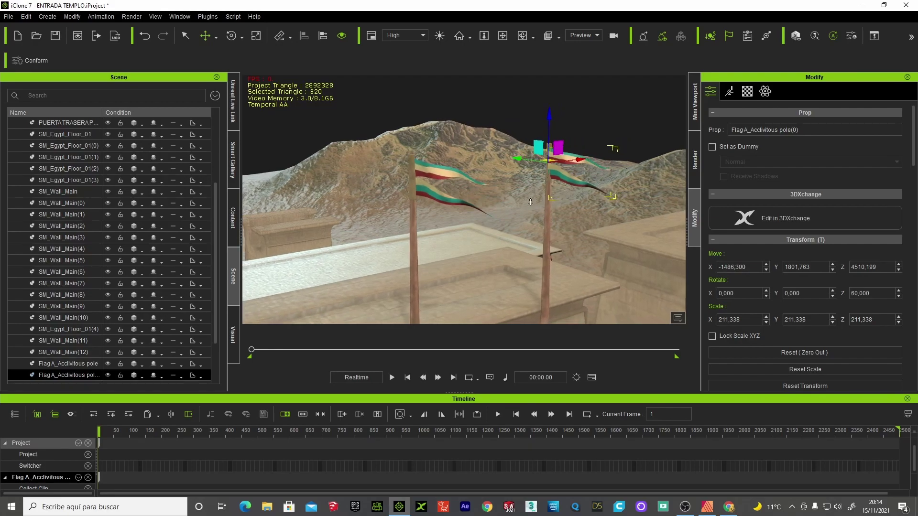
left_click(500, 40)
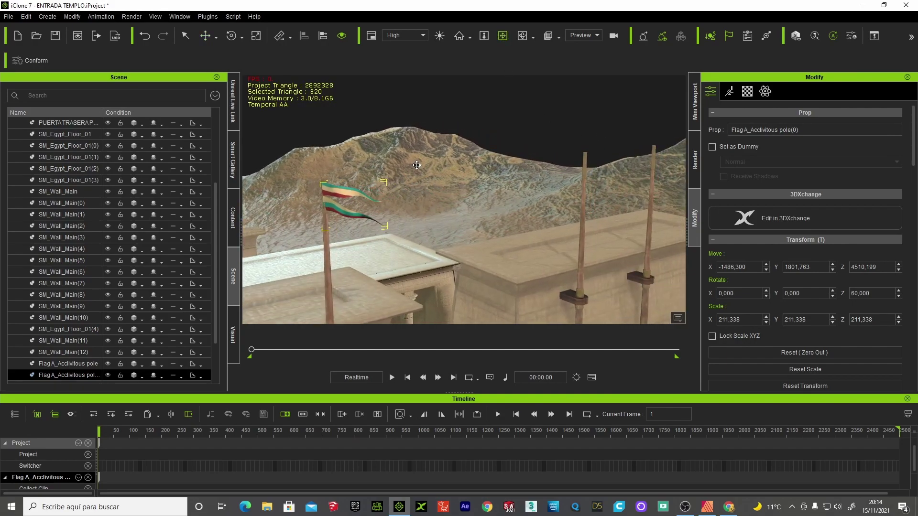
- Duplicate the flag onto the far pole and nudge it into place
left_click(204, 36)
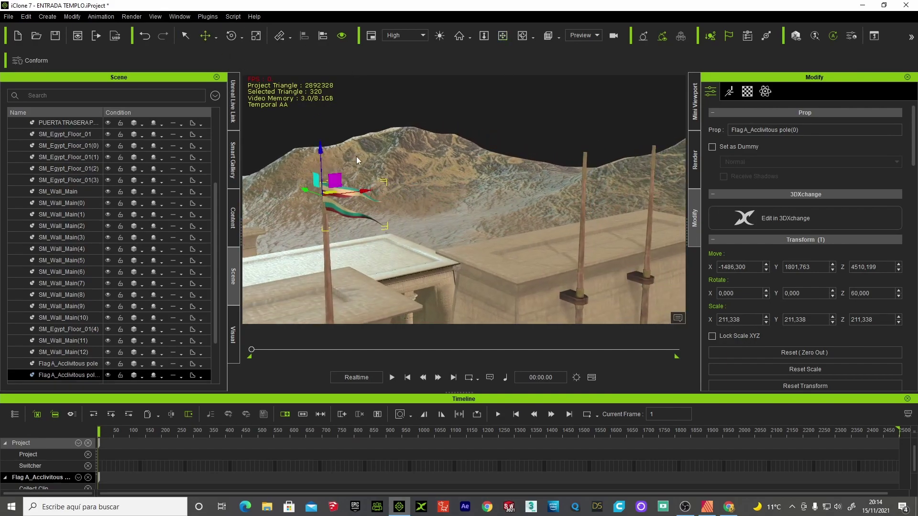
left_click_drag(366, 190, 608, 164, "ctrl")
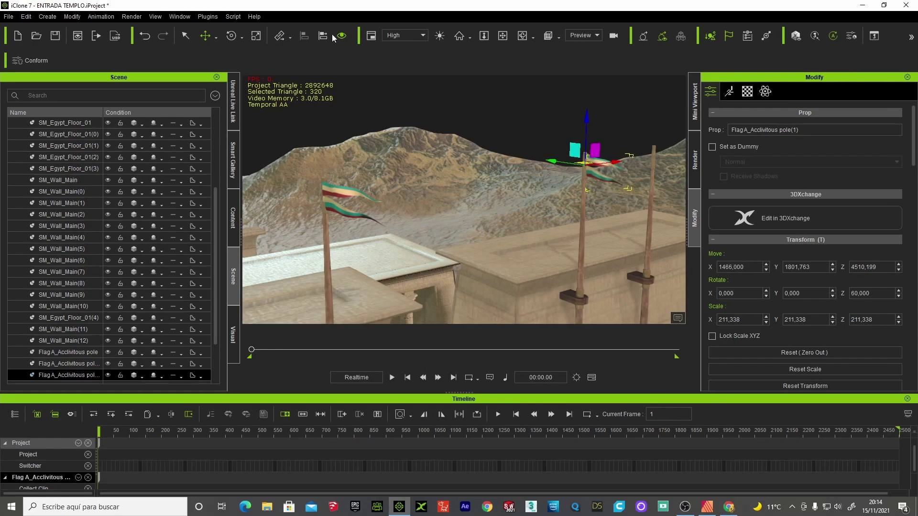
left_click(457, 37)
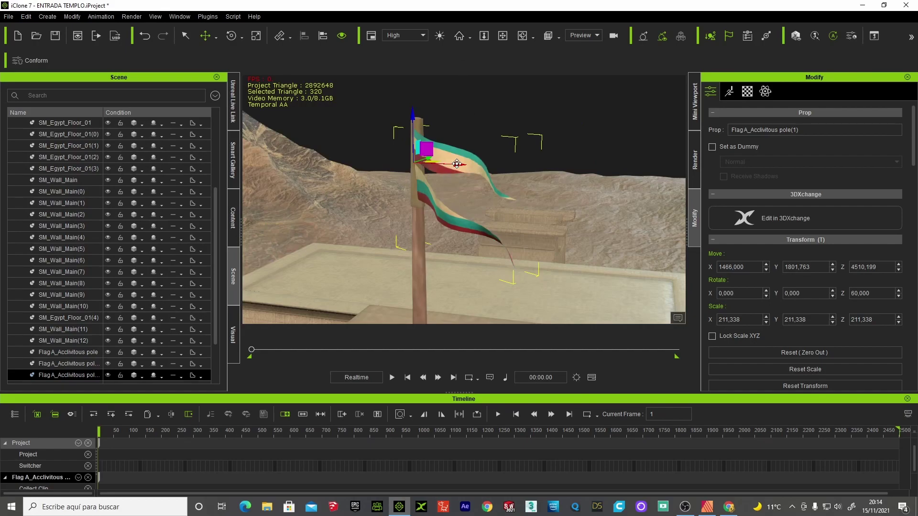
left_click_drag(455, 165, 459, 164)
right_click_drag(419, 206, 463, 81)
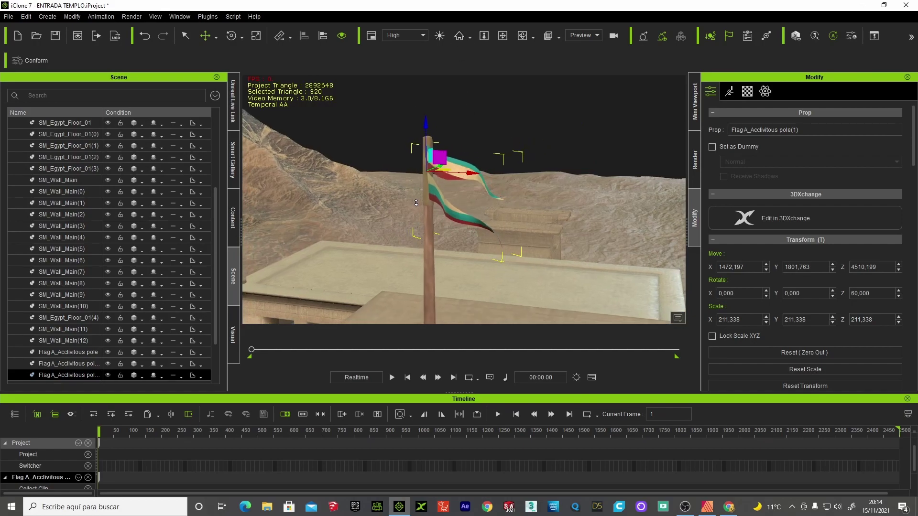
left_click(502, 38)
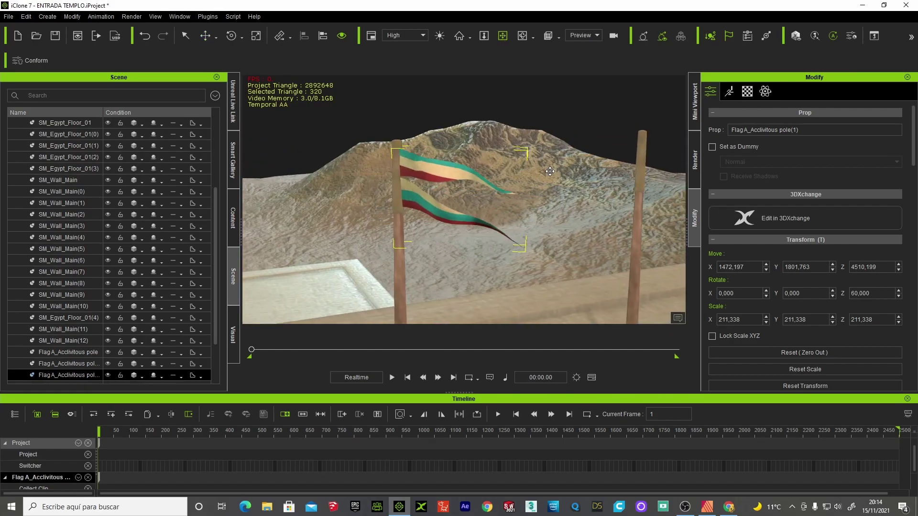
middle_click_drag(531, 175, 456, 150)
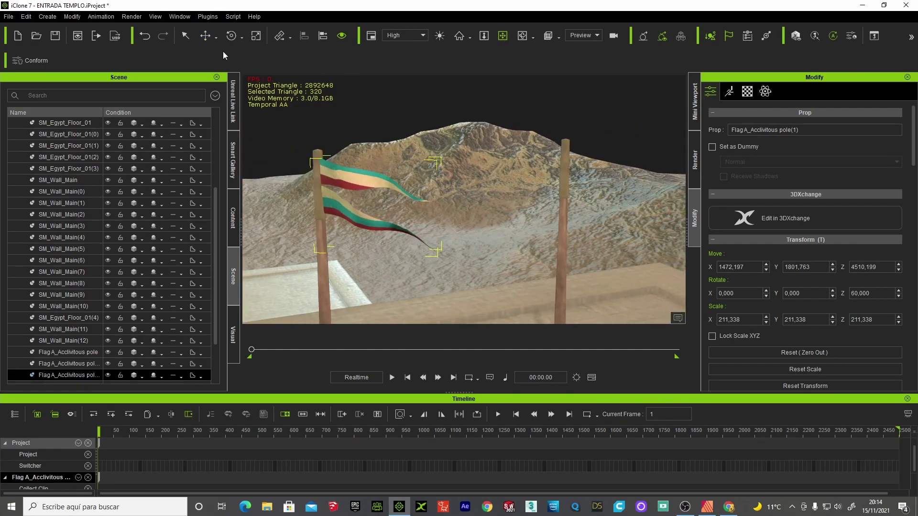
- Duplicate the flag onto the last remaining pole along the temple wall
left_click(209, 37)
left_click_drag(361, 182, 597, 171, "shift")
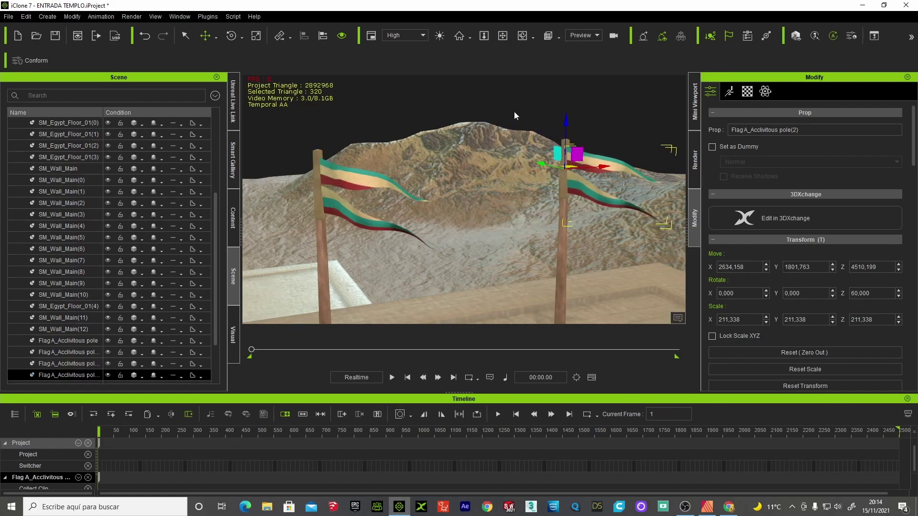
left_click(503, 36)
mouse_move(459, 200)
left_mouse_down()
mouse_move(457, 179)
mouse_move(393, 197)
mouse_move(484, 177)
left_mouse_up()
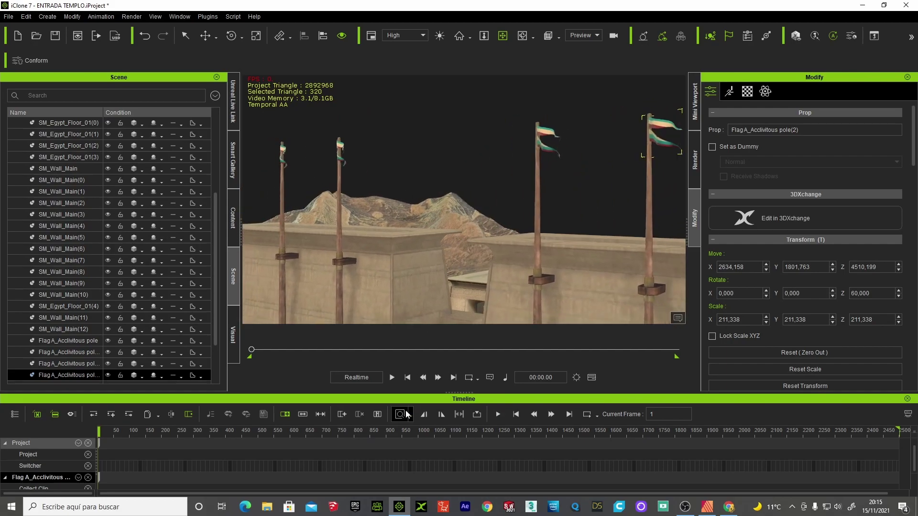
left_click(391, 378)
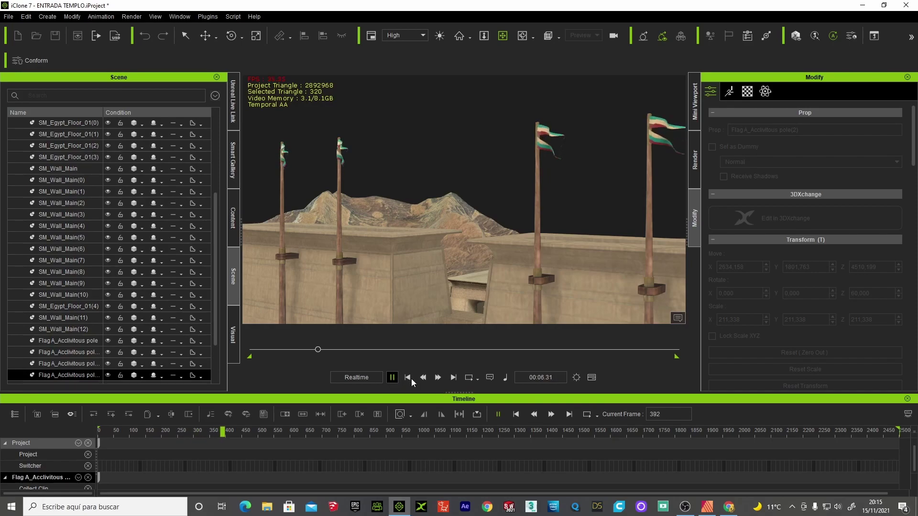
left_click(409, 379)
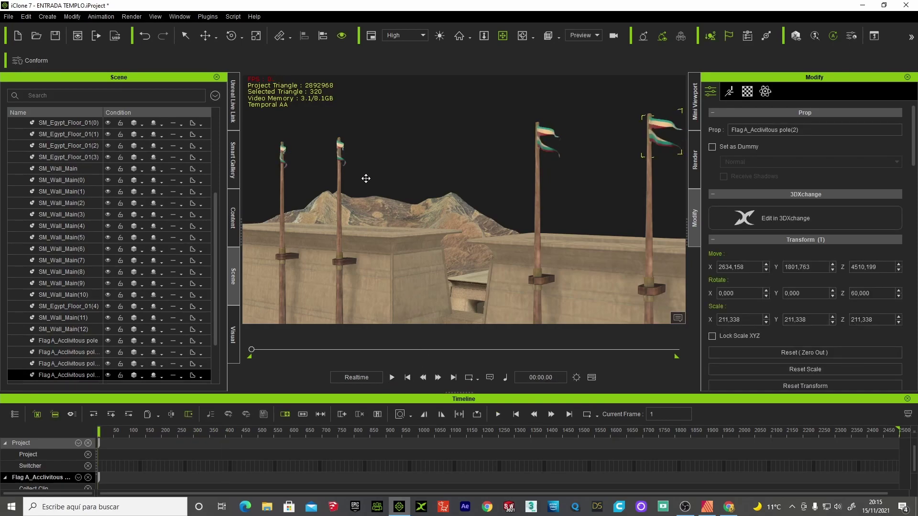
scroll(392, 186, "up", 3)
scroll(476, 194, "up", 3)
mouse_move(476, 195)
middle_mouse_down()
mouse_move(496, 194)
mouse_move(403, 184)
mouse_move(497, 181)
mouse_move(425, 157)
mouse_move(486, 154)
mouse_move(424, 157)
mouse_move(436, 158)
mouse_move(371, 96)
middle_mouse_up()
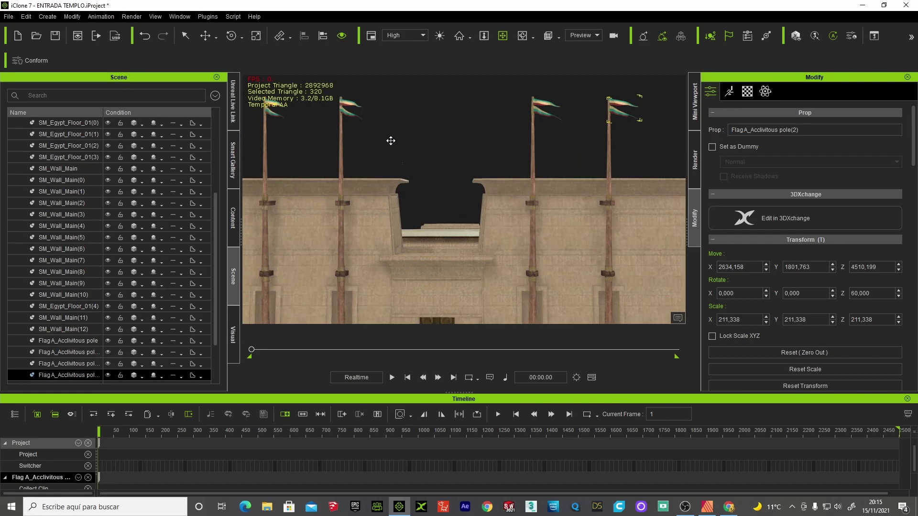
- Switch to the scene camera, frame two flag poles, and play the animation through it
left_click(598, 36)
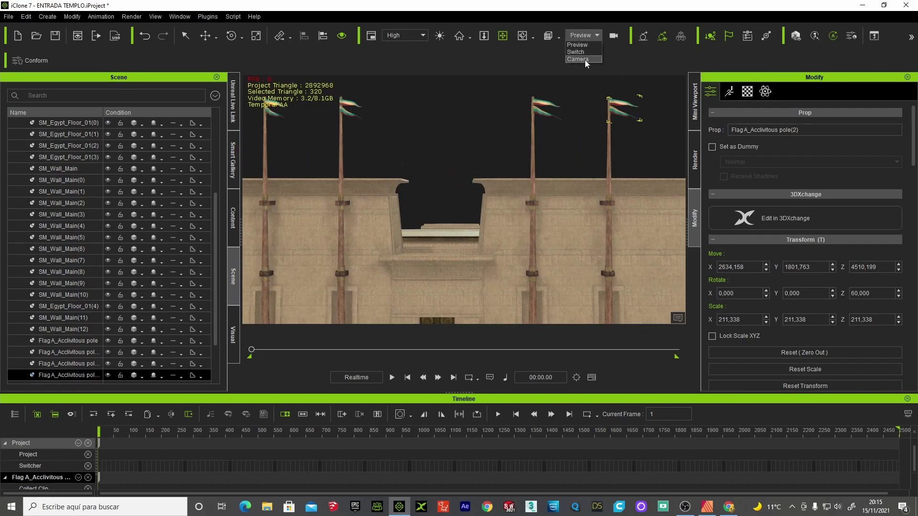
left_click(584, 59)
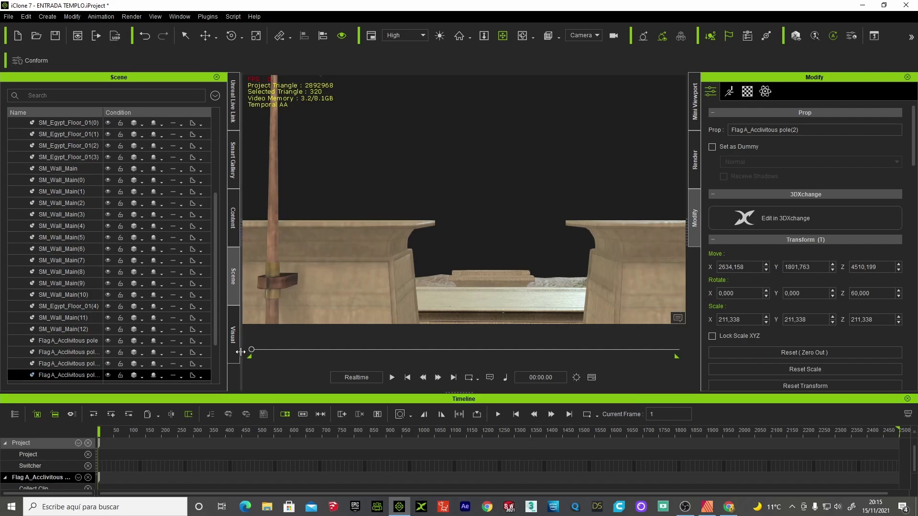
mouse_move(359, 183)
right_mouse_down()
mouse_move(449, 207)
mouse_move(523, 266)
mouse_move(494, 224)
mouse_move(570, 217)
mouse_move(544, 204)
right_mouse_up()
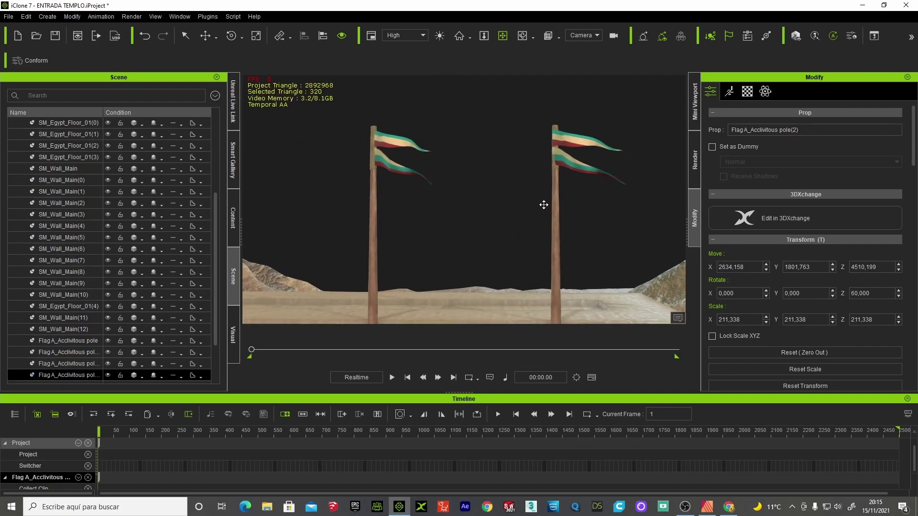
left_click(392, 377)
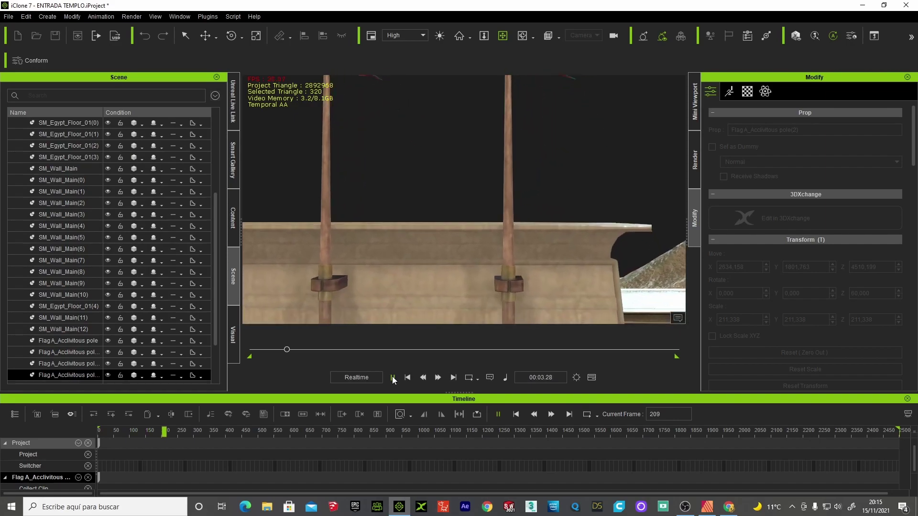
left_click(407, 378)
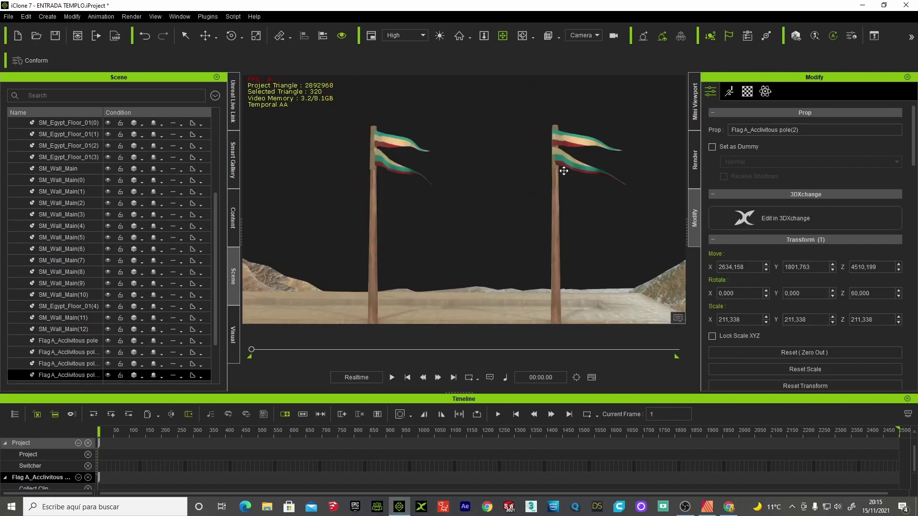
- Move the right-hand flag pole(0) to Y 1687.779 and return to Preview view
left_click(562, 157)
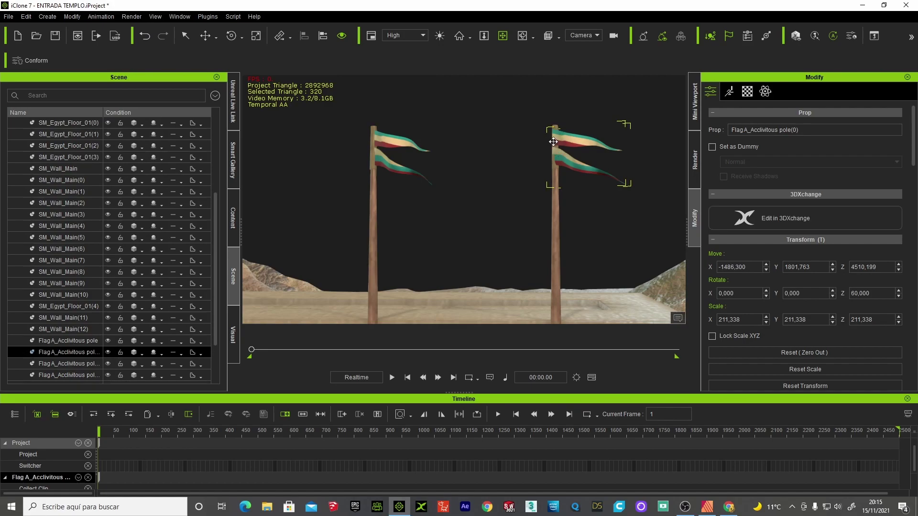
scroll(563, 167, "up", 5)
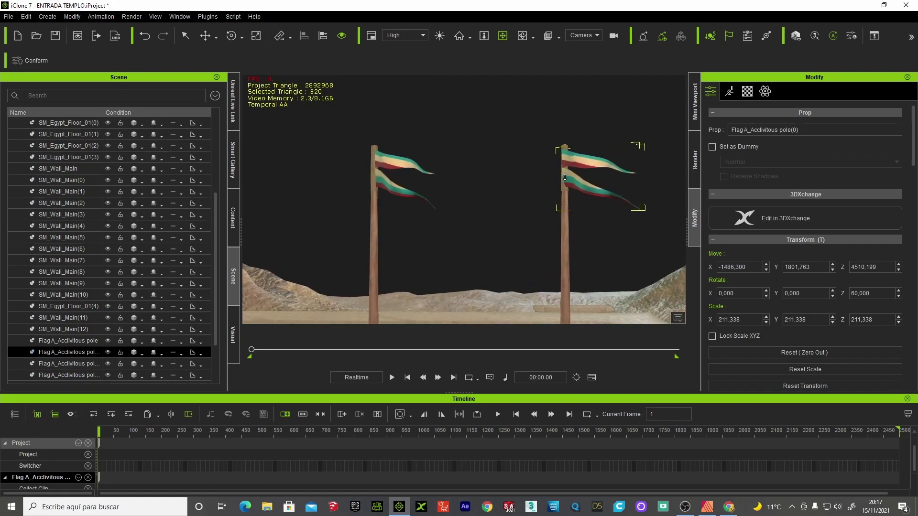
scroll(565, 177, "up", 2)
middle_click_drag(577, 152, 492, 149)
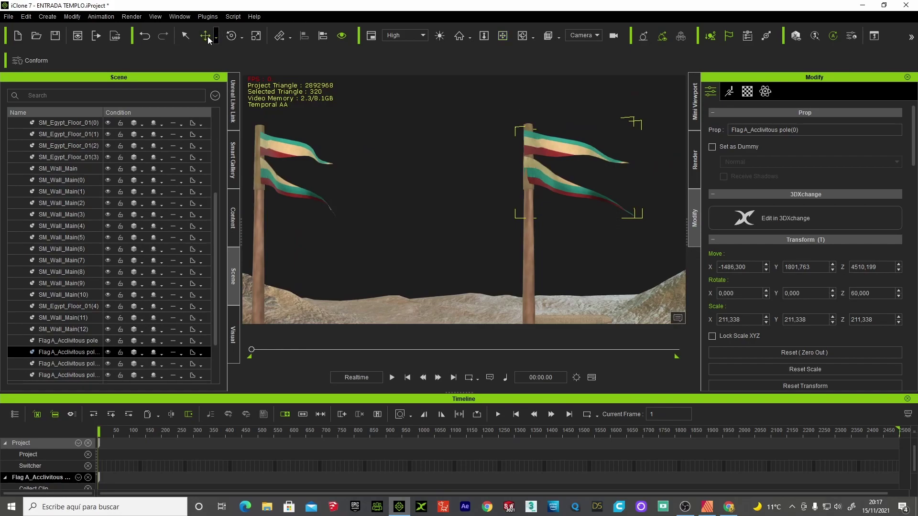
left_click(207, 38)
left_click_drag(520, 162, 521, 163)
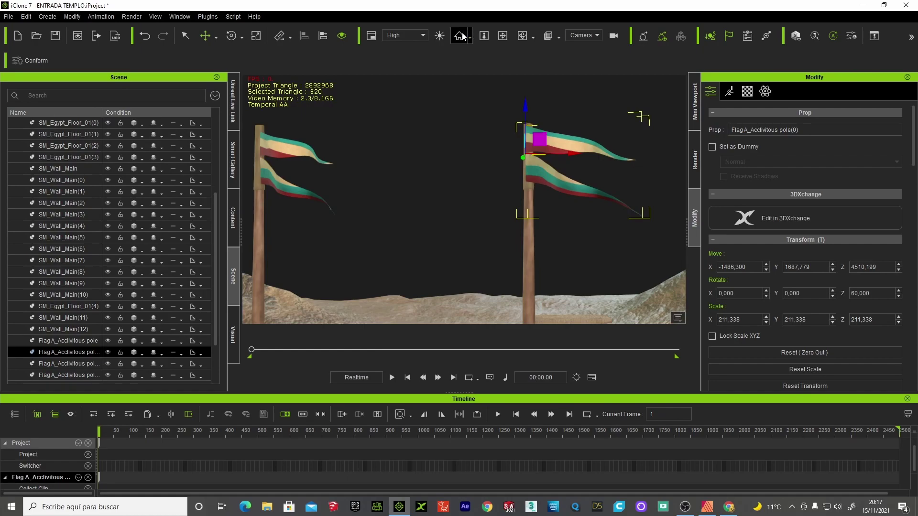
left_click(502, 37)
mouse_move(459, 123)
left_mouse_down()
mouse_move(499, 126)
mouse_move(453, 131)
mouse_move(502, 134)
left_mouse_up()
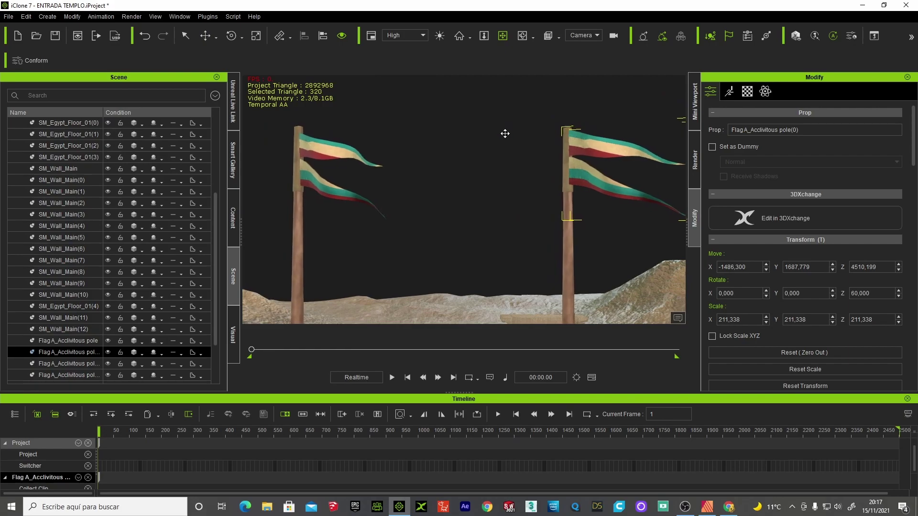
left_click(598, 36)
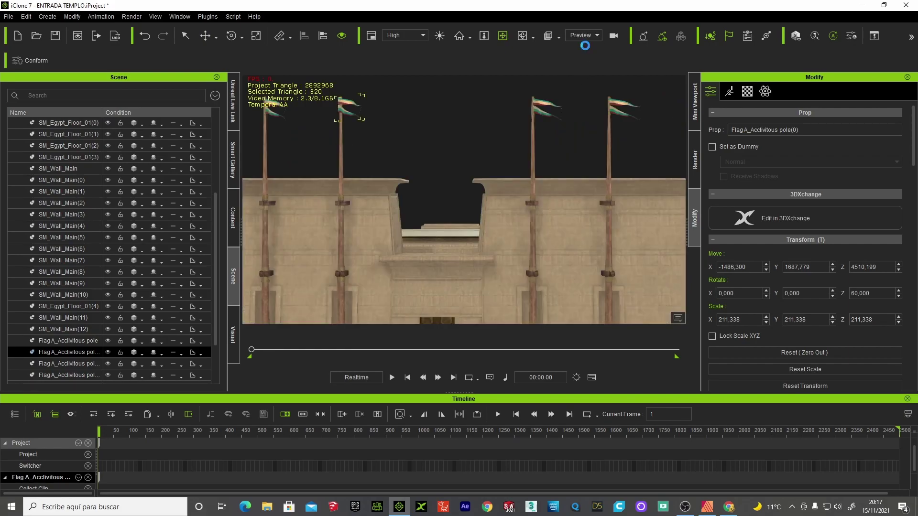
- Move Flag A_Acclivitous pole(0) to X -1488.355, Y 1779.575 so it sits atop its pole
left_click(455, 41)
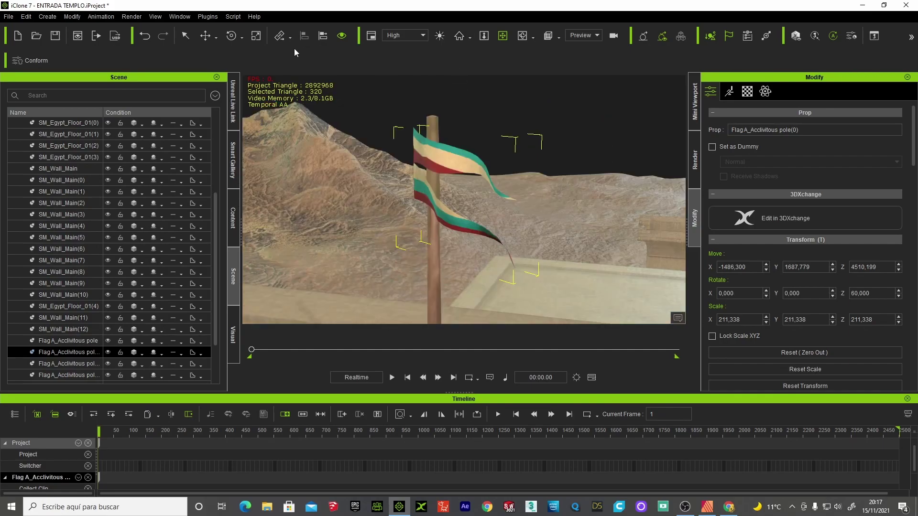
left_click(209, 39)
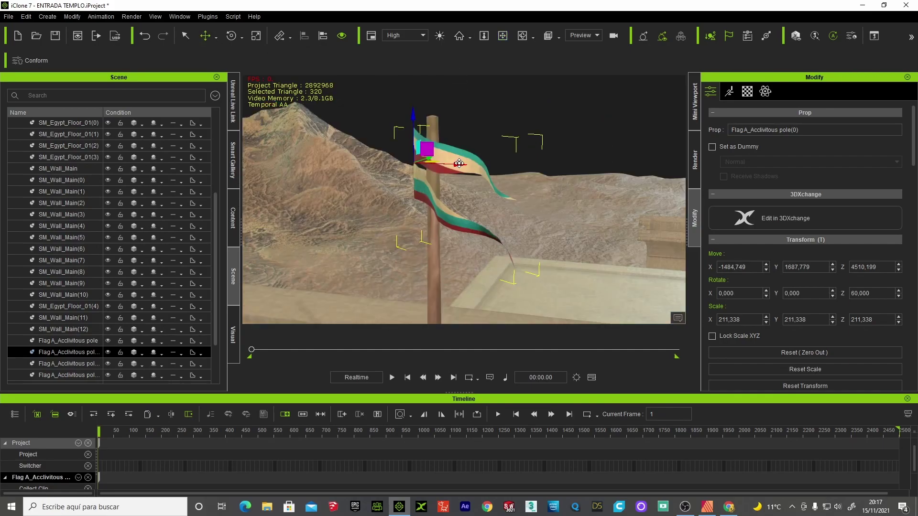
left_click_drag(459, 164, 475, 164)
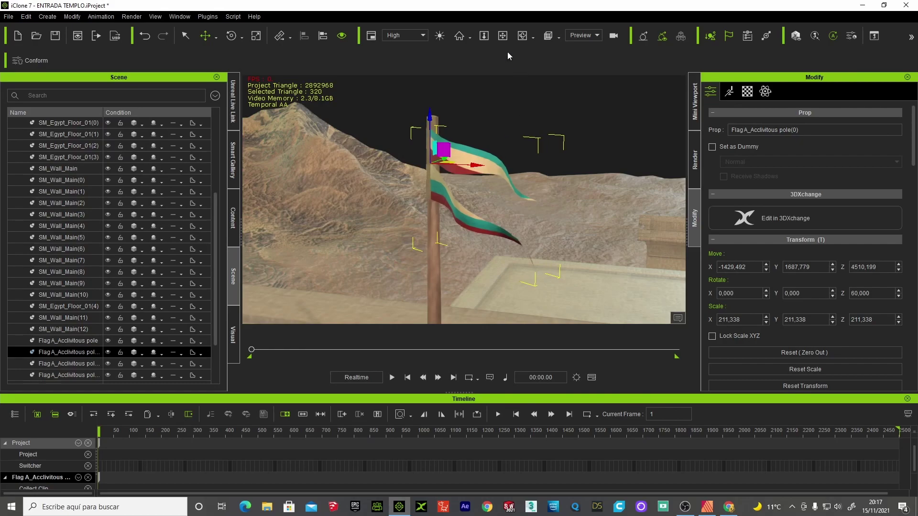
left_click(503, 36)
left_click_drag(334, 180, 306, 182)
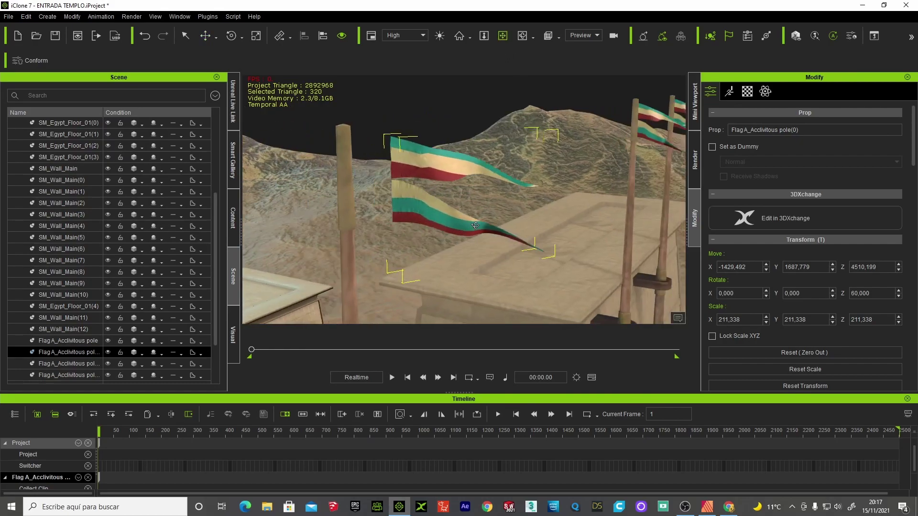
left_click(203, 38)
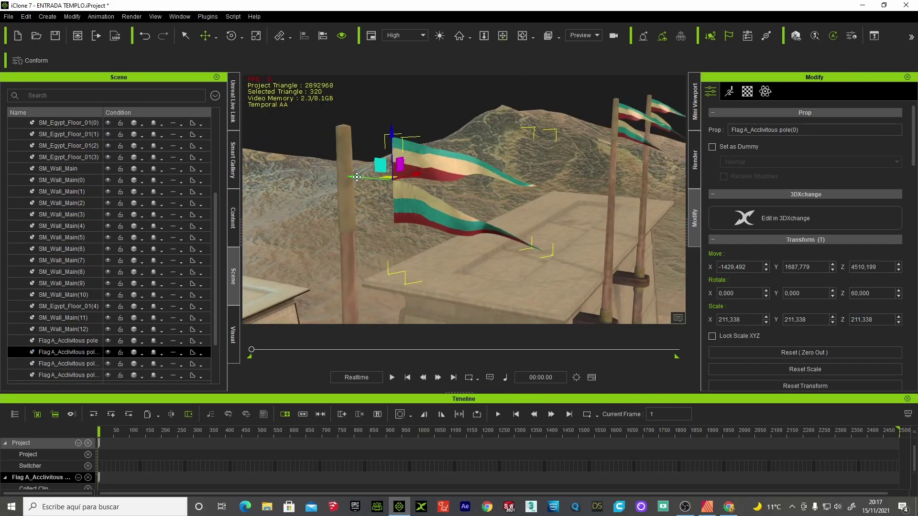
left_click_drag(367, 174, 320, 173)
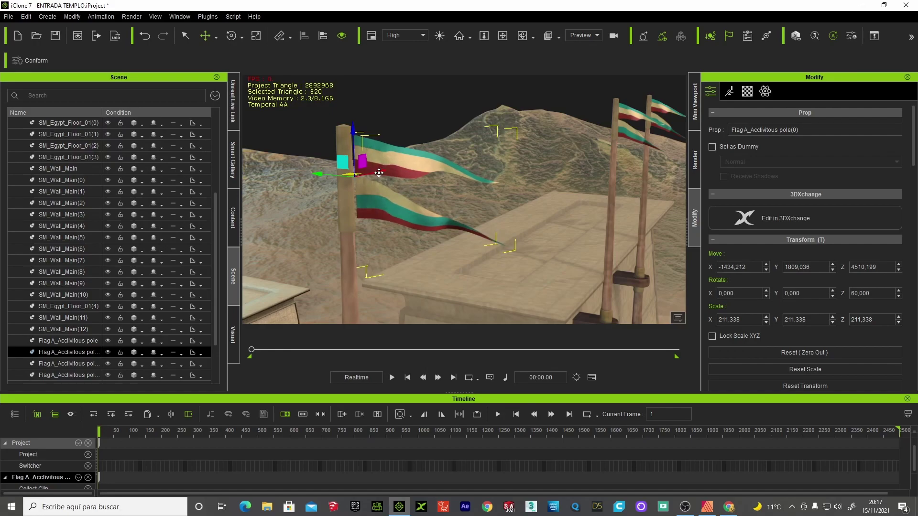
left_click_drag(379, 172, 369, 183)
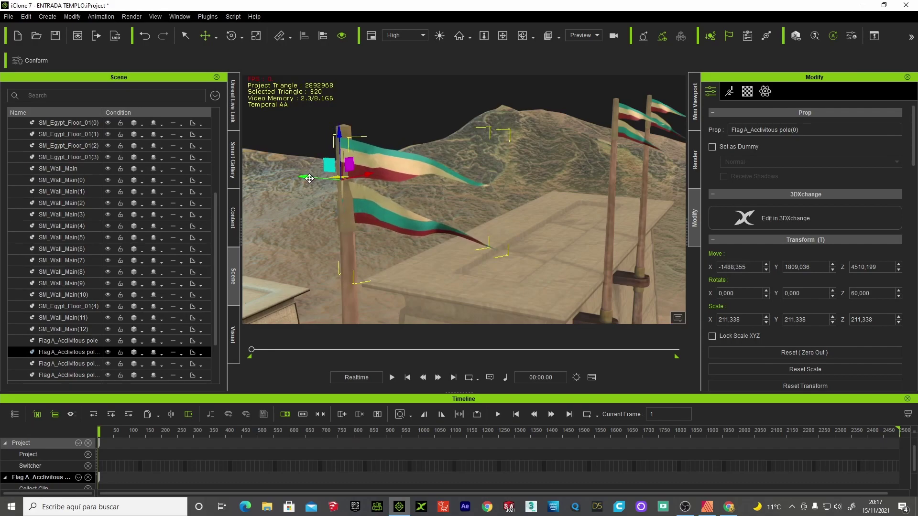
left_click_drag(309, 178, 315, 180)
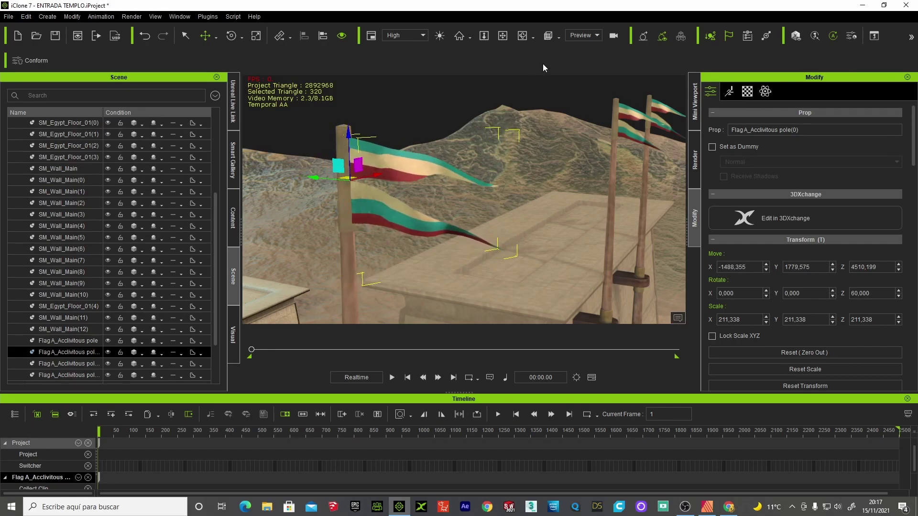
left_click(597, 35)
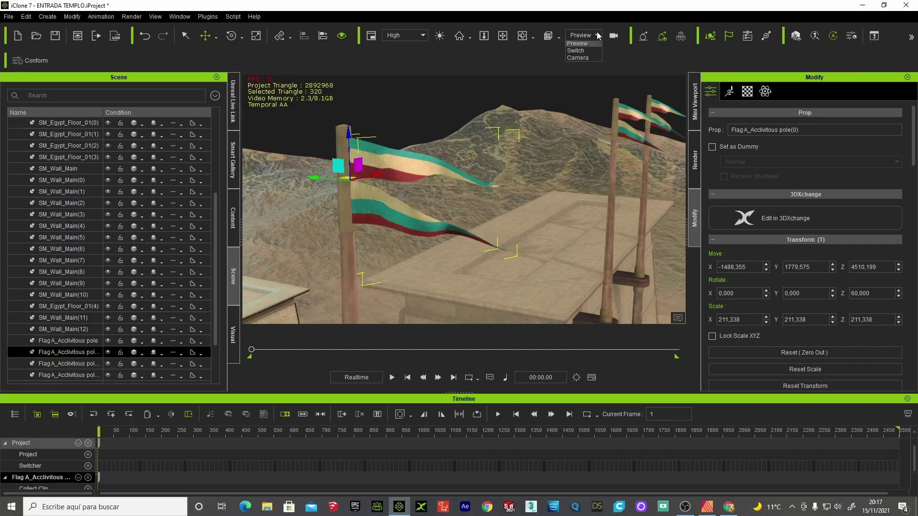
- Play the walking character through the scene camera, then rewind to frame 1
left_click(585, 59)
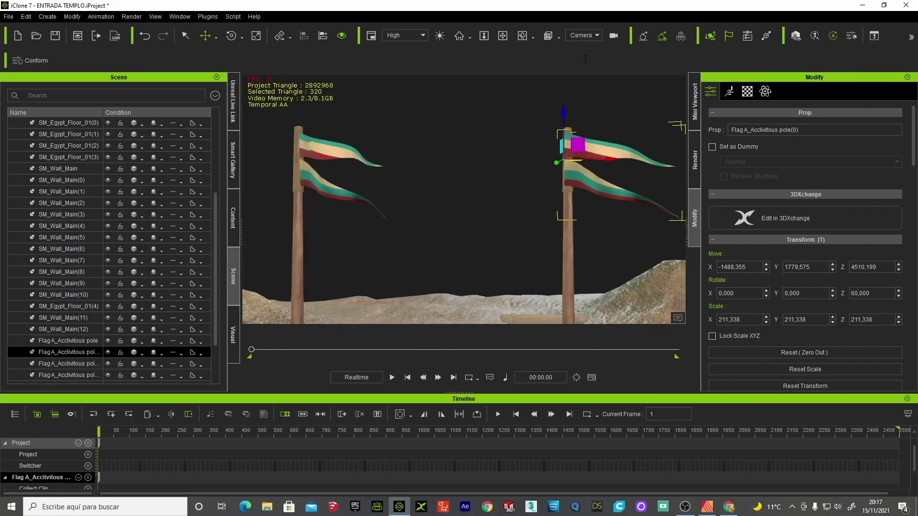
left_click(392, 378)
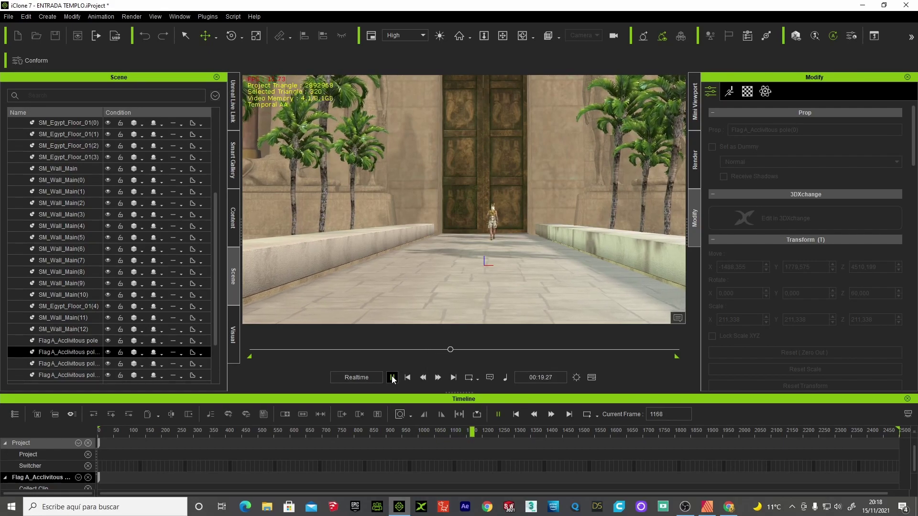
left_click(393, 378)
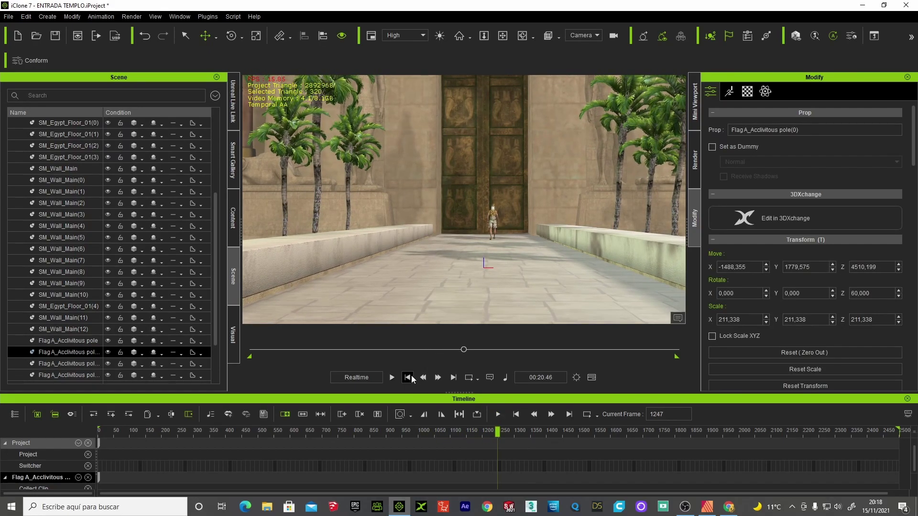
left_click(409, 377)
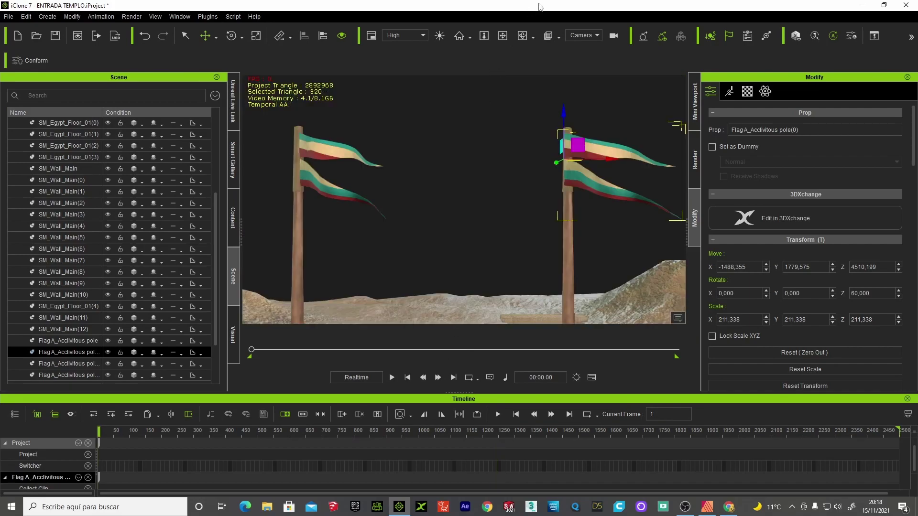
- Return to Preview view and orbit out to show the whole temple facade
left_click(584, 44)
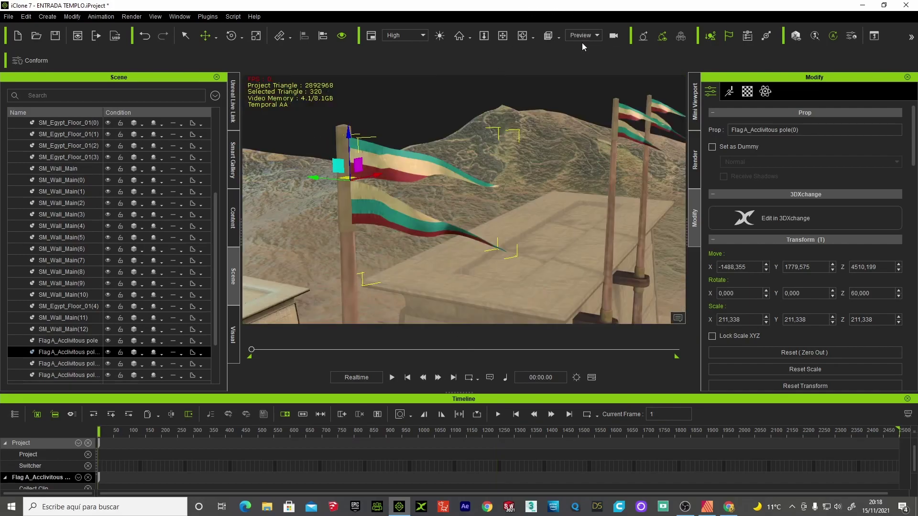
scroll(512, 206, "up", 2)
scroll(512, 205, "down", 2)
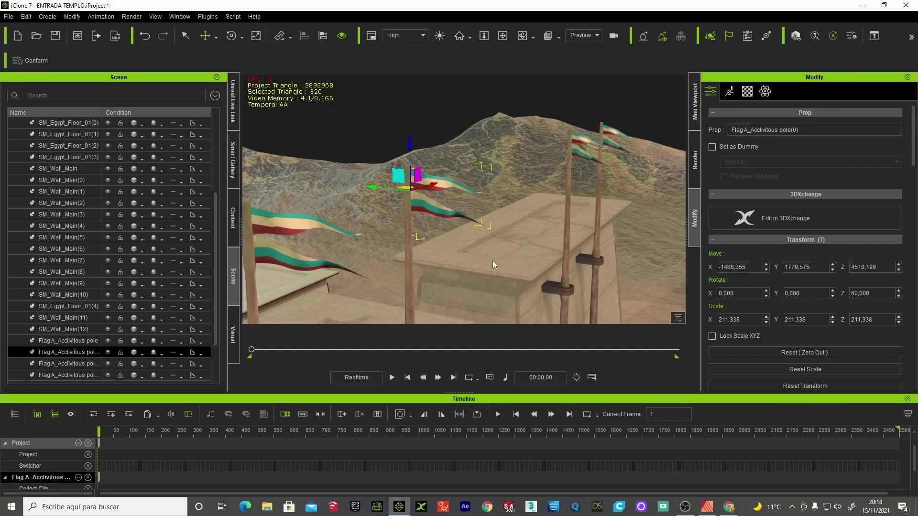
left_click(502, 36)
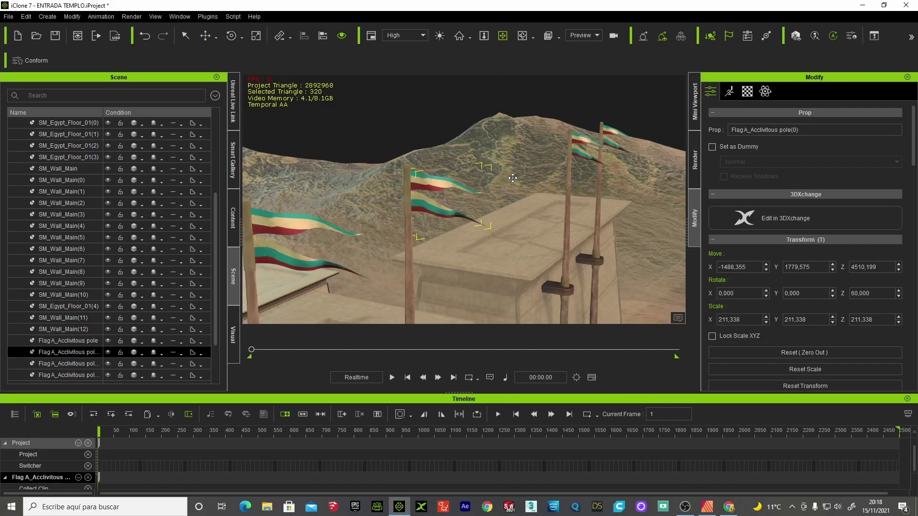
mouse_move(509, 178)
left_mouse_down()
mouse_move(512, 168)
mouse_move(500, 230)
mouse_move(492, 174)
mouse_move(451, 219)
mouse_move(405, 227)
mouse_move(522, 267)
mouse_move(425, 231)
mouse_move(423, 219)
mouse_move(337, 205)
left_mouse_up()
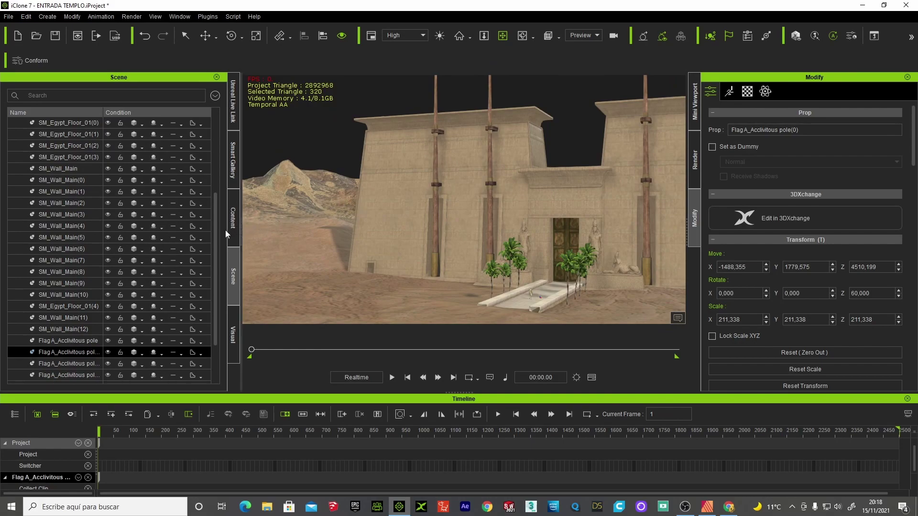
- Scale the TERRENO terrain's height down to 919,256 and pan to centre the temple front
left_click_drag(216, 233, 218, 107)
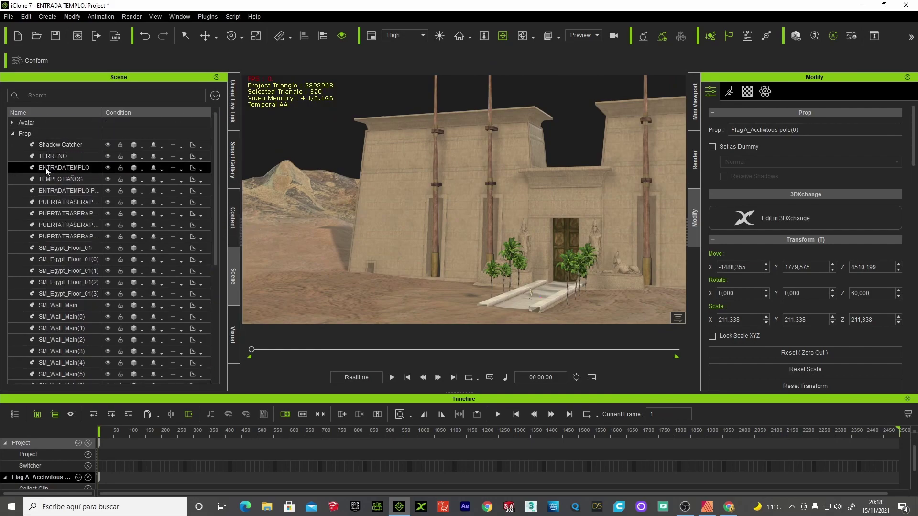
left_click(58, 154)
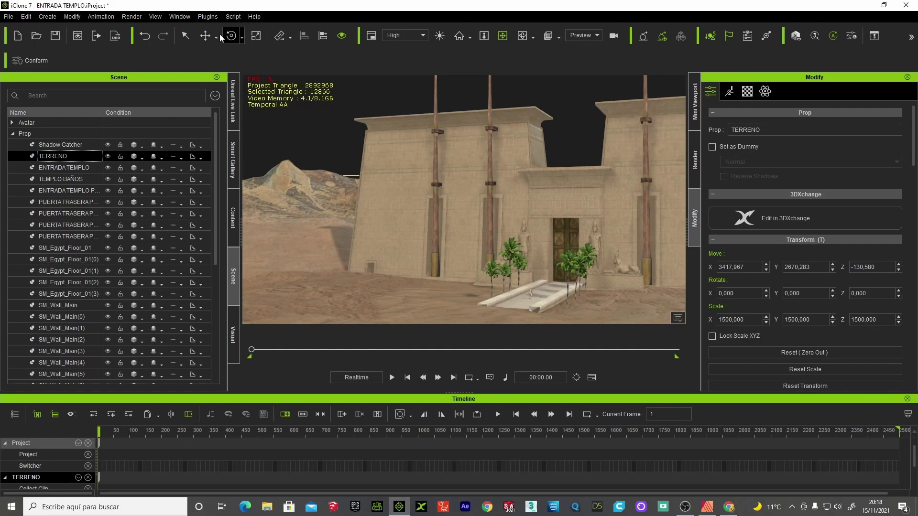
left_click(256, 37)
scroll(604, 294, "down", 5)
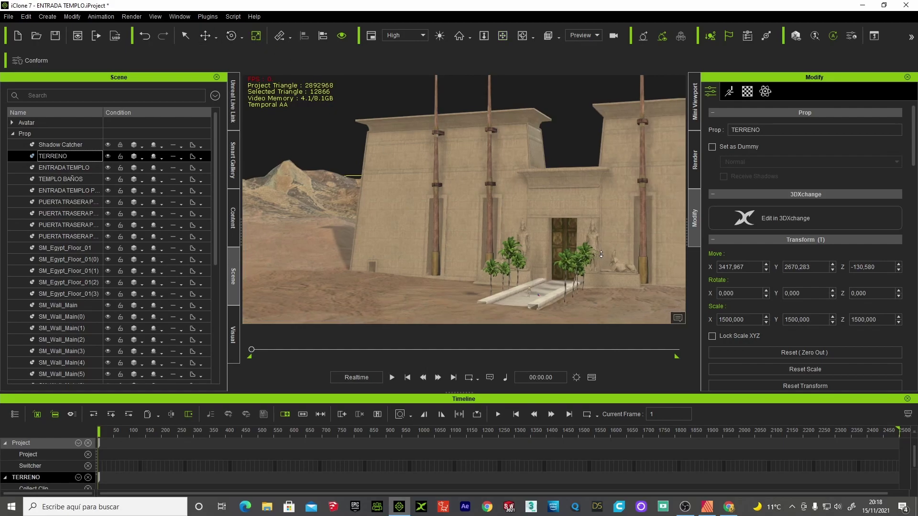
scroll(601, 262, "down", 3)
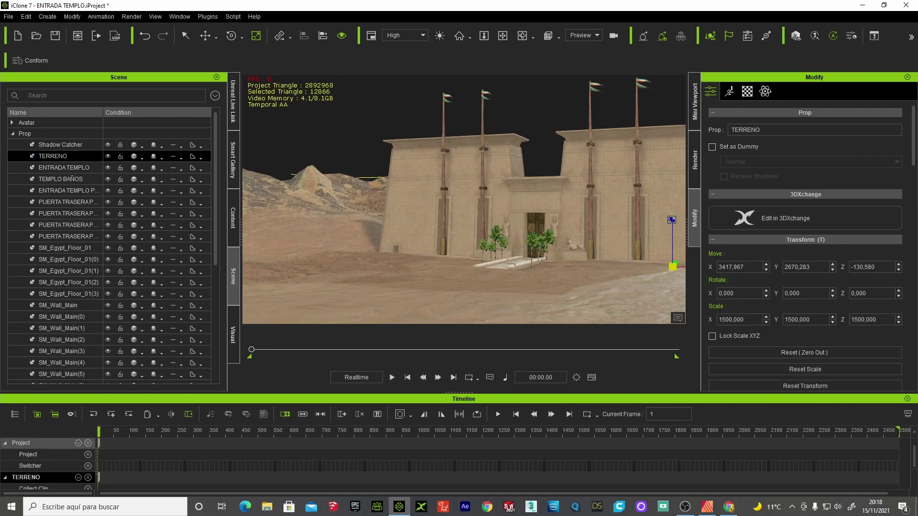
left_click_drag(671, 220, 670, 266)
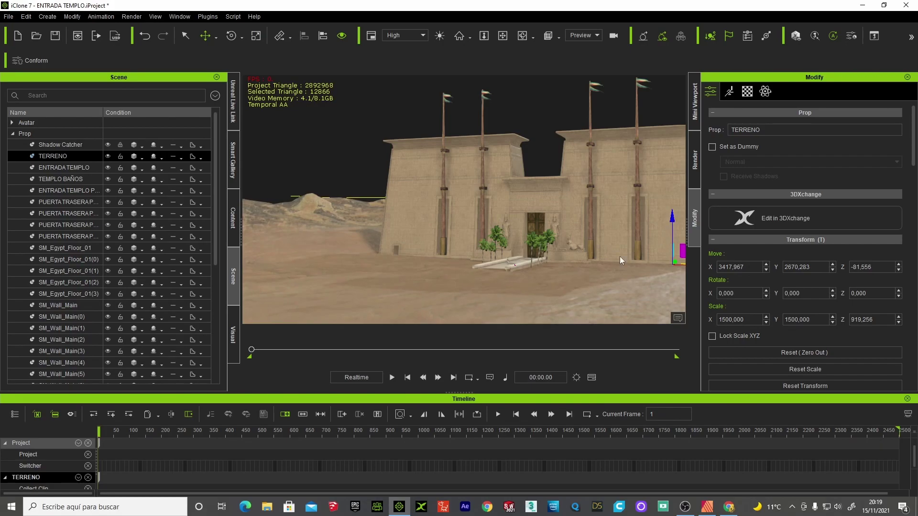
left_click(503, 41)
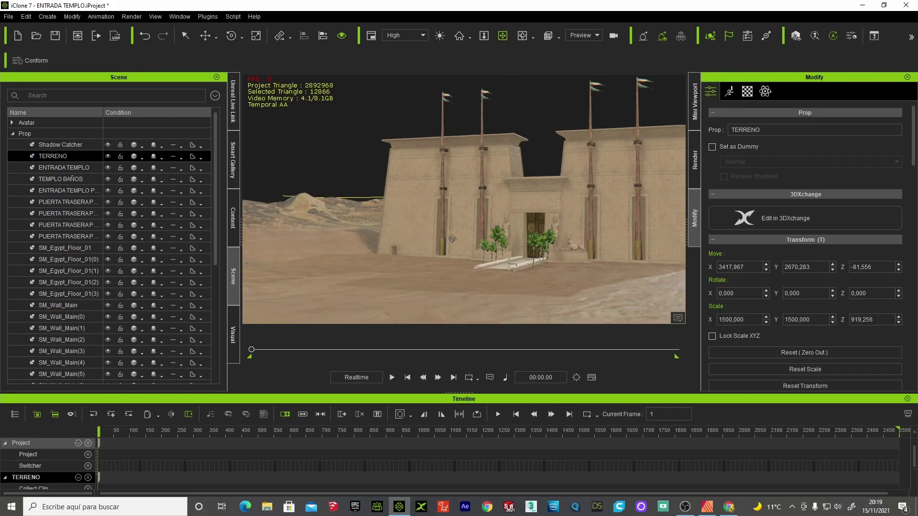
mouse_move(502, 224)
left_mouse_down()
mouse_move(371, 242)
mouse_move(520, 253)
mouse_move(431, 261)
mouse_move(574, 256)
left_mouse_up()
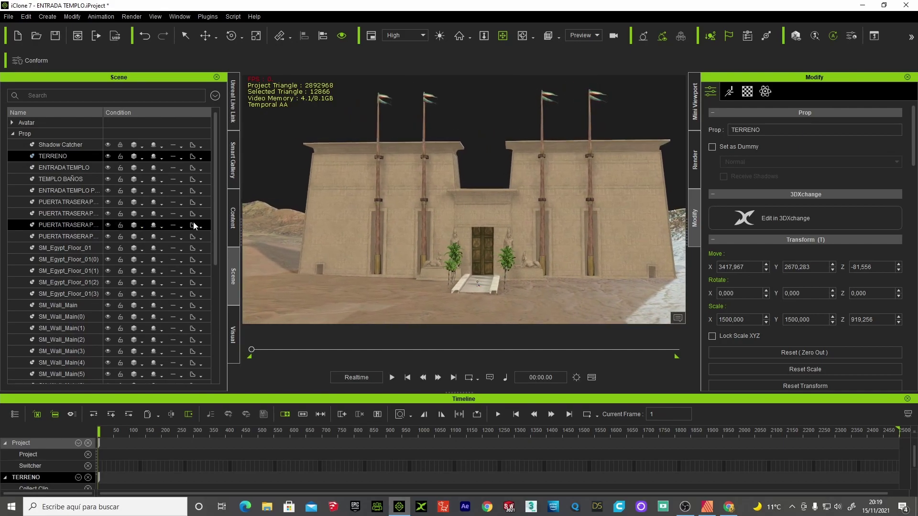
- Show the Sky category in the Template library and select the Dry Season preset
scroll(210, 210, "down", 2)
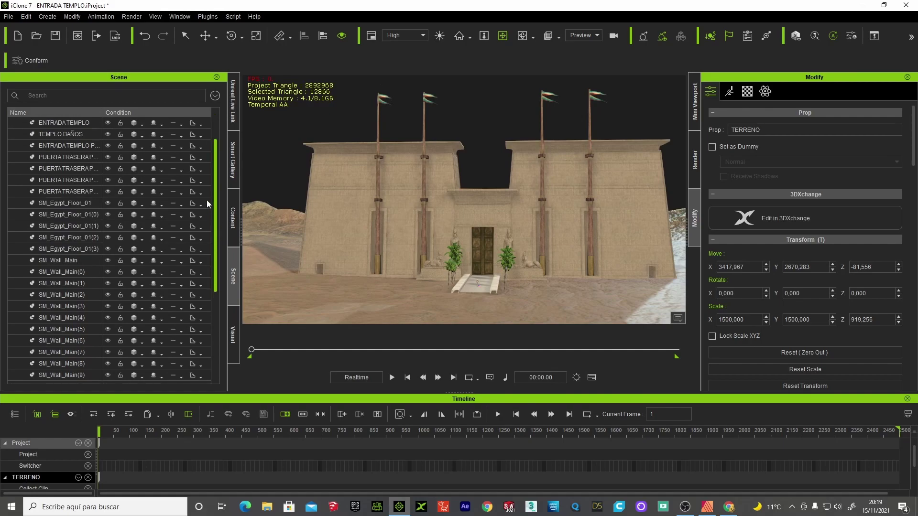
left_click(236, 213)
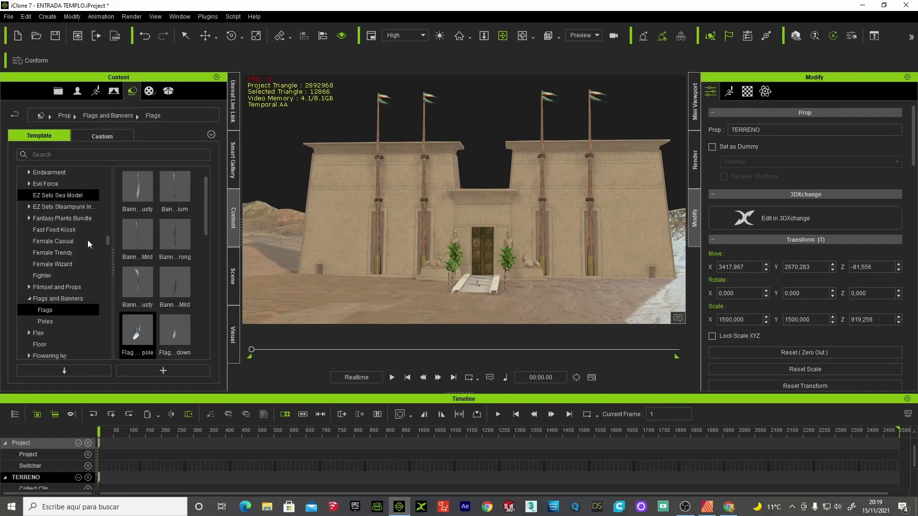
left_click_drag(110, 241, 110, 177)
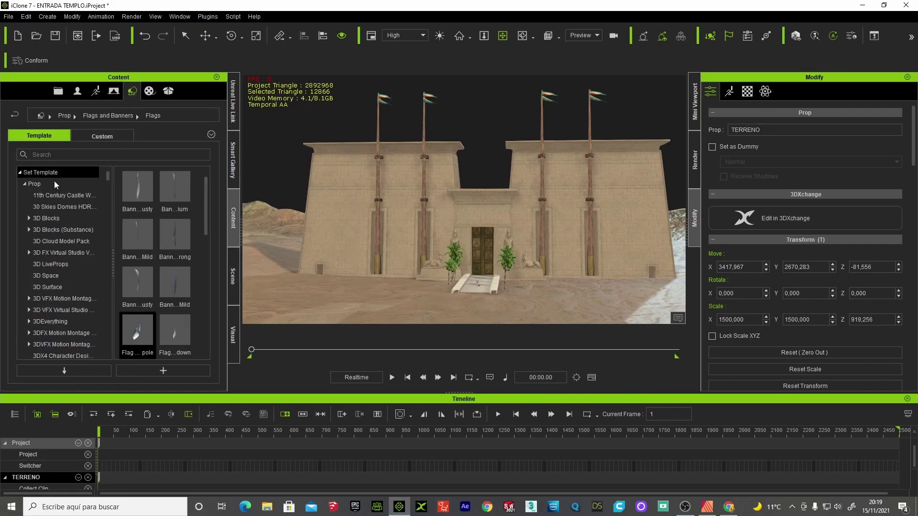
left_click(25, 186)
left_click(31, 253)
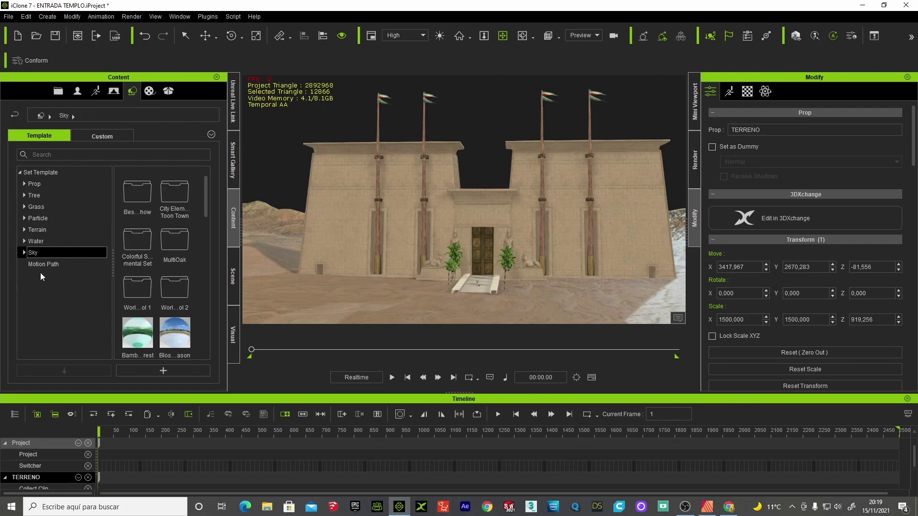
scroll(182, 335, "down", 5)
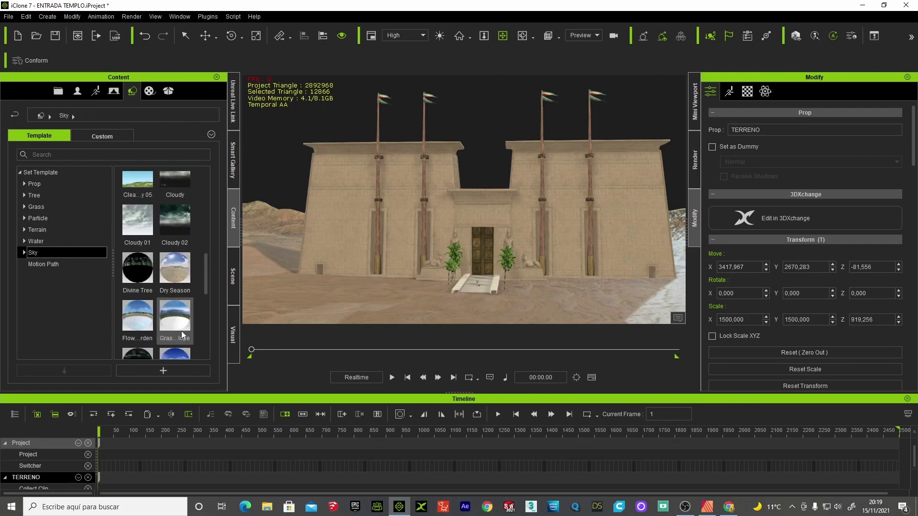
left_click(176, 270)
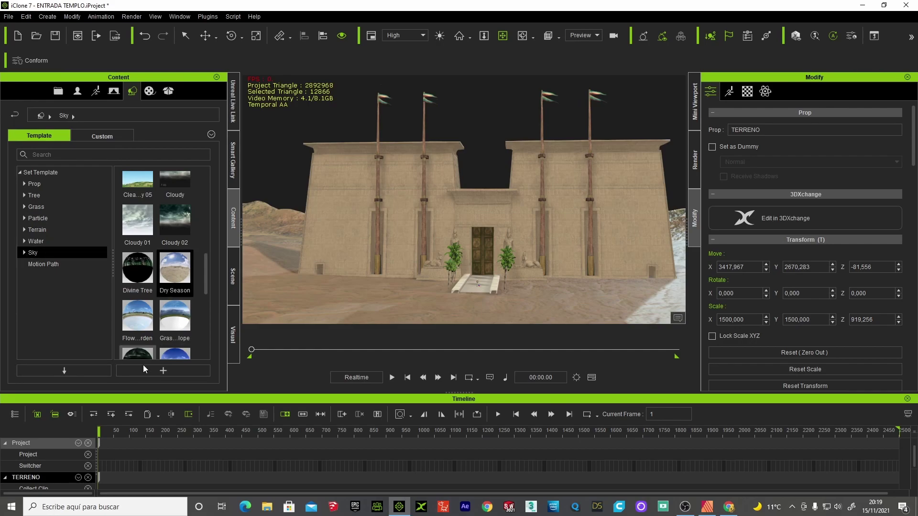
- Apply the Dry Season sky with Move Z 500 and Scale 200
left_click(75, 369)
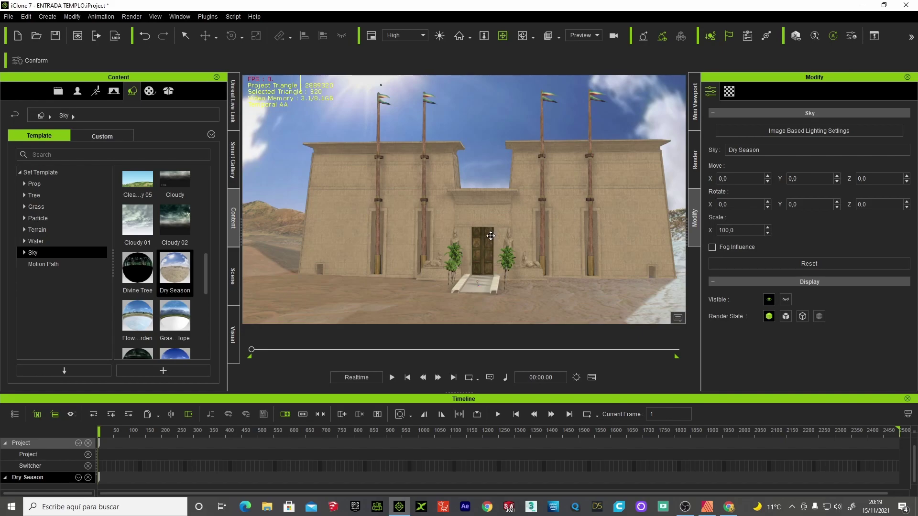
mouse_move(451, 209)
middle_mouse_down()
mouse_move(419, 209)
mouse_move(415, 222)
mouse_move(333, 217)
mouse_move(719, 259)
mouse_move(401, 233)
mouse_move(684, 241)
mouse_move(472, 333)
middle_mouse_up()
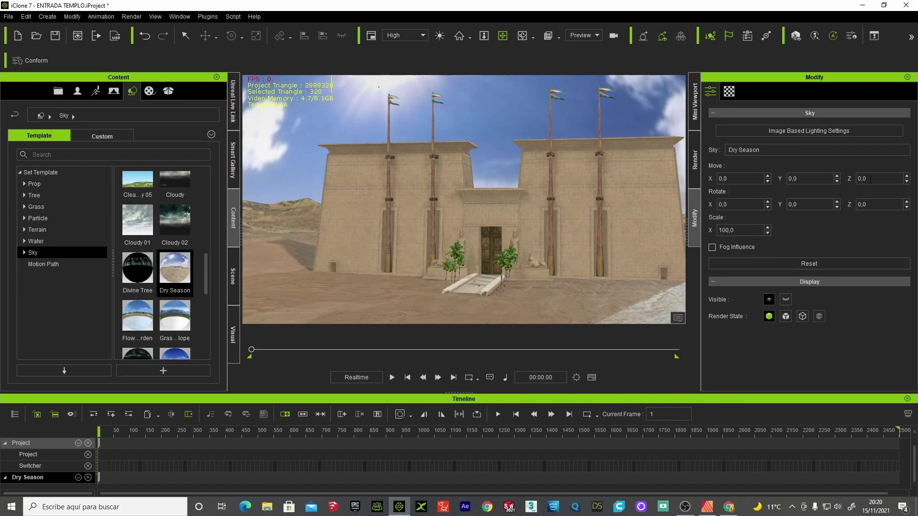
type("500")
key("Return")
type("200")
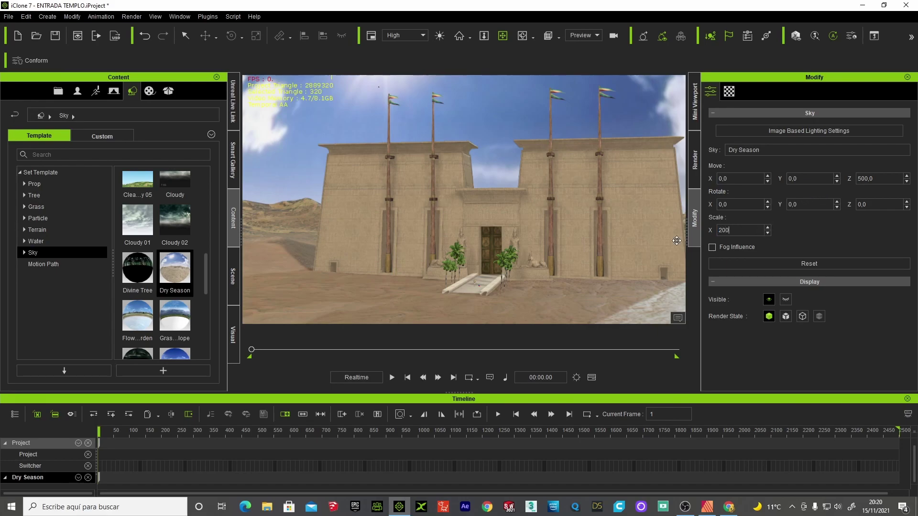
key("Return")
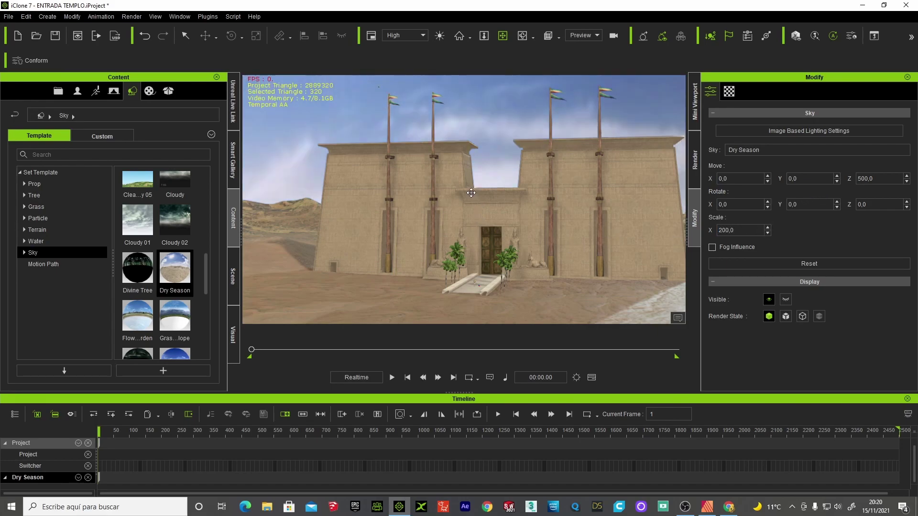
- Orbit around the temple to check the new sky, then show its Texture Settings
mouse_move(471, 192)
right_mouse_down()
mouse_move(568, 230)
mouse_move(551, 238)
mouse_move(477, 230)
mouse_move(614, 235)
mouse_move(582, 225)
mouse_move(570, 181)
mouse_move(584, 290)
mouse_move(622, 245)
mouse_move(542, 167)
mouse_move(520, 177)
mouse_move(568, 182)
mouse_move(558, 230)
mouse_move(537, 199)
right_mouse_up()
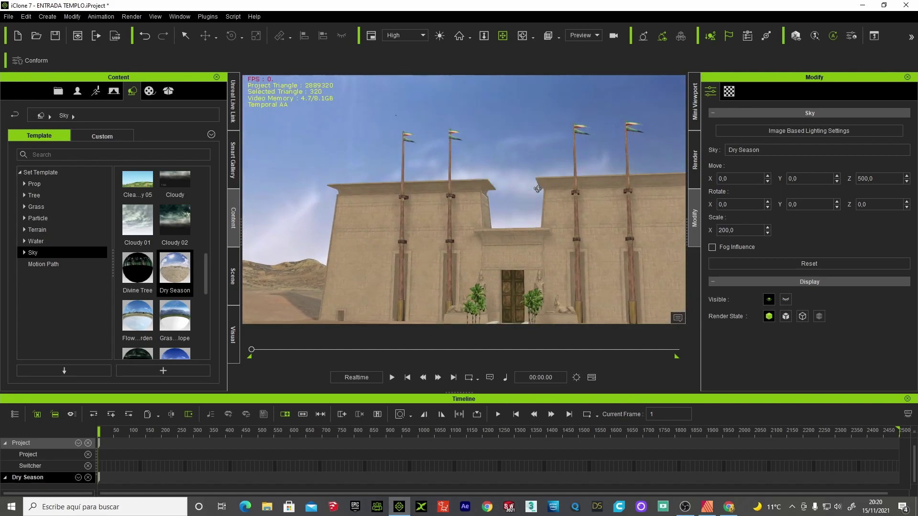
mouse_move(408, 134)
right_mouse_down()
mouse_move(443, 307)
mouse_move(416, 164)
mouse_move(417, 202)
right_mouse_up()
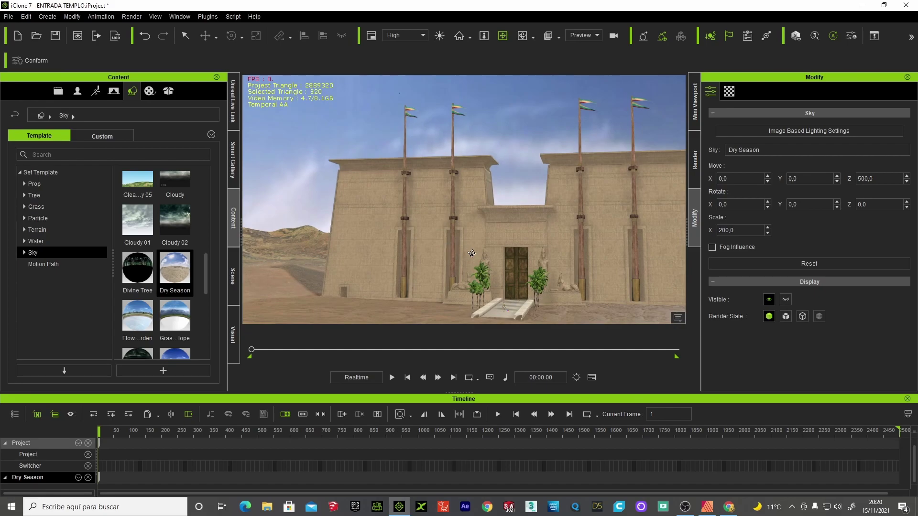
mouse_move(547, 301)
right_mouse_down()
mouse_move(468, 294)
mouse_move(451, 259)
right_mouse_up()
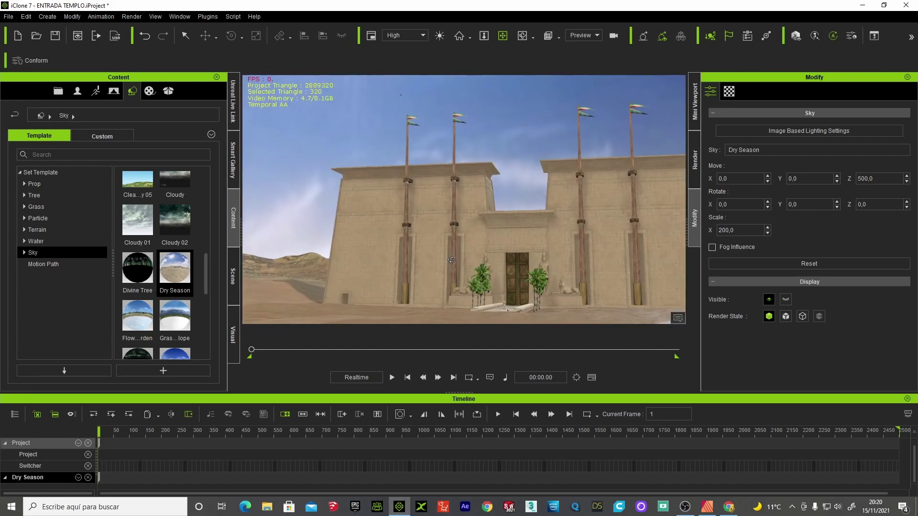
mouse_move(451, 259)
middle_mouse_down()
mouse_move(447, 249)
mouse_move(401, 264)
middle_mouse_up()
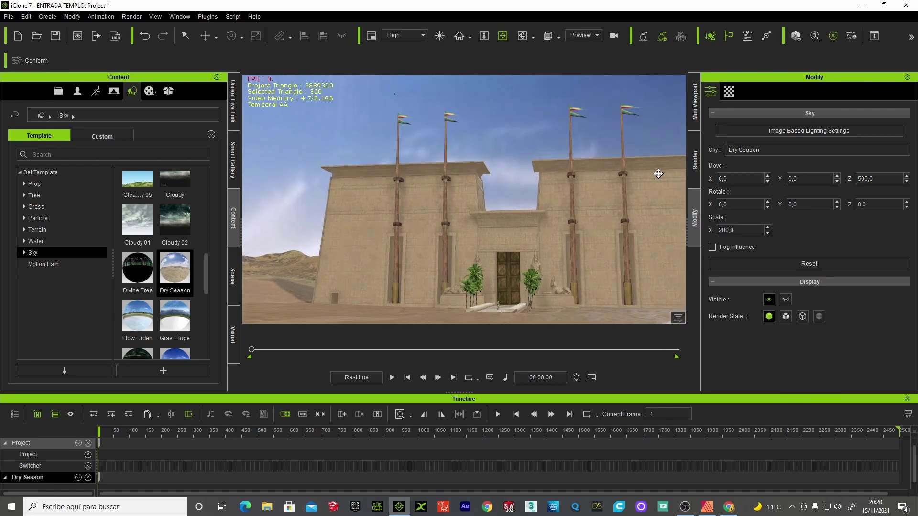
left_click(729, 91)
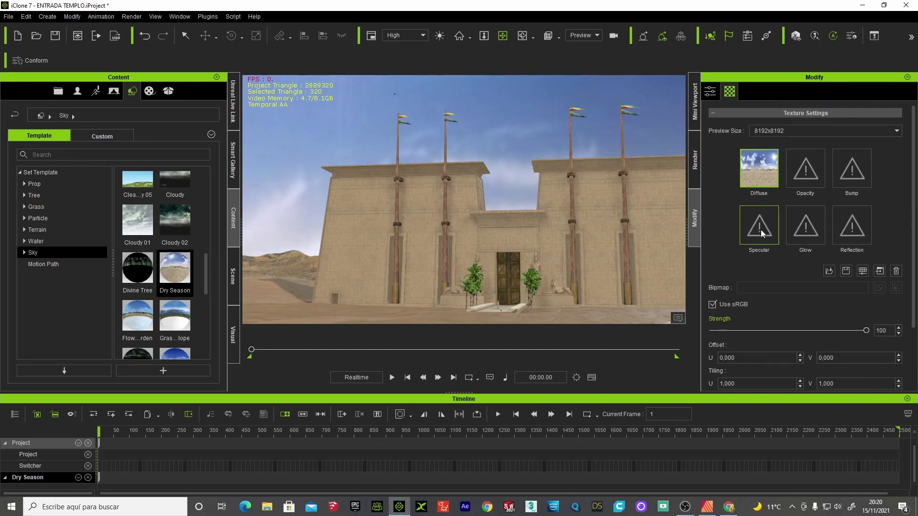
- Load Desert-14_XXL from TEXTURAS > HDRI as the sky's diffuse texture
left_click(829, 271)
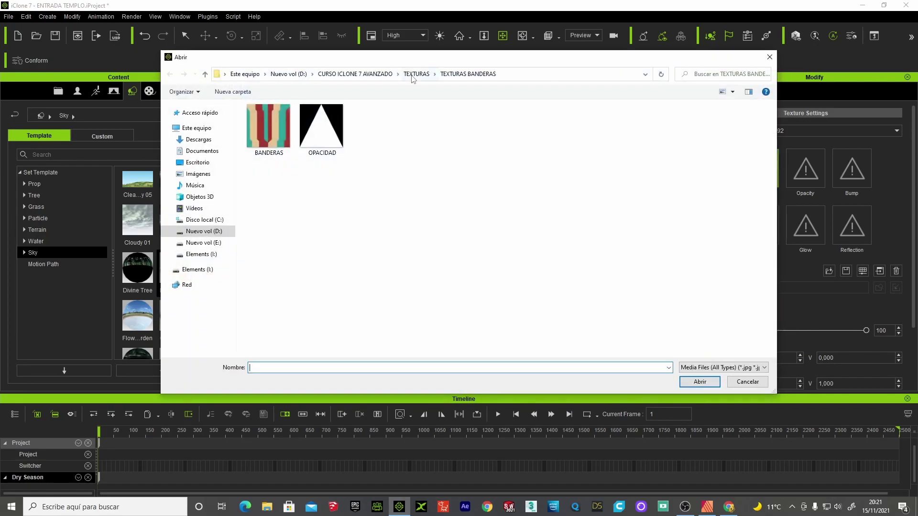
left_click(413, 75)
double_click(476, 132)
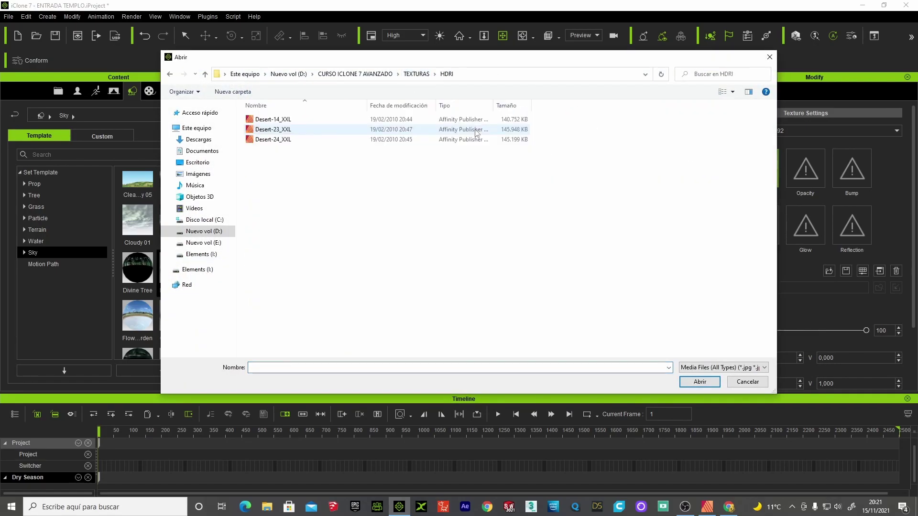
left_click(476, 132)
key("Up")
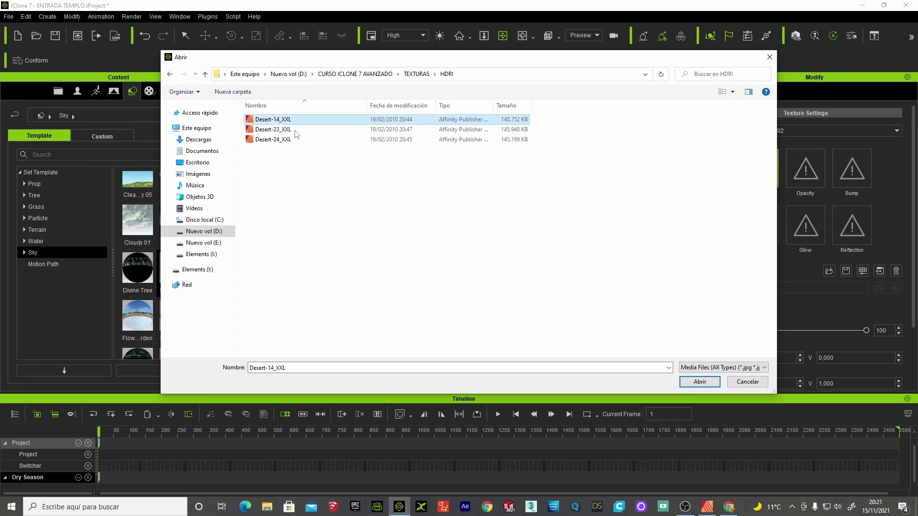
left_click(697, 382)
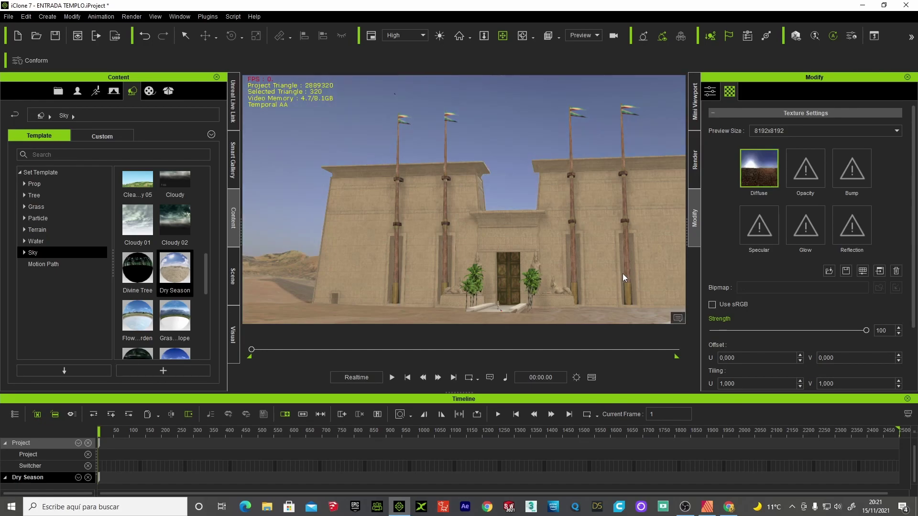
- Orbit toward the temple wall and toggle the sky texture's sRGB on and off to compare
left_click(525, 39)
mouse_move(550, 201)
left_mouse_down()
mouse_move(655, 208)
mouse_move(235, 233)
left_mouse_up()
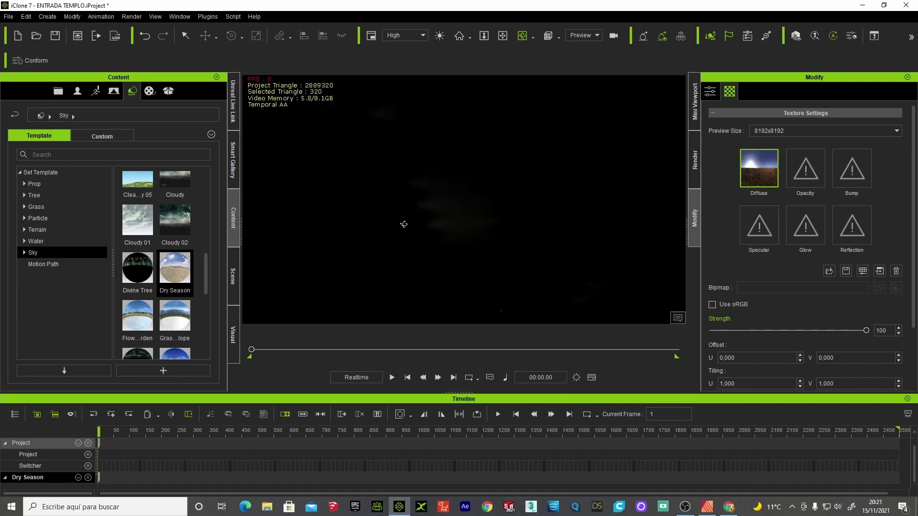
mouse_move(471, 199)
left_mouse_down()
mouse_move(437, 179)
mouse_move(381, 242)
mouse_move(540, 242)
mouse_move(489, 221)
mouse_move(644, 223)
mouse_move(575, 196)
left_mouse_up()
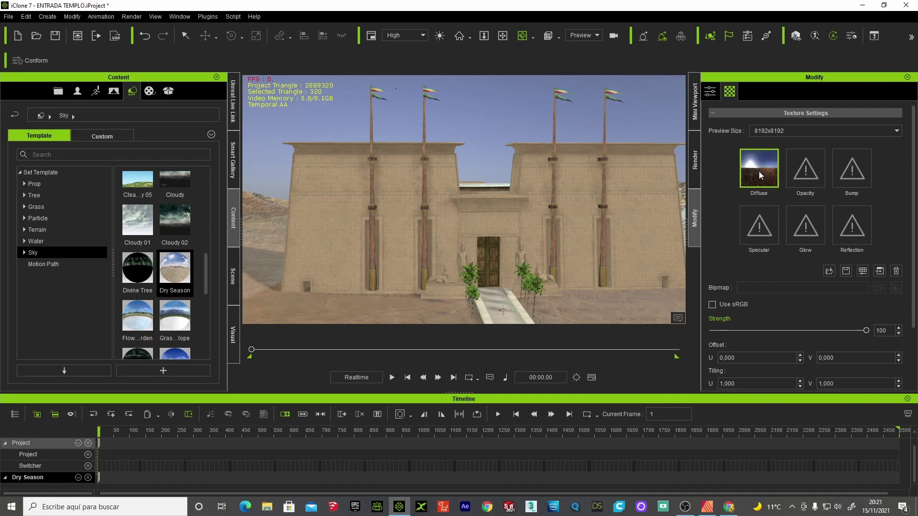
mouse_move(759, 169)
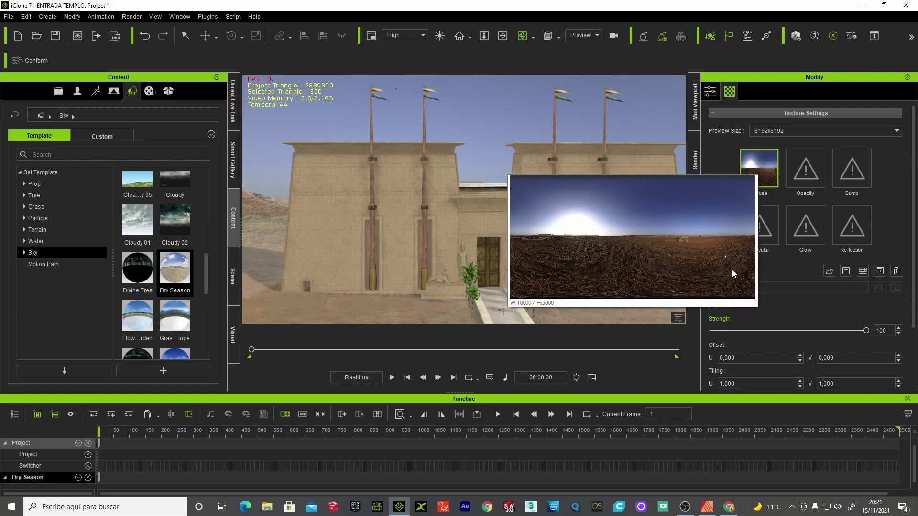
left_click(713, 305)
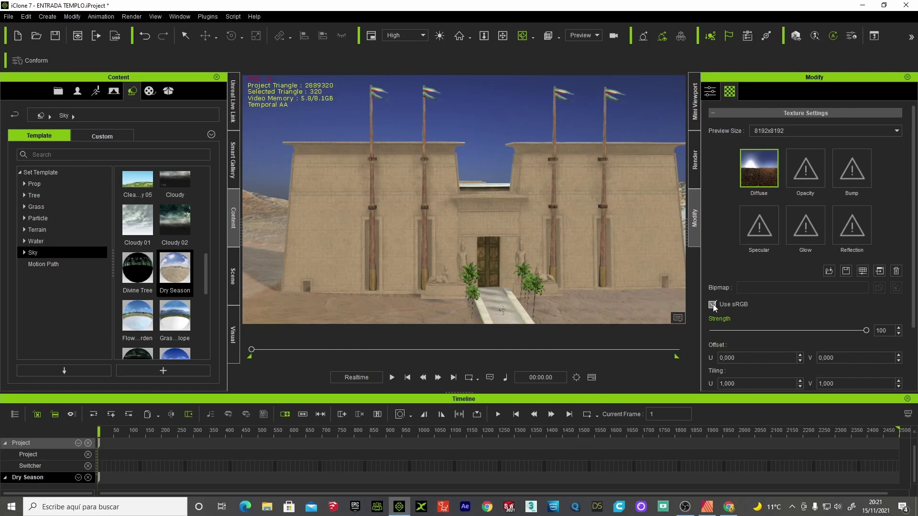
mouse_move(546, 182)
right_mouse_down()
mouse_move(236, 223)
mouse_move(340, 243)
mouse_move(409, 217)
right_mouse_up()
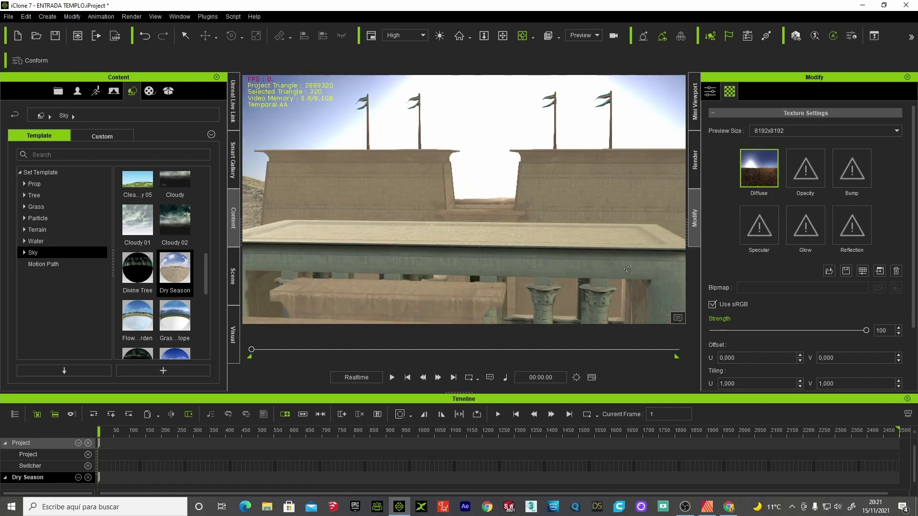
left_click(713, 305)
left_click(712, 304)
- Compare the sky above the wall with sRGB on and off, leaving sRGB unchecked
mouse_move(416, 213)
right_mouse_down()
mouse_move(473, 134)
mouse_move(428, 134)
right_mouse_up()
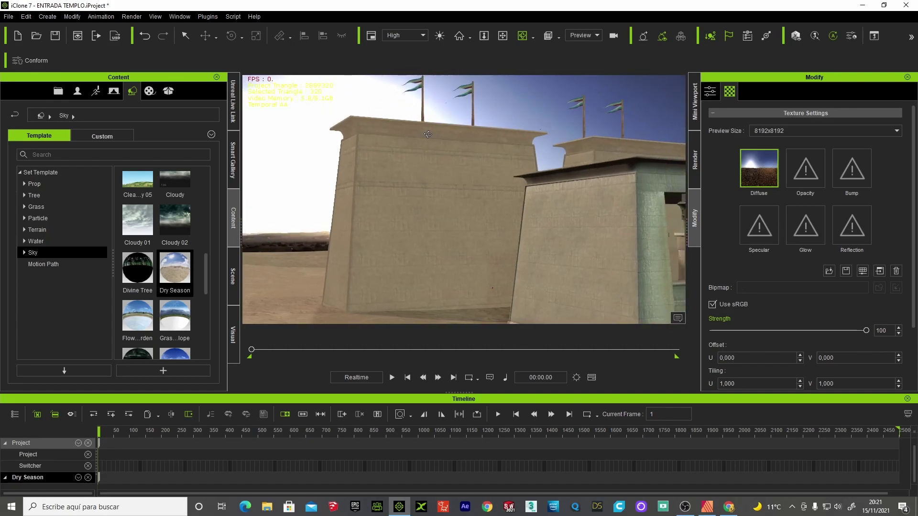
left_click(502, 36)
mouse_move(461, 188)
left_mouse_down()
mouse_move(461, 228)
mouse_move(582, 279)
left_mouse_up()
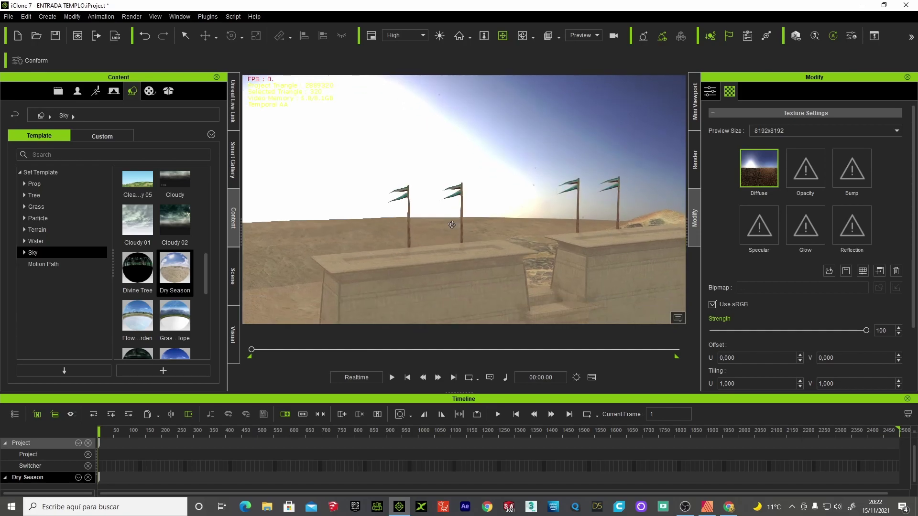
left_click(713, 304)
left_click(713, 305)
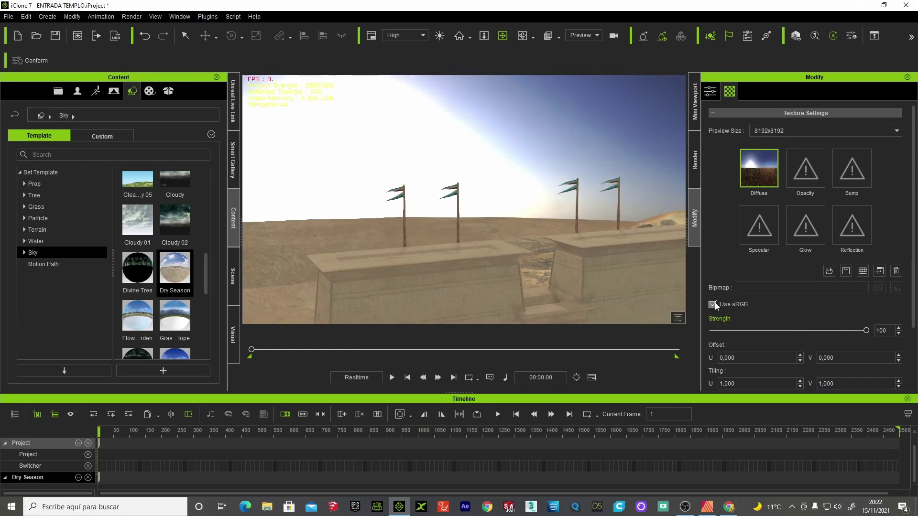
mouse_move(413, 239)
left_mouse_down()
mouse_move(578, 270)
mouse_move(549, 253)
mouse_move(551, 183)
mouse_move(543, 199)
left_mouse_up()
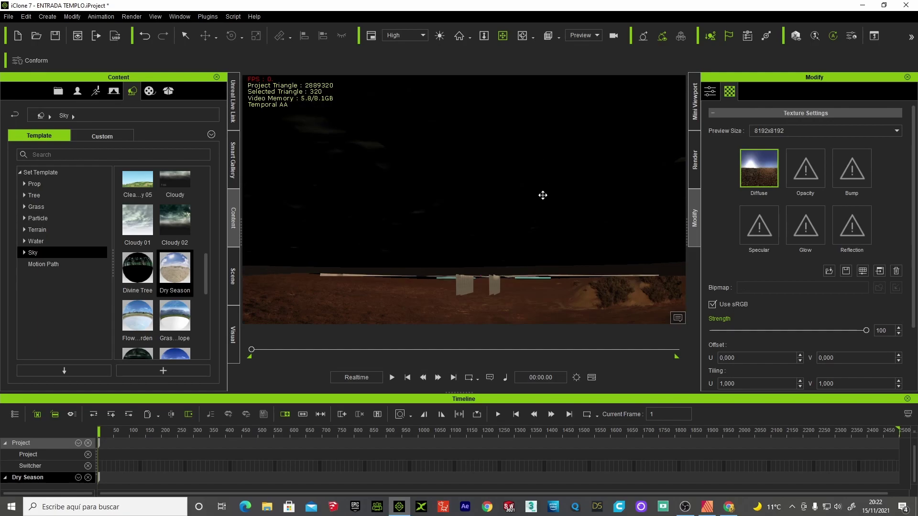
left_click(712, 306)
mouse_move(591, 266)
left_mouse_down()
mouse_move(573, 283)
mouse_move(566, 275)
left_mouse_up()
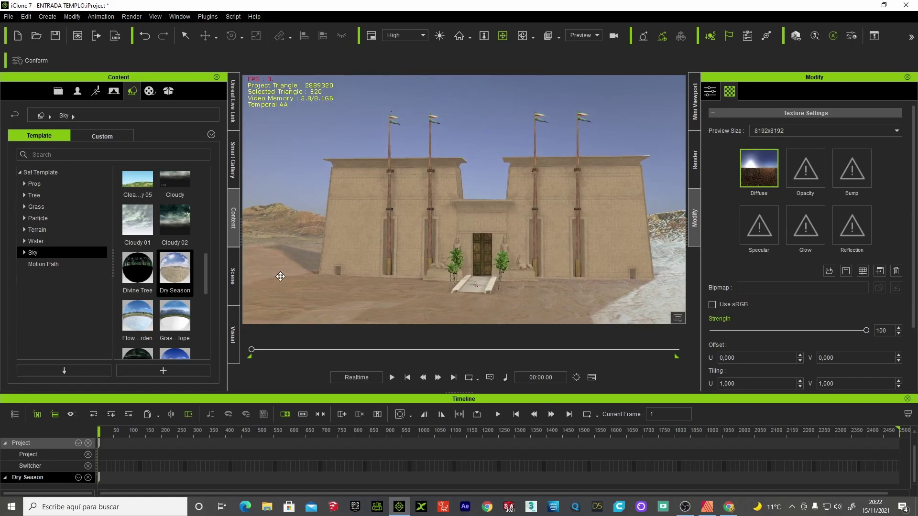
- Bring up the file browser for the Image Based Lighting picture in Visual settings
left_click(232, 324)
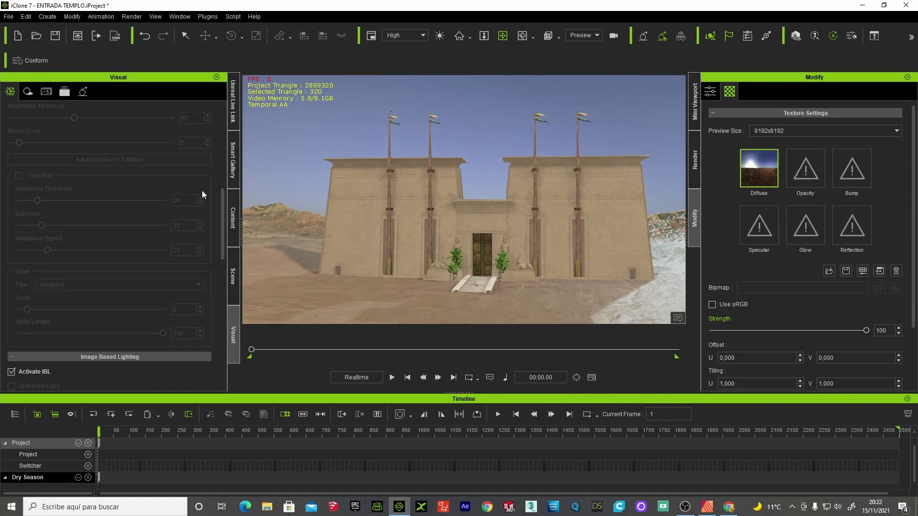
left_click_drag(221, 203, 223, 276)
scroll(39, 179, "up", 2)
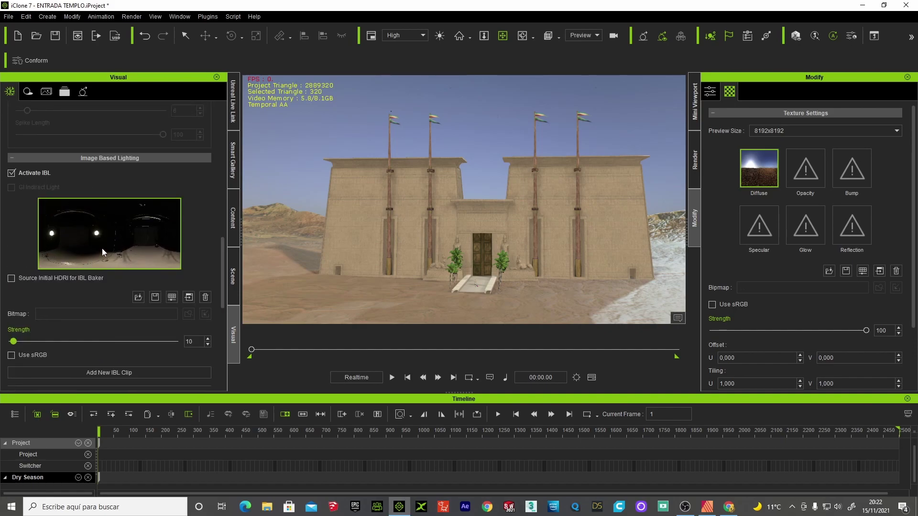
left_click(138, 297)
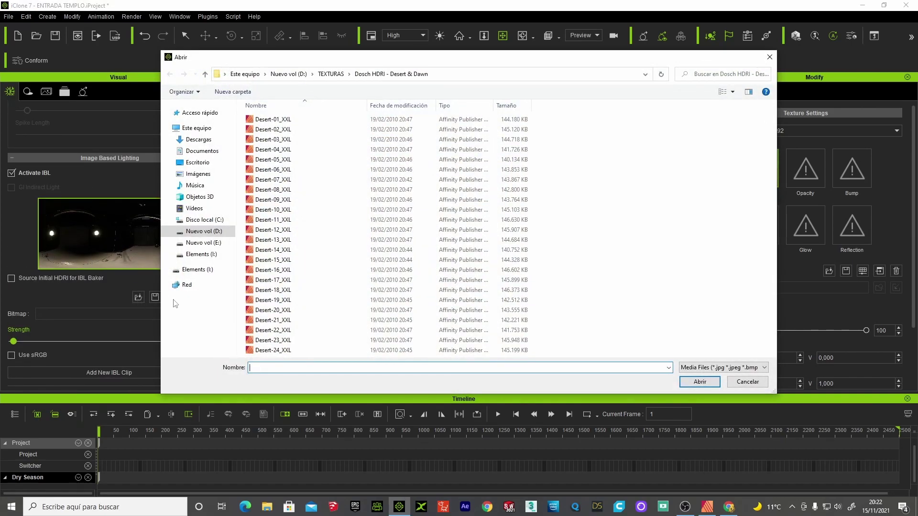
- Load Desert-14_XXL from D: > CURSO ICLONE 7 AVANZADO > TEXTURAS > HDRI as the IBL image
left_click(288, 74)
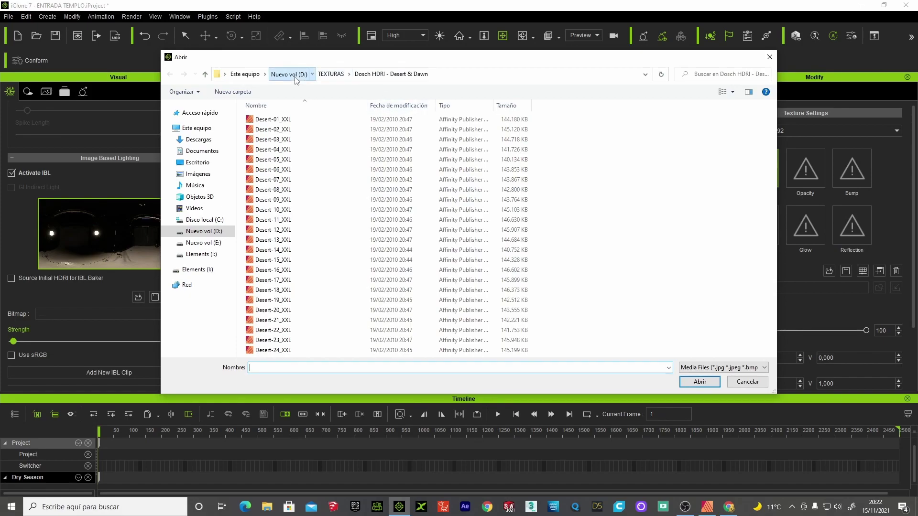
left_click(252, 75)
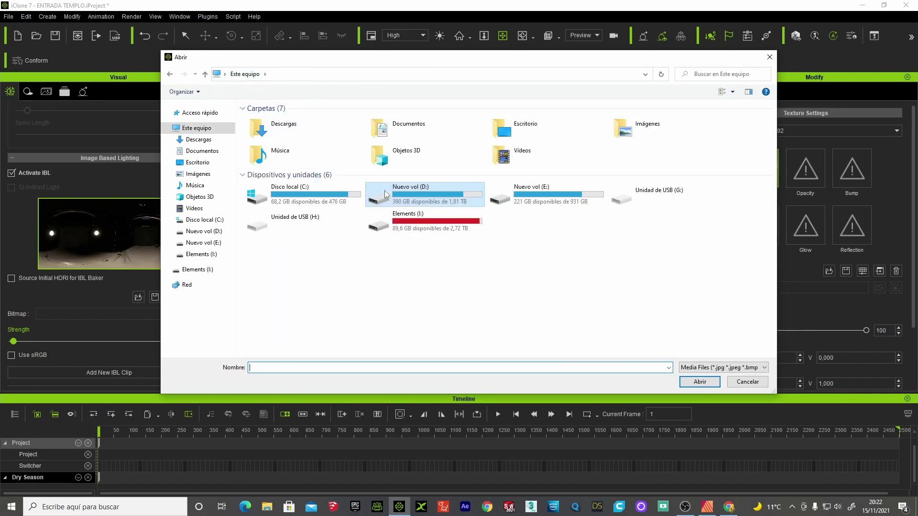
double_click(397, 196)
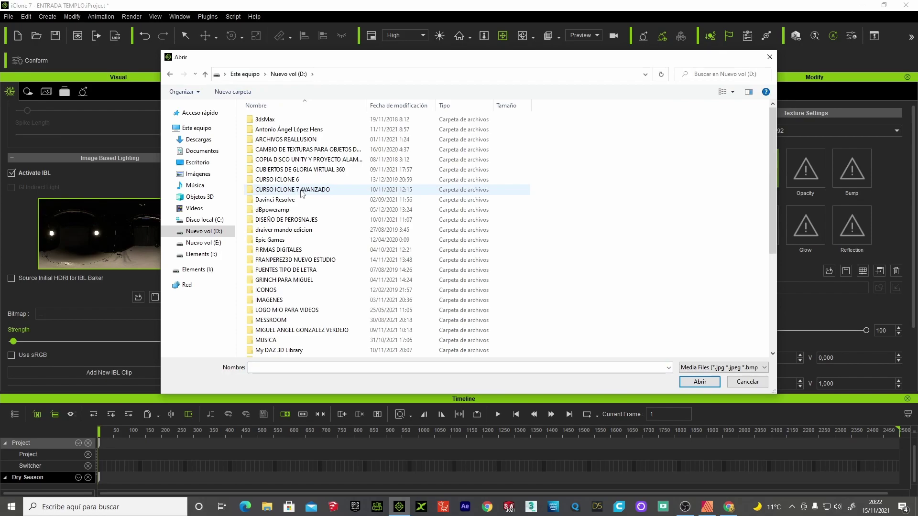
double_click(301, 190)
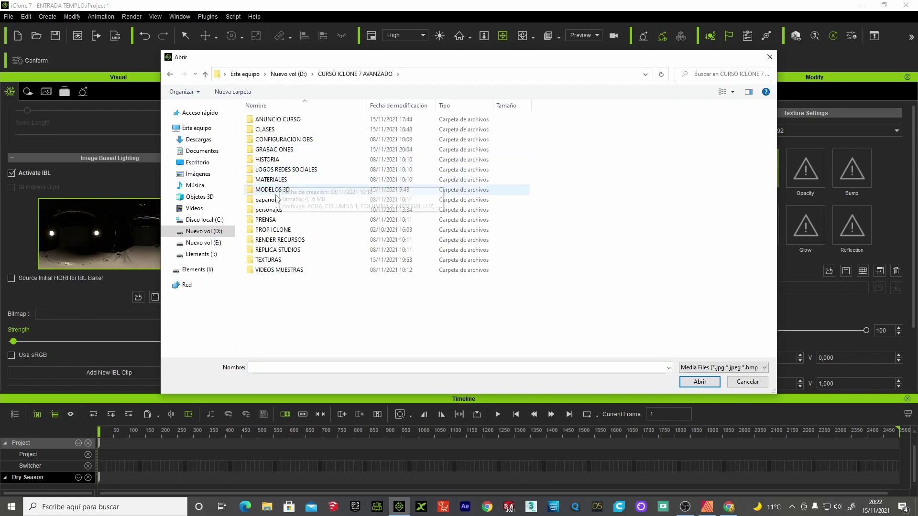
left_click(263, 262)
double_click(264, 262)
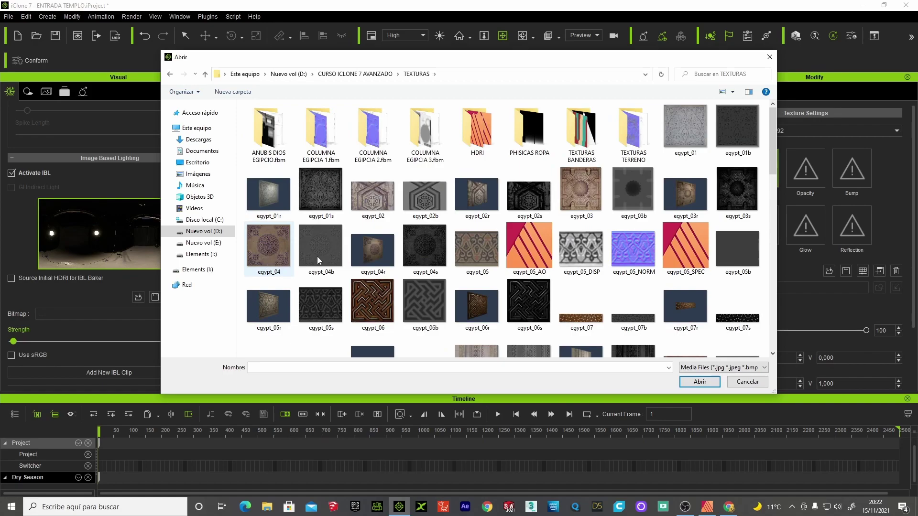
double_click(476, 129)
left_click(285, 120)
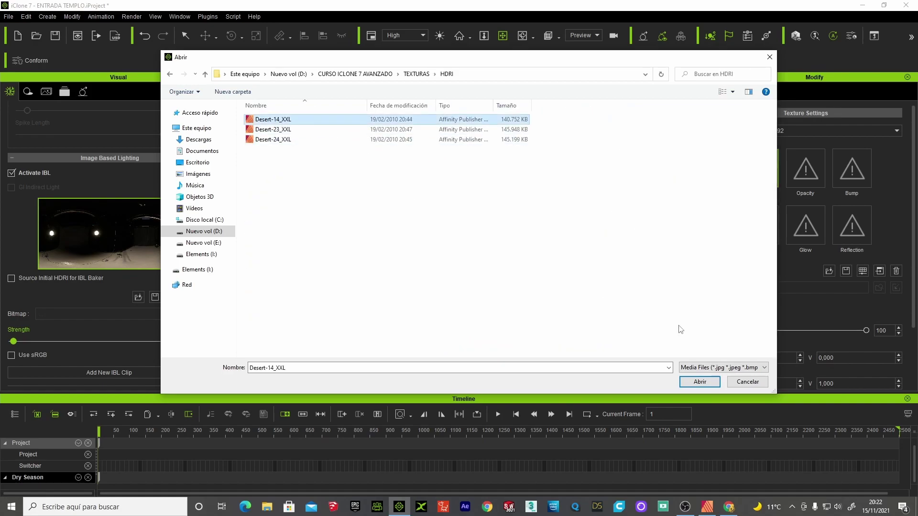
left_click(700, 381)
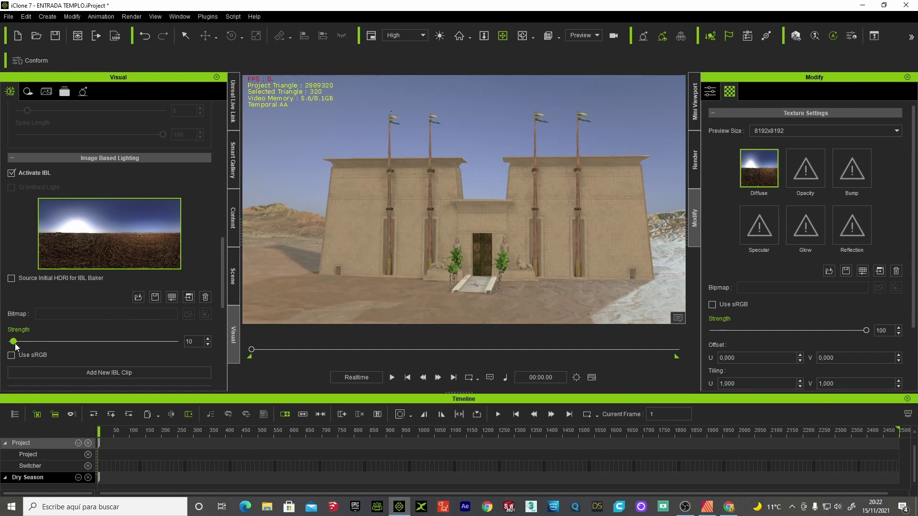
mouse_move(15, 342)
left_mouse_down()
mouse_move(78, 346)
mouse_move(34, 345)
left_mouse_up()
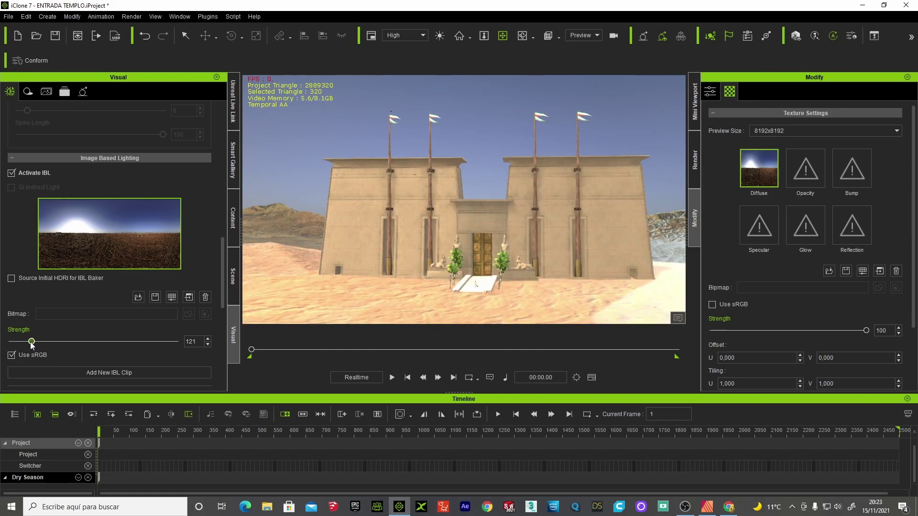
left_click_drag(32, 345, 17, 345)
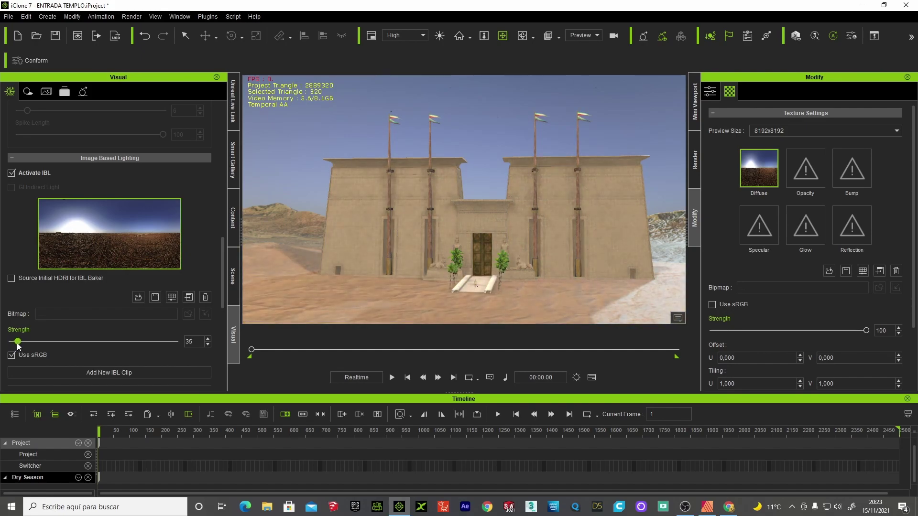
left_click(598, 35)
left_click(580, 59)
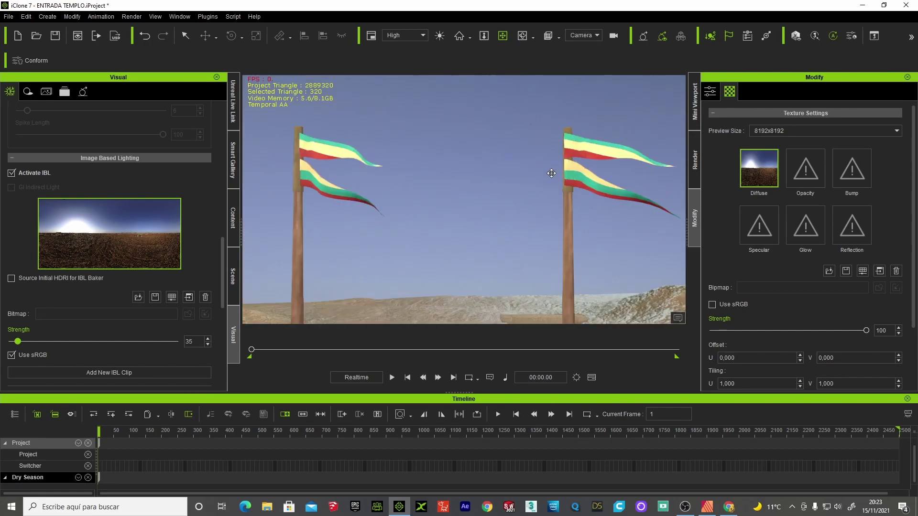
left_click(392, 378)
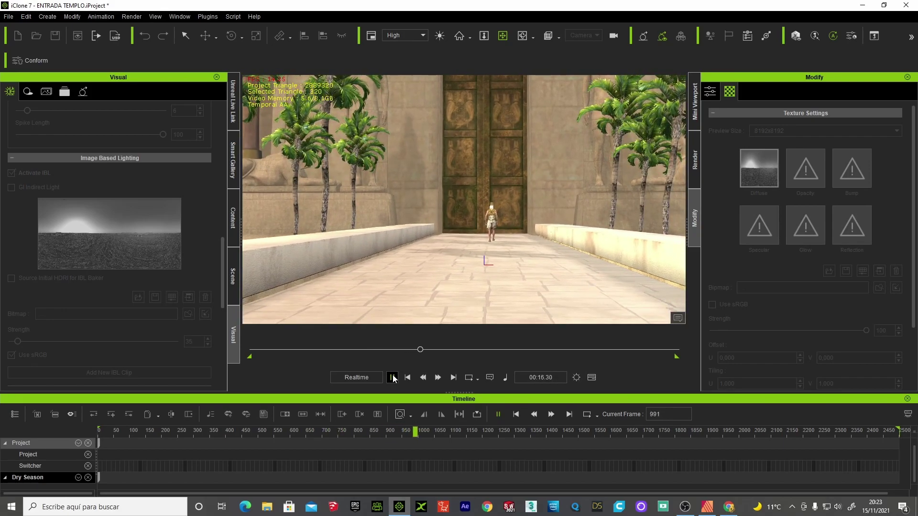
left_click(407, 377)
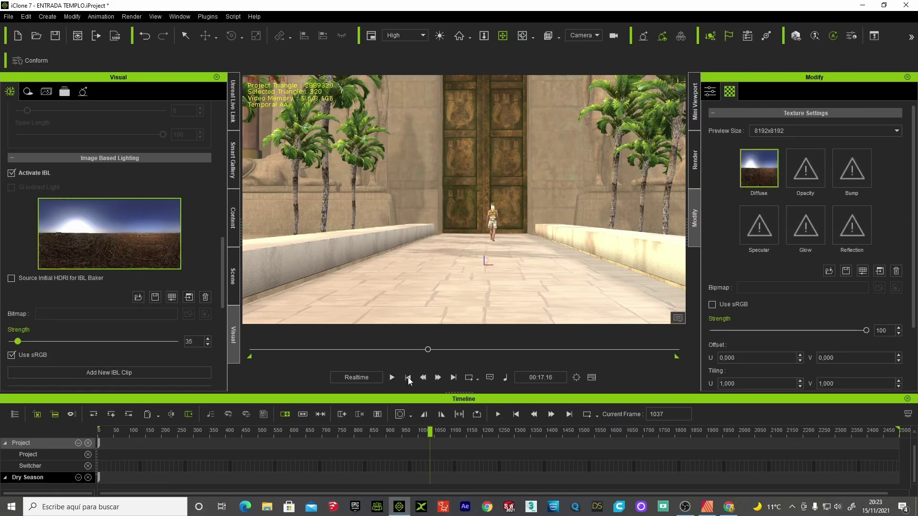
left_click(407, 377)
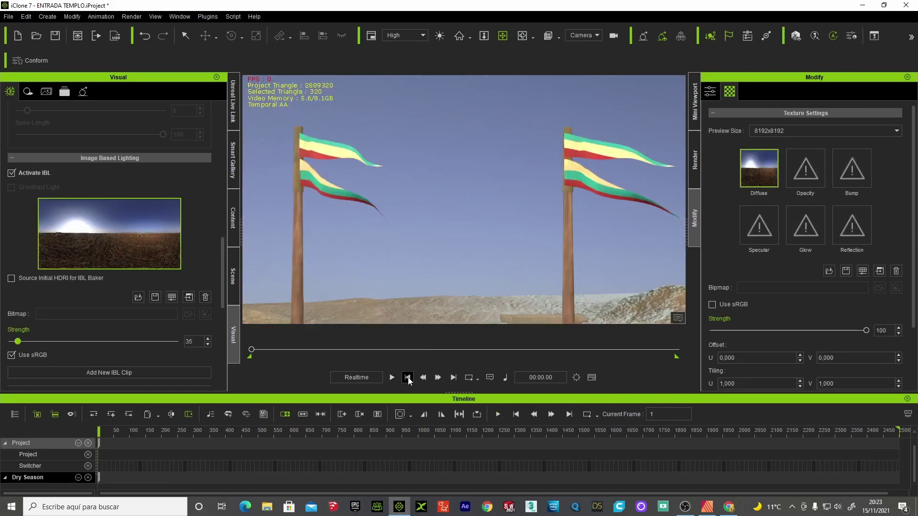
left_click(598, 36)
left_click(587, 44)
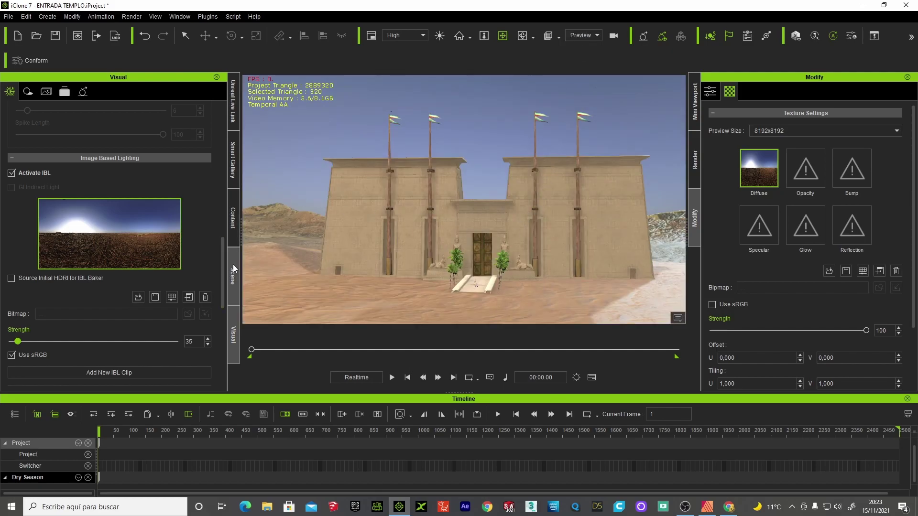
- Select the CC3_Base_Plus character under Avatar in the scene list
left_click(236, 234)
left_click(233, 276)
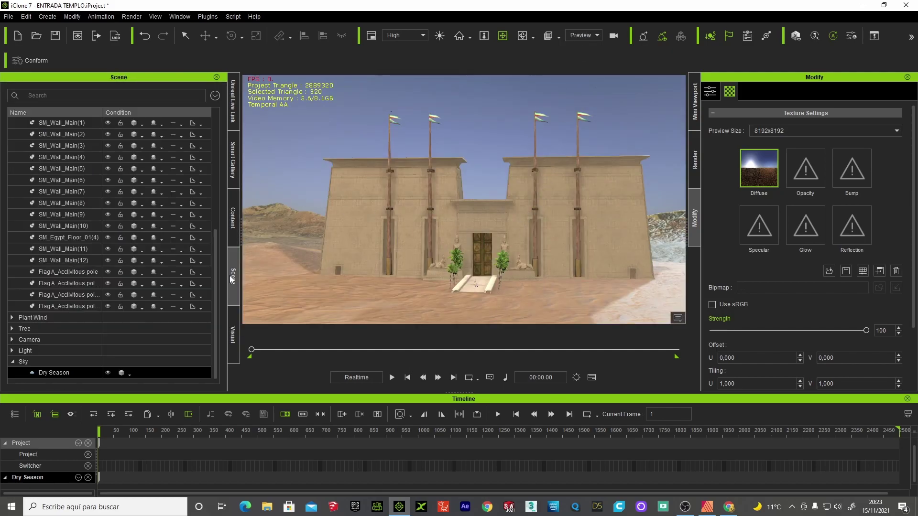
scroll(103, 148, "up", 10)
double_click(36, 124)
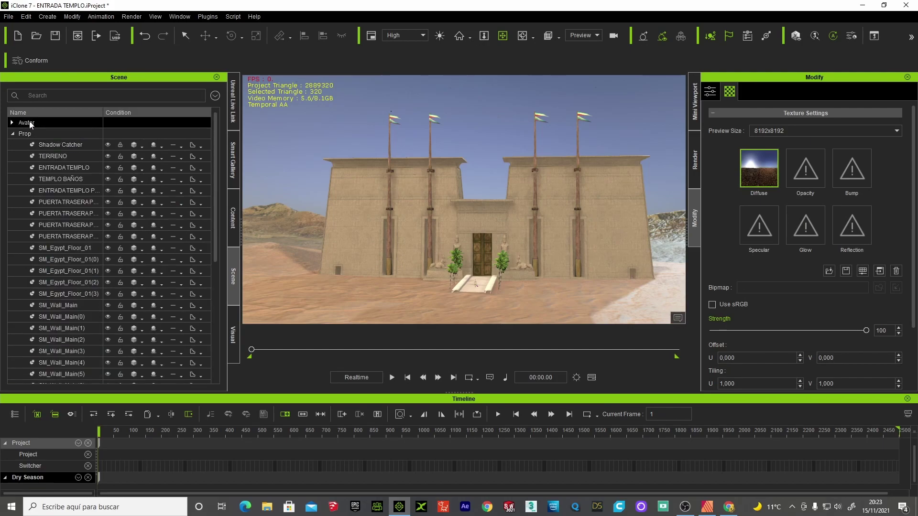
left_click(46, 135)
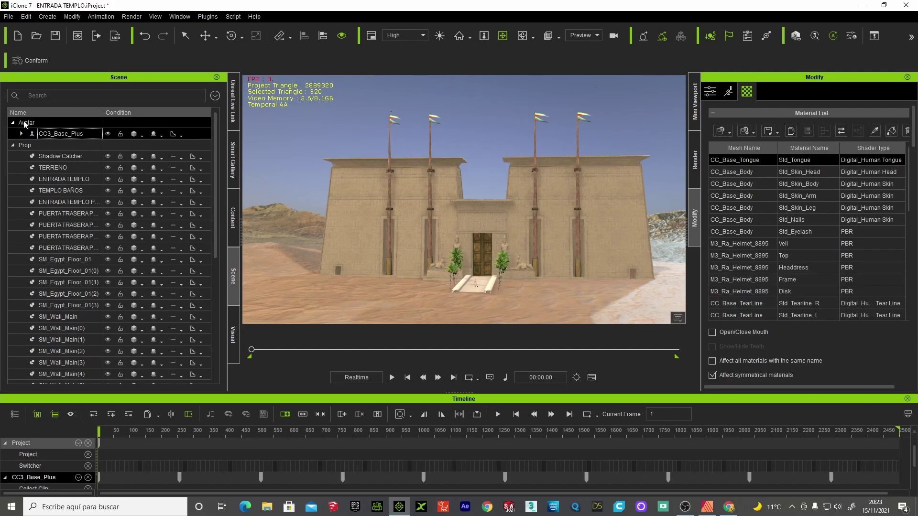
- Frame the view from behind the character and expand the Light group
left_click(459, 37)
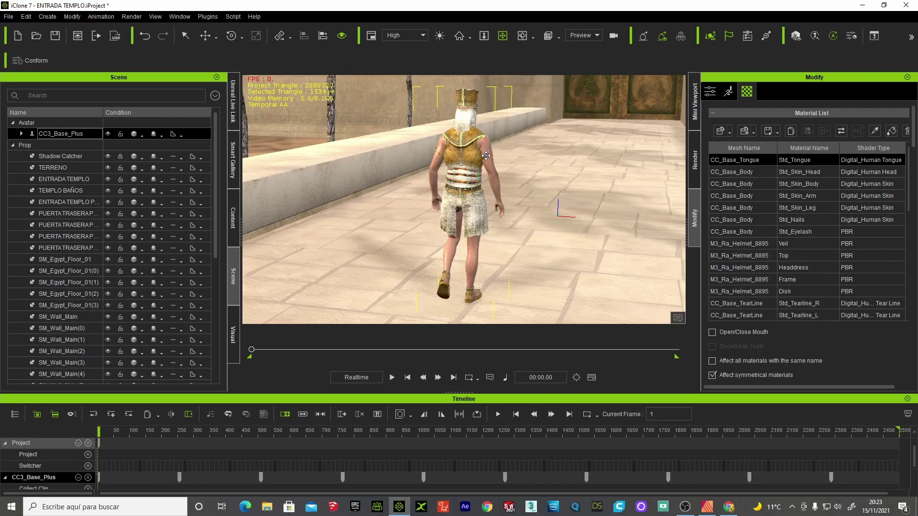
mouse_move(496, 180)
right_mouse_down()
mouse_move(526, 147)
mouse_move(525, 161)
right_mouse_up()
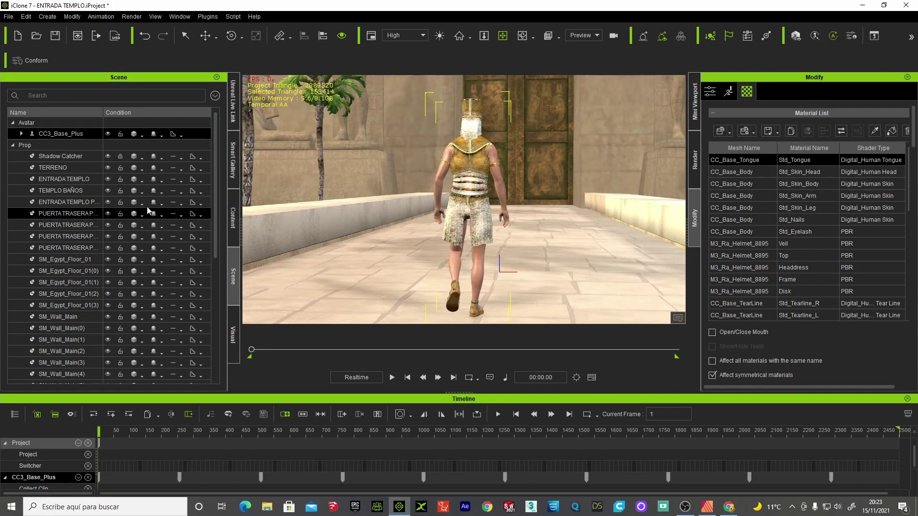
left_click(13, 144)
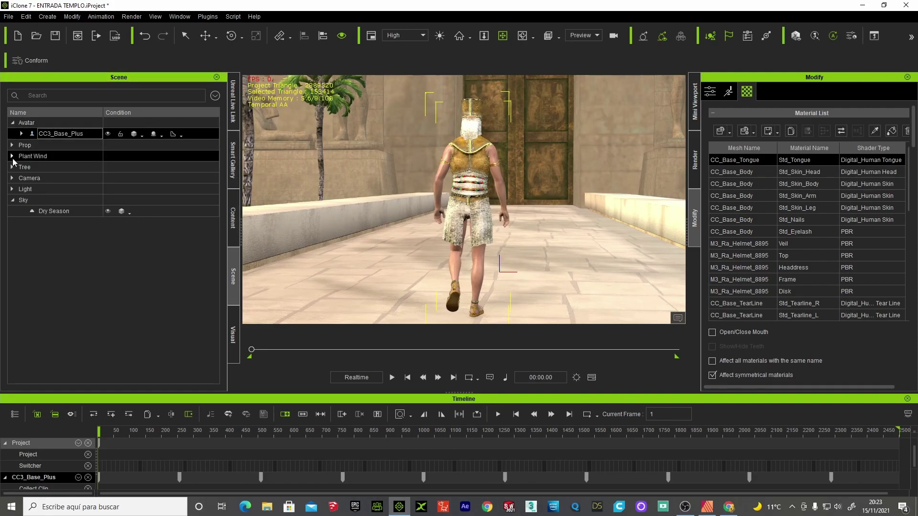
left_click(13, 190)
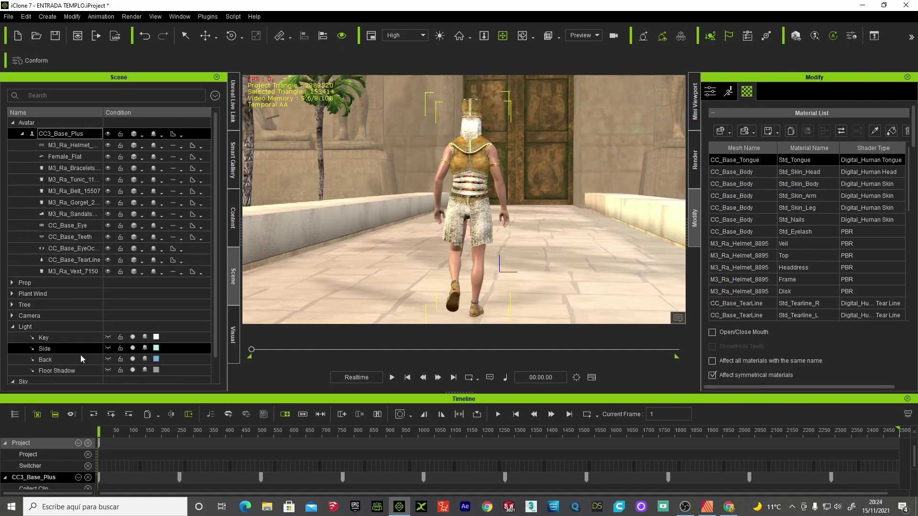
- Switch off the Side and Back lights and reselect the Key light
left_click(50, 317)
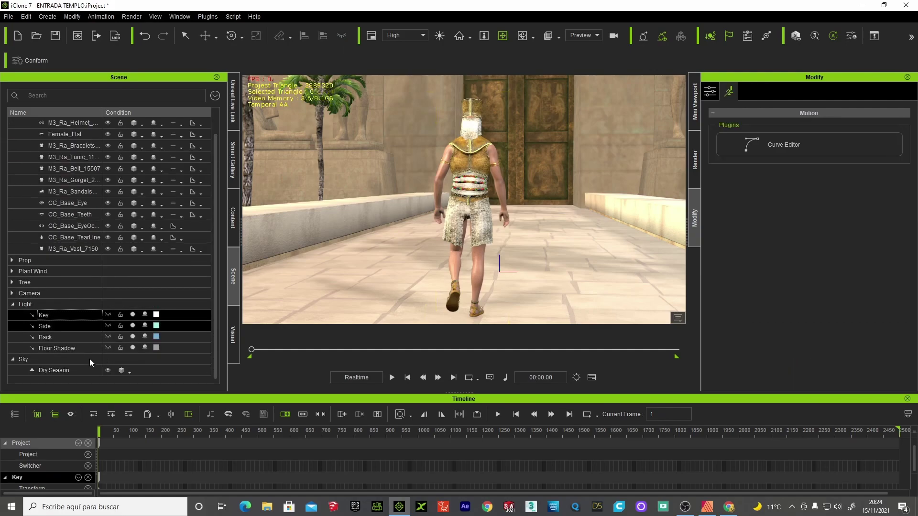
left_click(61, 333)
left_click(133, 326)
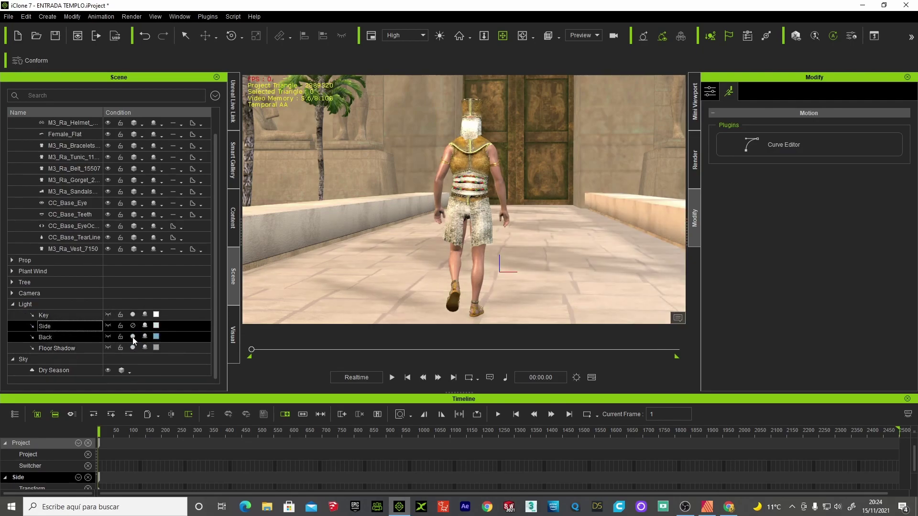
left_click(133, 337)
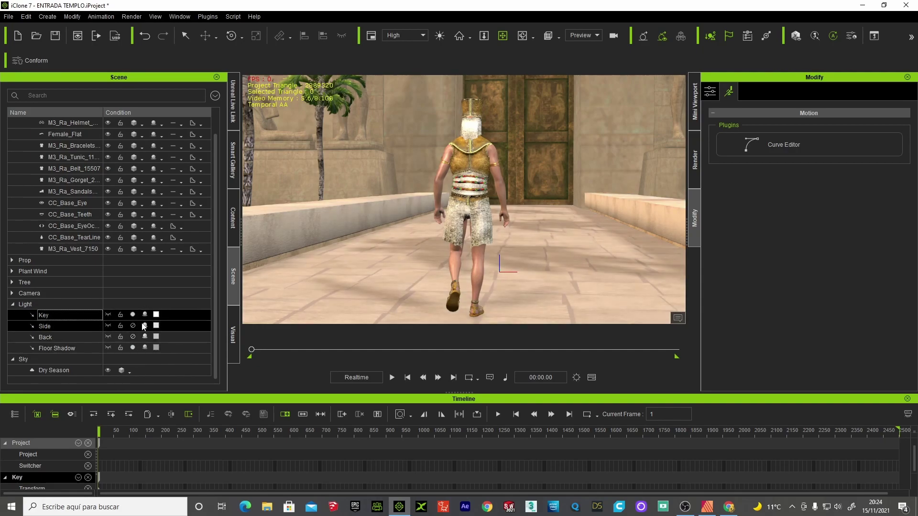
left_click(122, 316)
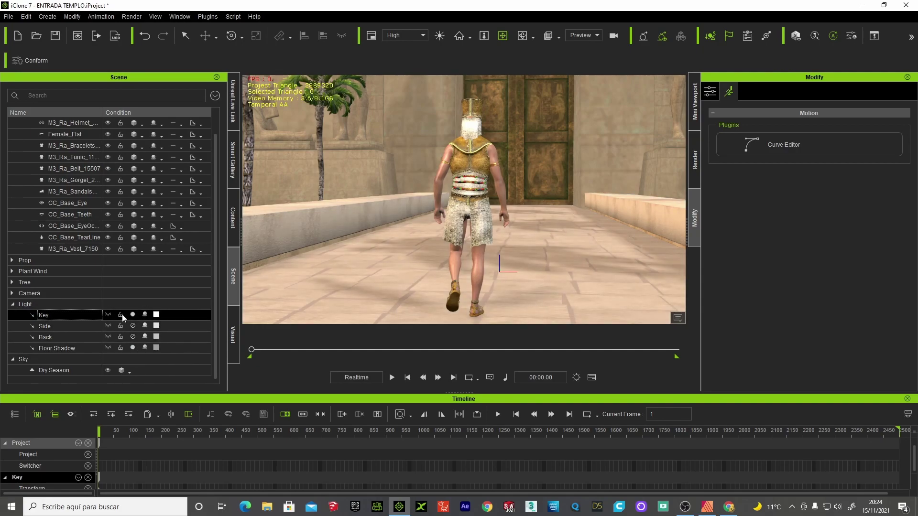
- Give the Key light shadow darkness 41, unique shadow settings, and multiplier 0,43
left_click(712, 94)
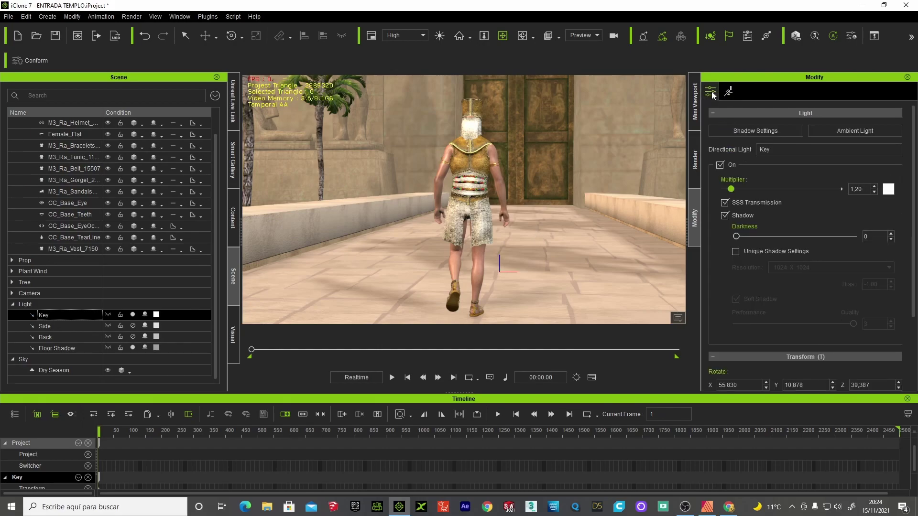
left_click(736, 236)
left_click_drag(770, 236, 783, 236)
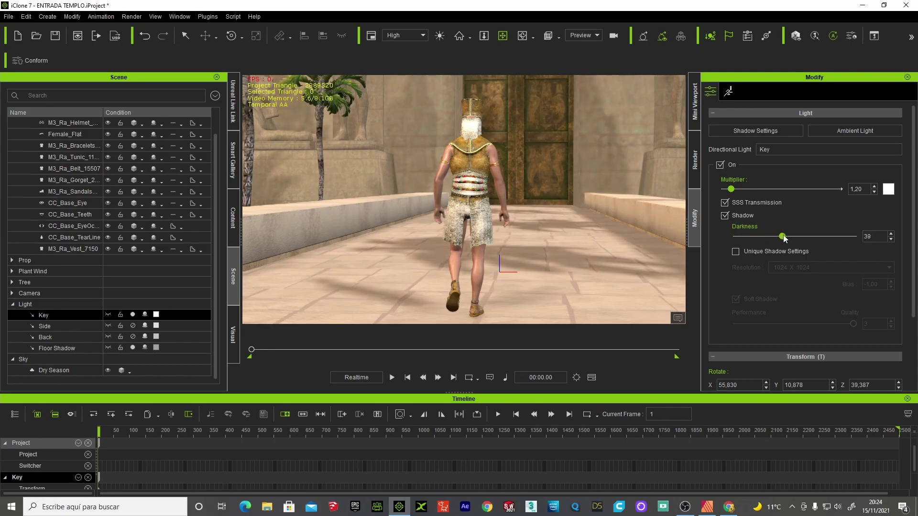
left_click(736, 252)
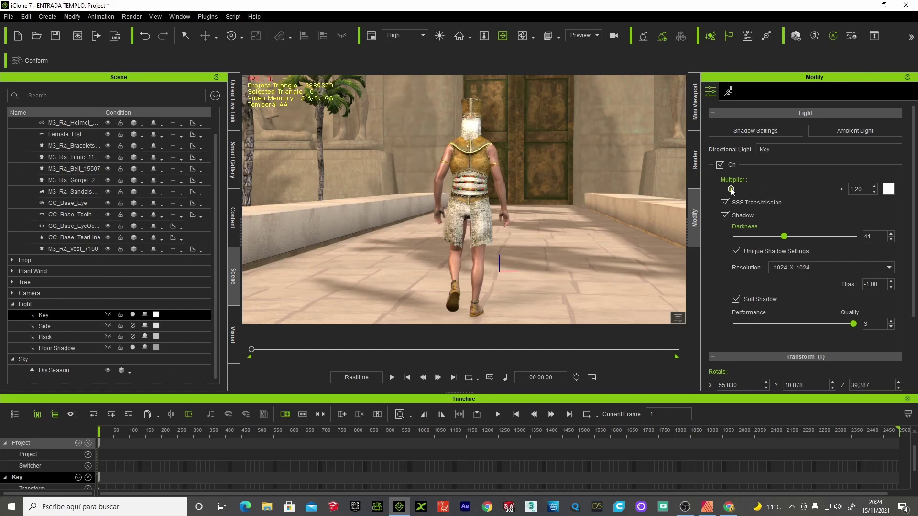
left_click_drag(735, 188, 728, 190)
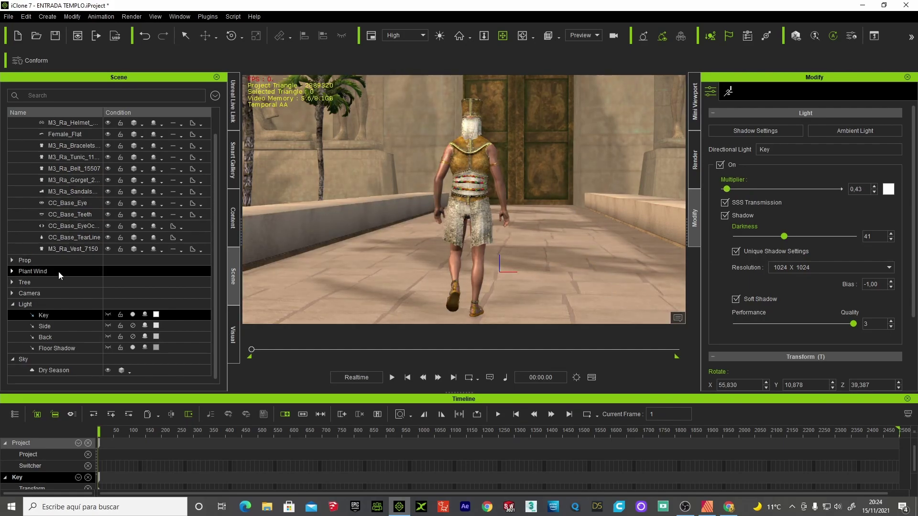
left_click(108, 314)
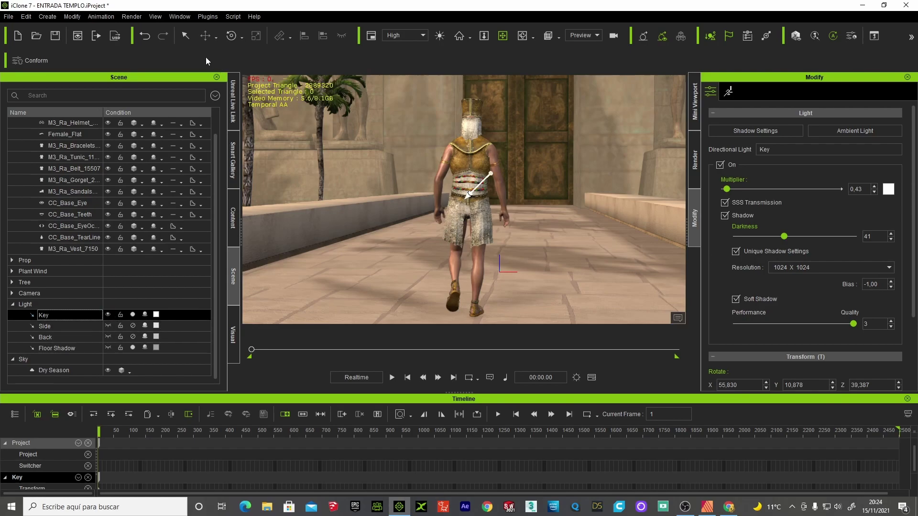
- Rotate the Key light to 46,205 / -12,121 / 6,434, undoing one extra tilt, and hide its gizmo
left_click(232, 35)
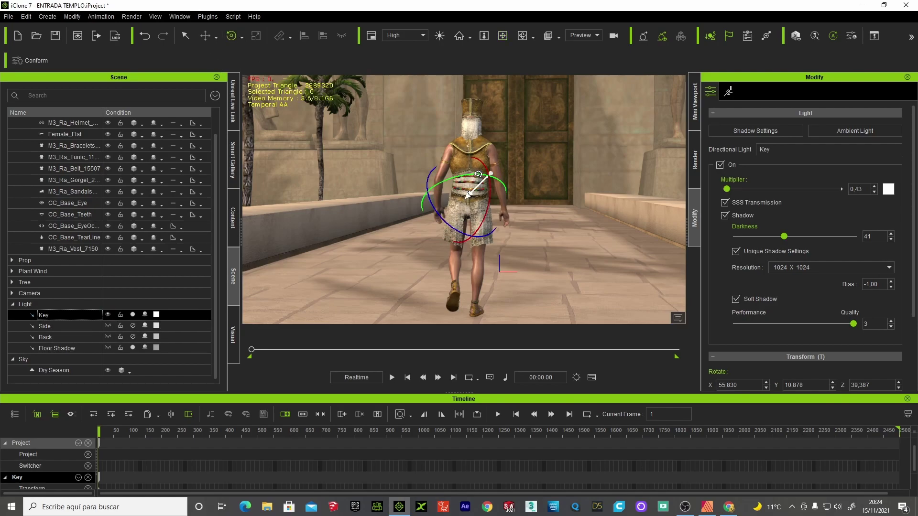
left_click_drag(478, 174, 457, 175)
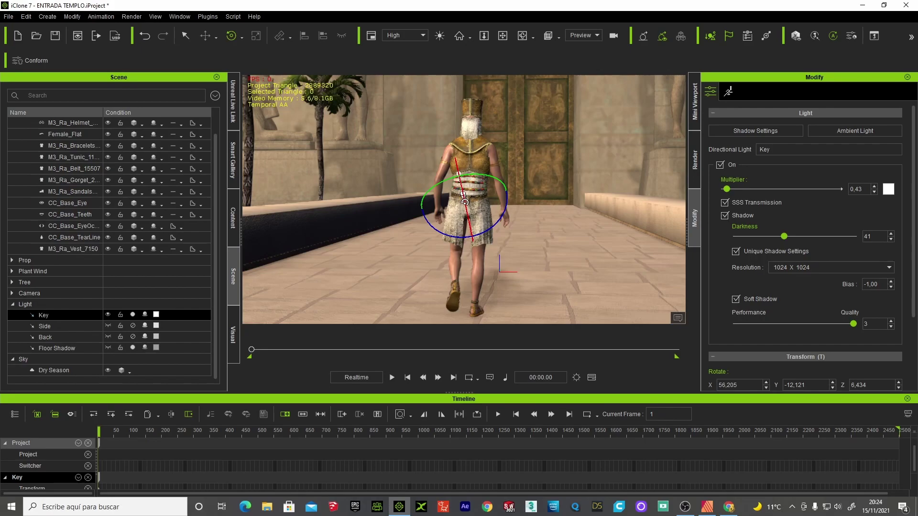
mouse_move(465, 202)
left_mouse_down()
mouse_move(466, 208)
mouse_move(484, 174)
left_mouse_up()
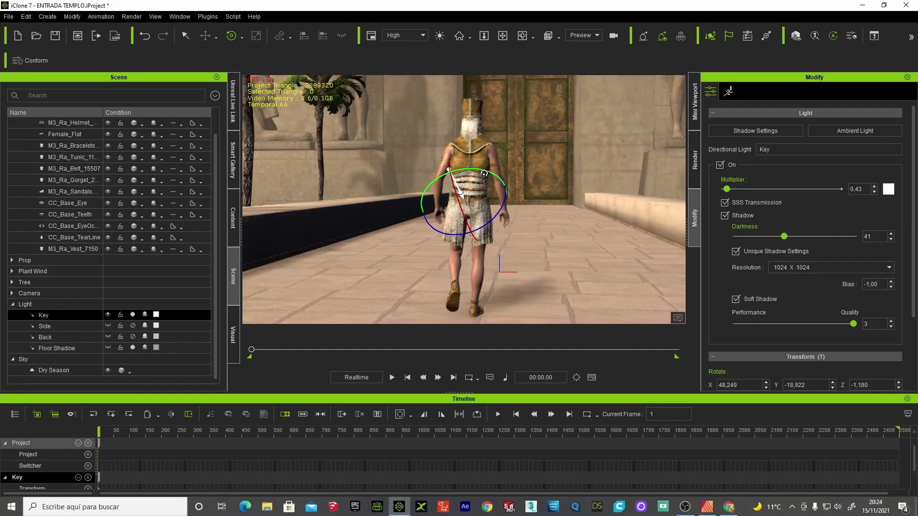
key("ctrl+z")
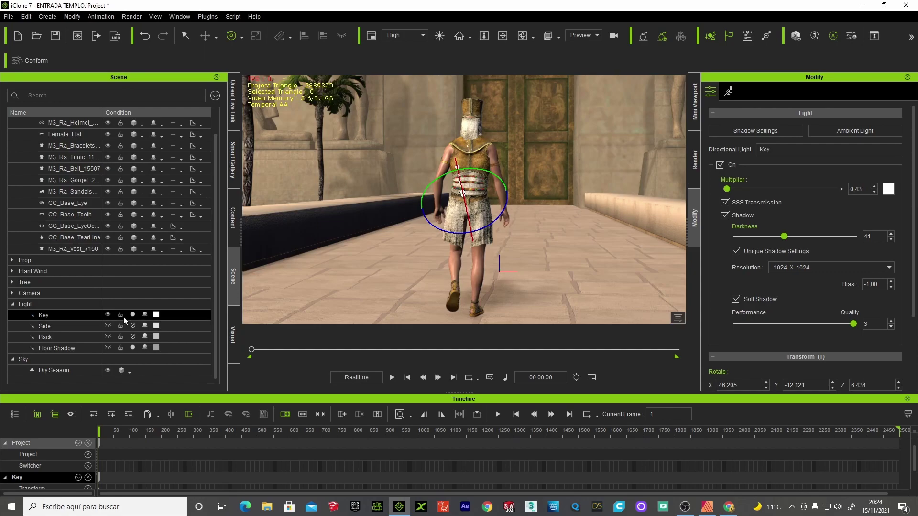
left_click(109, 316)
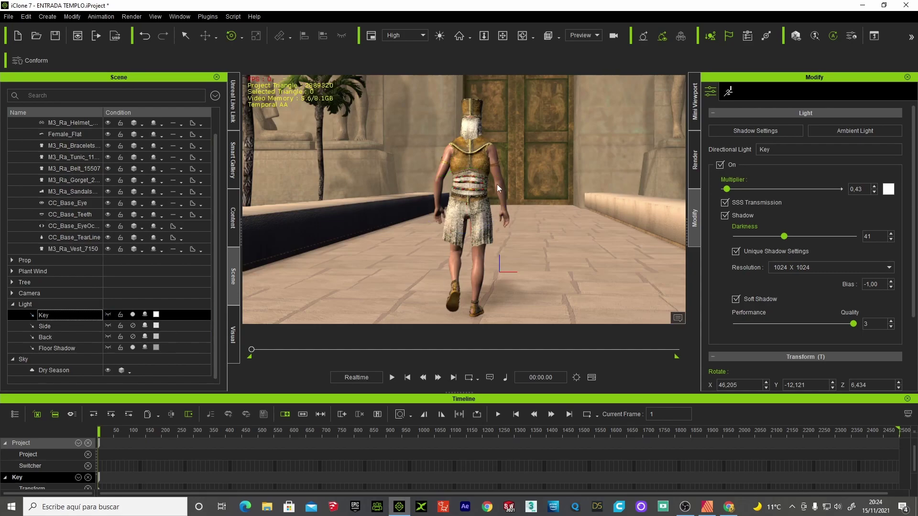
left_click(503, 39)
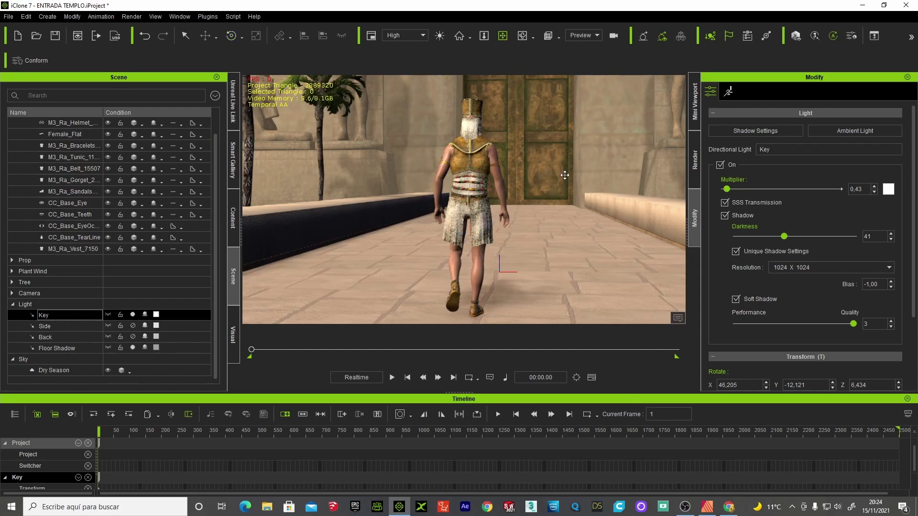
- Add a GIAnchor to the lights while orbiting around the CC3_Base_Plus character
left_click(486, 168)
mouse_move(555, 181)
left_mouse_down()
mouse_move(424, 193)
mouse_move(416, 222)
mouse_move(393, 209)
left_mouse_up()
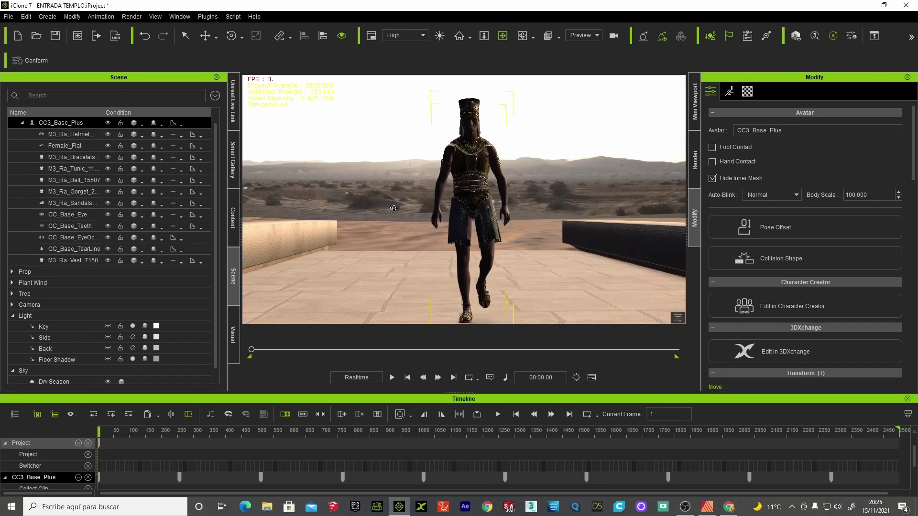
mouse_move(393, 209)
left_mouse_down()
mouse_move(403, 217)
mouse_move(582, 238)
mouse_move(508, 244)
mouse_move(511, 253)
left_mouse_up()
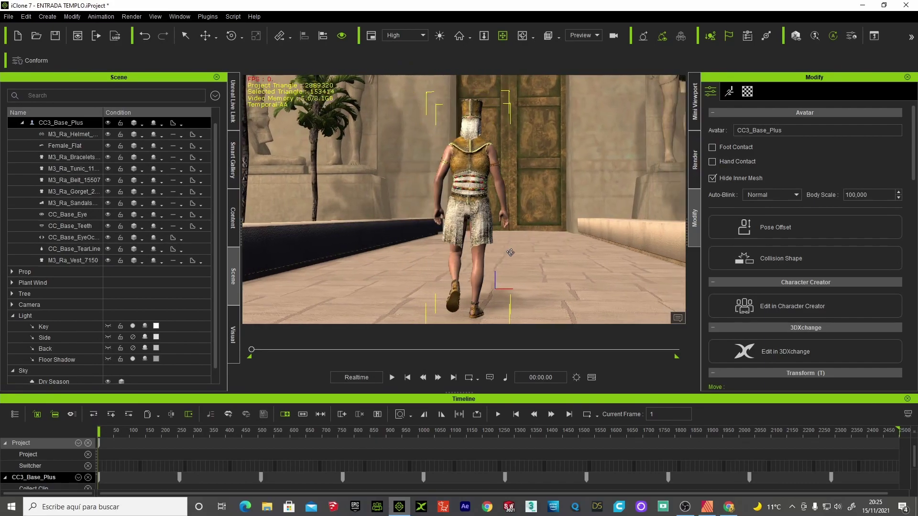
left_click(643, 36)
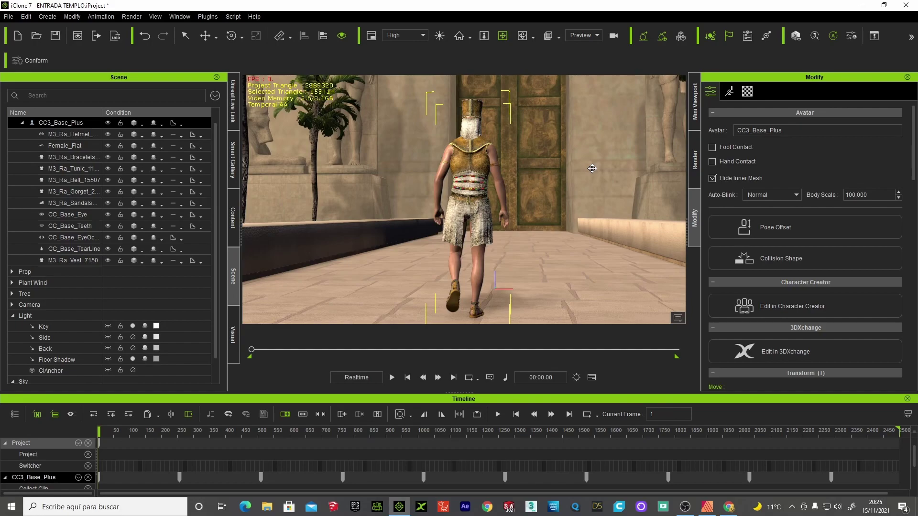
mouse_move(592, 168)
left_mouse_down()
mouse_move(580, 203)
mouse_move(405, 212)
mouse_move(522, 229)
left_mouse_up()
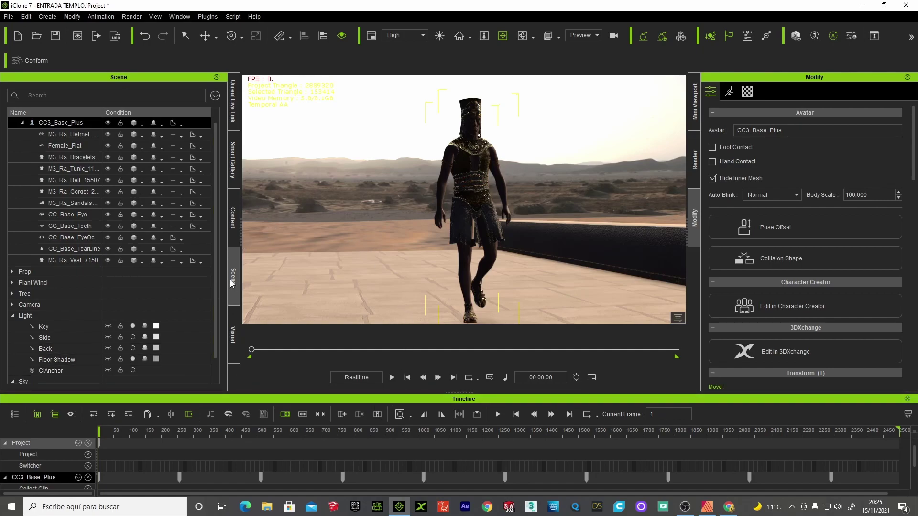
- Raise the Image Based Lighting strength slider to 44
left_click(234, 330)
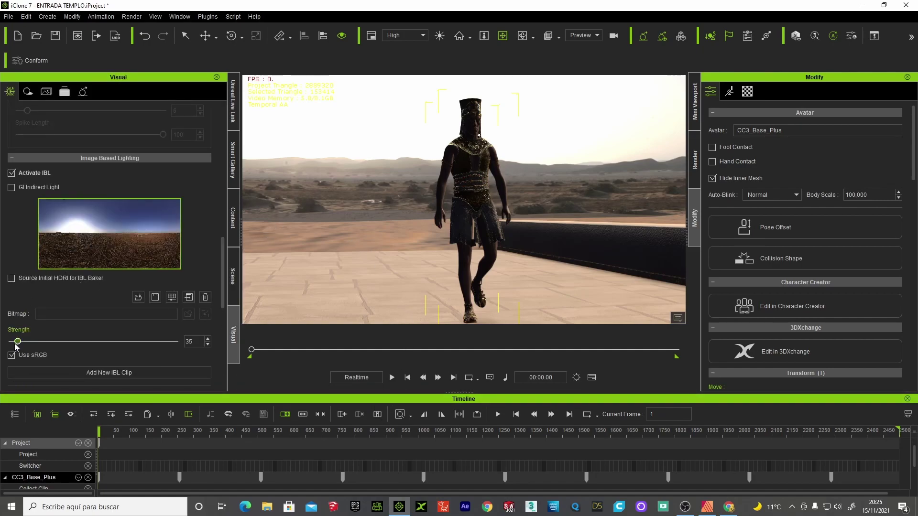
mouse_move(18, 342)
left_mouse_down()
mouse_move(35, 342)
mouse_move(20, 341)
left_mouse_up()
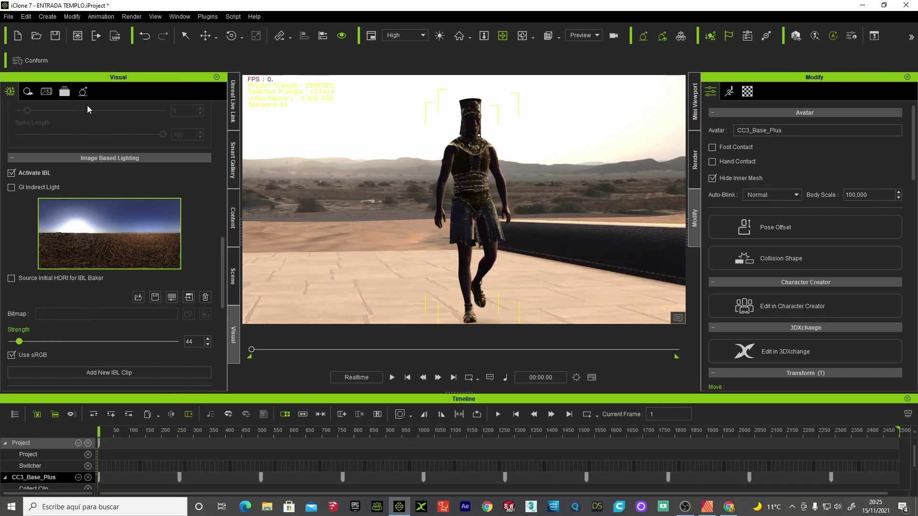
left_click(83, 91)
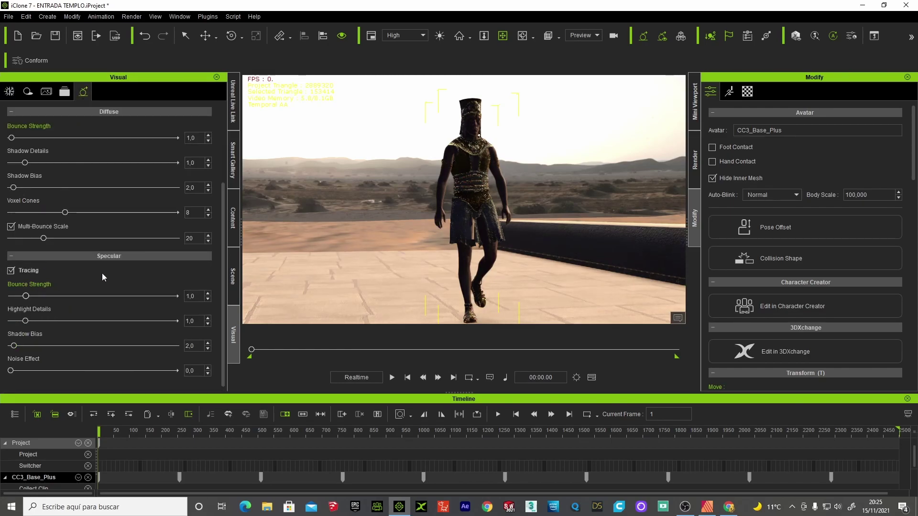
- Set diffuse bounce strength to 10,4, view from behind the character, and preview playback
left_click_drag(13, 139, 81, 130)
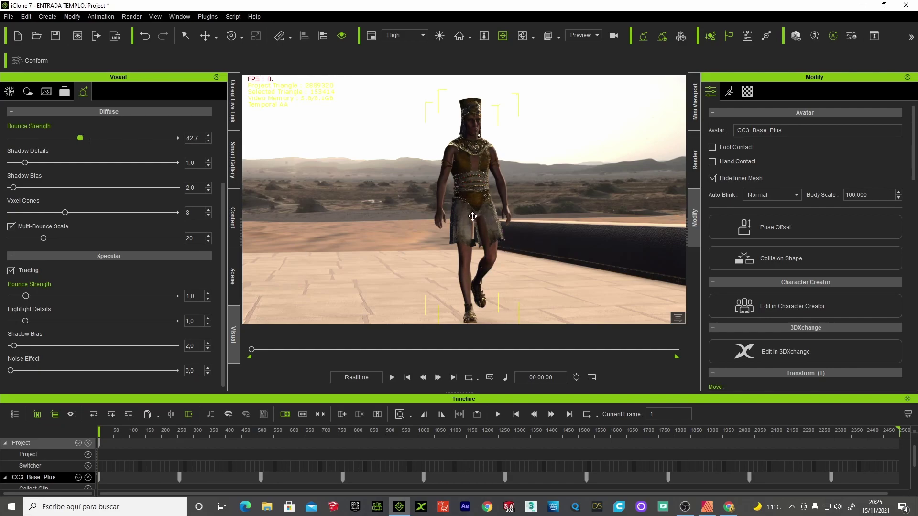
mouse_move(473, 216)
right_mouse_down()
mouse_move(672, 249)
mouse_move(509, 247)
right_mouse_up()
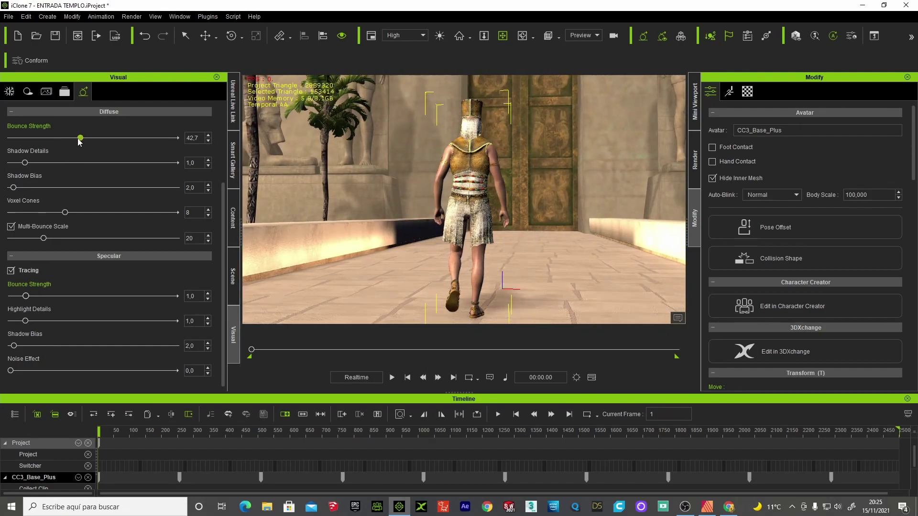
mouse_move(64, 139)
left_mouse_down()
mouse_move(16, 138)
mouse_move(27, 139)
left_mouse_up()
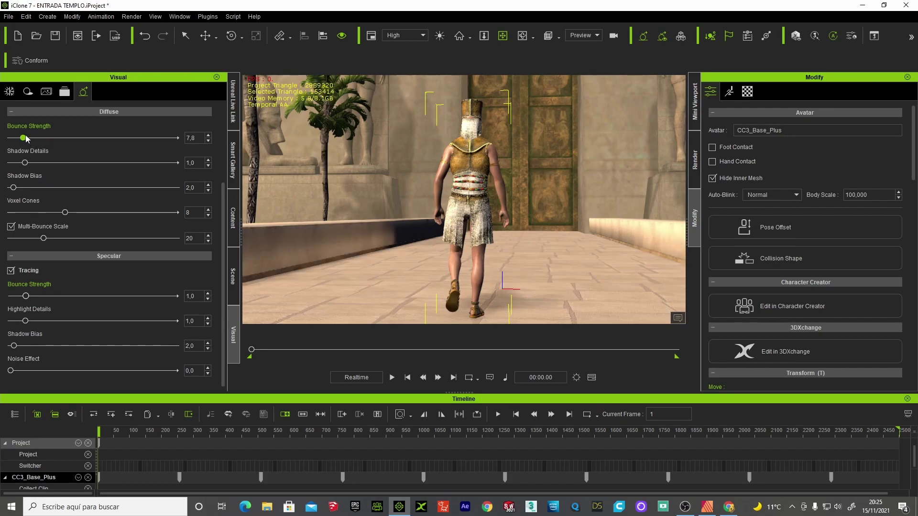
left_click(392, 377)
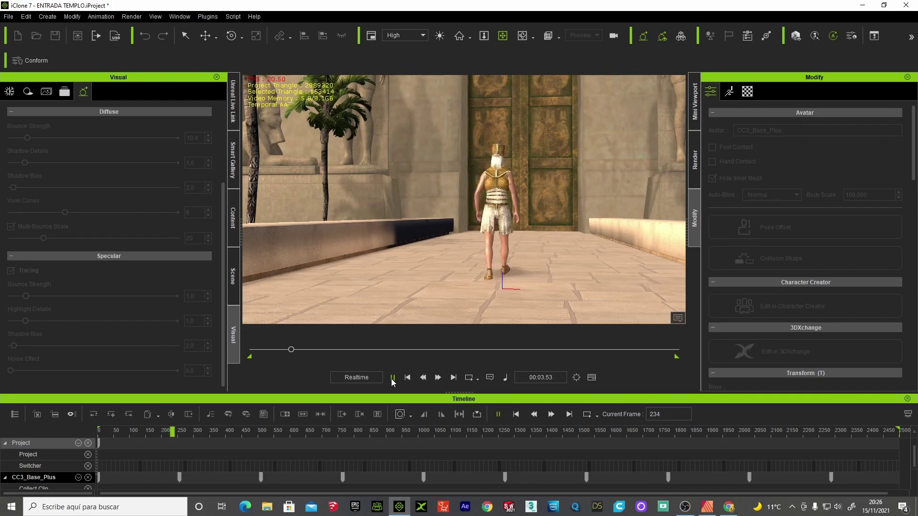
left_click(408, 378)
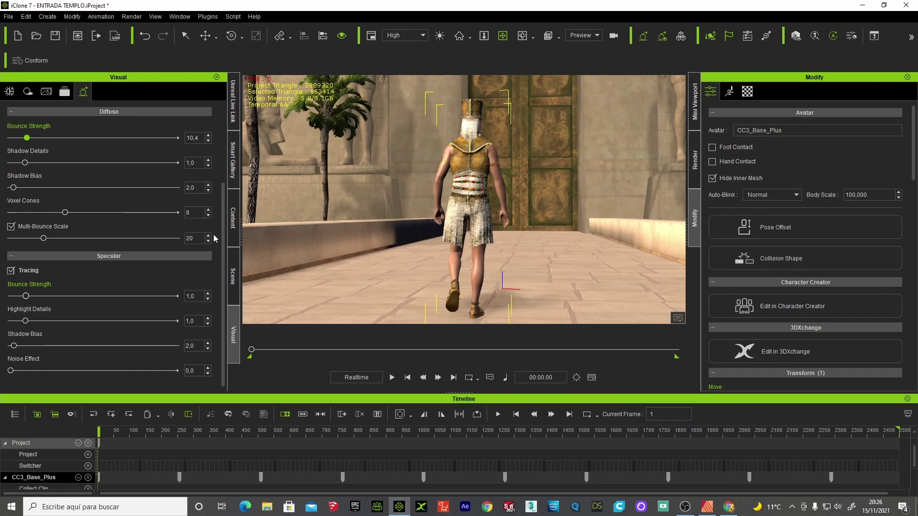
left_click_drag(221, 279, 224, 201)
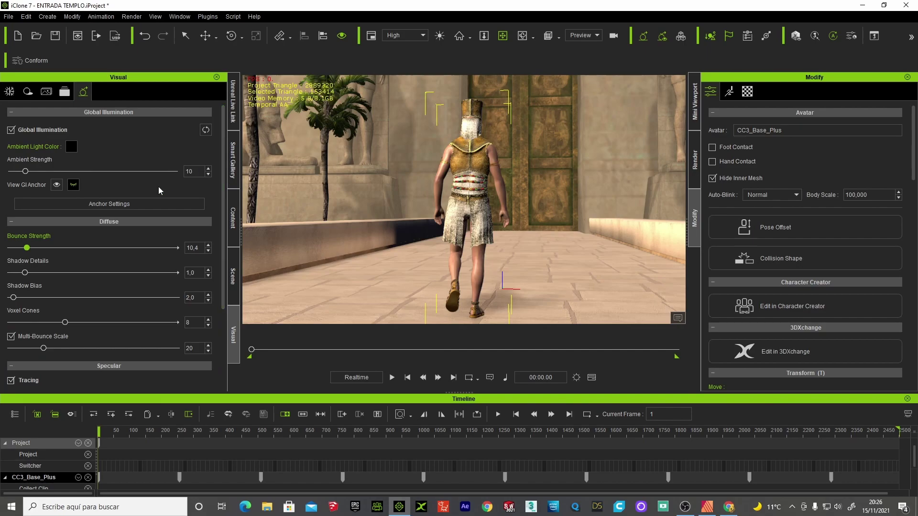
- Show the GI range at 952 in Anchor Settings, preview playback, then drop diffuse bounce to 6,6
left_click(122, 204)
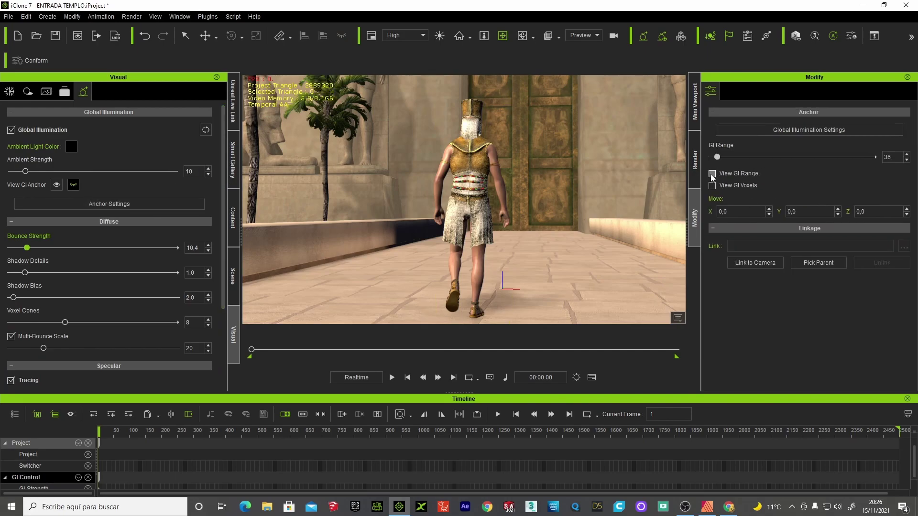
left_click(712, 174)
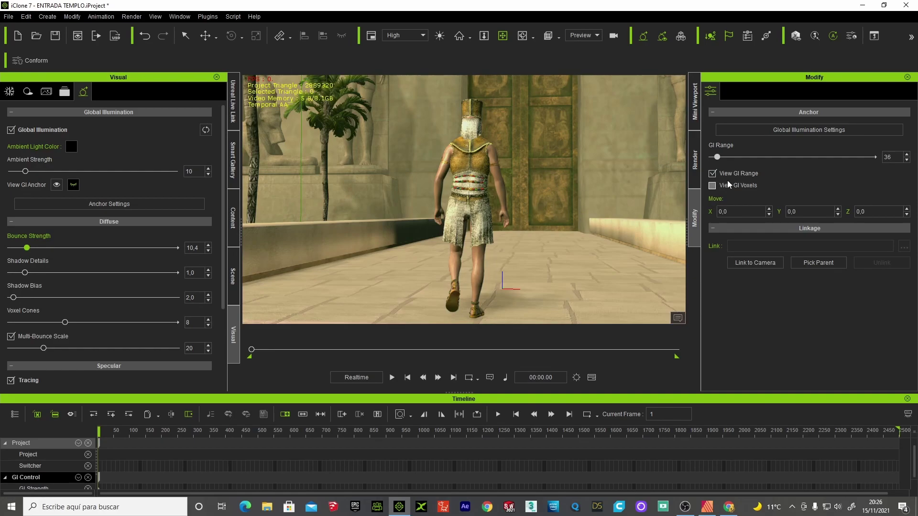
left_click_drag(717, 157, 865, 157)
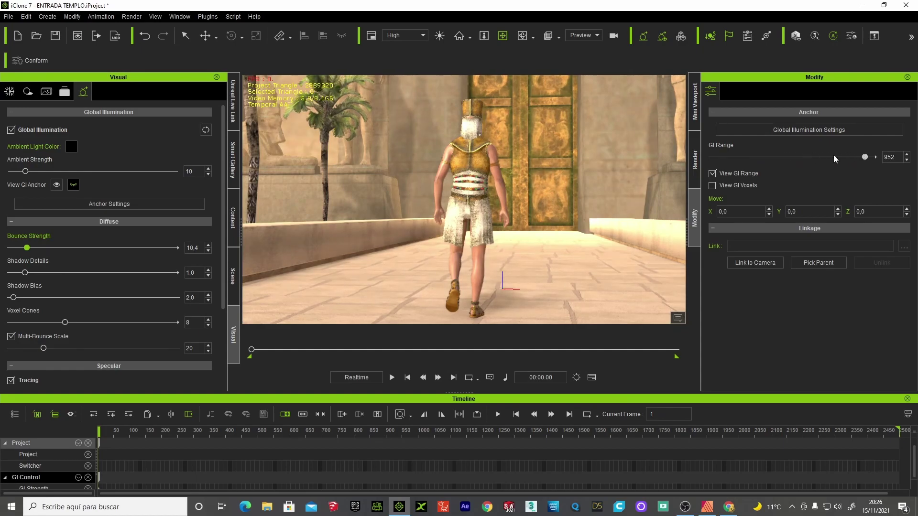
left_click(391, 378)
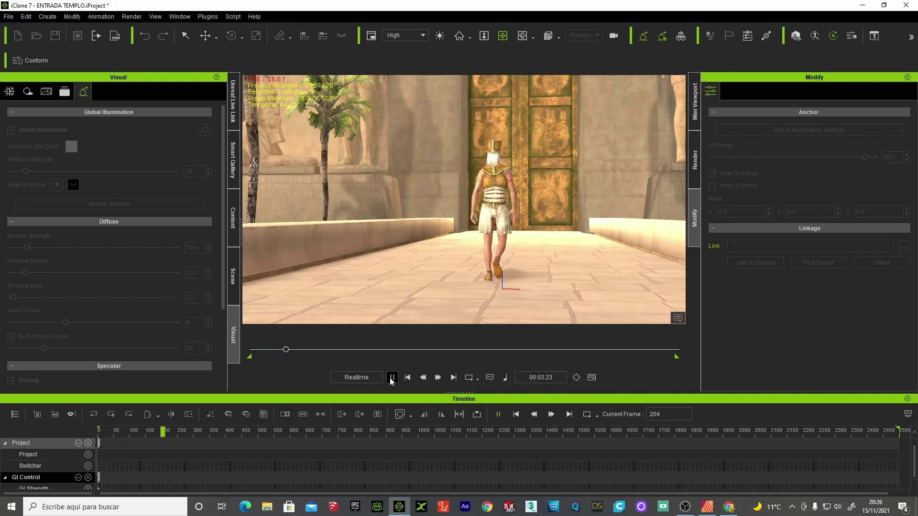
left_click(392, 379)
left_click(408, 378)
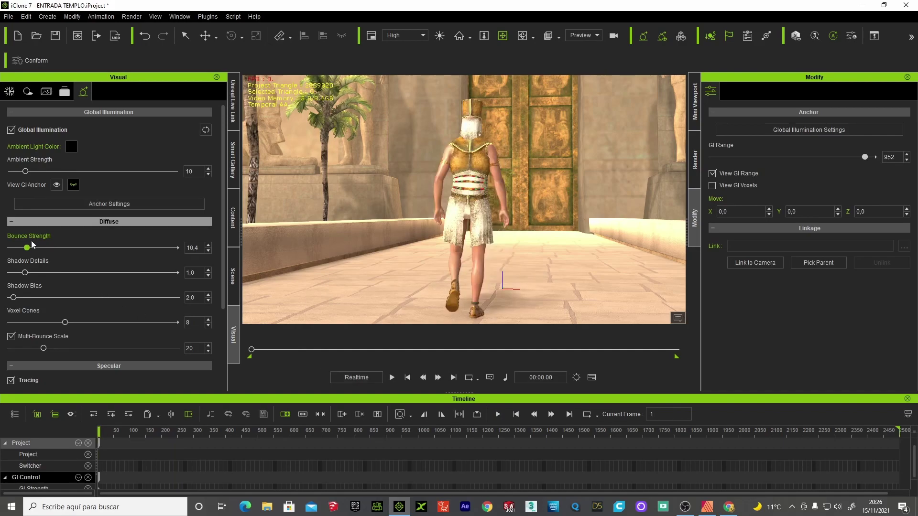
mouse_move(25, 249)
left_mouse_down()
mouse_move(10, 249)
mouse_move(22, 248)
left_mouse_up()
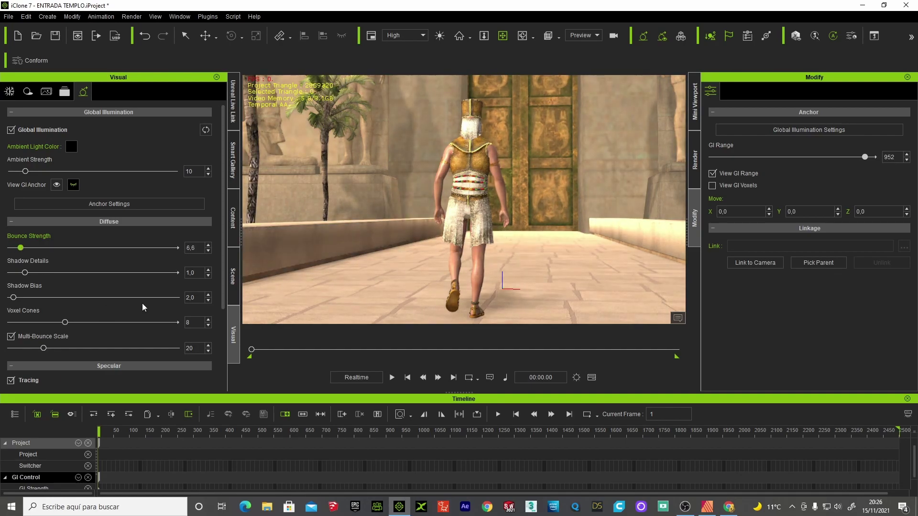
left_click_drag(222, 257, 222, 337)
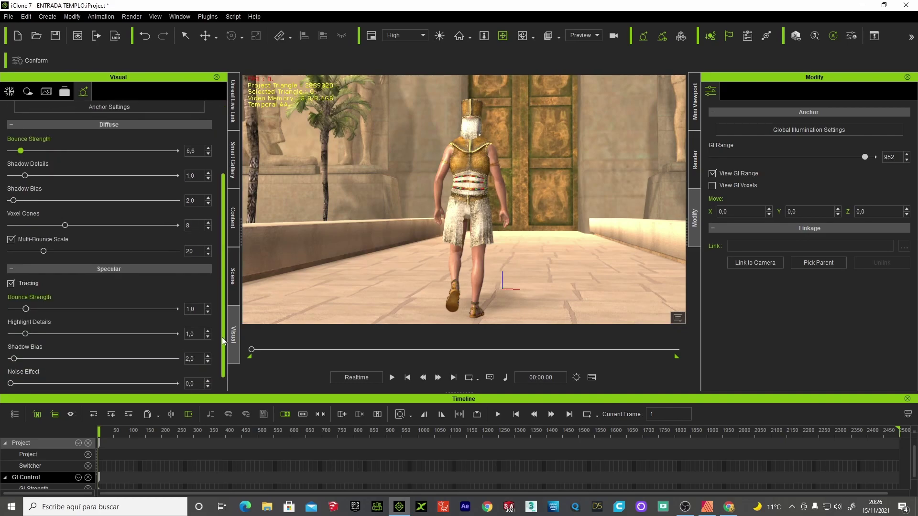
- Lower IBL strength to 27, then preview playback and return to frame 1
left_click(9, 91)
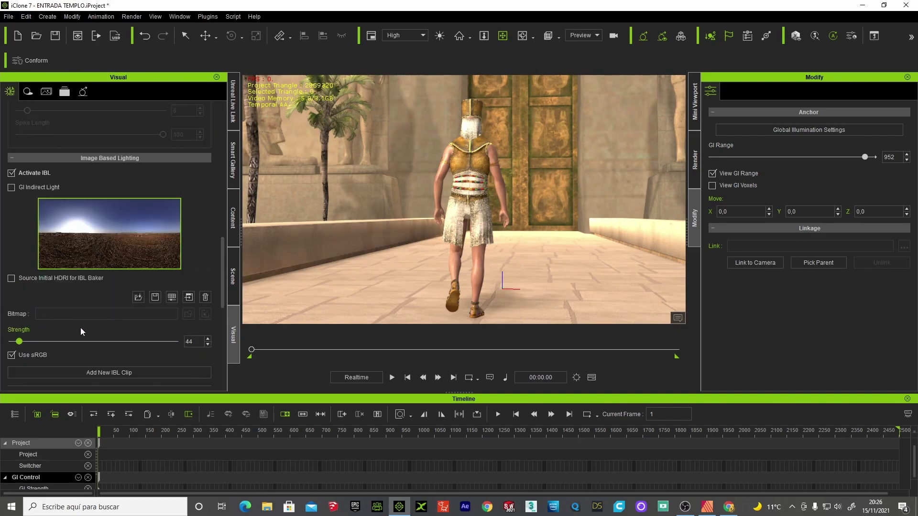
left_click_drag(20, 341, 16, 346)
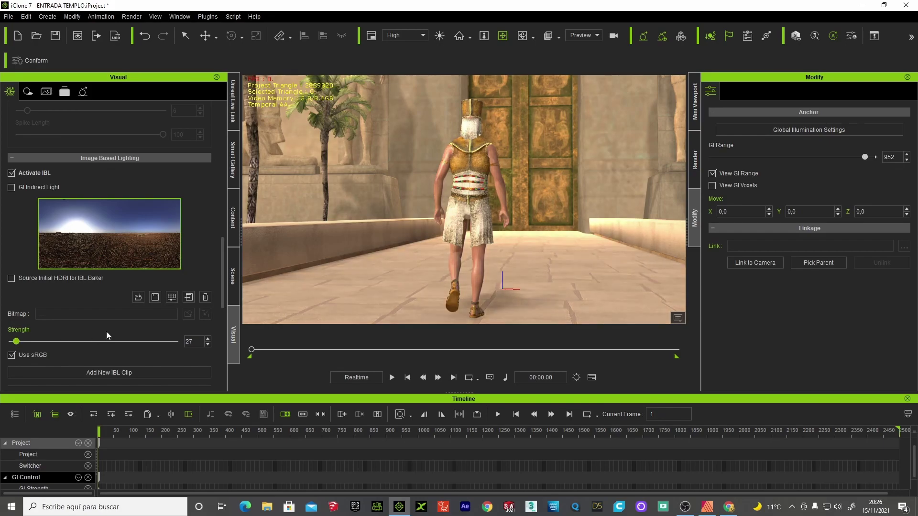
left_click(392, 379)
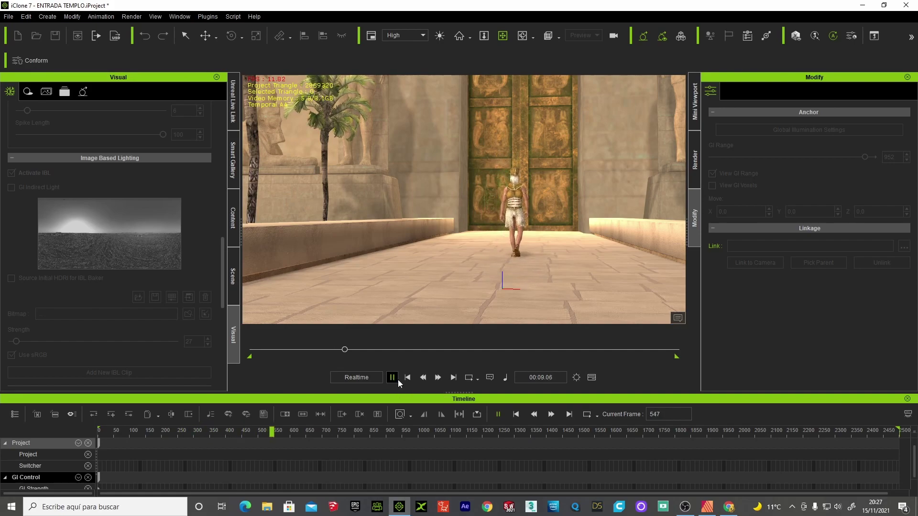
key("space")
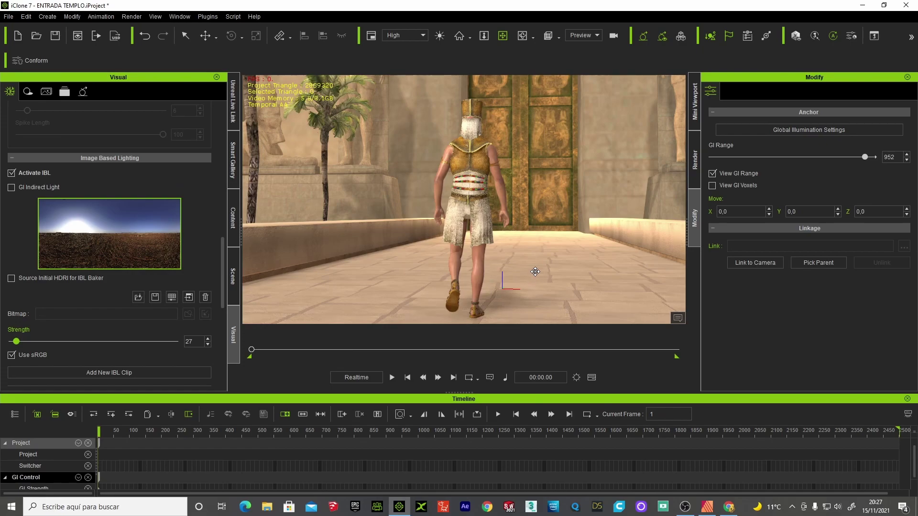
- In the Media templates library, expand MaterialPlus > Material and open the Substance Super Tools folder
left_click(234, 218)
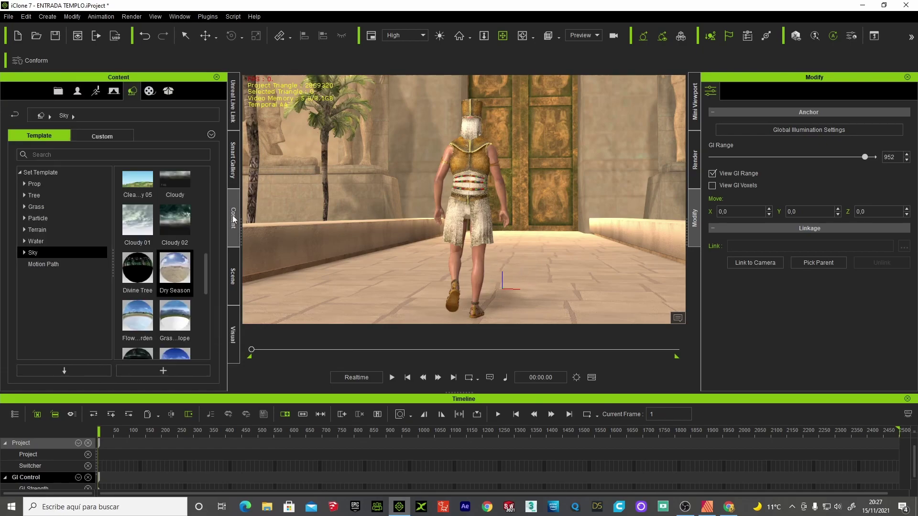
left_click(150, 96)
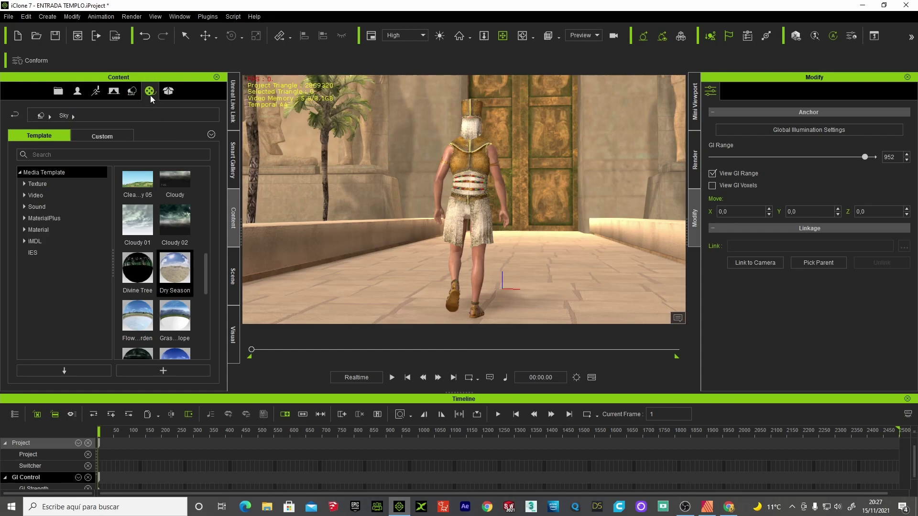
left_click(24, 218)
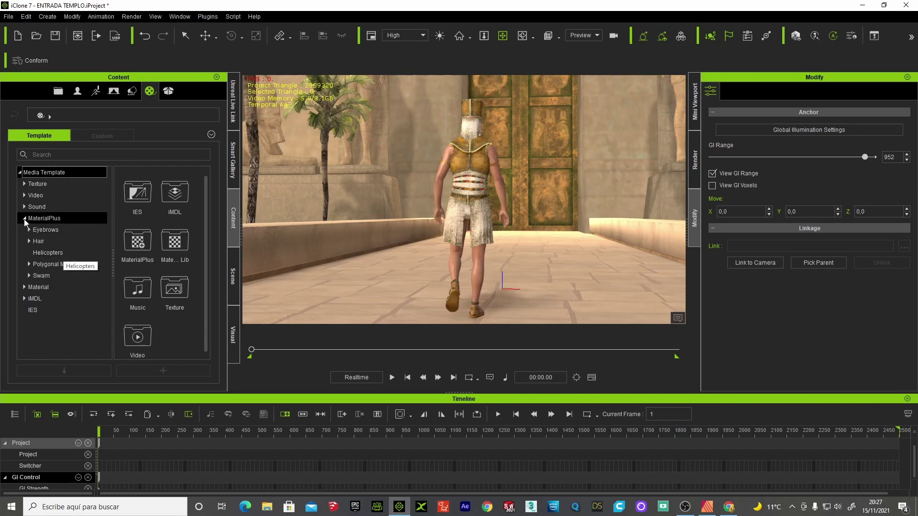
left_click(24, 287)
scroll(61, 300, "down", 4)
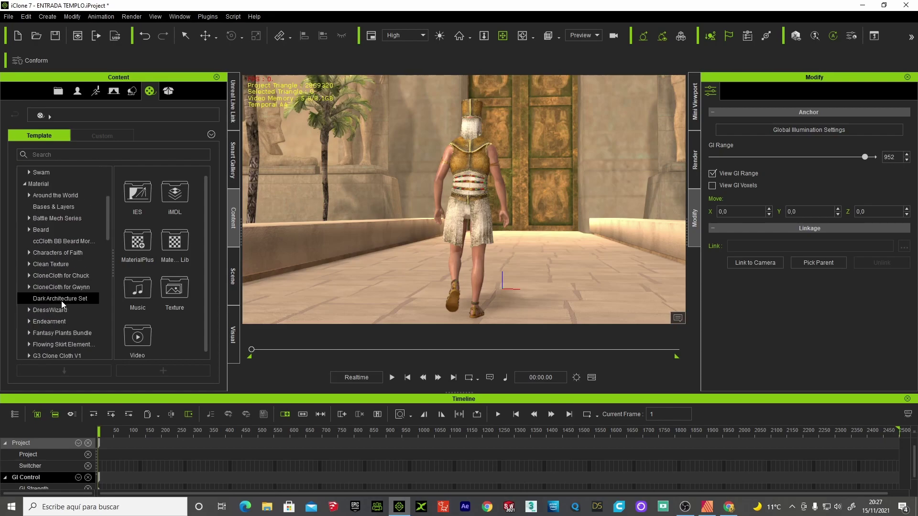
scroll(61, 301, "down", 3)
scroll(61, 301, "down", 3)
scroll(61, 302, "down", 3)
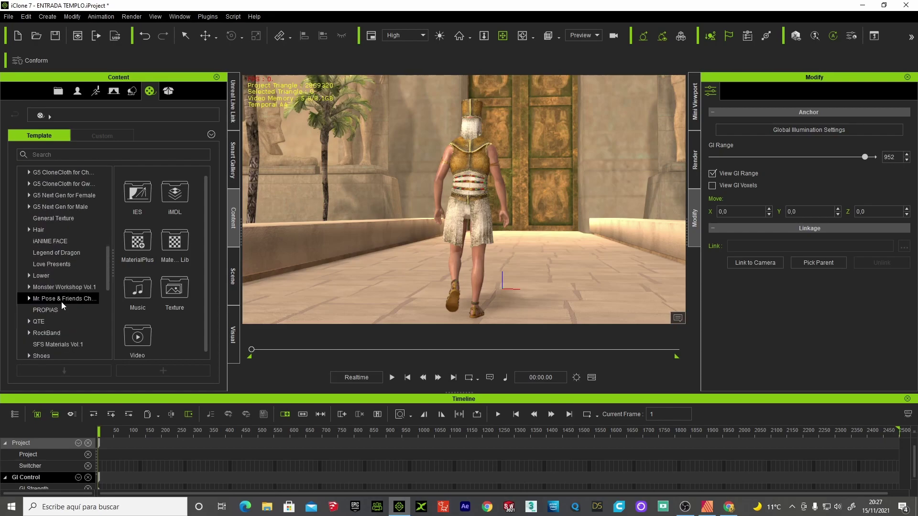
scroll(62, 302, "down", 3)
scroll(61, 302, "down", 1)
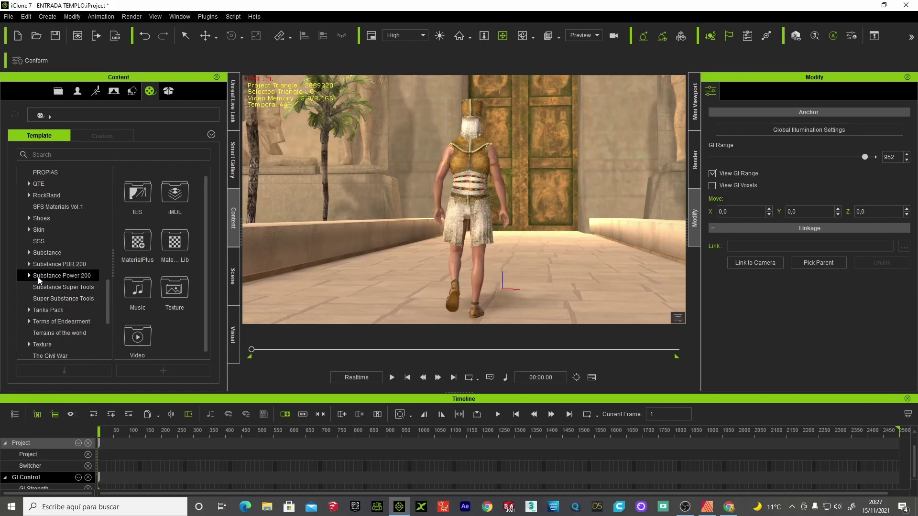
left_click(37, 291)
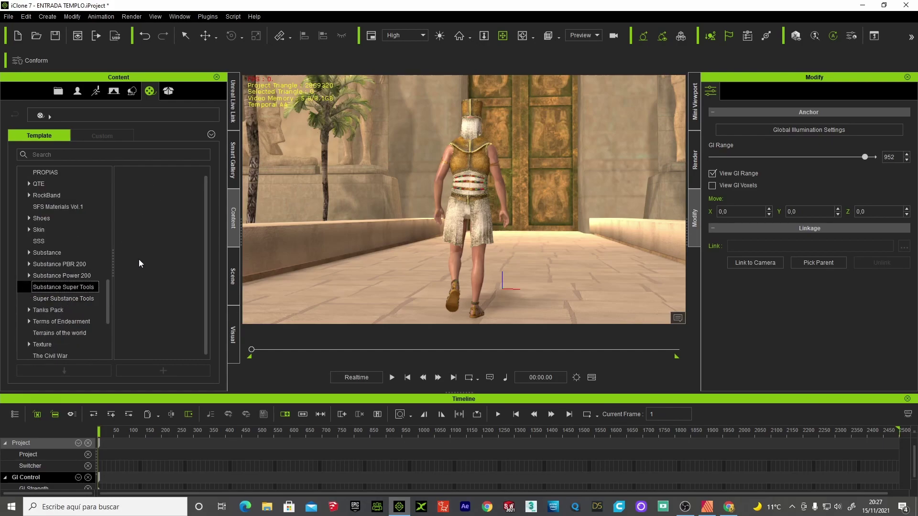
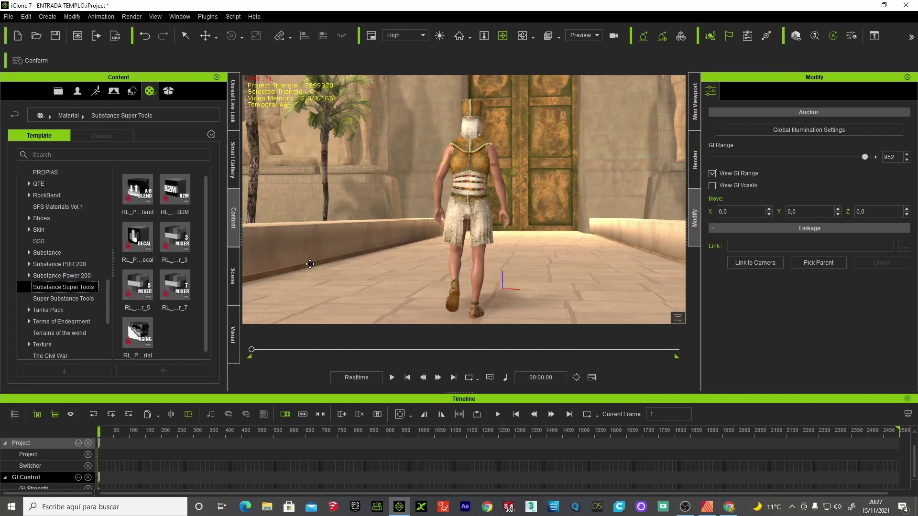
- Select the front stone floor piece and raise its material bump strength to 190
left_click(375, 300)
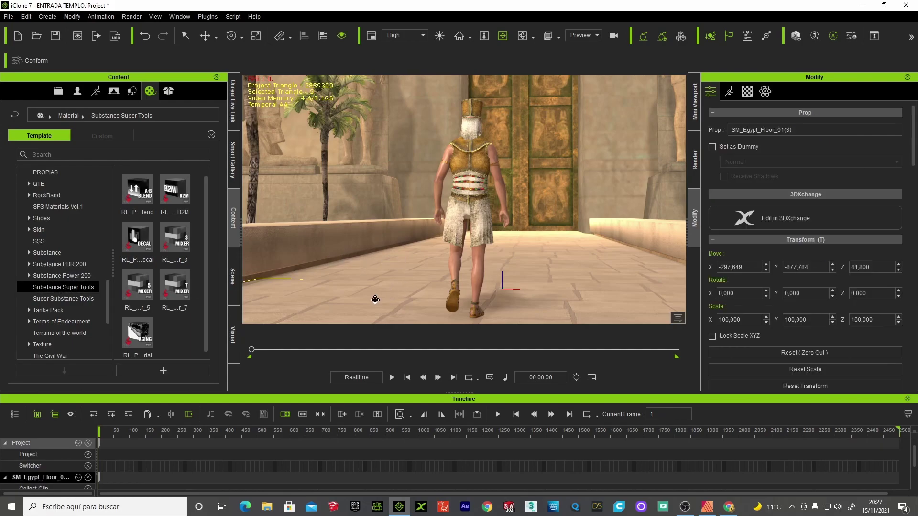
left_click(748, 92)
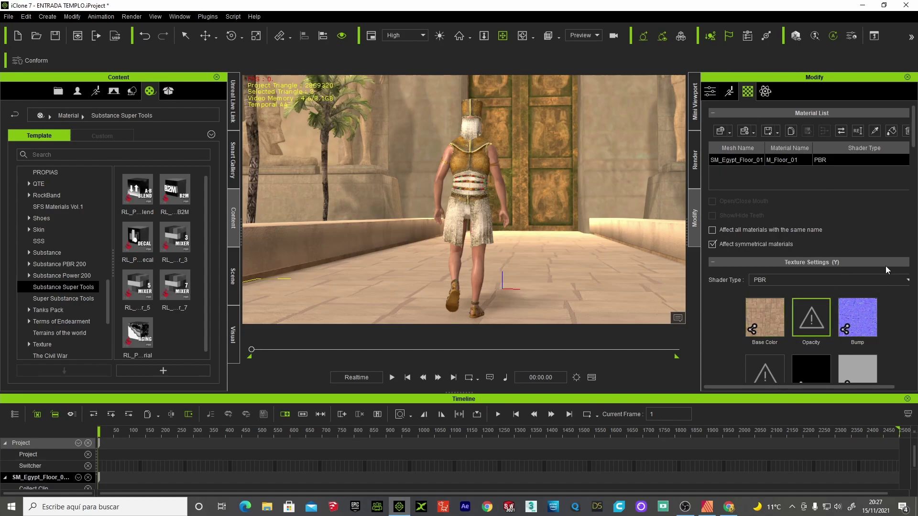
scroll(891, 316, "down", 2)
scroll(891, 316, "down", 2)
scroll(891, 316, "down", 2)
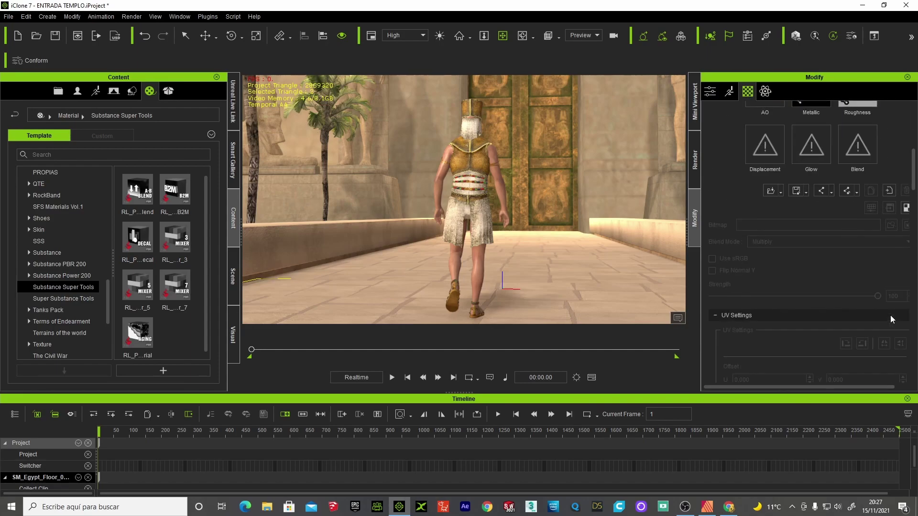
scroll(891, 316, "down", 2)
scroll(890, 314, "down", 2)
scroll(890, 315, "down", 1)
scroll(891, 314, "down", 3)
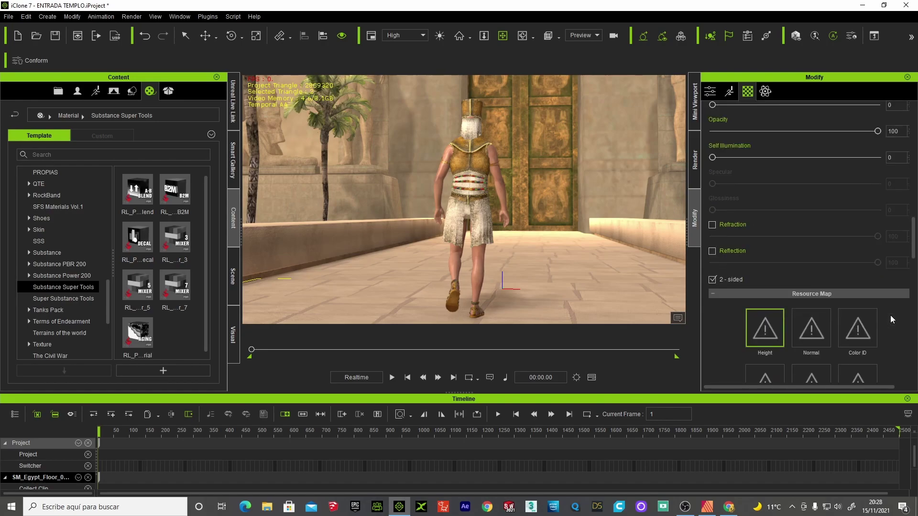
scroll(890, 314, "up", 3)
scroll(890, 315, "up", 3)
scroll(890, 315, "up", 3)
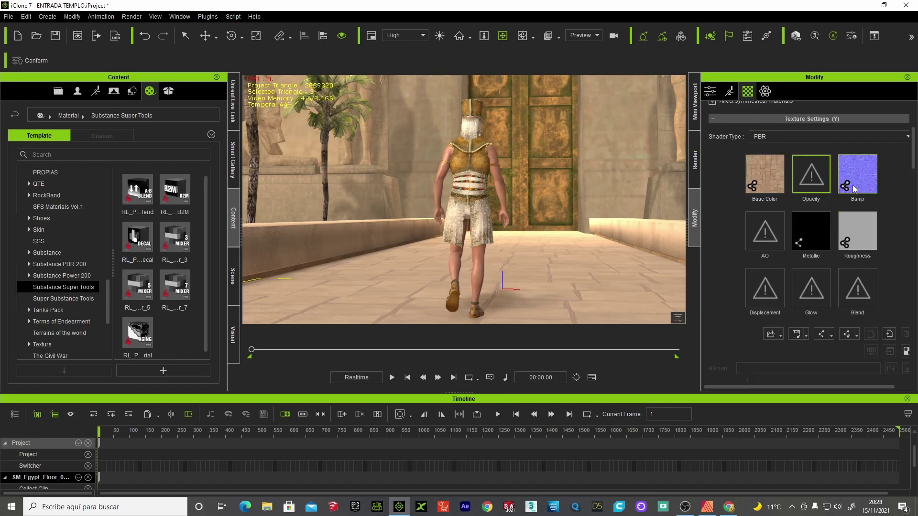
scroll(855, 179, "down", 2)
scroll(855, 179, "down", 1)
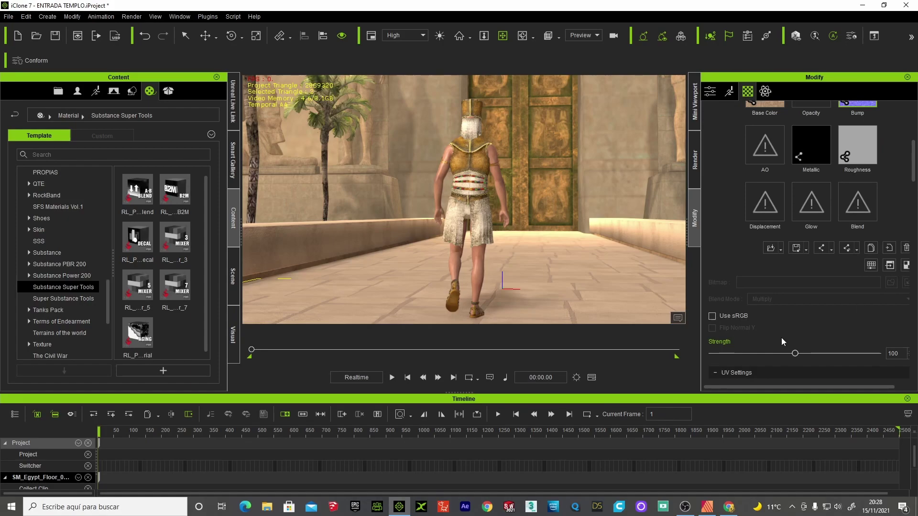
left_click_drag(795, 354, 873, 354)
- Try sRGB on the floor's bump map, then turn it back off
scroll(895, 204, "up", 3)
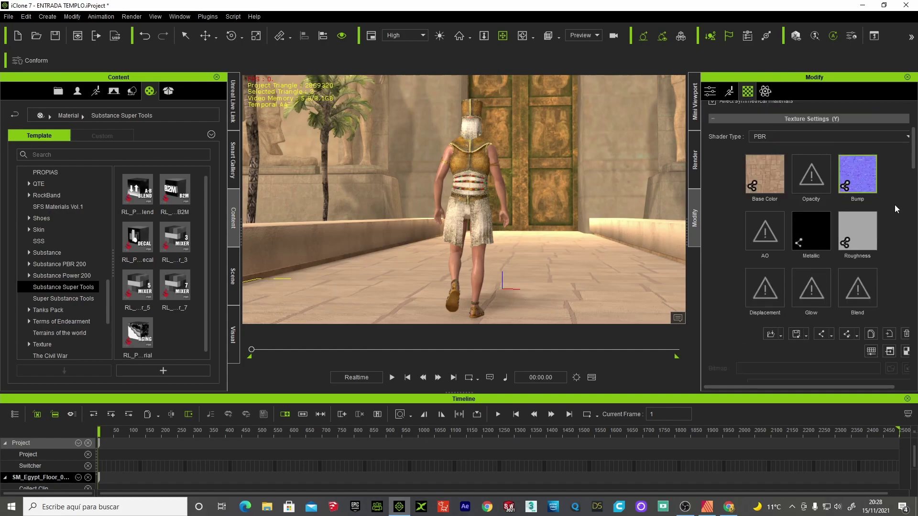
scroll(894, 205, "up", 2)
scroll(894, 205, "down", 3)
scroll(894, 204, "down", 2)
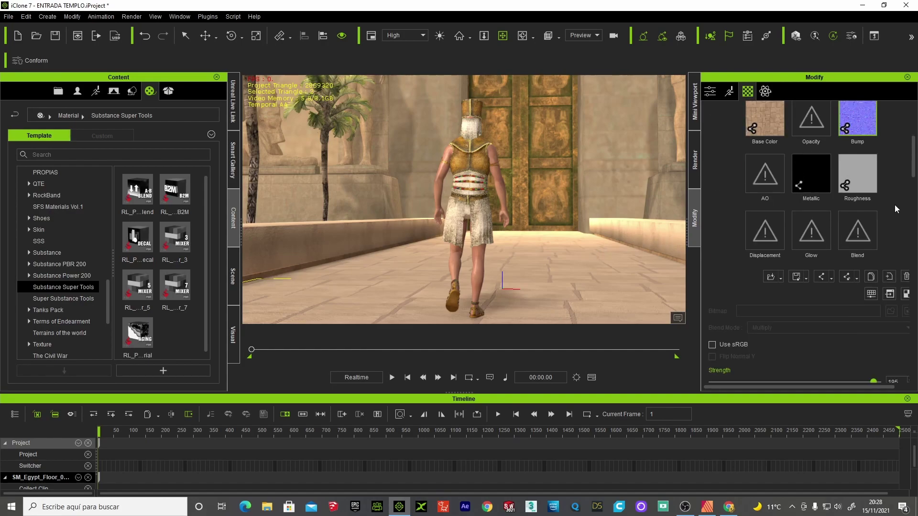
scroll(894, 205, "down", 3)
left_click(712, 231)
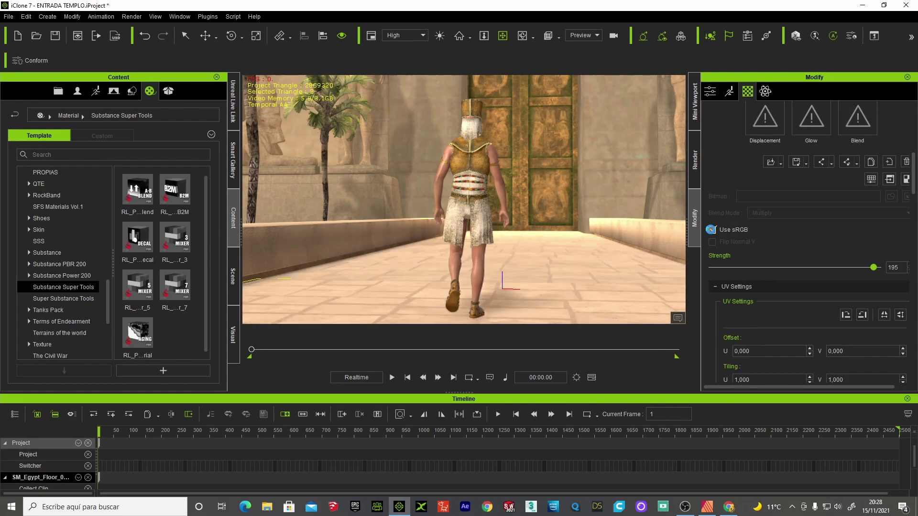
left_click(712, 232)
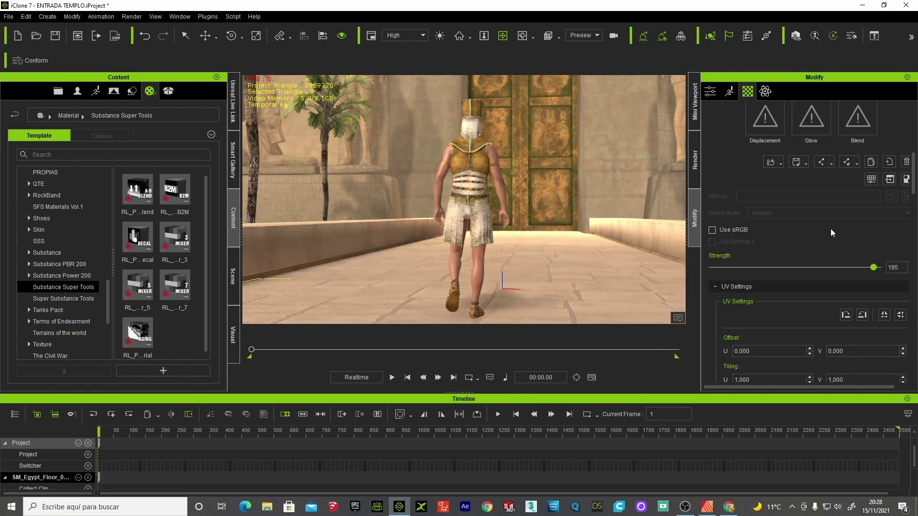
- Settle the floor's bump texture Strength at 200 after undoing trial adjustments
scroll(830, 228, "down", 2)
scroll(831, 228, "down", 6)
scroll(831, 229, "down", 2)
scroll(831, 229, "up", 3)
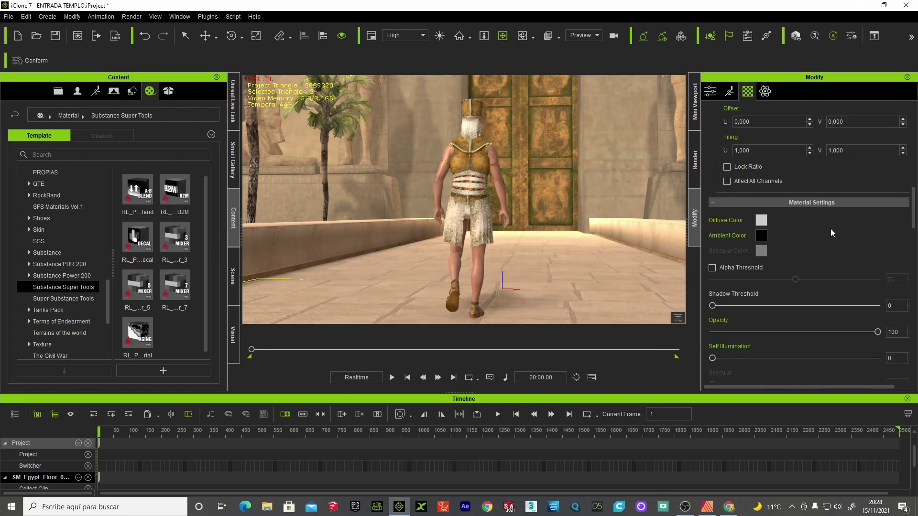
scroll(831, 229, "up", 3)
scroll(831, 229, "up", 3)
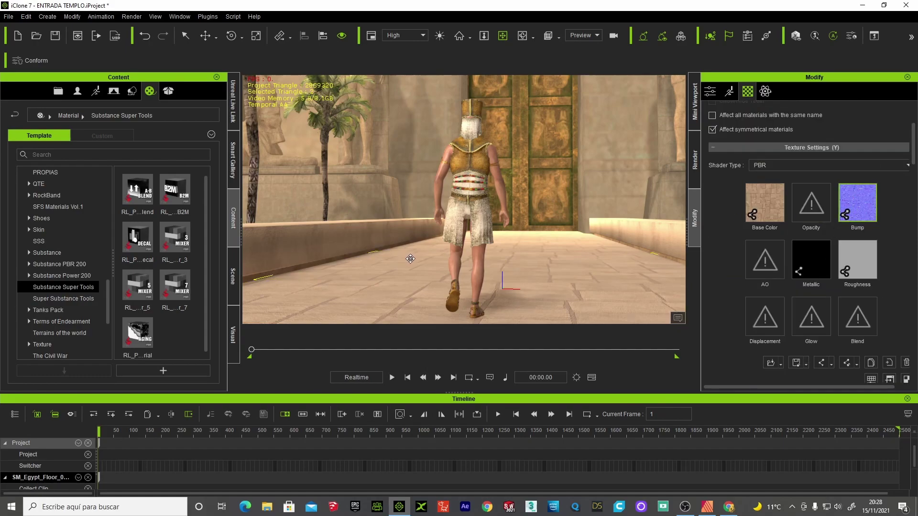
scroll(894, 269, "down", 3)
scroll(893, 269, "down", 3)
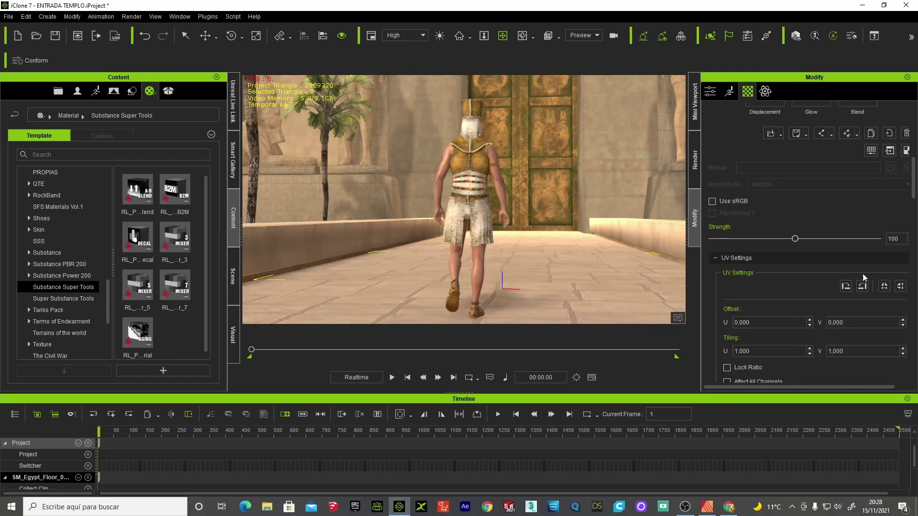
left_click_drag(795, 238, 885, 239)
key("ctrl+z")
left_click_drag(811, 241, 884, 239)
key("ctrl+z")
left_click_drag(796, 239, 882, 239)
- Turn off Global Illumination in the scene's Visual settings
left_click(234, 275)
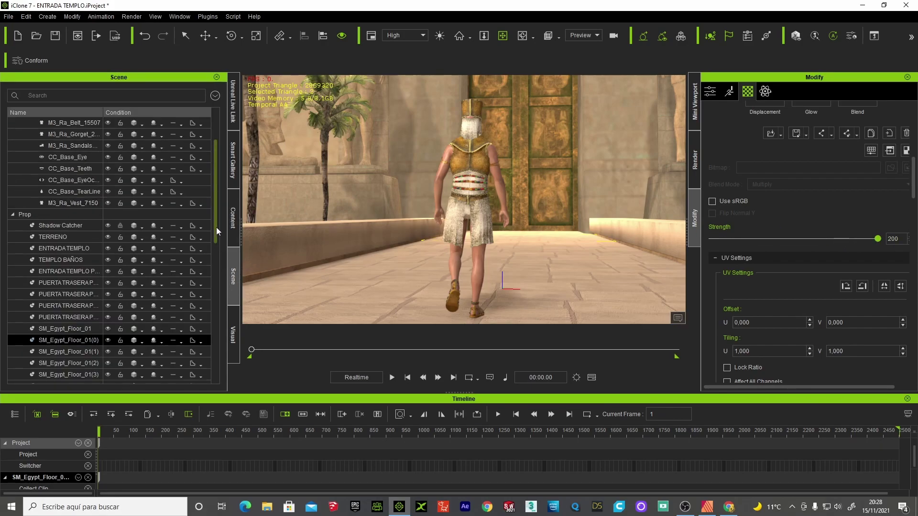
left_click(232, 325)
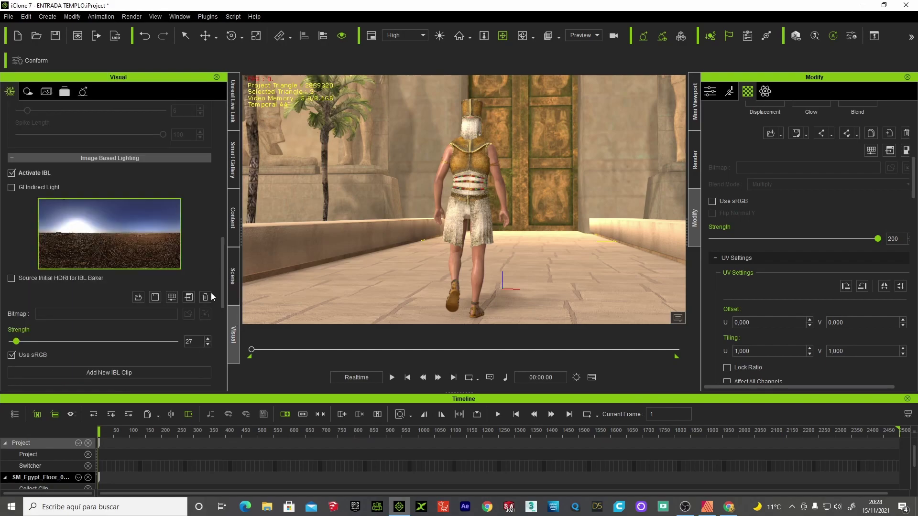
left_click(91, 94)
scroll(117, 180, "up", 1)
scroll(114, 205, "up", 3)
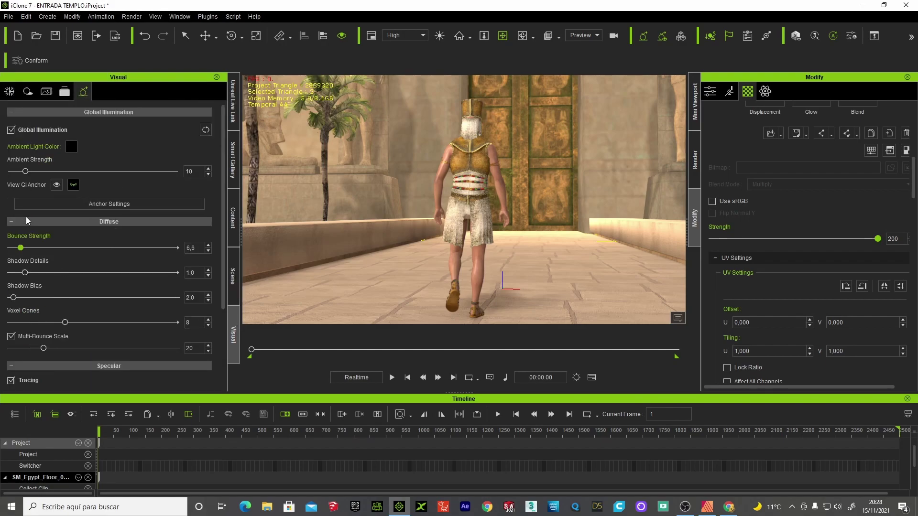
left_click(11, 132)
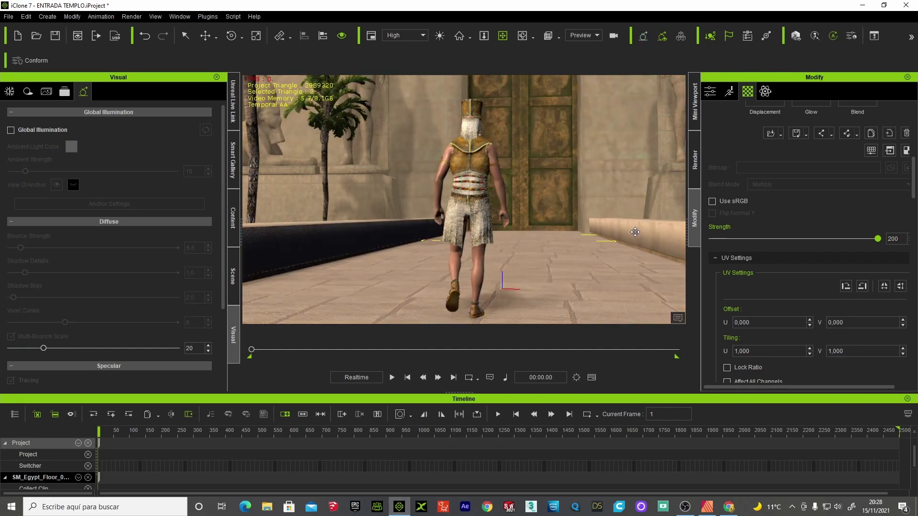
- Browse the custom project folders, then return to Visual settings and view the Shadow tab
left_click(233, 218)
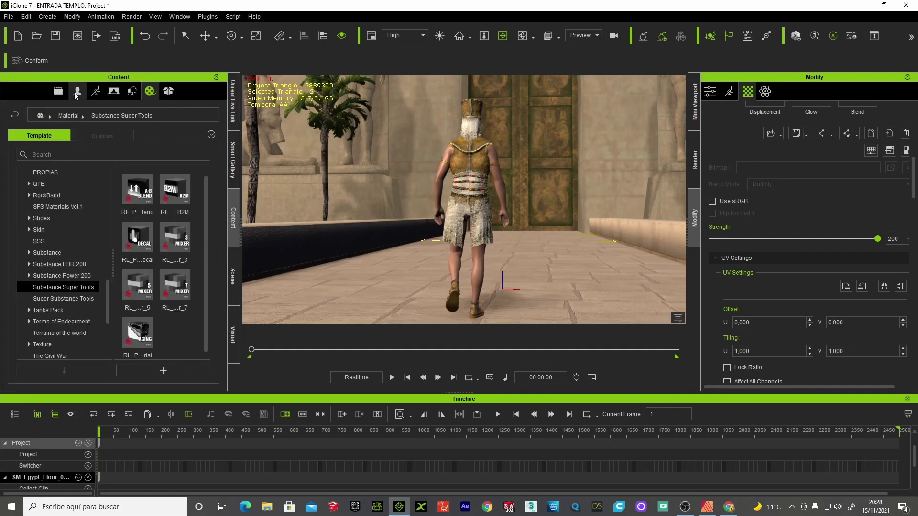
left_click(58, 90)
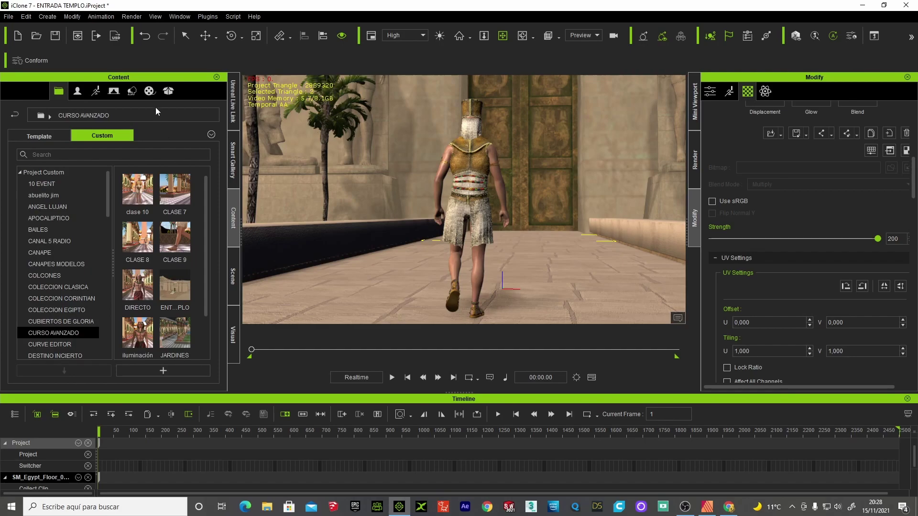
left_click(239, 320)
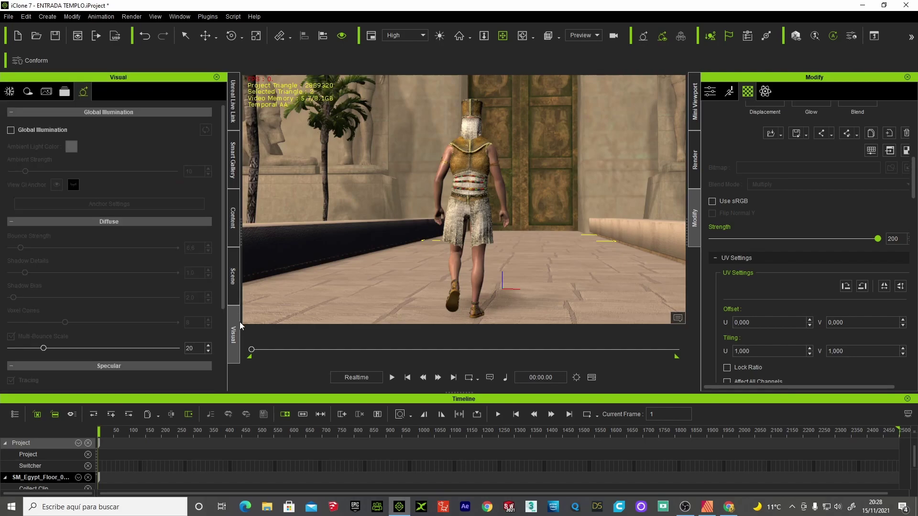
left_click(10, 91)
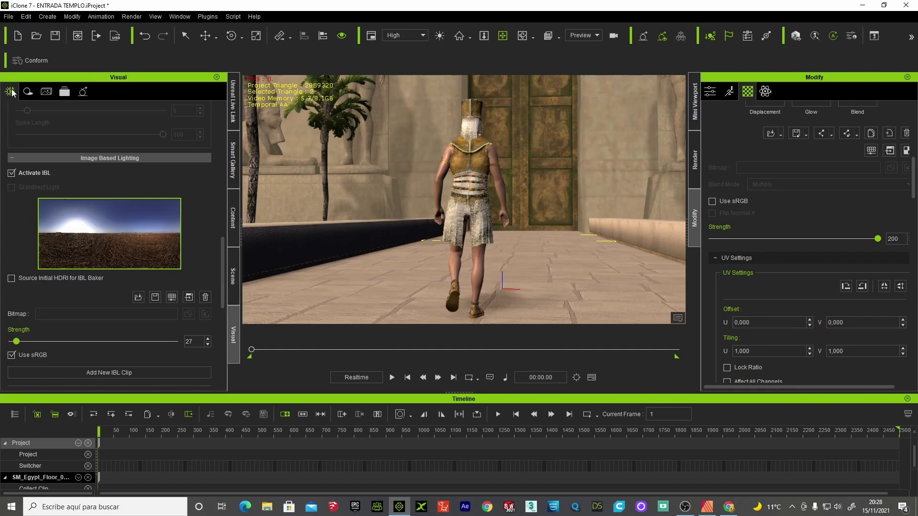
scroll(190, 259, "down", 2)
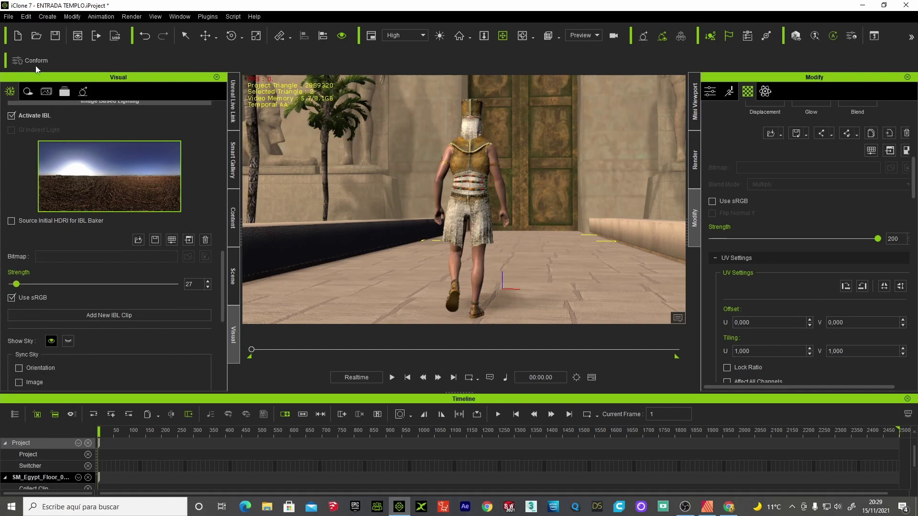
left_click(29, 91)
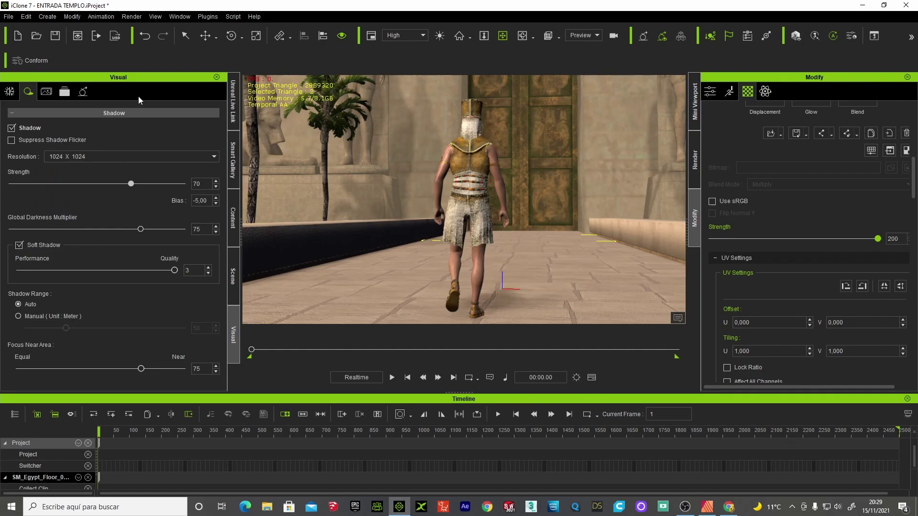
- Set shadow resolution to 2048 X 2048 and raise shadow strength to 100
left_click(213, 158)
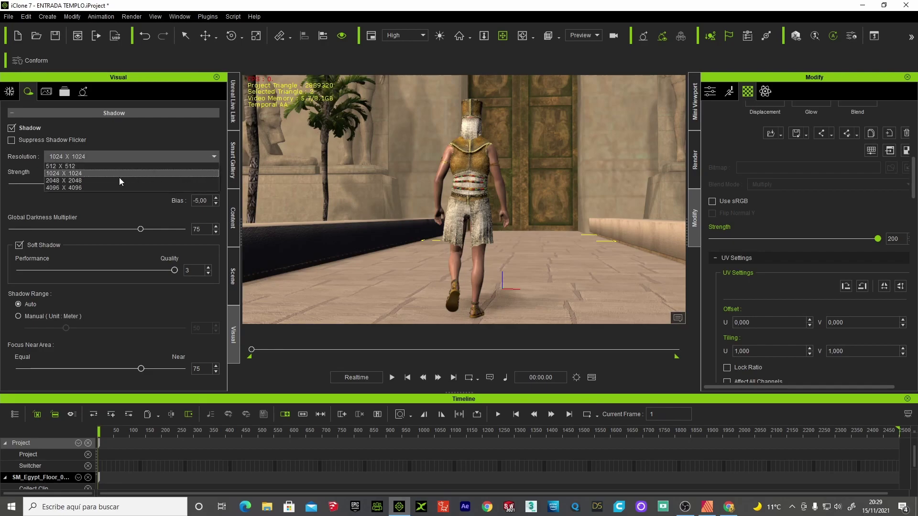
left_click(83, 181)
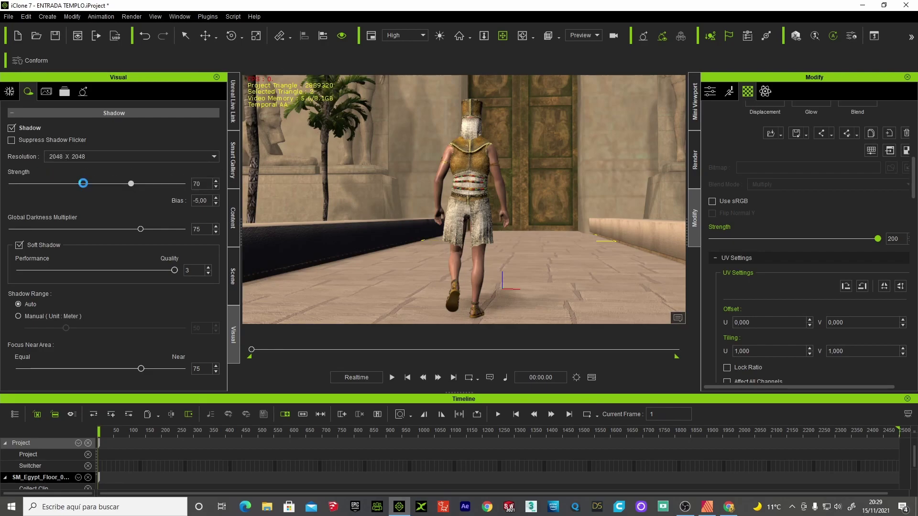
left_click_drag(128, 184, 158, 186)
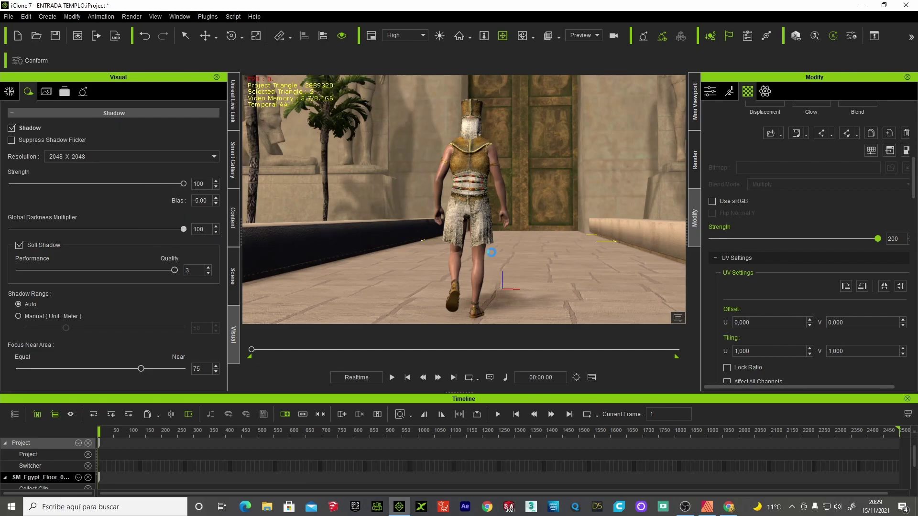
- Select the Key light, pick its shadow resolution and darken its shadows to 74
left_click(234, 280)
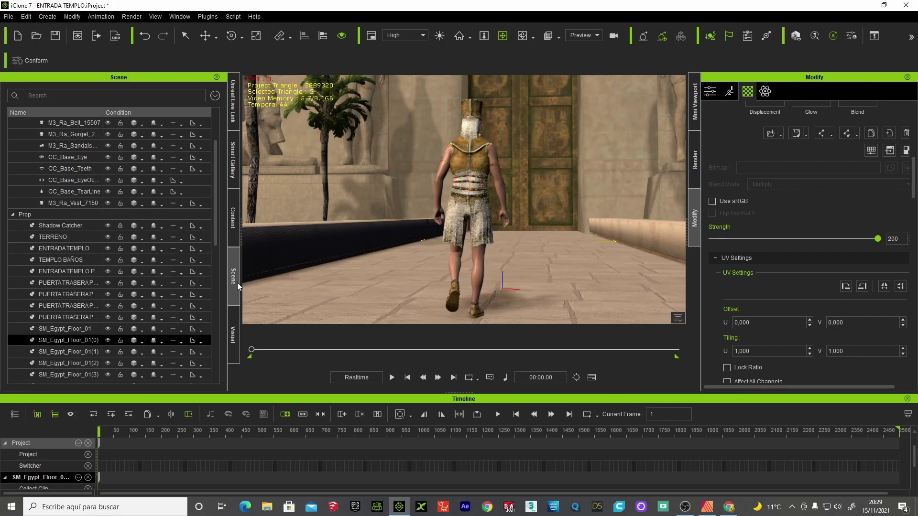
scroll(174, 332, "down", 5)
left_click(174, 337)
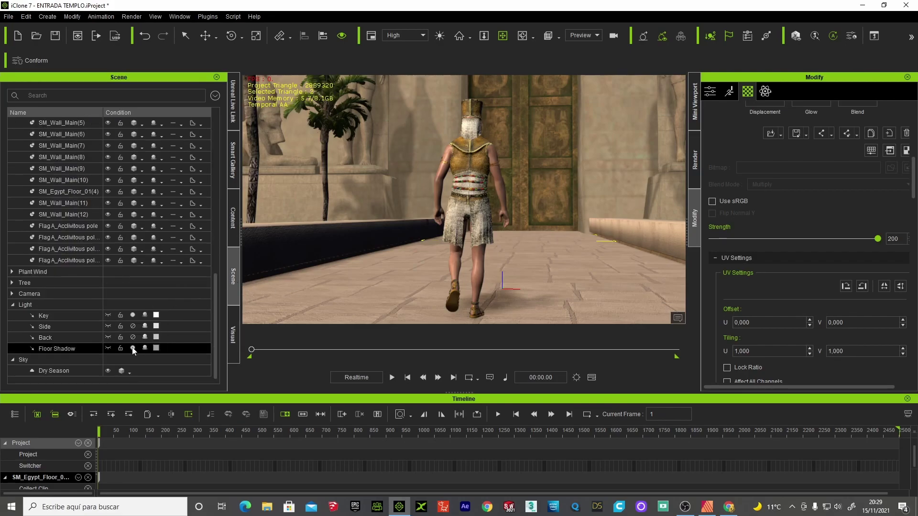
left_click(57, 326)
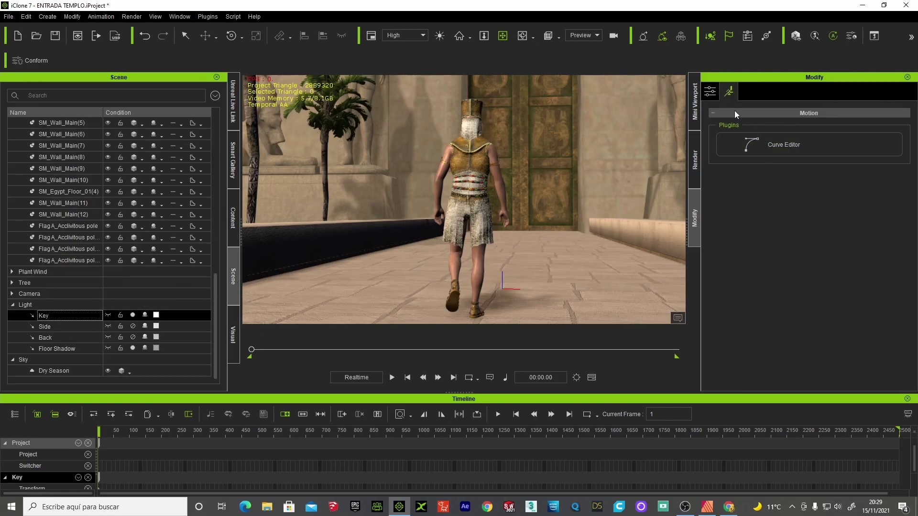
left_click(712, 92)
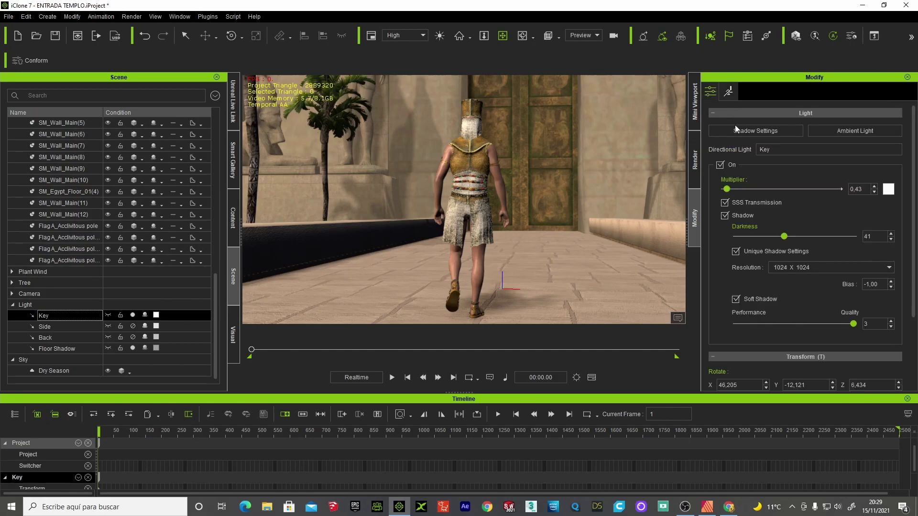
left_click(889, 268)
left_click(801, 292)
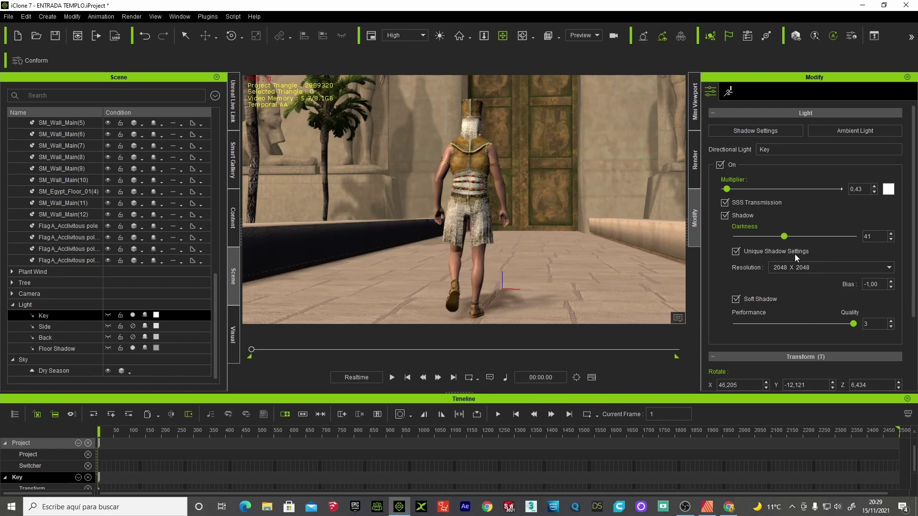
left_click_drag(785, 237, 824, 240)
left_click(842, 241)
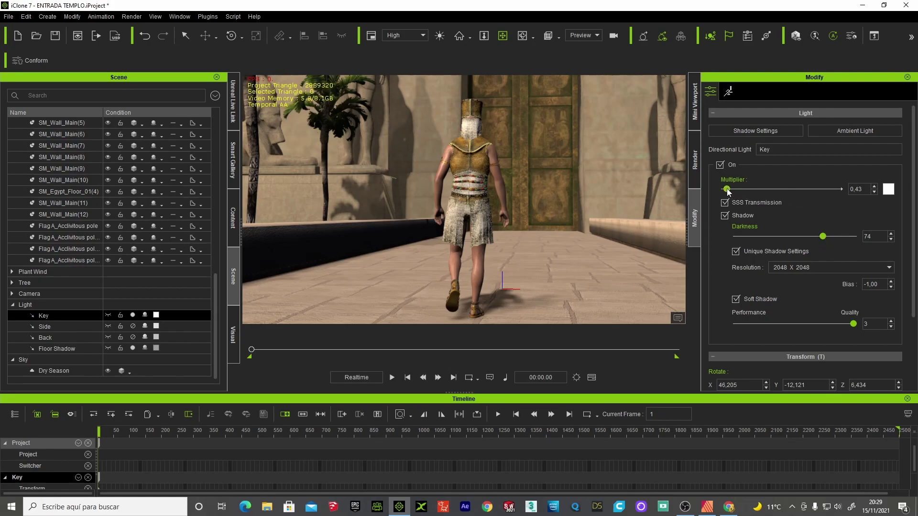
- Set the Key light multiplier to 0.69 and tint it pale yellow #fff6c0
left_click_drag(730, 192, 733, 190)
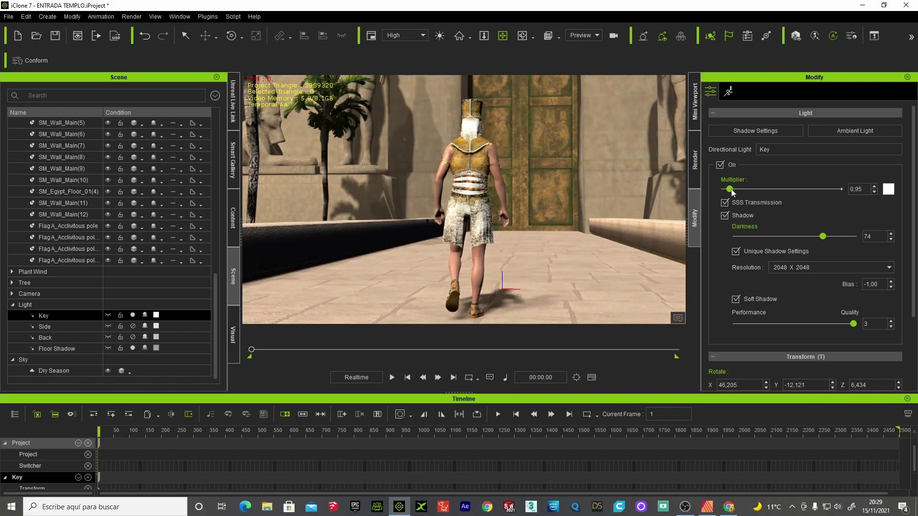
left_click_drag(730, 188, 730, 188)
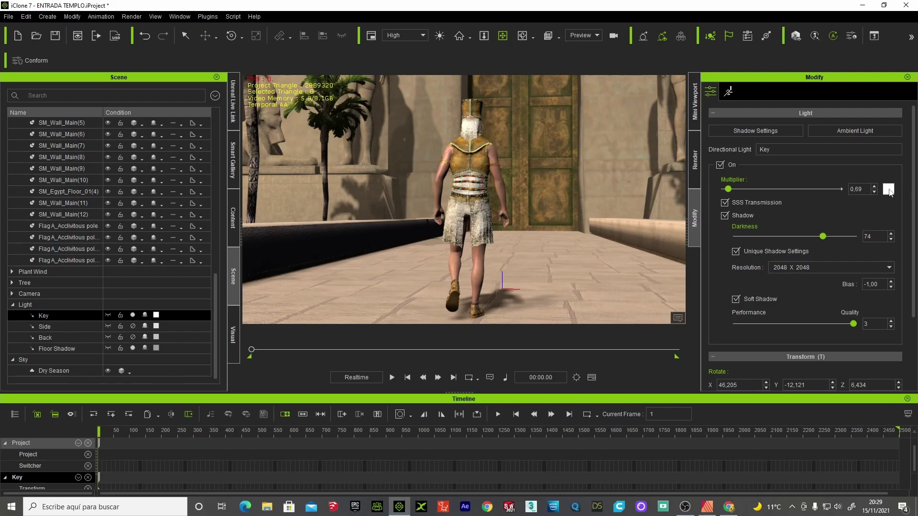
left_click(889, 190)
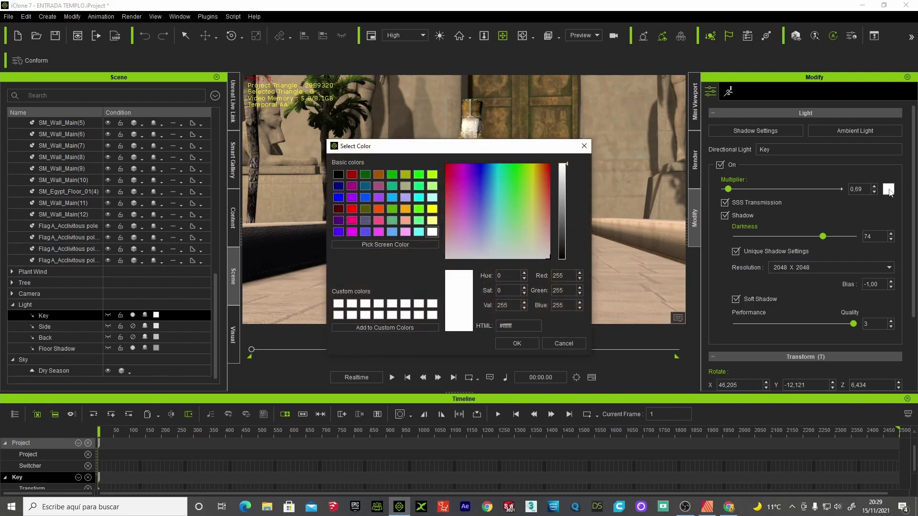
left_click(535, 210)
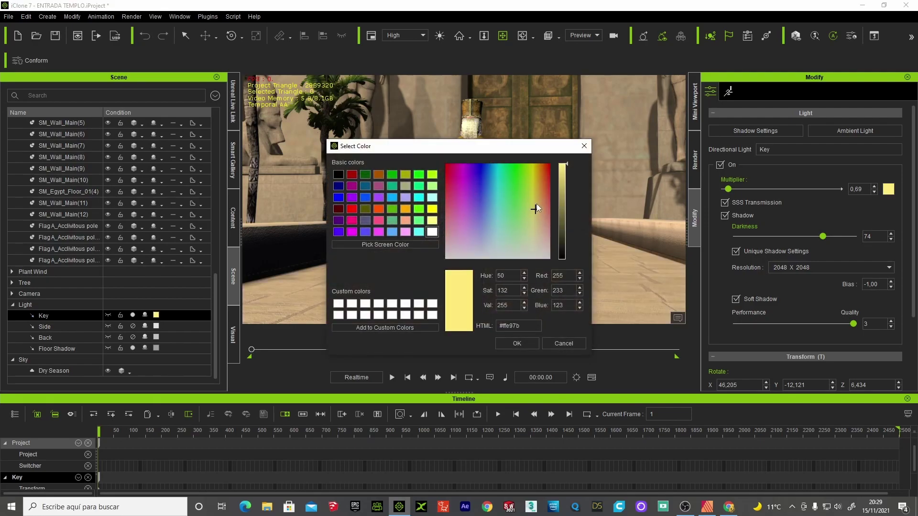
left_click(535, 235)
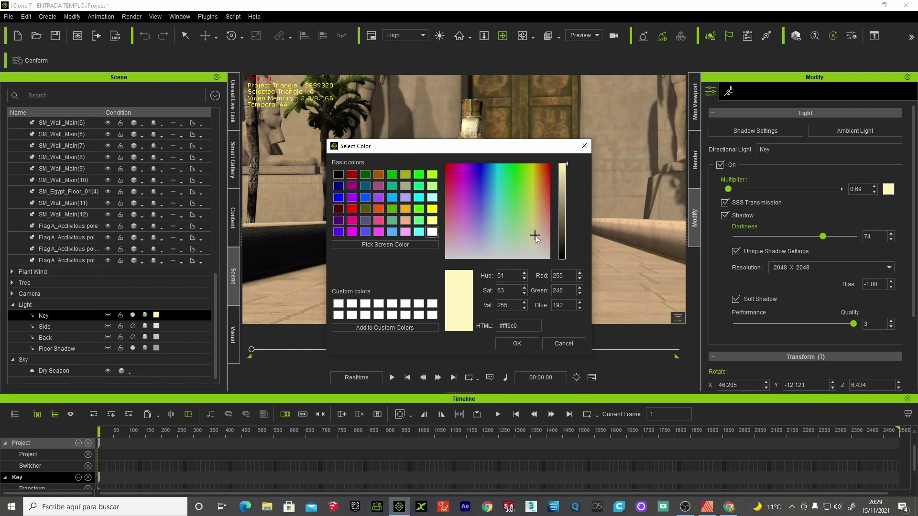
left_click(509, 344)
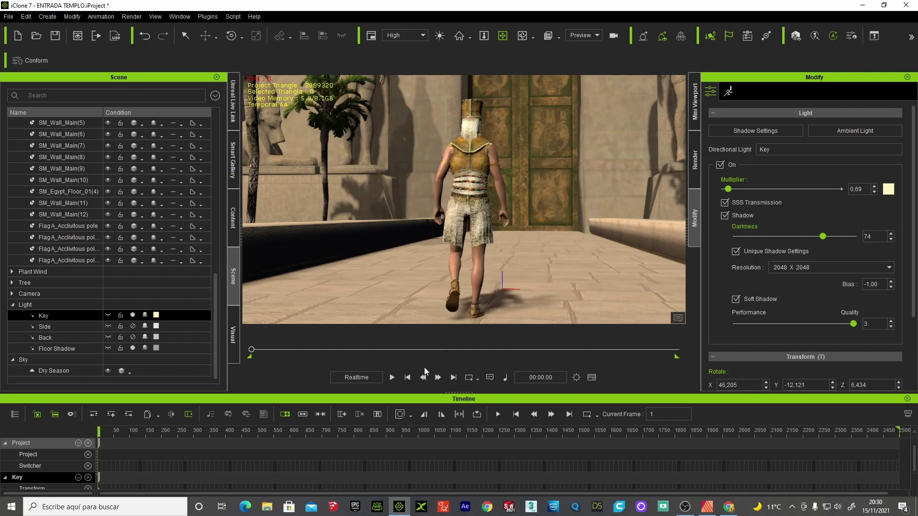
- Play and stop the walk animation to check the lighting, then select the Back light
left_click(391, 378)
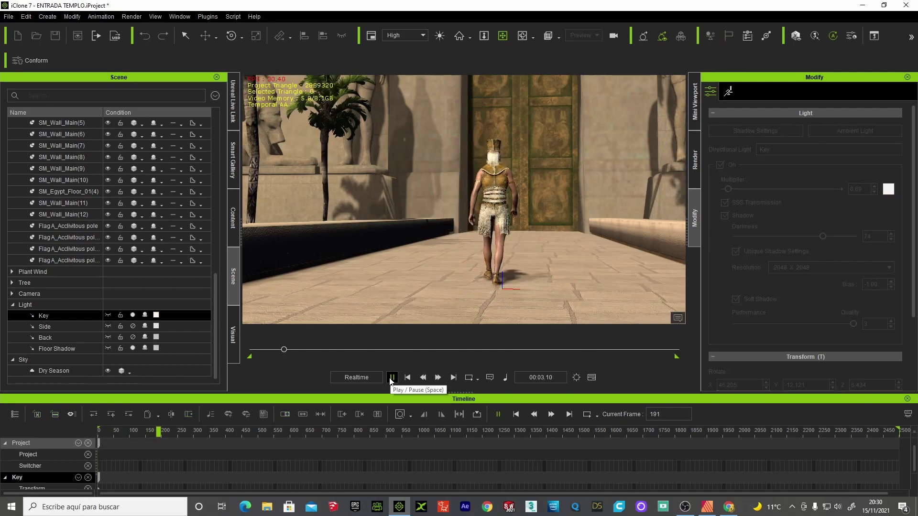
left_click(409, 378)
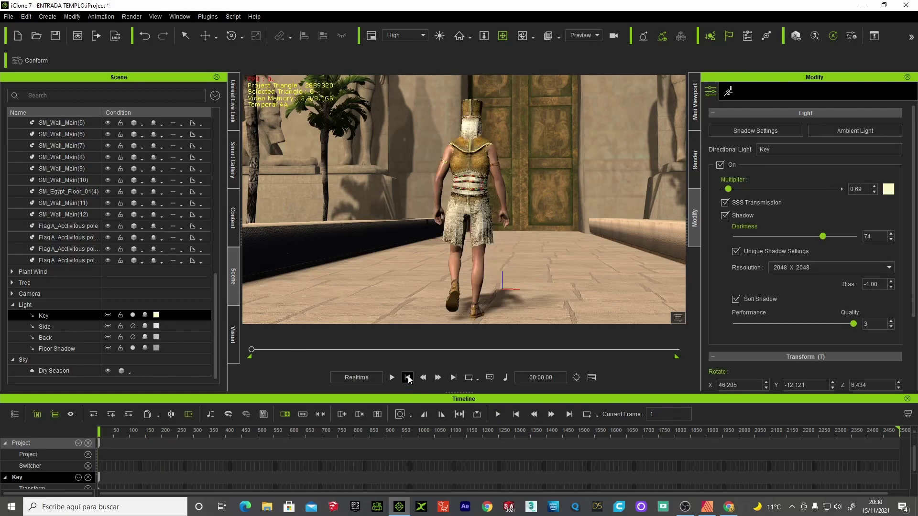
left_click(133, 338)
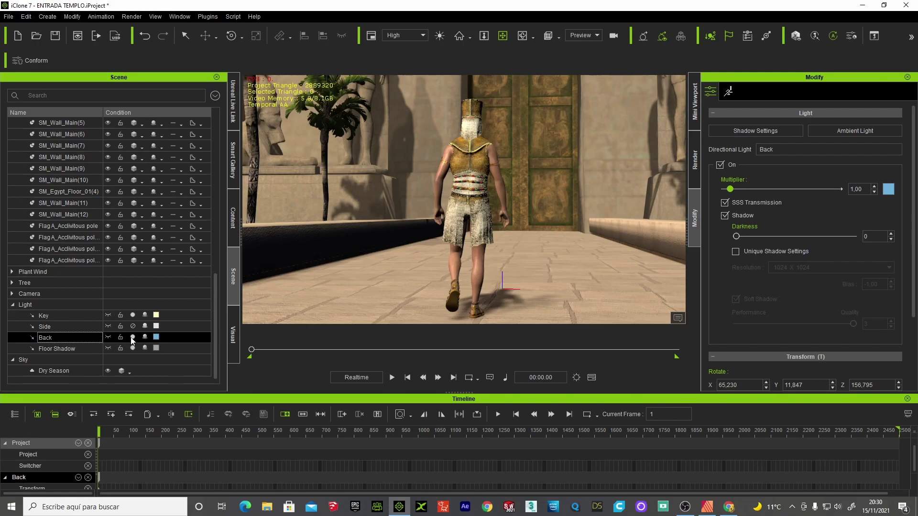
- Select the Side light, show its gizmo and rotate it to shift the shadows
left_click(133, 338)
left_click(133, 326)
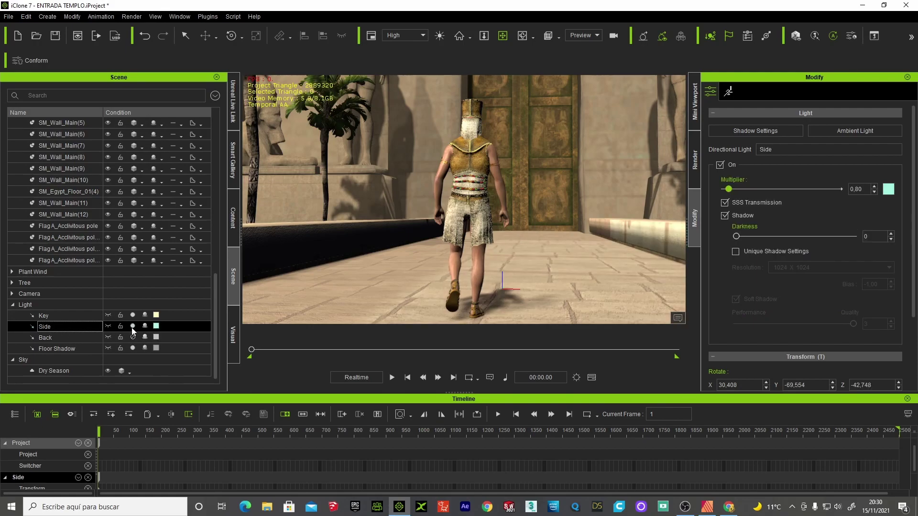
left_click(107, 326)
left_click(228, 37)
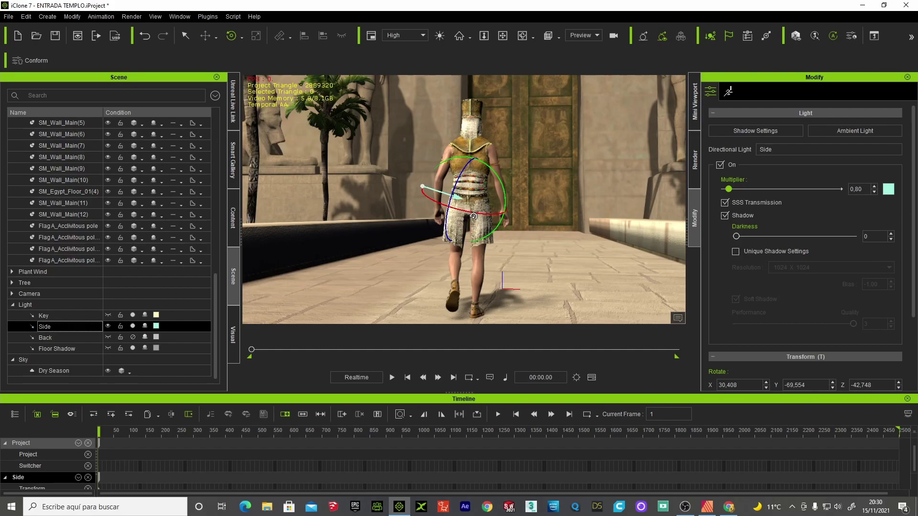
left_click_drag(486, 215, 520, 220)
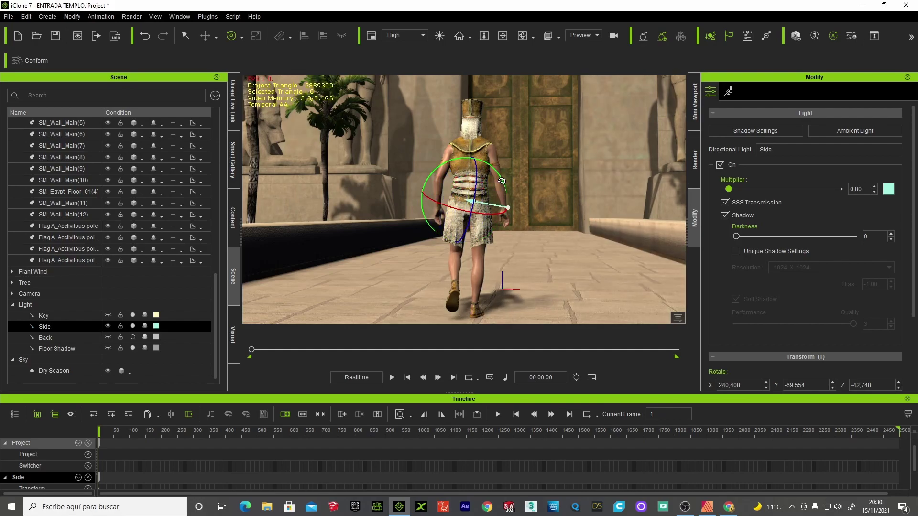
left_click_drag(530, 185, 494, 161)
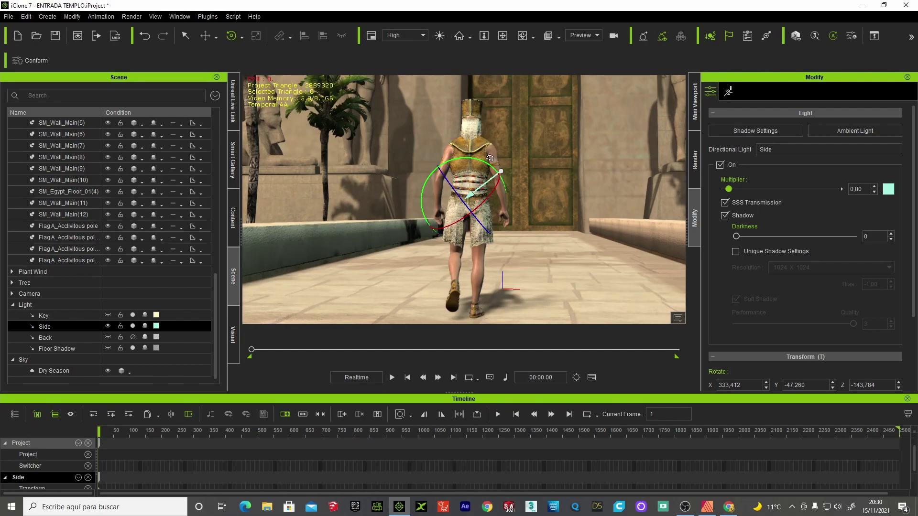
- Tint the Side light pale yellow, turn off its shadow and preview the animation
left_click(889, 190)
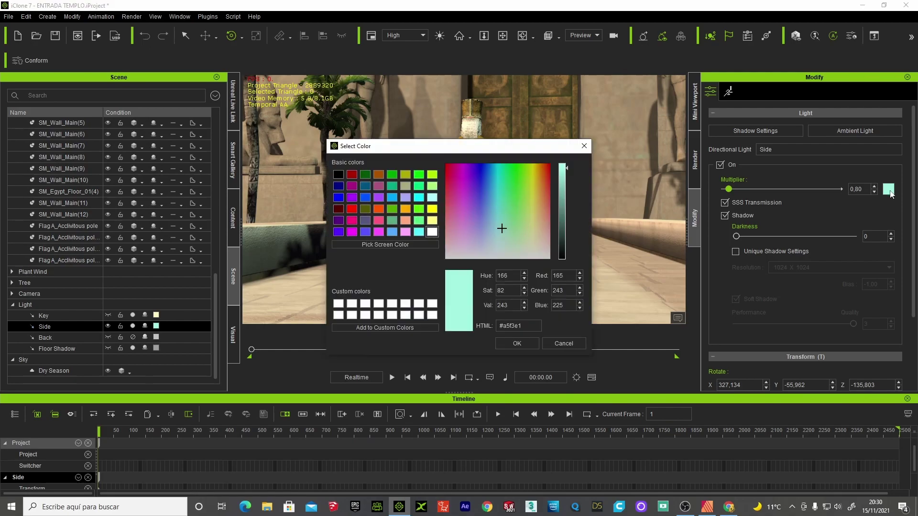
left_click(535, 229)
left_click(516, 345)
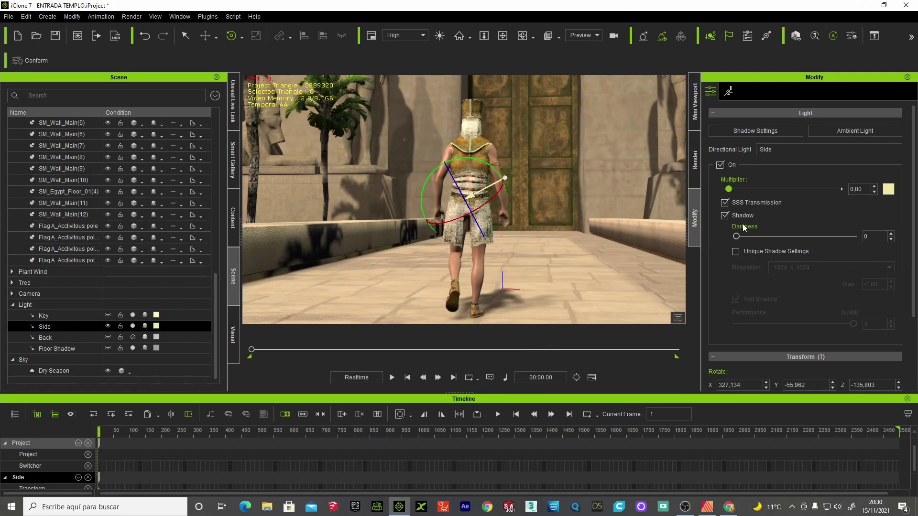
left_click(725, 216)
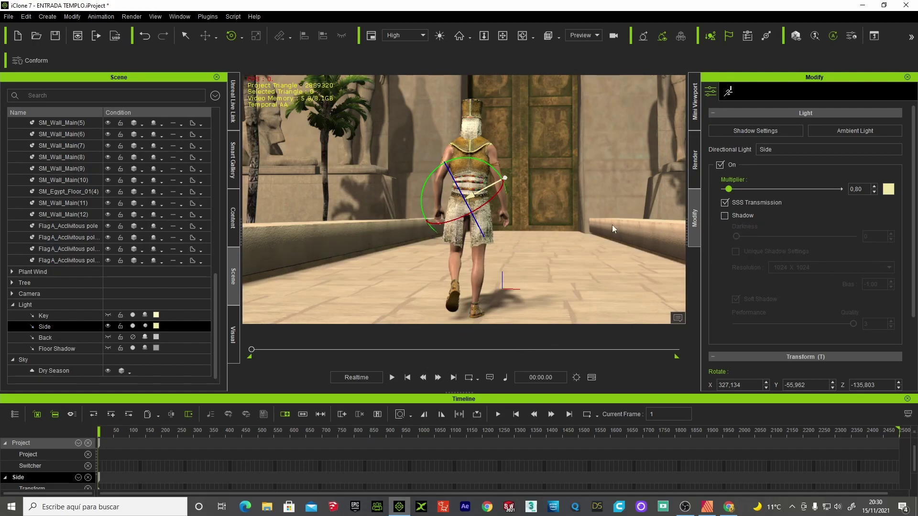
left_click(392, 378)
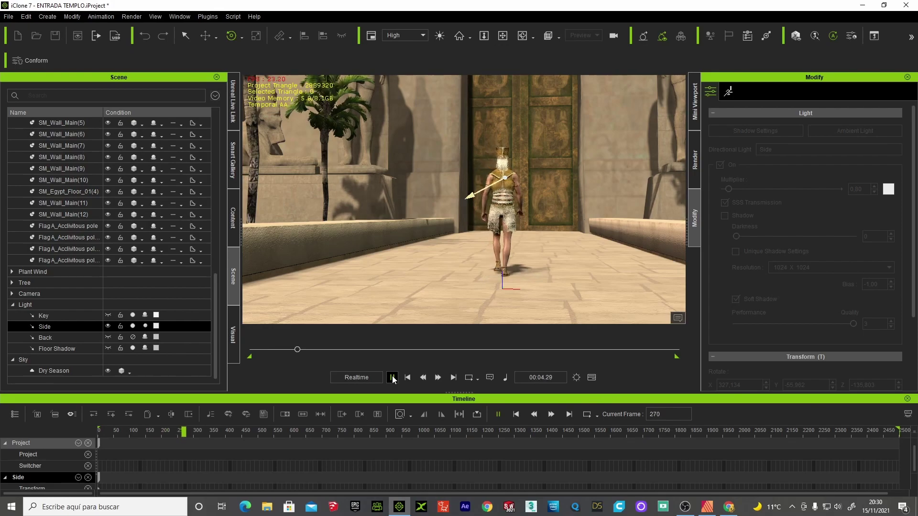
- Rewind, hide the Side light's gizmo, and play the full walk back to frame 1
left_click(393, 378)
left_click(407, 378)
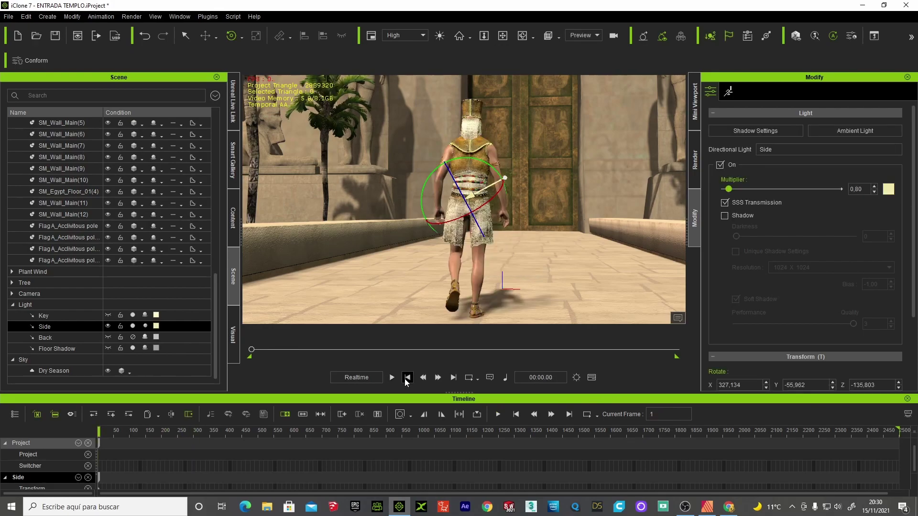
left_click(108, 327)
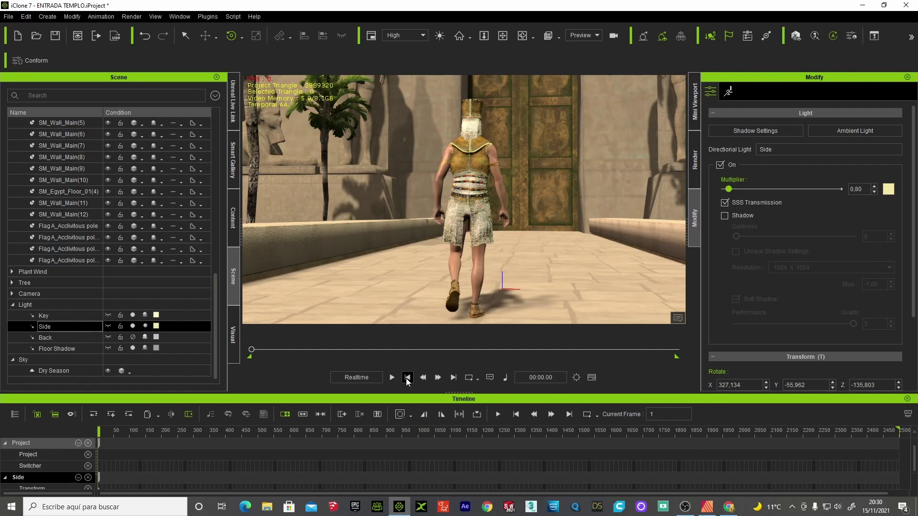
left_click(392, 377)
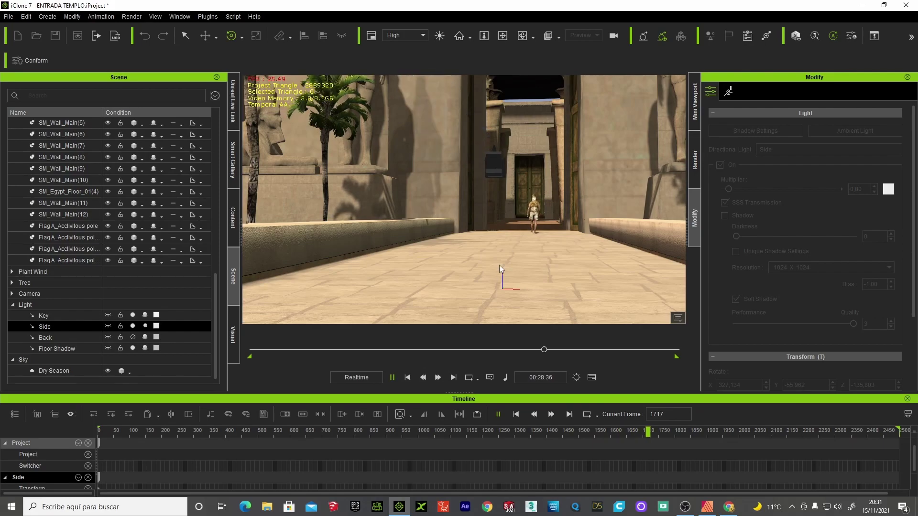
left_click(392, 378)
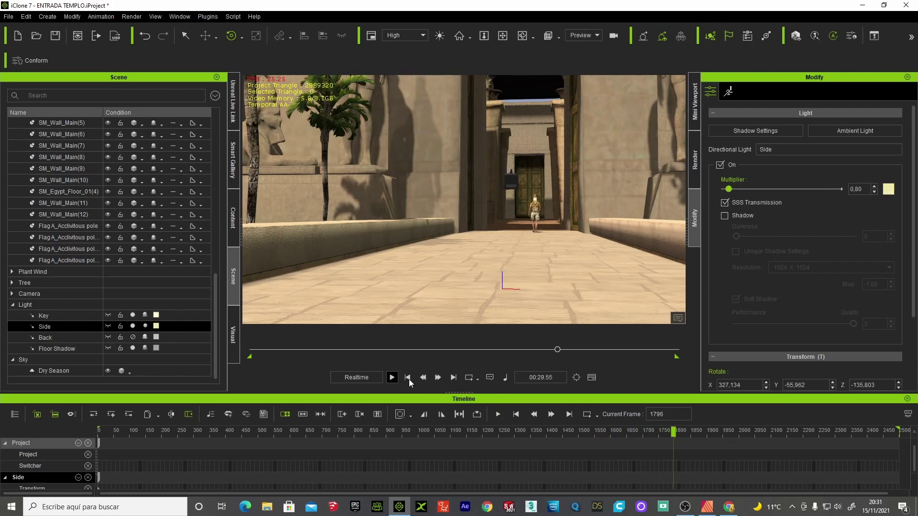
left_click(408, 378)
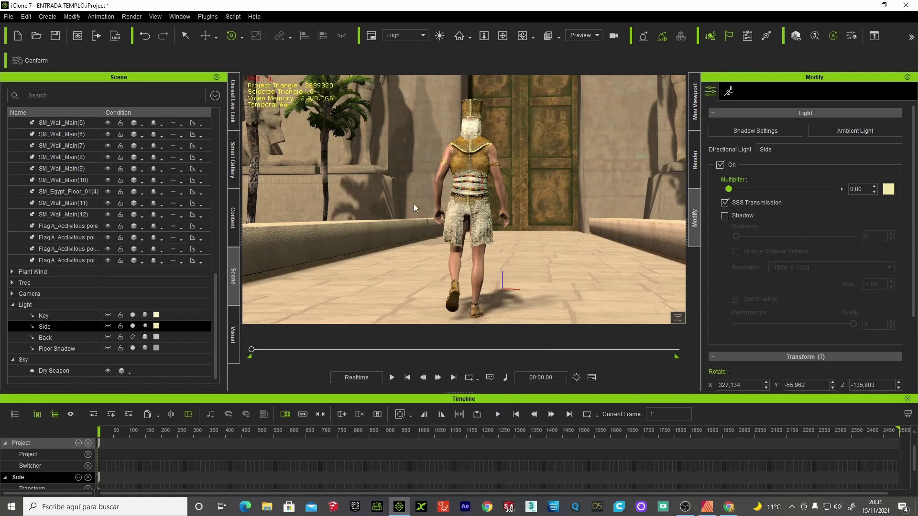
- Review the image-based lighting settings in the Visual panel
left_click(234, 334)
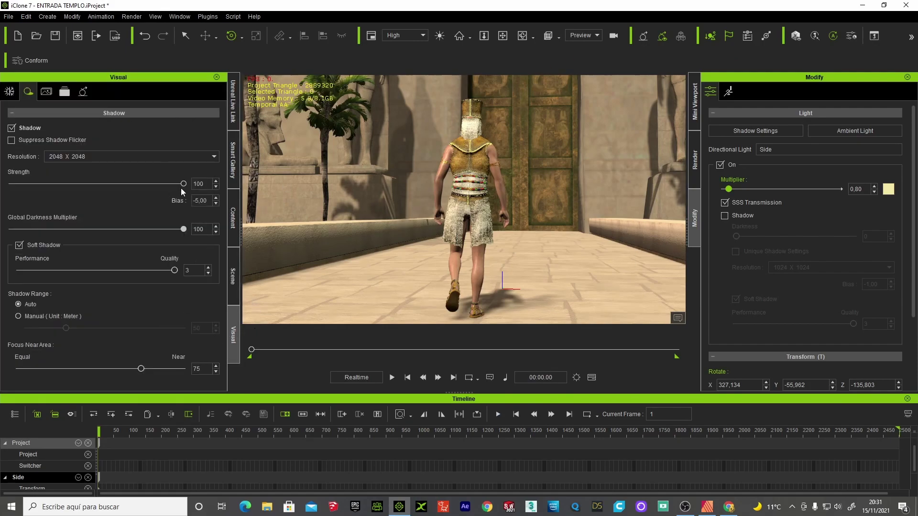
left_click(10, 91)
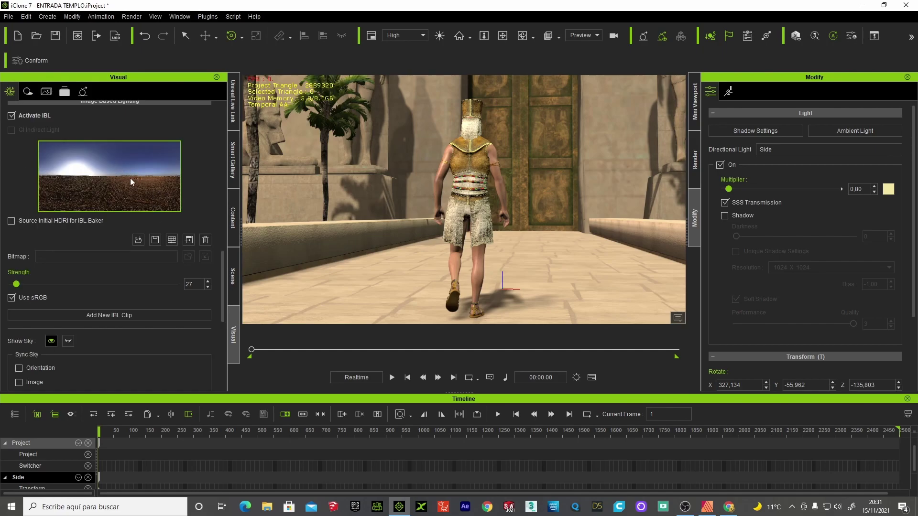
mouse_move(109, 176)
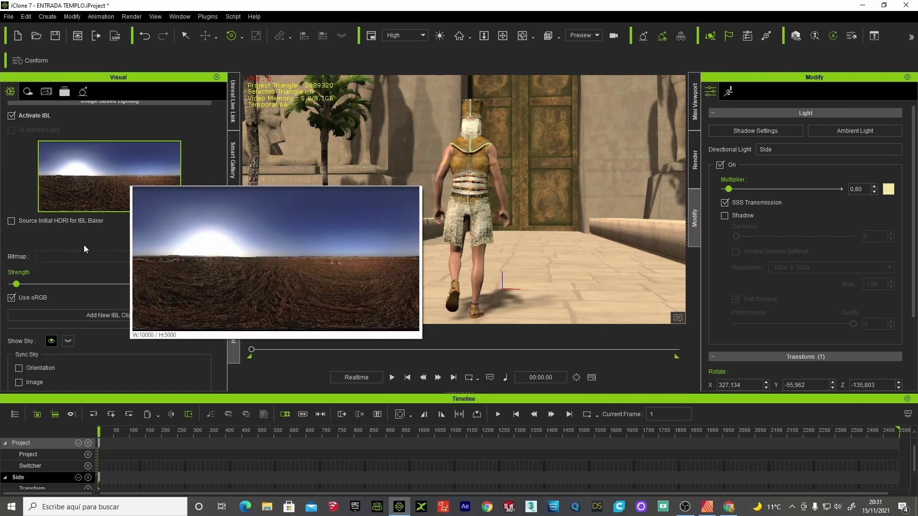
scroll(193, 211, "down", 3)
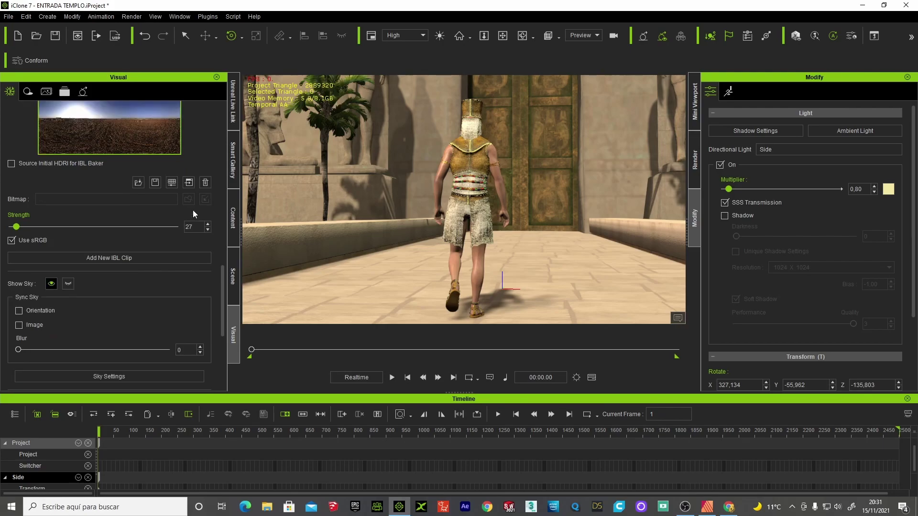
scroll(193, 210, "down", 1)
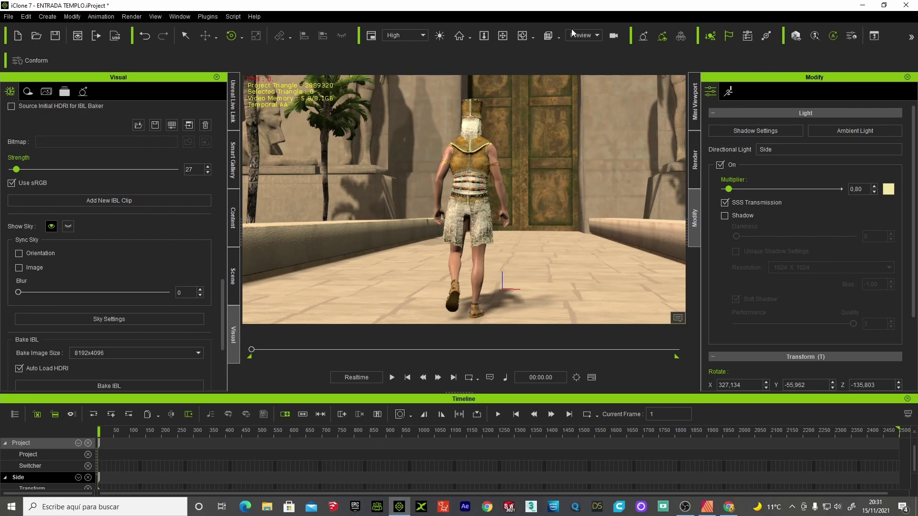
- Switch the viewport to the animated Camera and play its shot over the flags
left_click(597, 35)
left_click(585, 58)
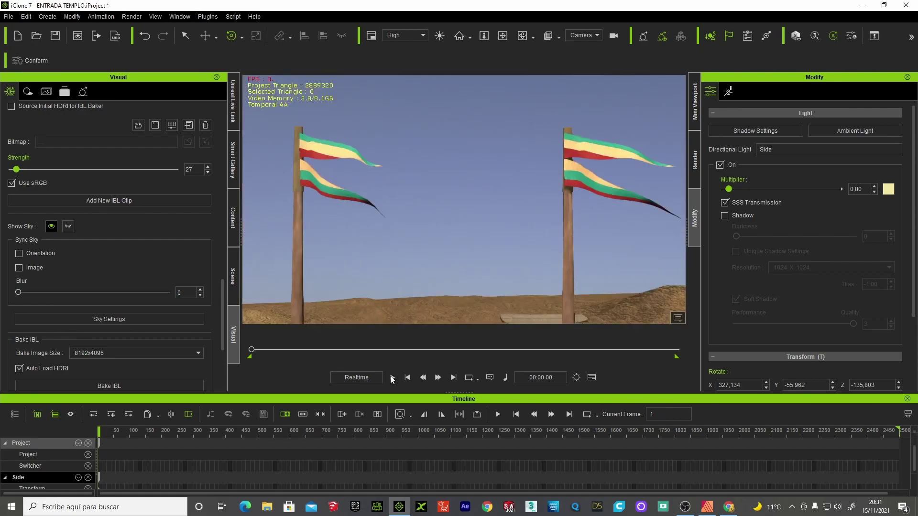
left_click(390, 378)
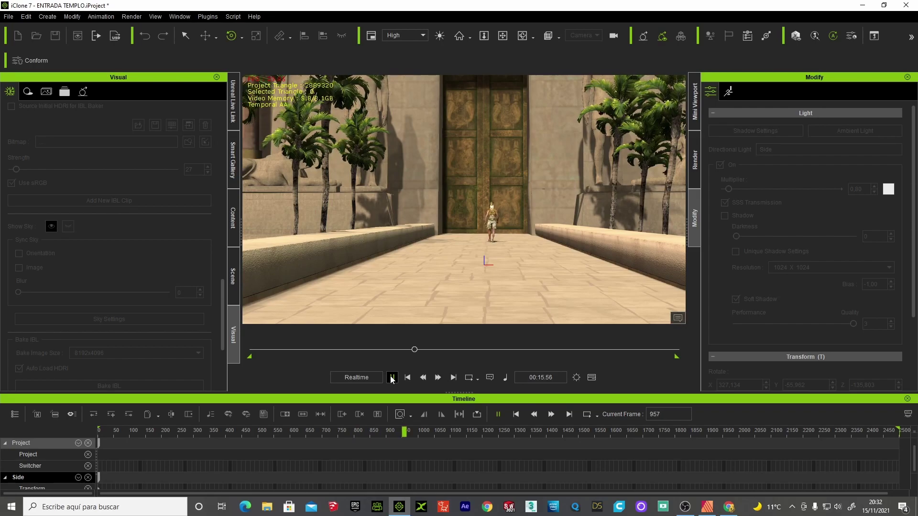
left_click(392, 377)
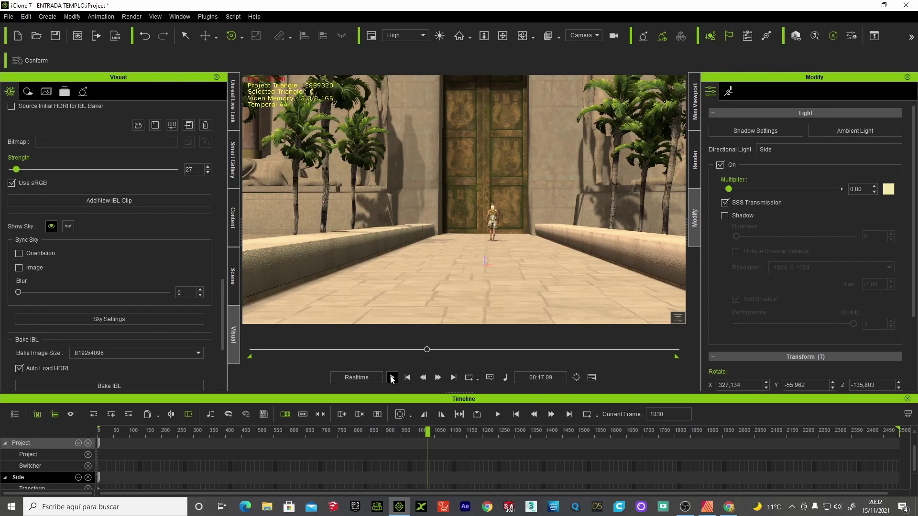
left_click(234, 276)
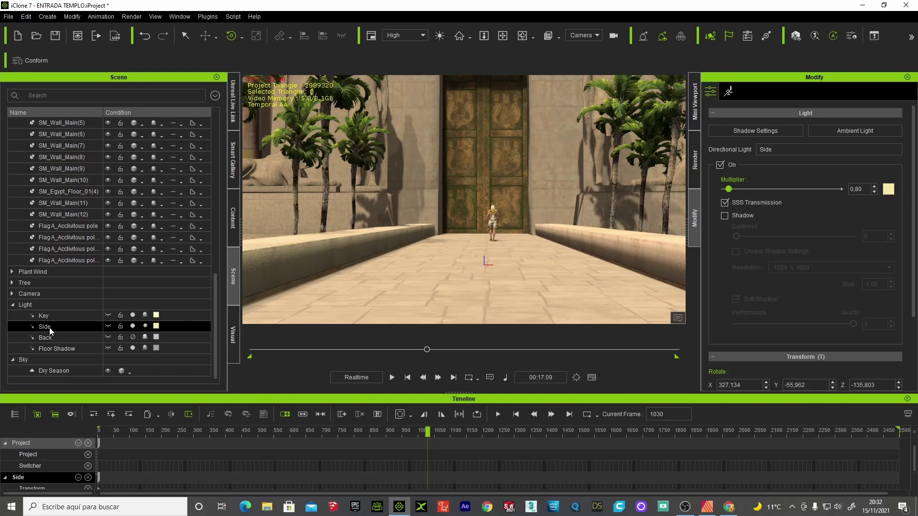
- In preview view, set the Floor Shadow light's shadow Darkness to 87 with Unique Shadow Settings on
left_click(62, 353)
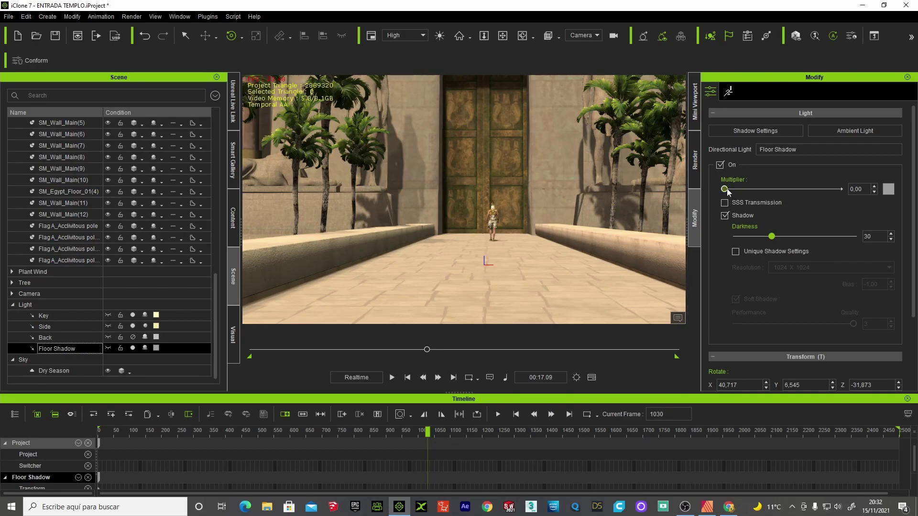
left_click(407, 378)
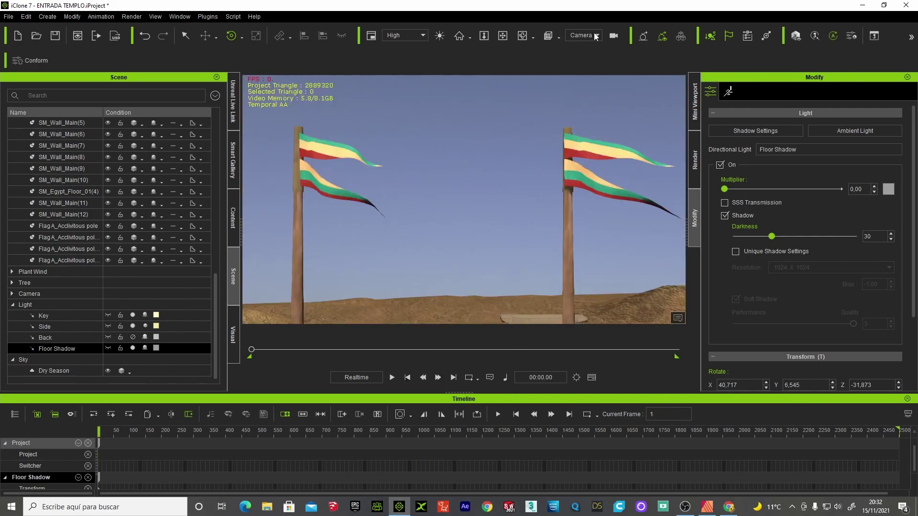
left_click(596, 36)
left_click(584, 45)
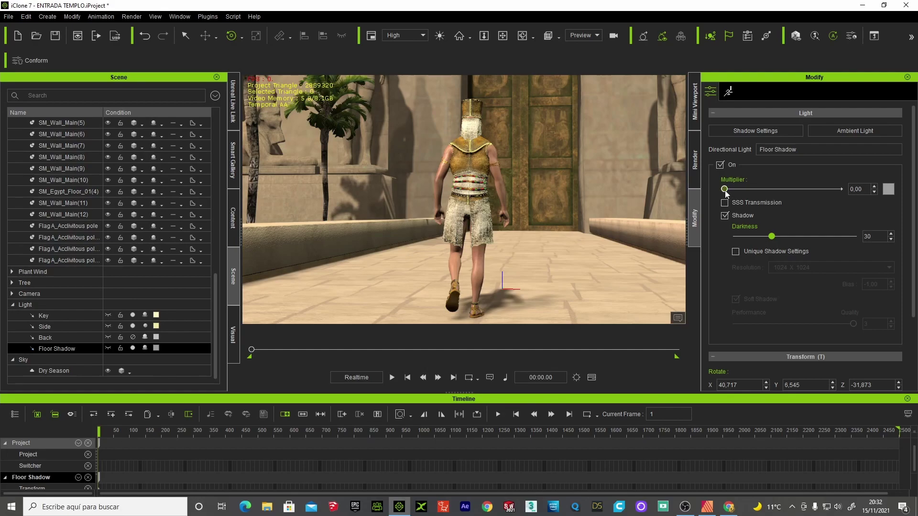
mouse_move(760, 193)
left_mouse_down()
mouse_move(809, 190)
mouse_move(722, 189)
left_mouse_up()
left_click_drag(772, 236, 838, 237)
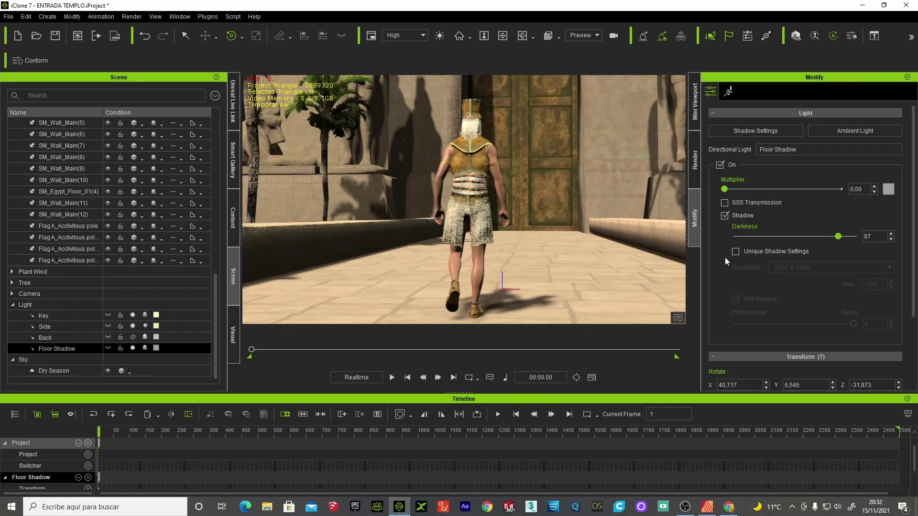
left_click(736, 252)
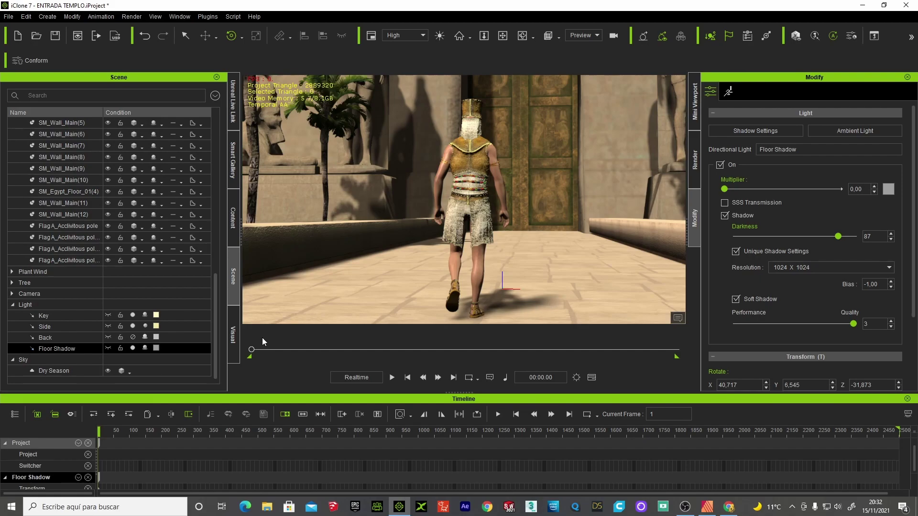
- Rotate the Floor Shadow light with the gizmo and match the Y rotation to 14,064
left_click(106, 352)
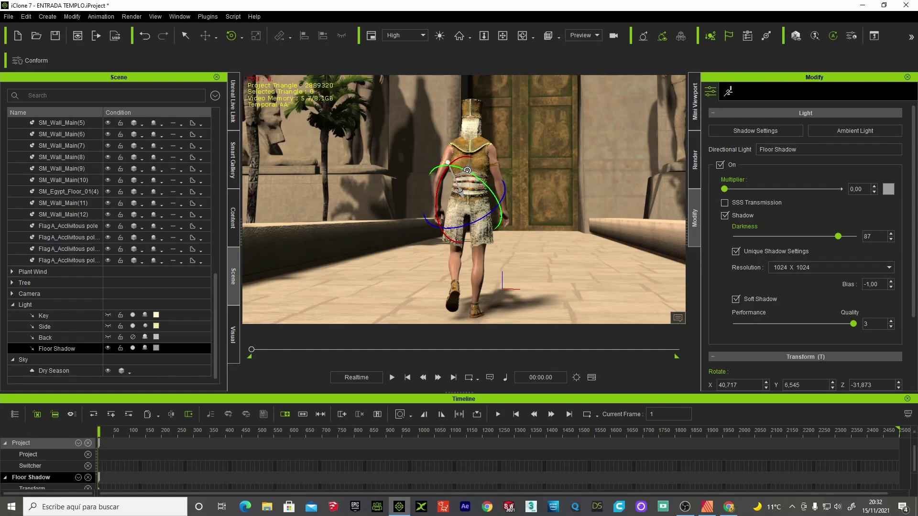
left_click_drag(468, 171, 473, 171)
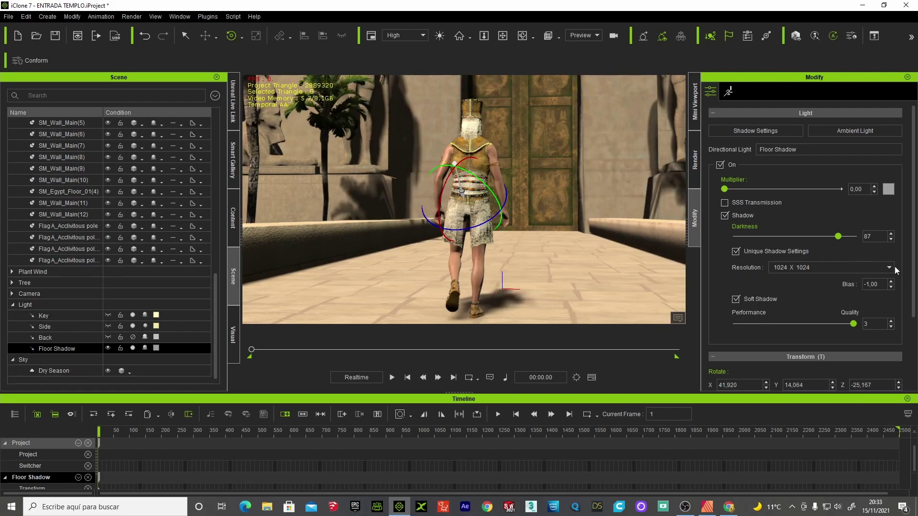
scroll(911, 276, "down", 3)
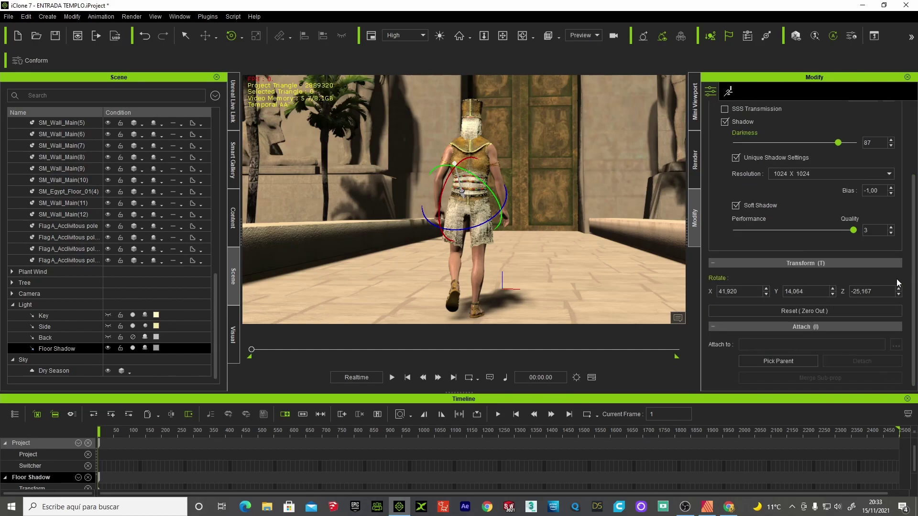
left_click(56, 317)
left_click(71, 351)
left_click(809, 290)
left_click_drag(809, 291, 793, 294)
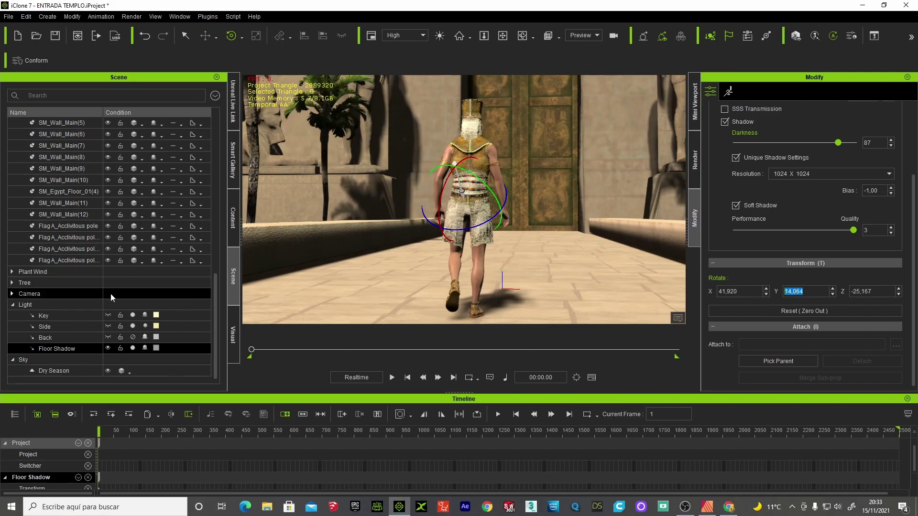
left_click(76, 315)
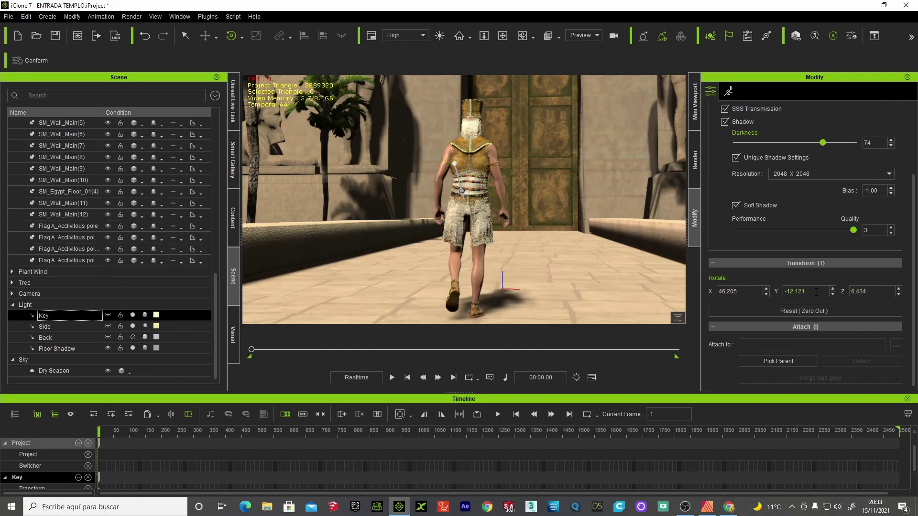
left_click_drag(817, 292, 752, 294)
type("14,064")
left_click(876, 292)
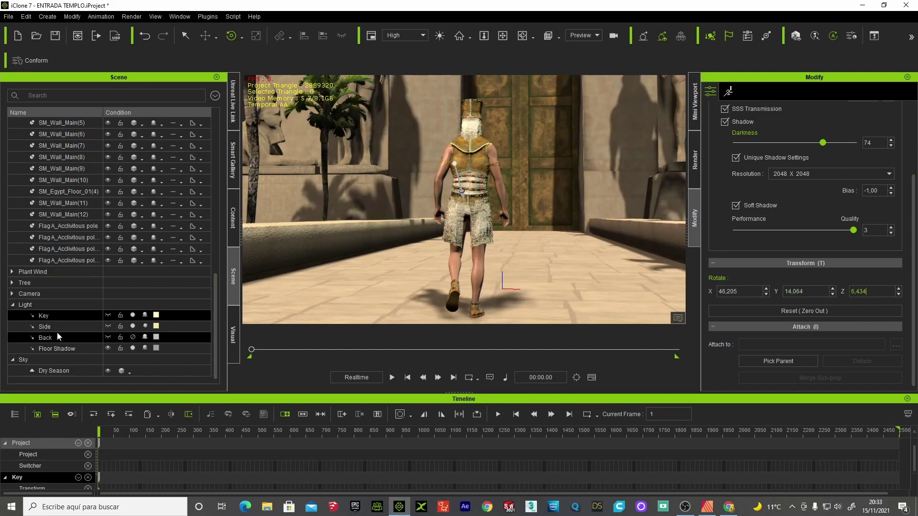
- Copy the Key light's Z rotation 6,434 into the Floor Shadow light
left_click(65, 351)
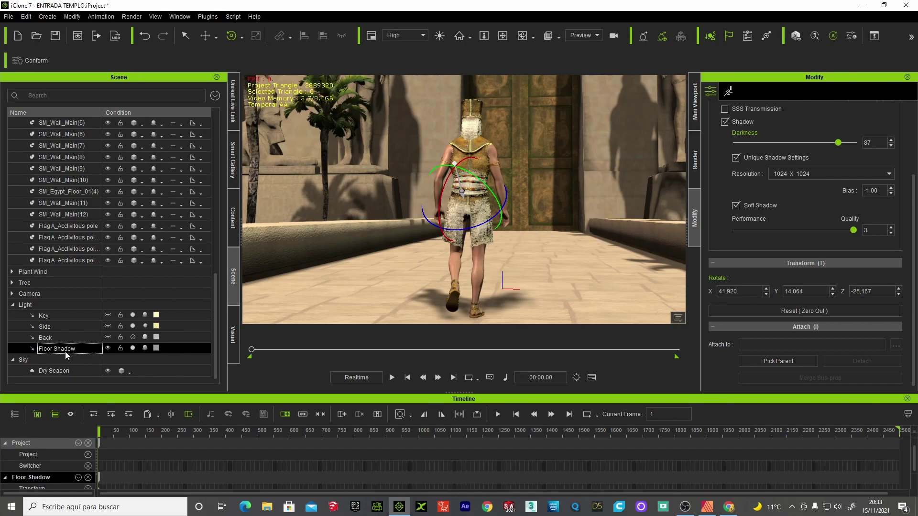
left_click_drag(65, 352, 50, 316)
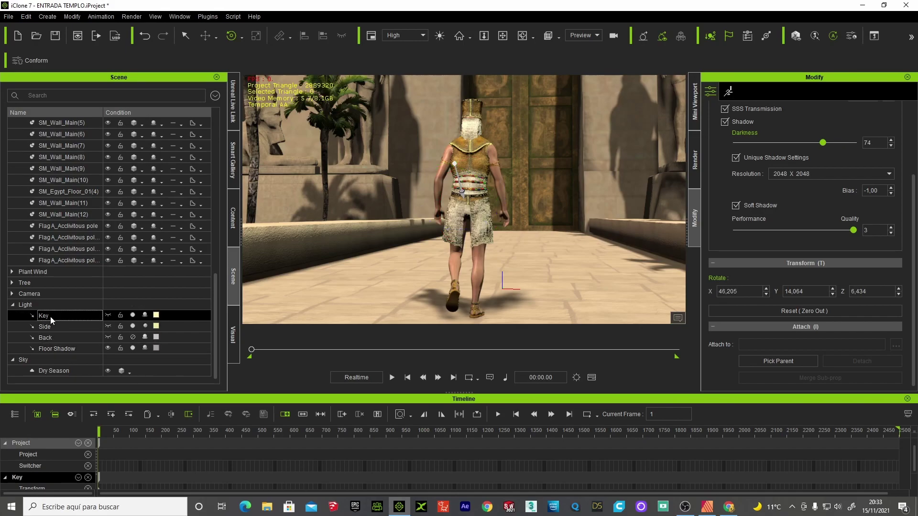
double_click(857, 292)
key("ctrl+c")
left_click(53, 350)
double_click(884, 289)
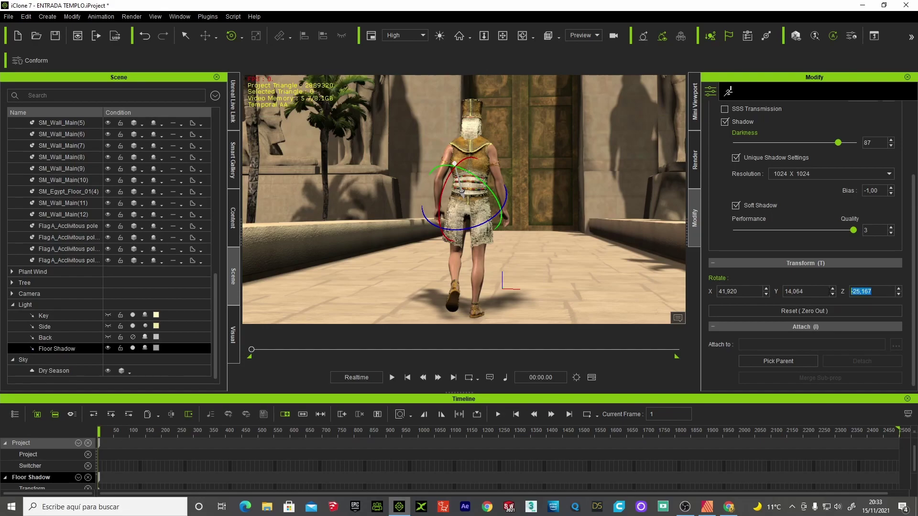
key("ctrl+v")
key("Return")
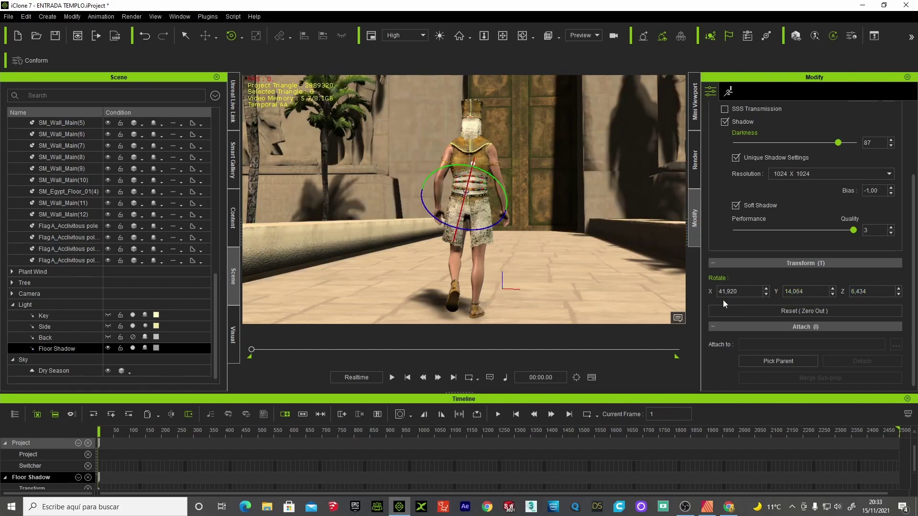
- Copy the Key light's X rotation 46,205 into Floor Shadow and hide the rotation gizmo
left_click(49, 321)
double_click(758, 290)
key("ctrl+c")
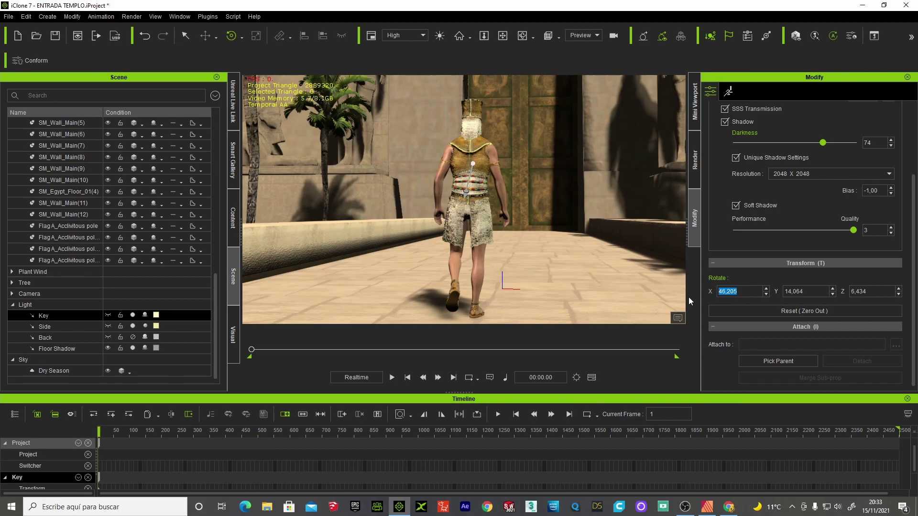
left_click(55, 349)
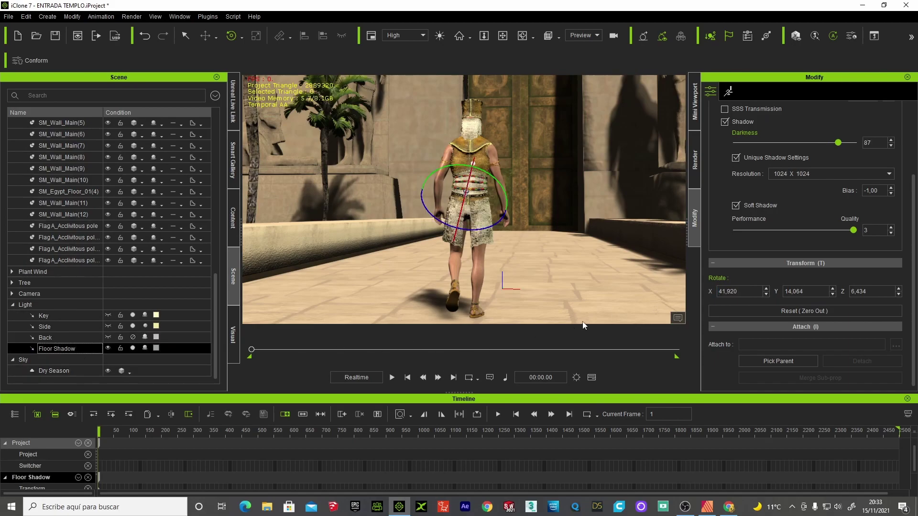
double_click(735, 292)
key("ctrl+v")
key("Return")
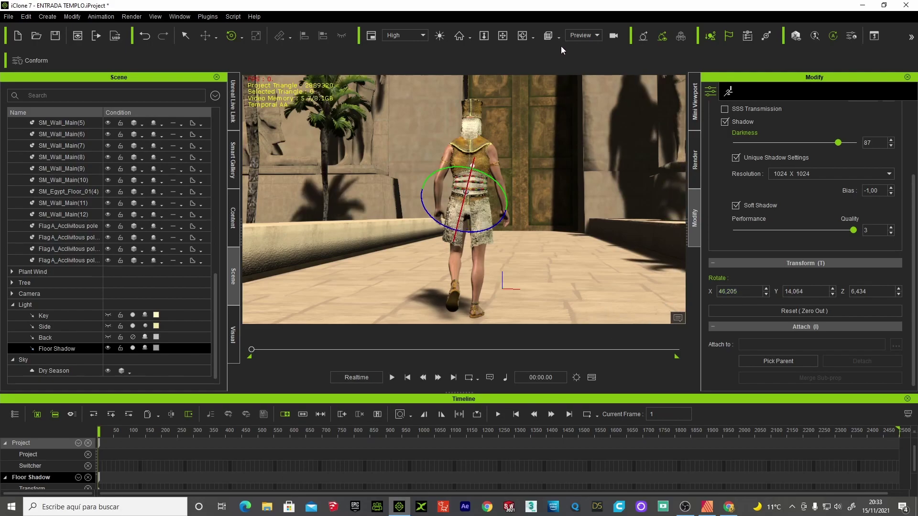
left_click(502, 36)
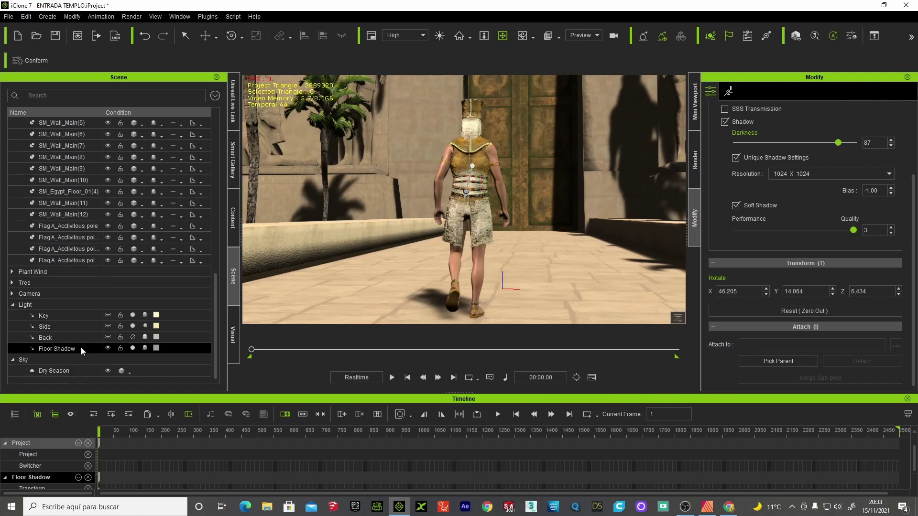
- Select CC3_Base_Plus and orbit behind the character so it faces the temple door
left_click(109, 350)
mouse_move(536, 160)
left_mouse_down()
mouse_move(479, 183)
mouse_move(320, 164)
mouse_move(329, 186)
mouse_move(353, 200)
mouse_move(494, 198)
mouse_move(458, 248)
left_mouse_up()
left_click(320, 164)
mouse_move(377, 262)
left_mouse_down()
mouse_move(549, 219)
mouse_move(538, 241)
mouse_move(519, 224)
left_mouse_up()
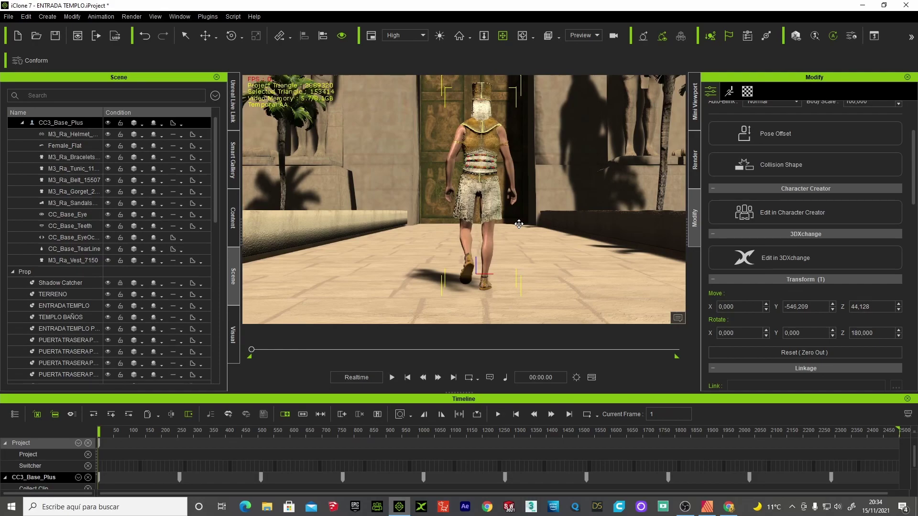
- Play the character's walk toward the door, then stop and rewind to frame 1
left_click(391, 378)
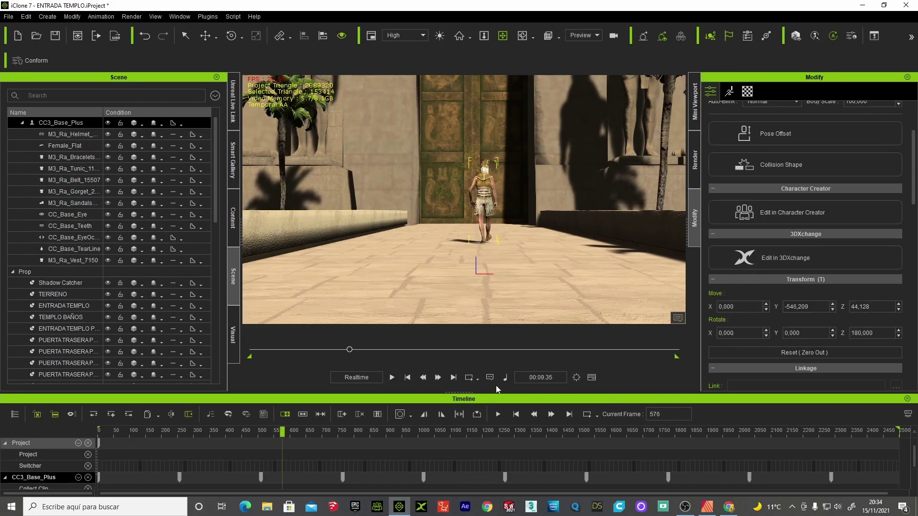
scroll(533, 207, "up", 2)
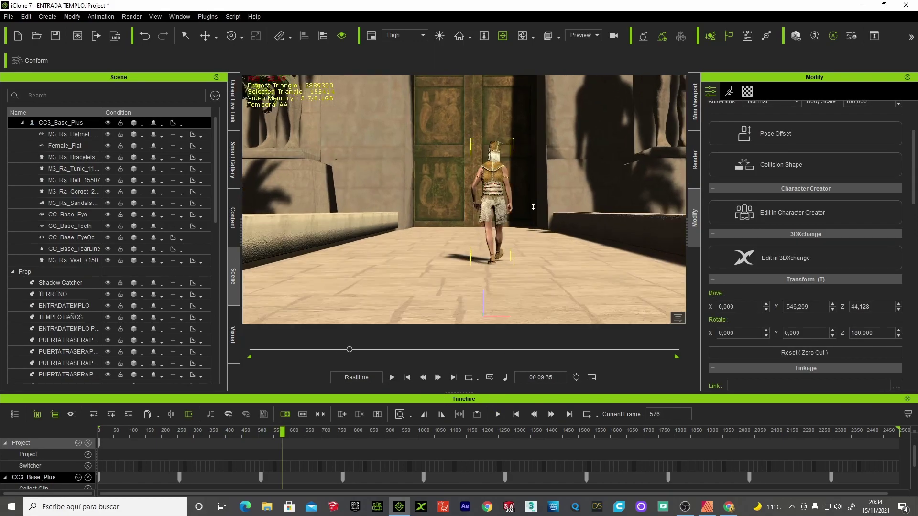
scroll(533, 207, "up", 2)
scroll(533, 207, "up", 2)
scroll(533, 206, "up", 2)
scroll(533, 206, "up", 1)
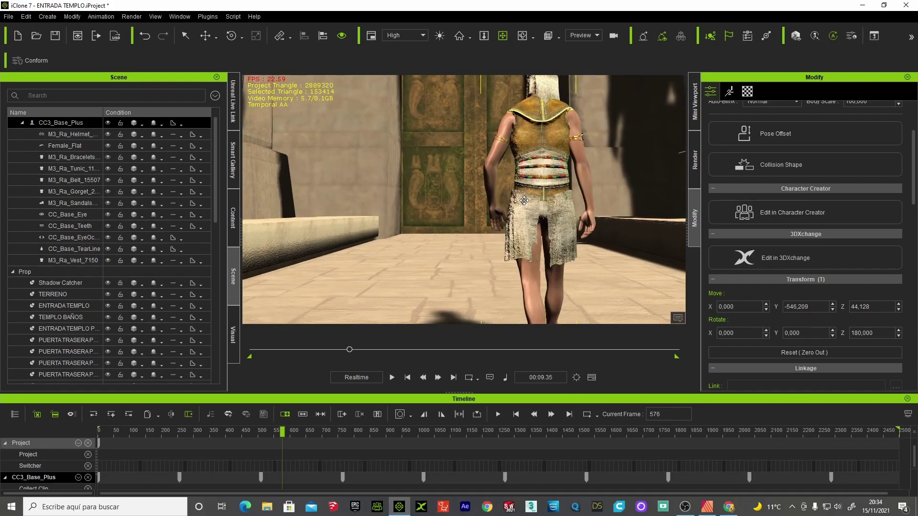
scroll(533, 206, "up", 1)
scroll(533, 206, "up", 1)
scroll(541, 199, "up", 1)
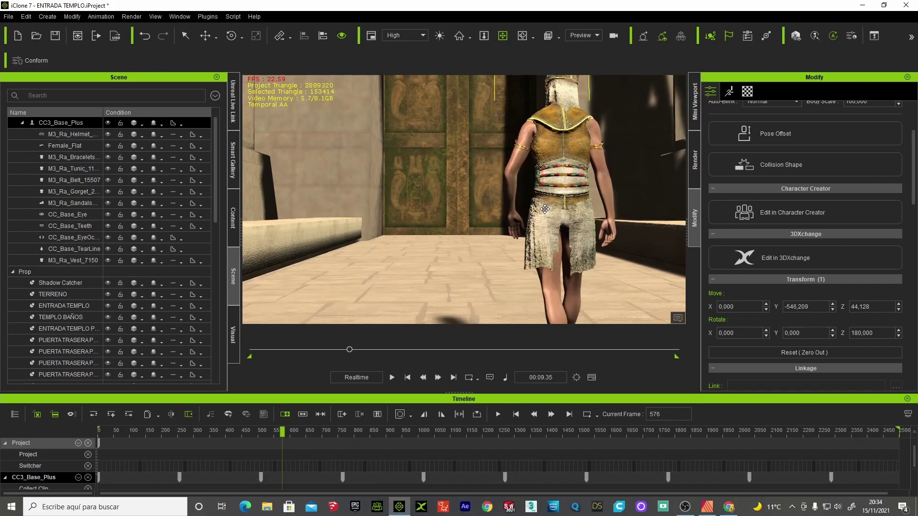
left_click(391, 378)
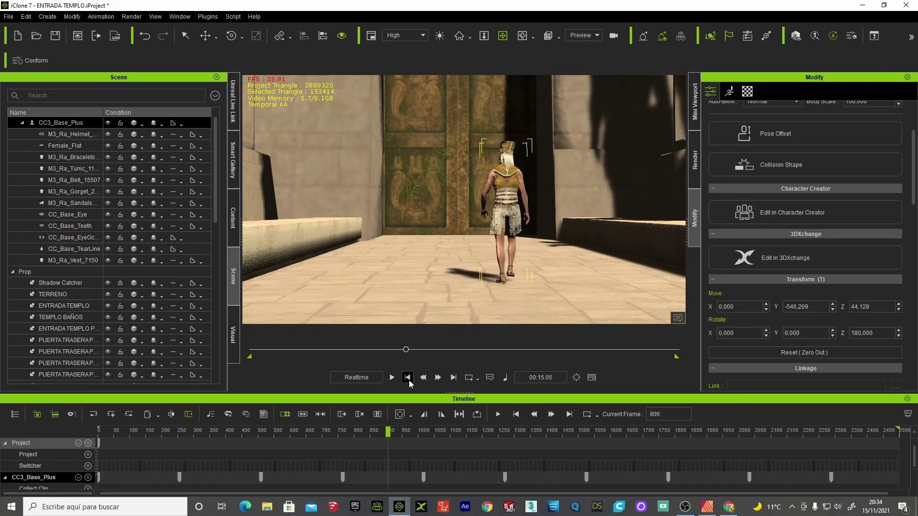
left_click(408, 380)
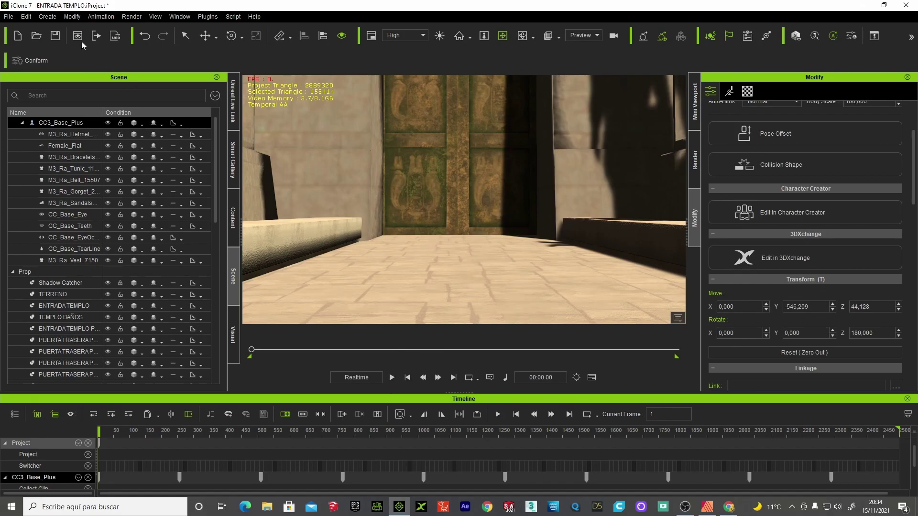
left_click(48, 17)
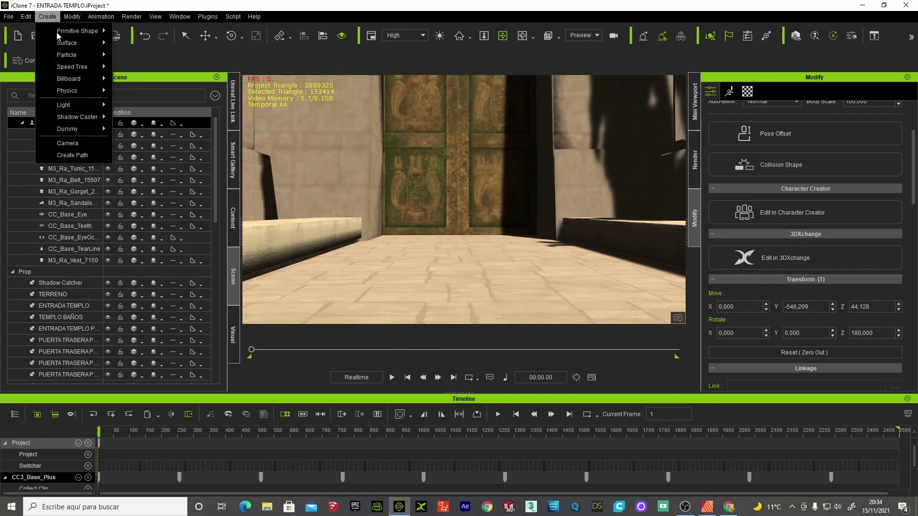
- Add Camera(0), then play the animated Camera shot of the flags and rewind to start
left_click(75, 146)
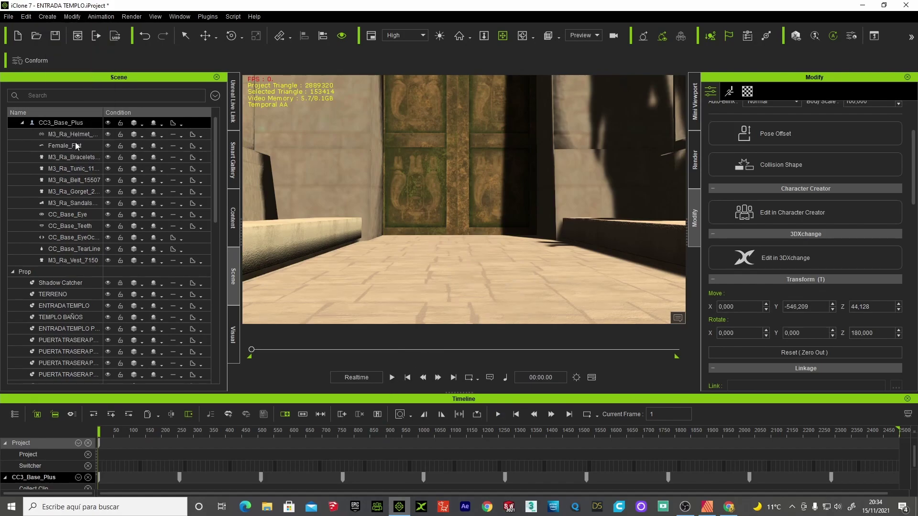
left_click(604, 35)
left_click(583, 60)
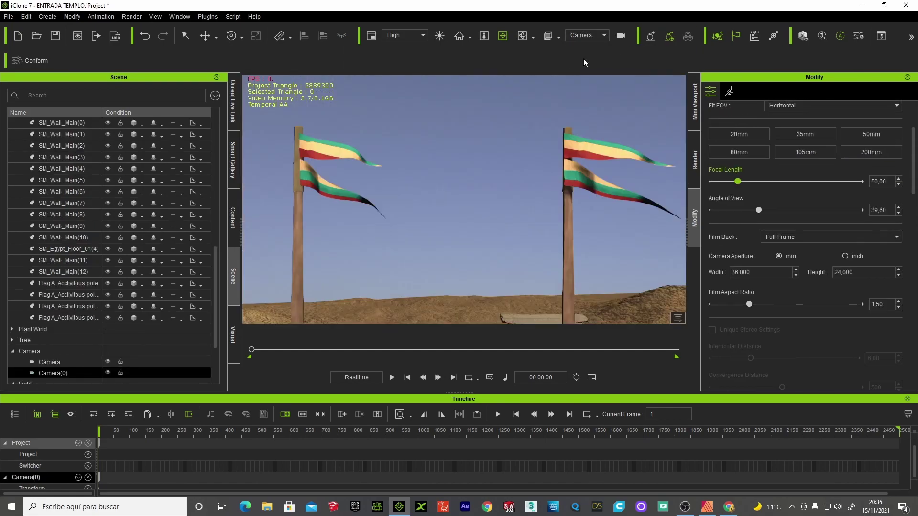
left_click(392, 378)
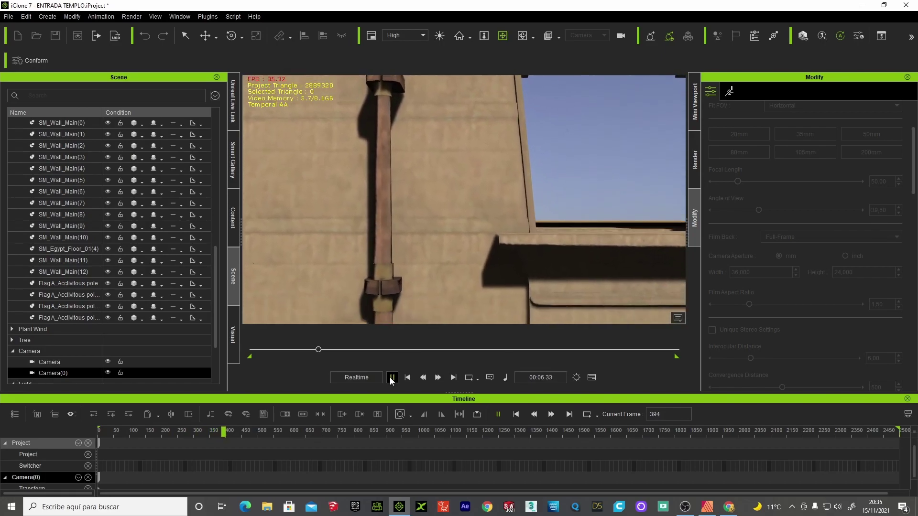
left_click(392, 378)
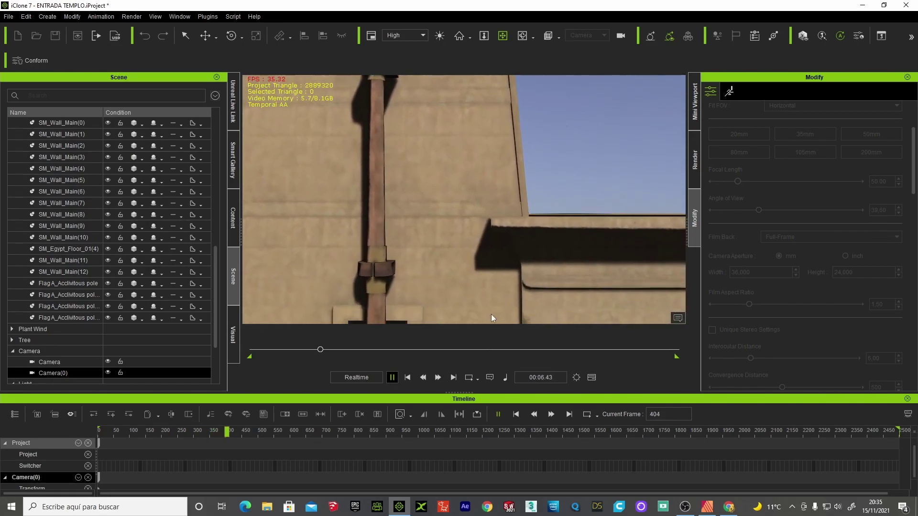
left_click(407, 377)
- Return to the free Preview view and select the Floor Shadow light
left_click(604, 36)
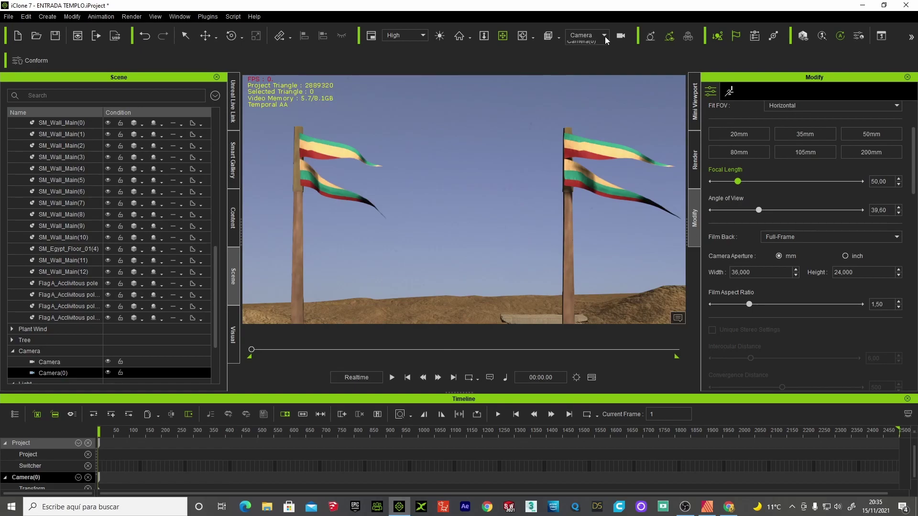
left_click(583, 45)
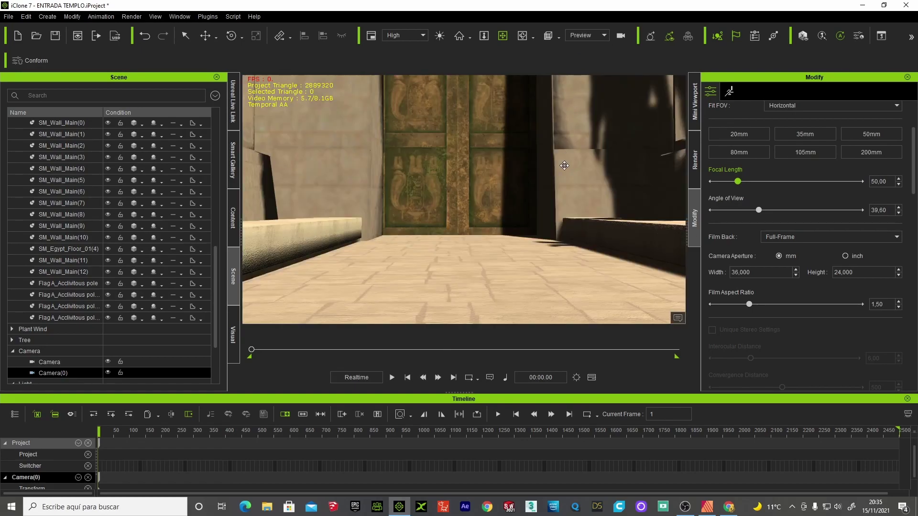
scroll(178, 348, "down", 3)
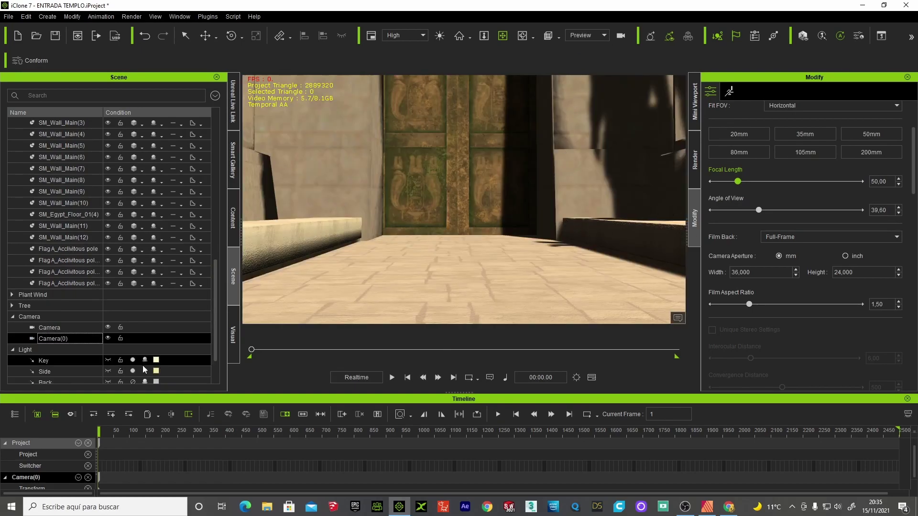
left_click(77, 351)
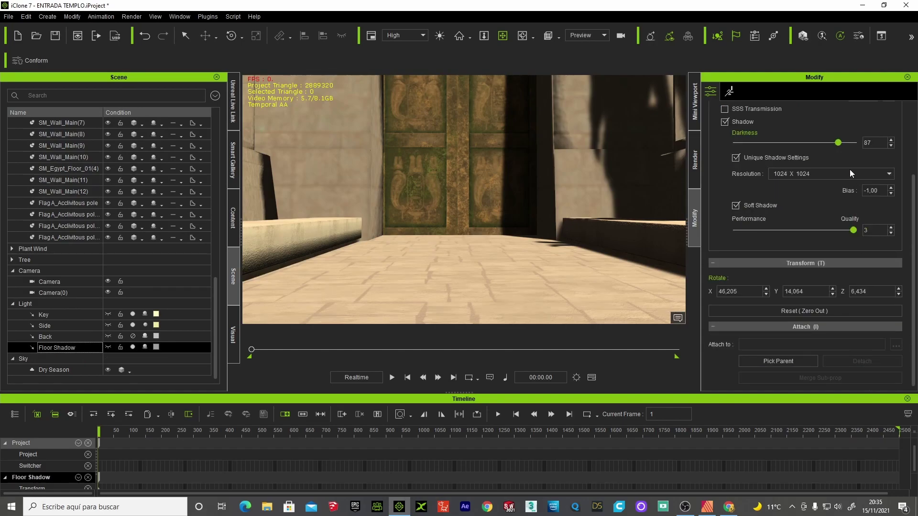
- Lower the Floor Shadow light's Shadow Darkness from 87 to 29
left_click(838, 144)
left_click_drag(803, 147, 774, 147)
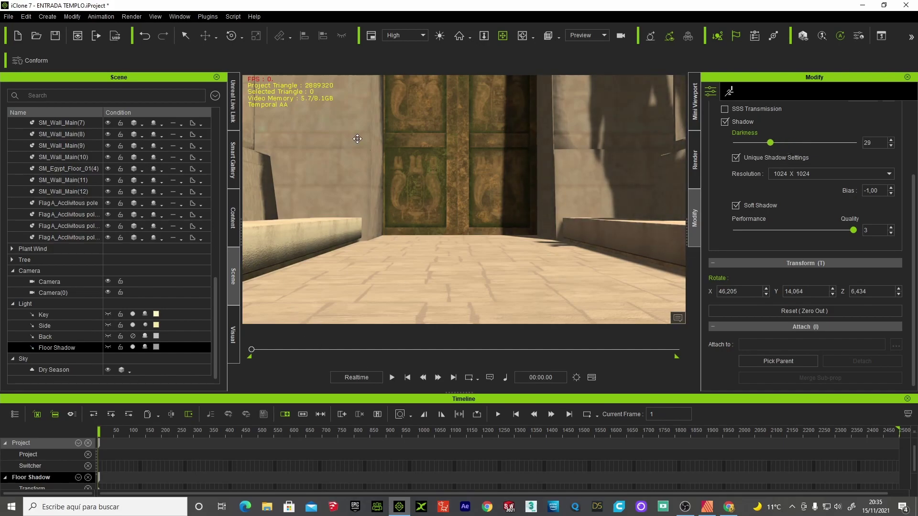
left_click(604, 36)
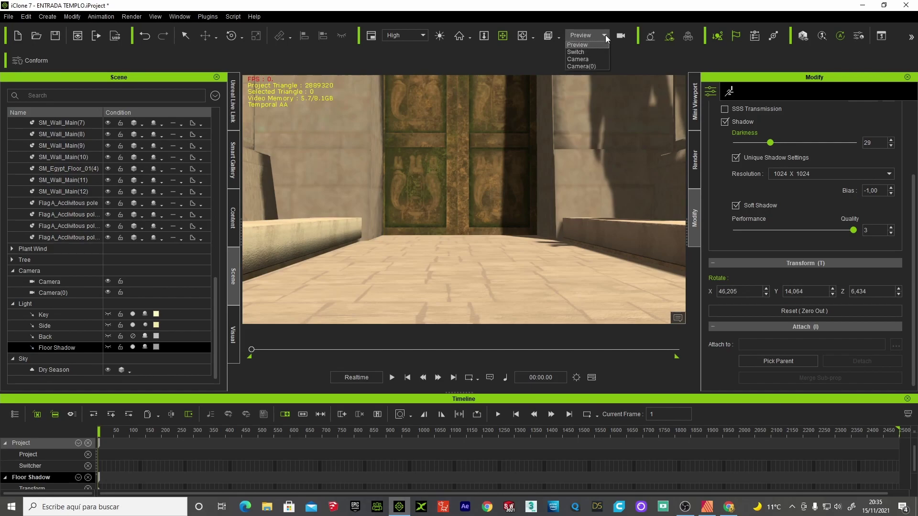
- Play the animation through Camera, then through Camera(0), and pause
left_click(583, 59)
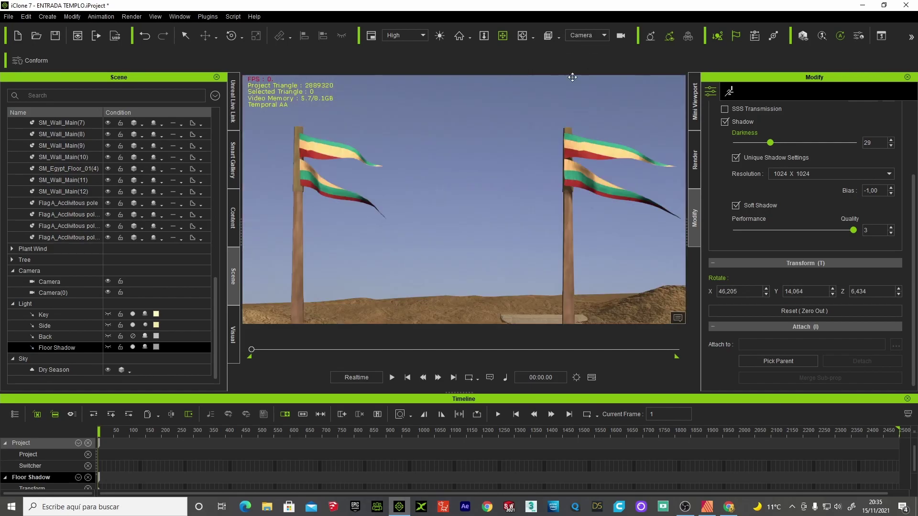
left_click(393, 378)
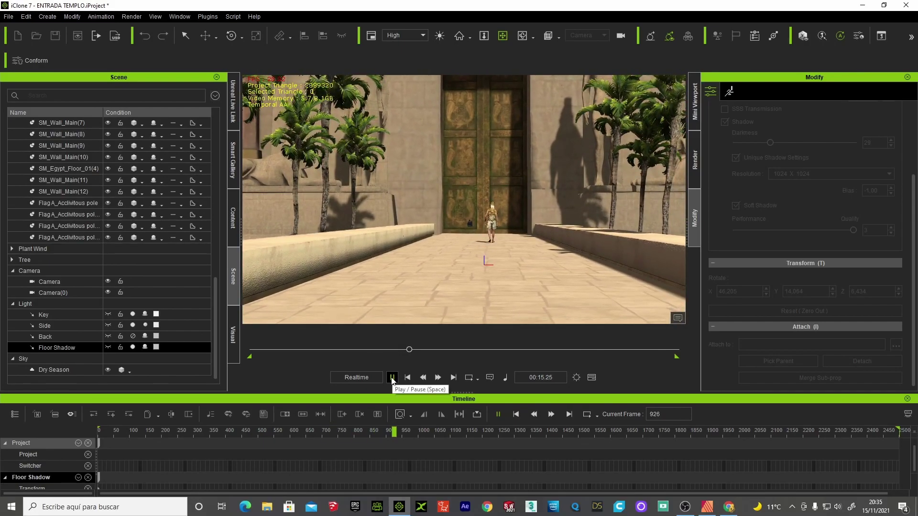
left_click(598, 35)
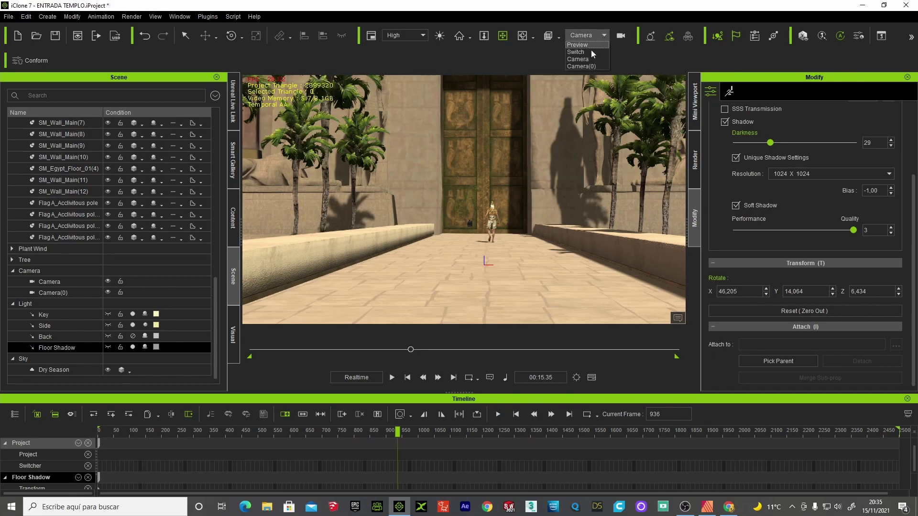
left_click(577, 66)
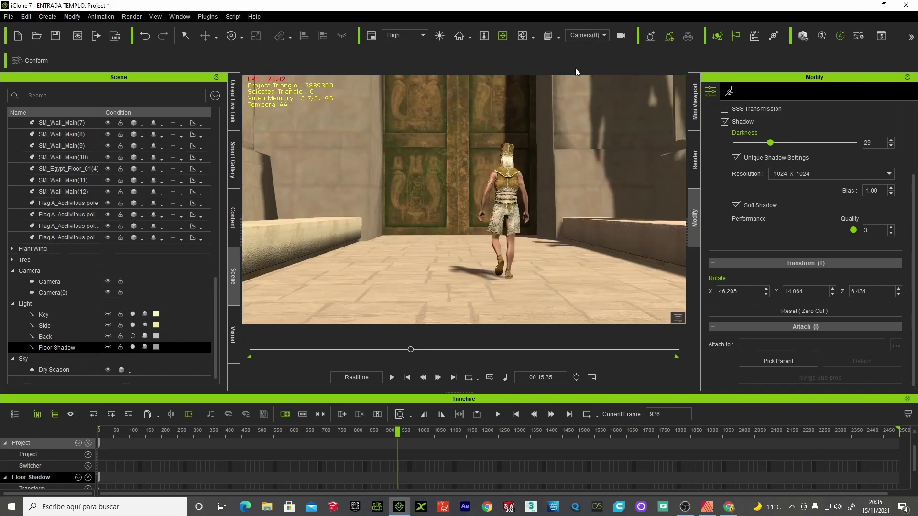
left_click(392, 378)
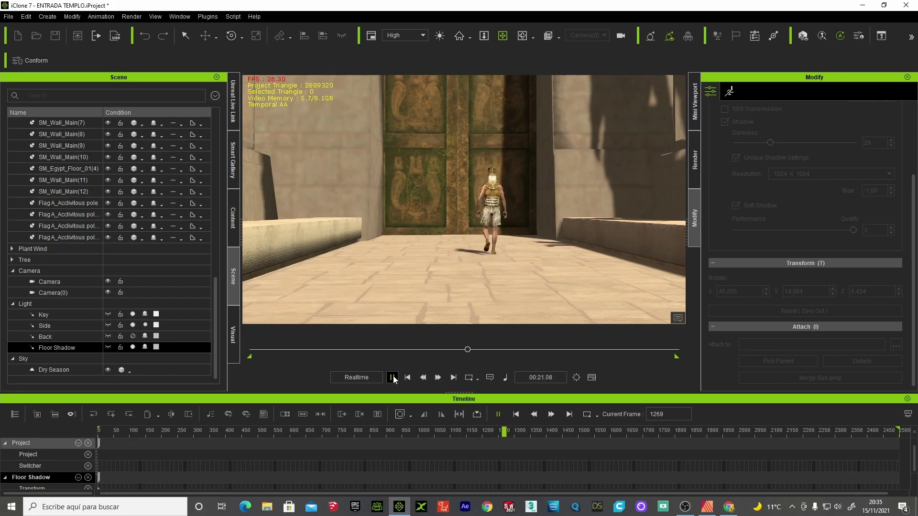
key("space")
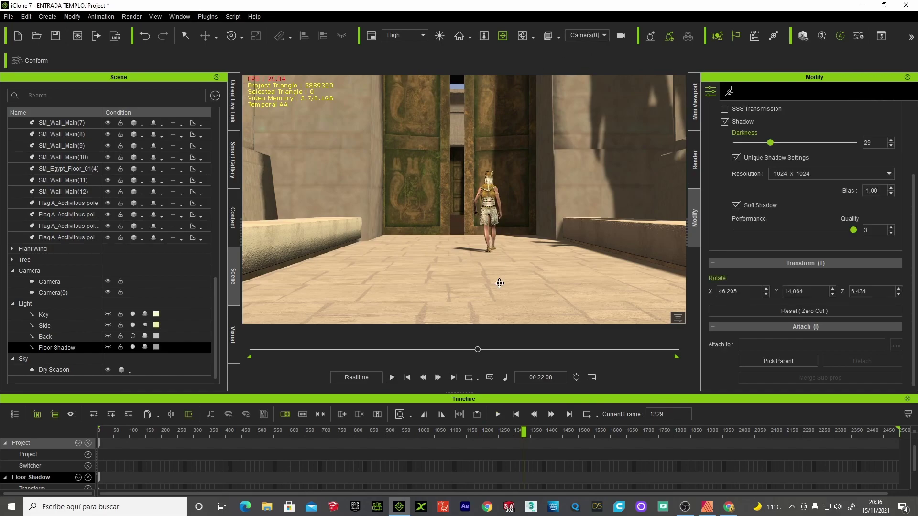
- Scrub to frame 1241, replay through Camera, and rewind to frame 1
left_click_drag(523, 432, 495, 431)
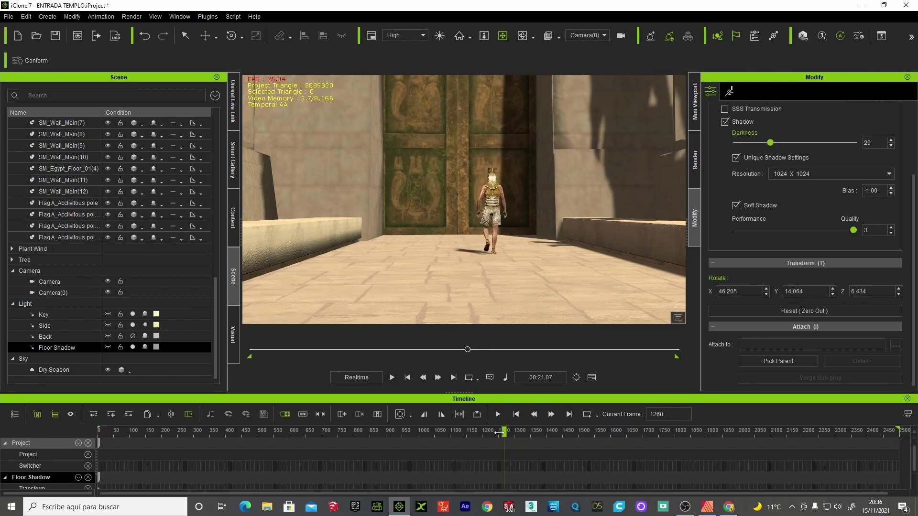
left_click(603, 35)
left_click(578, 59)
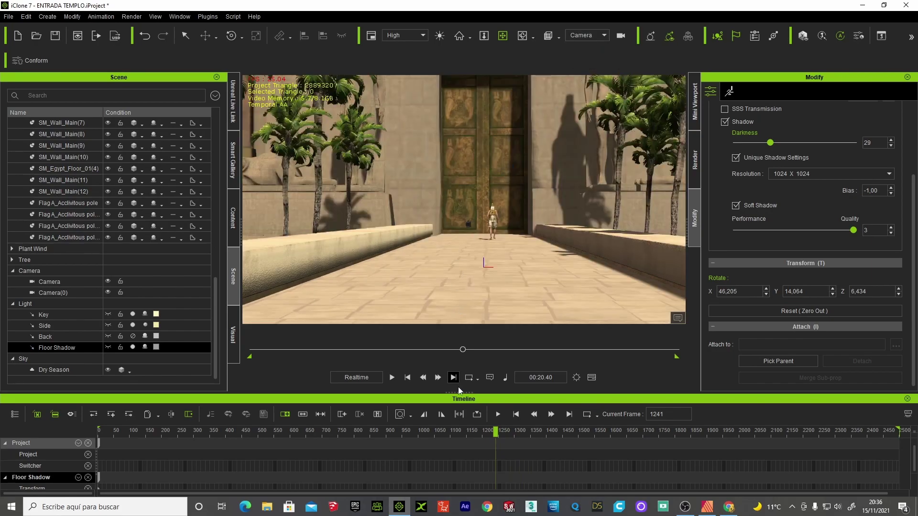
left_click(392, 378)
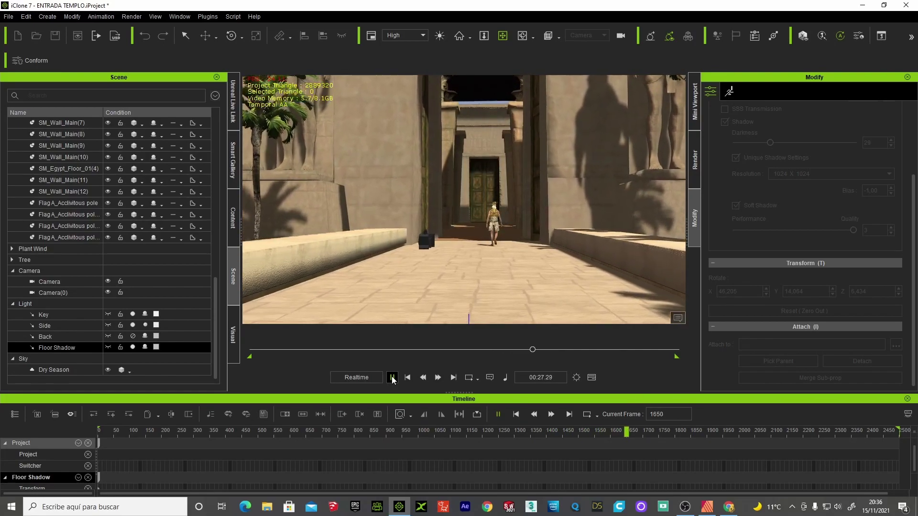
left_click(392, 378)
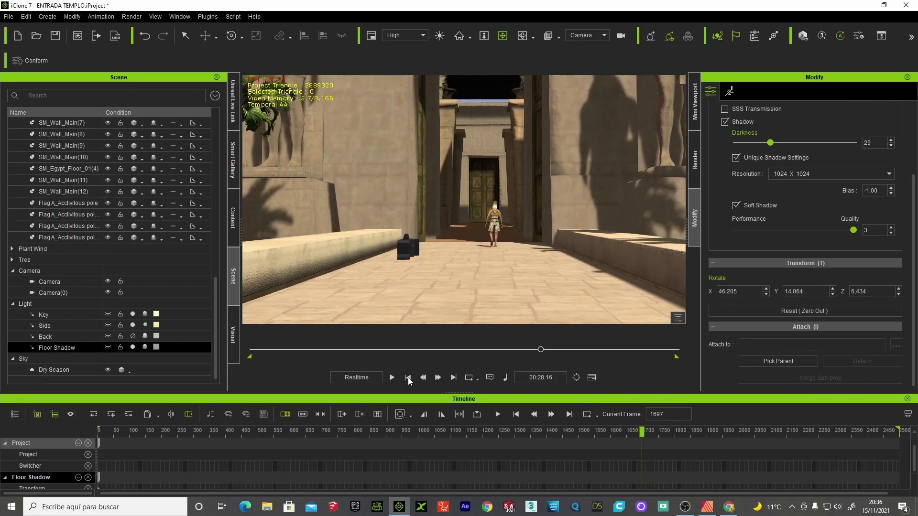
left_click(408, 378)
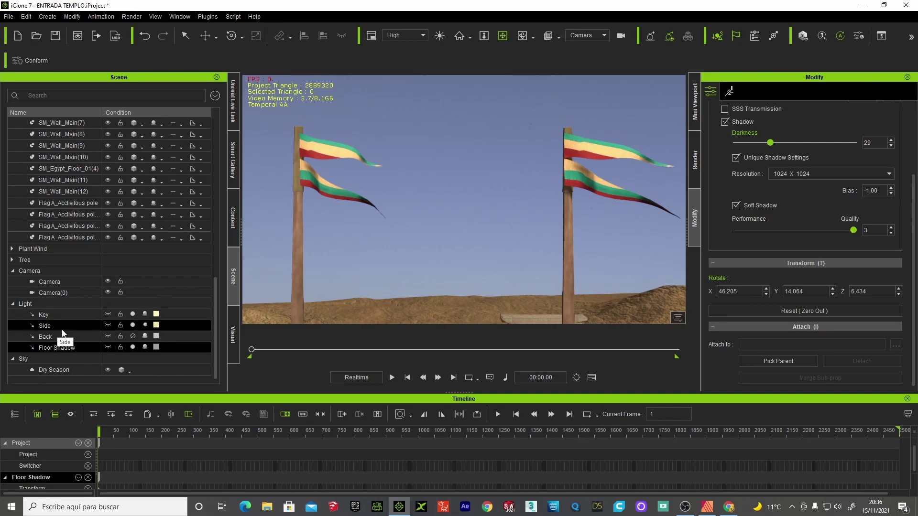
- Select the Dry Season sky and show its texture settings beside Image Based Lighting (strength 27)
left_click(233, 337)
scroll(184, 223, "down", 2)
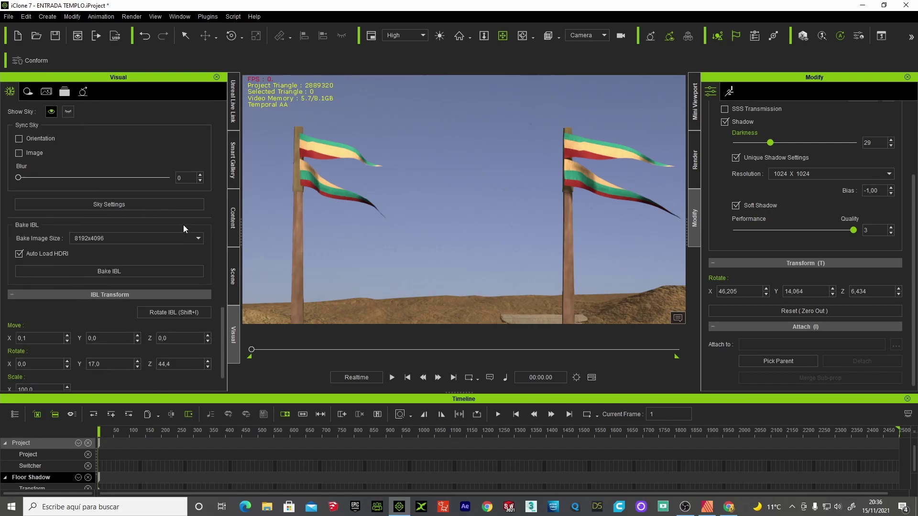
scroll(184, 229, "up", 2)
scroll(183, 229, "up", 3)
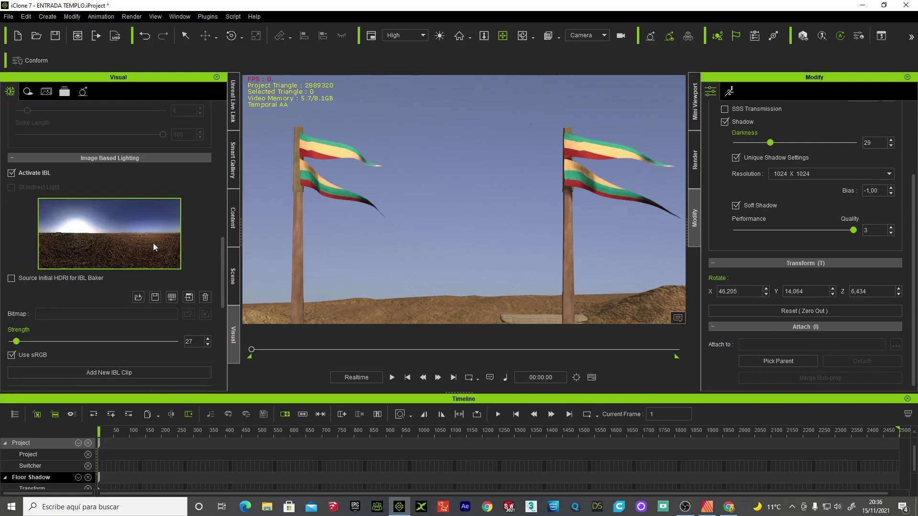
left_click(232, 217)
left_click(233, 277)
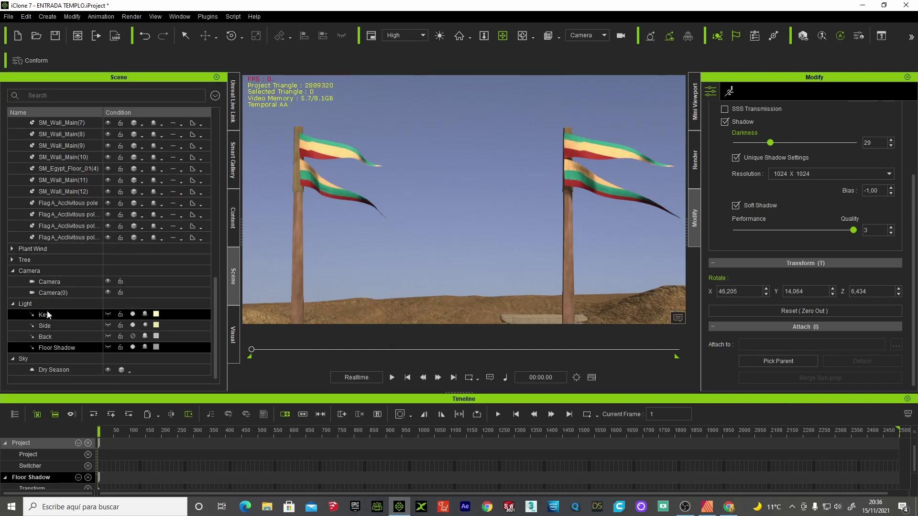
left_click(55, 347)
left_click(51, 371)
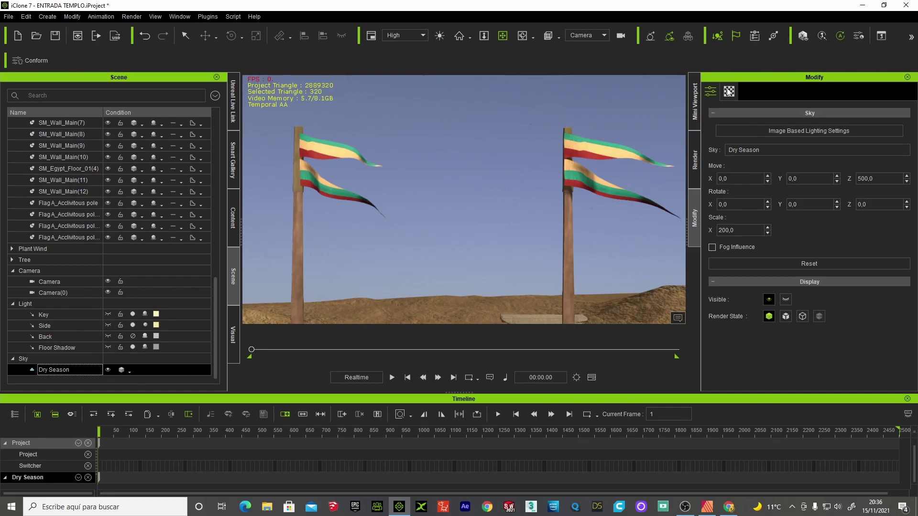
left_click(728, 91)
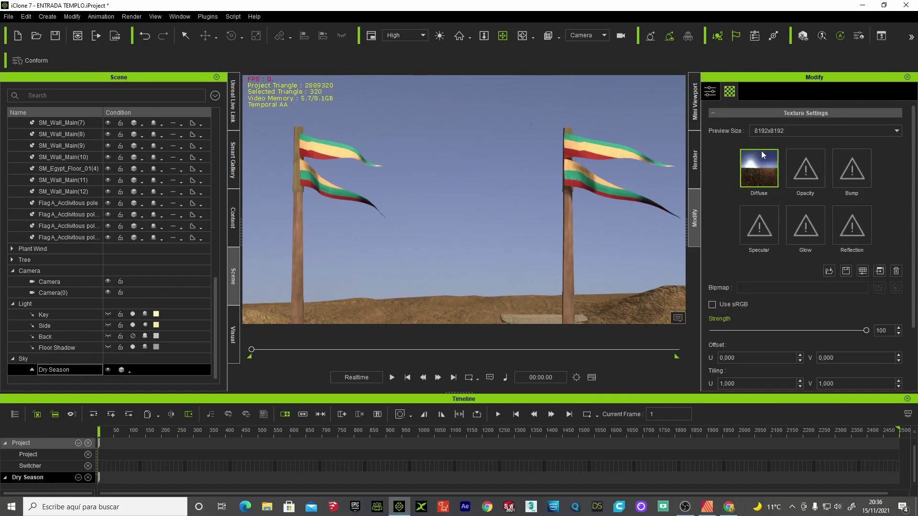
mouse_move(758, 168)
left_click(234, 330)
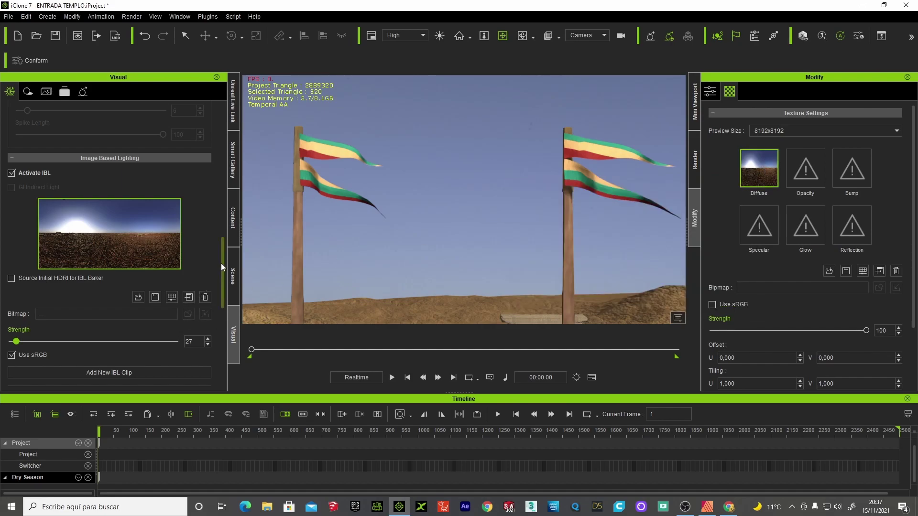
- Toggle Show Sky off and back on, then enable Fog Influence for the Dry Season sky
left_click_drag(222, 264, 226, 305)
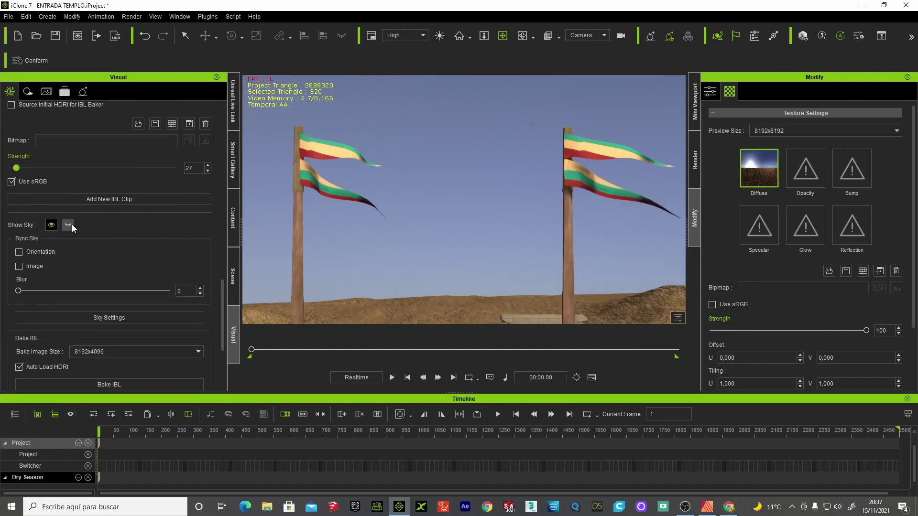
left_click(71, 225)
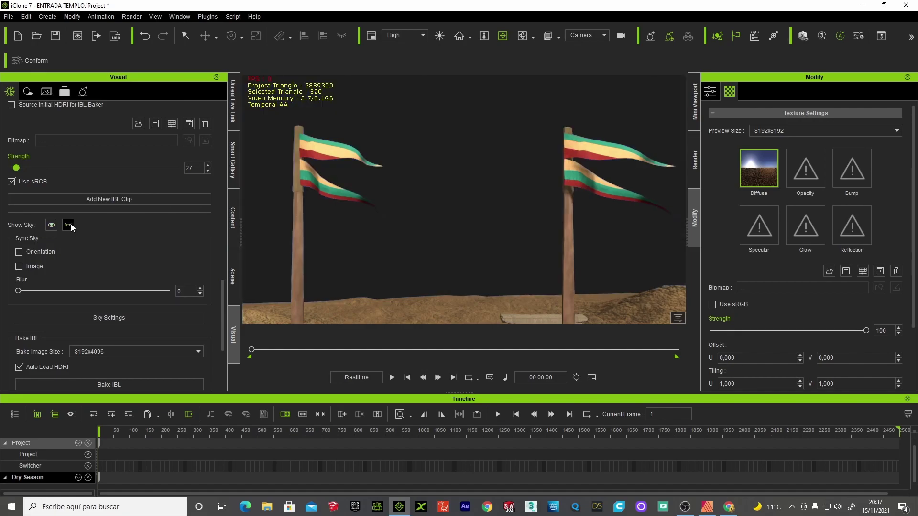
left_click(711, 92)
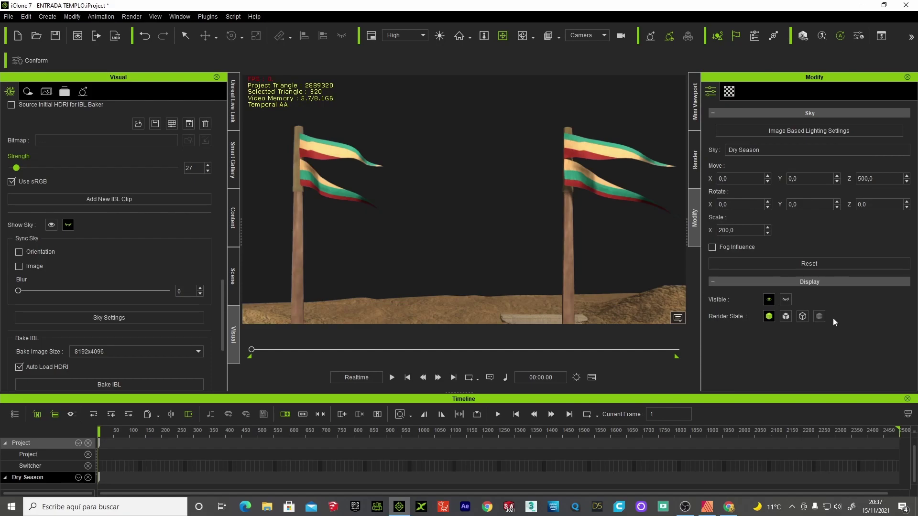
left_click(786, 299)
left_click(770, 300)
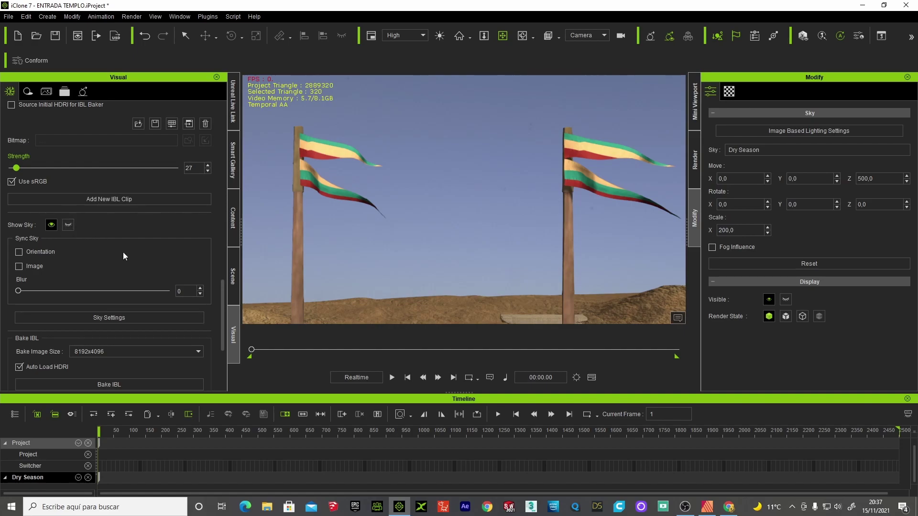
left_click(790, 300)
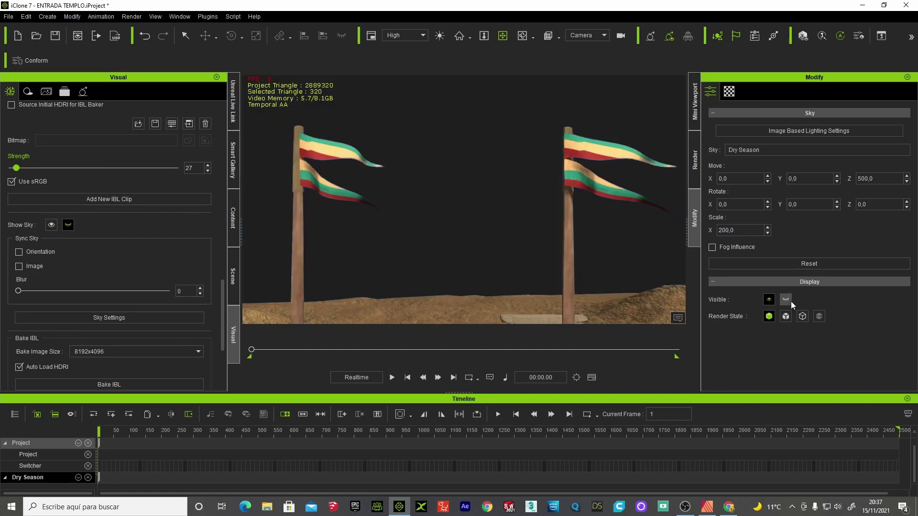
left_click(49, 225)
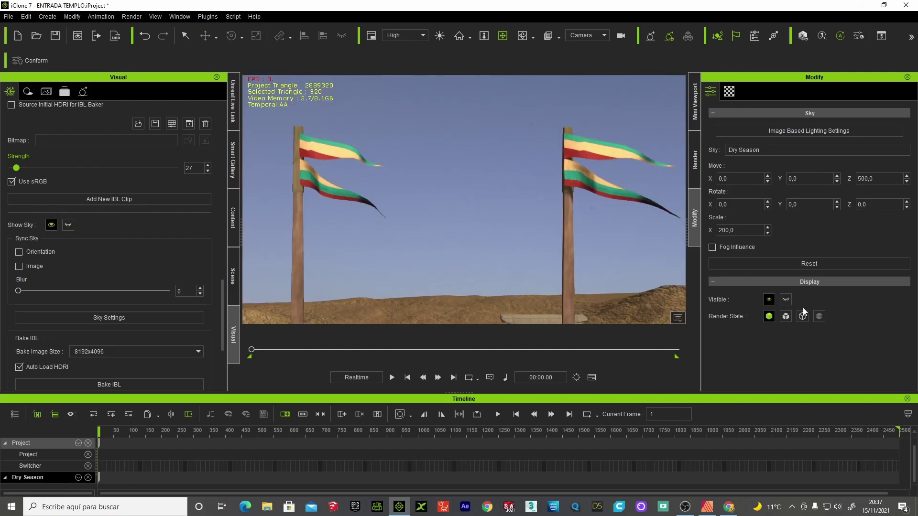
left_click(711, 247)
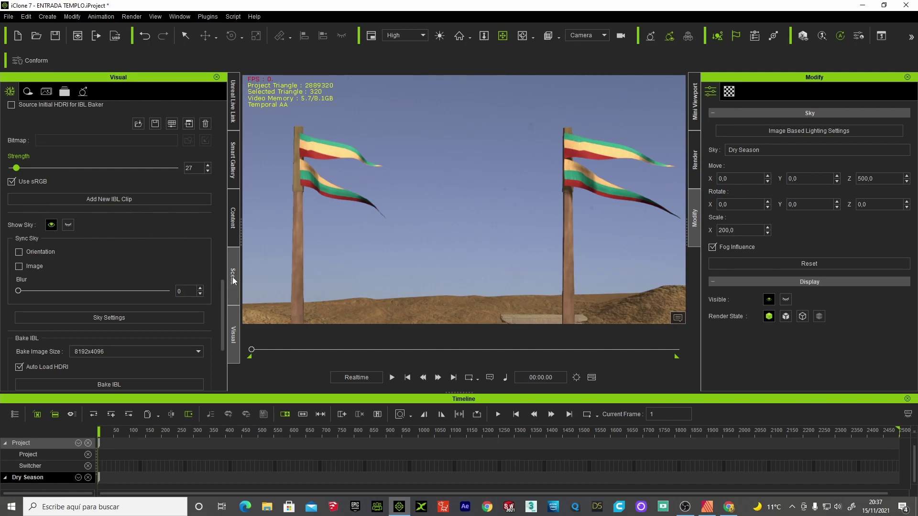
- Turn on scene fog in the Visual Fog Settings
scroll(189, 267, "up", 3)
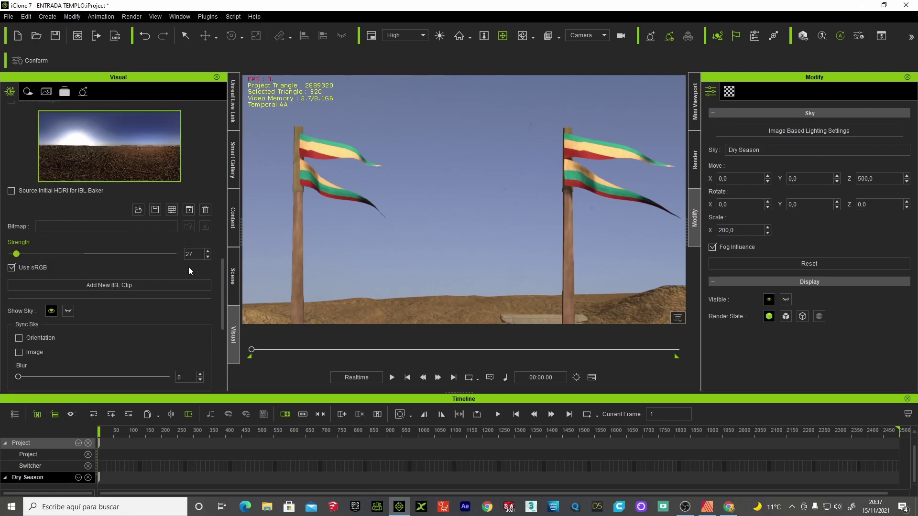
scroll(188, 267, "up", 1)
scroll(189, 267, "up", 3)
scroll(188, 268, "up", 3)
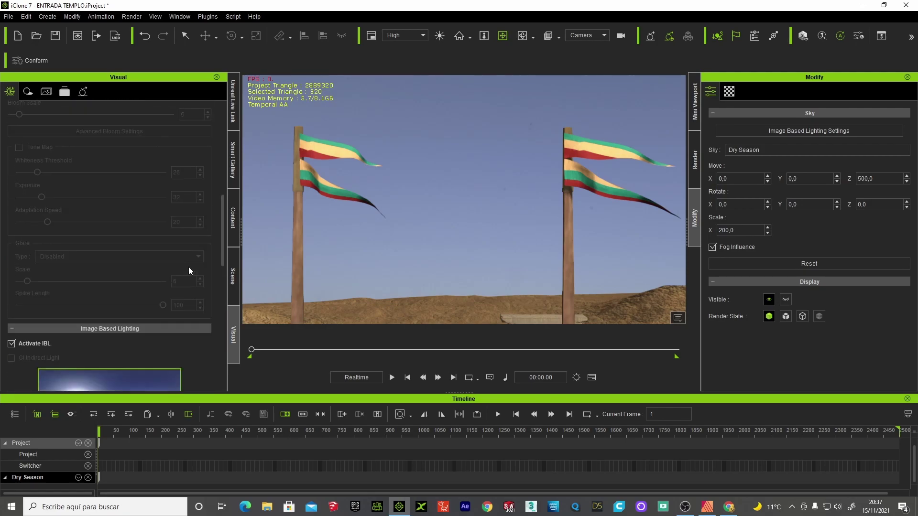
scroll(188, 267, "up", 3)
scroll(189, 268, "up", 2)
scroll(188, 267, "up", 1)
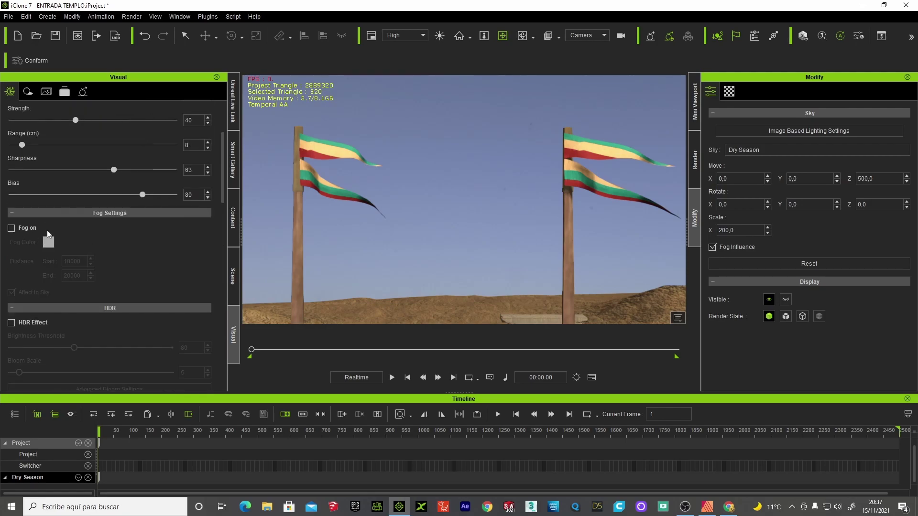
left_click(12, 228)
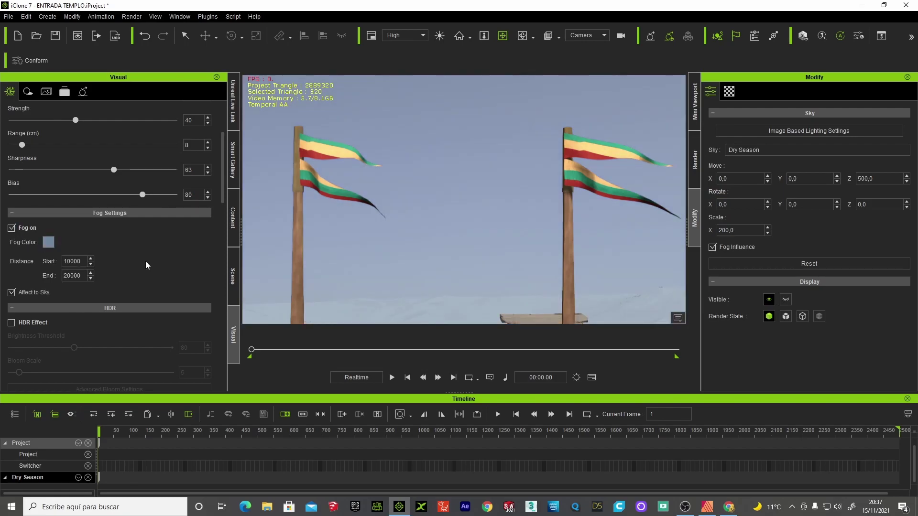
- Play to check the fog, rewind, then disable fog and the sky's Fog Influence
left_click(395, 377)
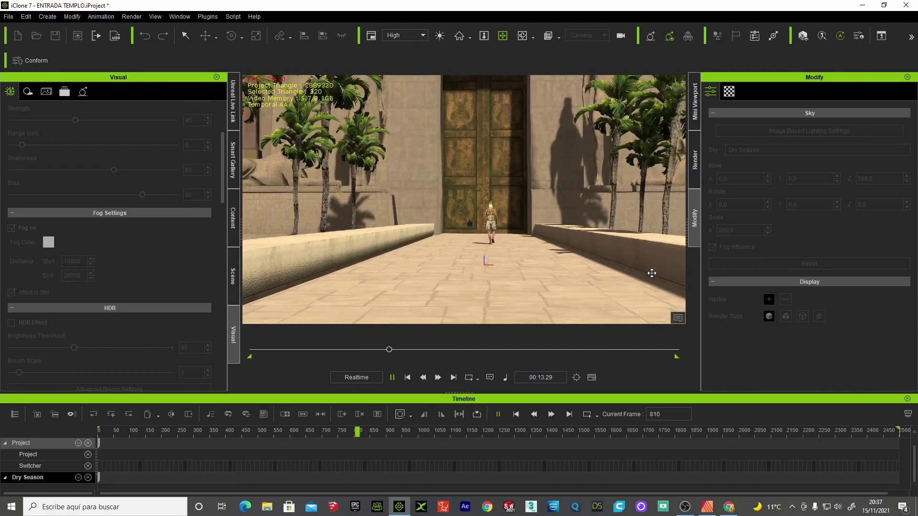
left_click(405, 378)
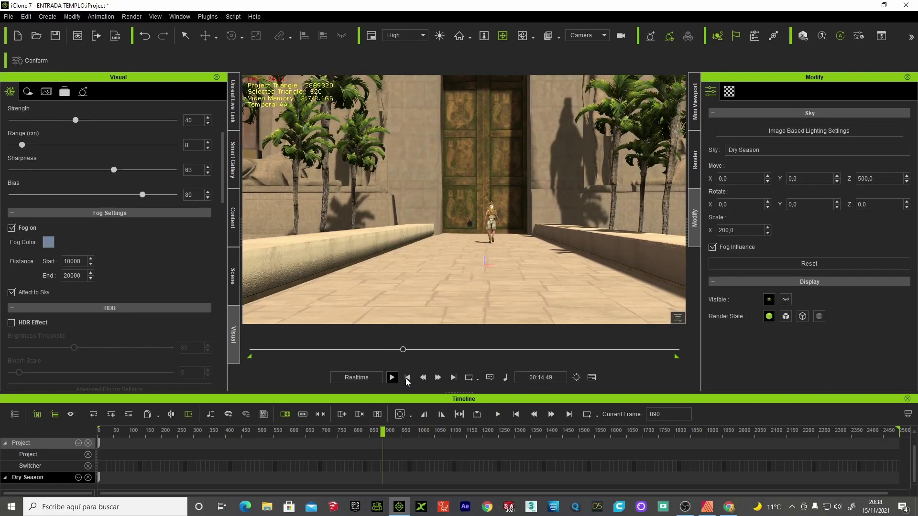
left_click(407, 377)
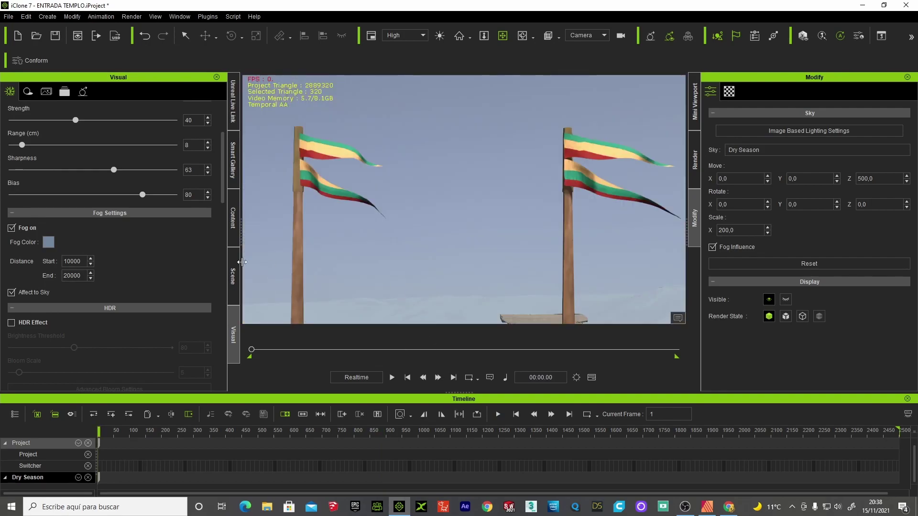
left_click(11, 228)
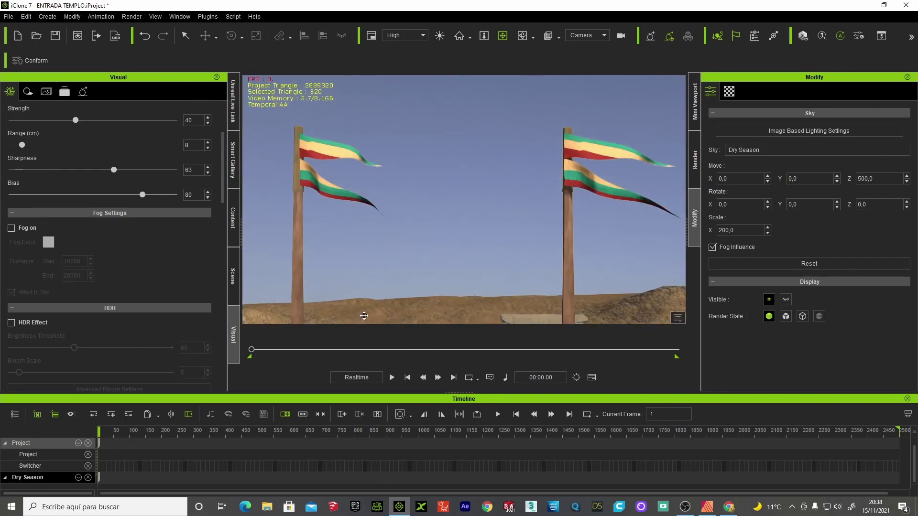
left_click(713, 248)
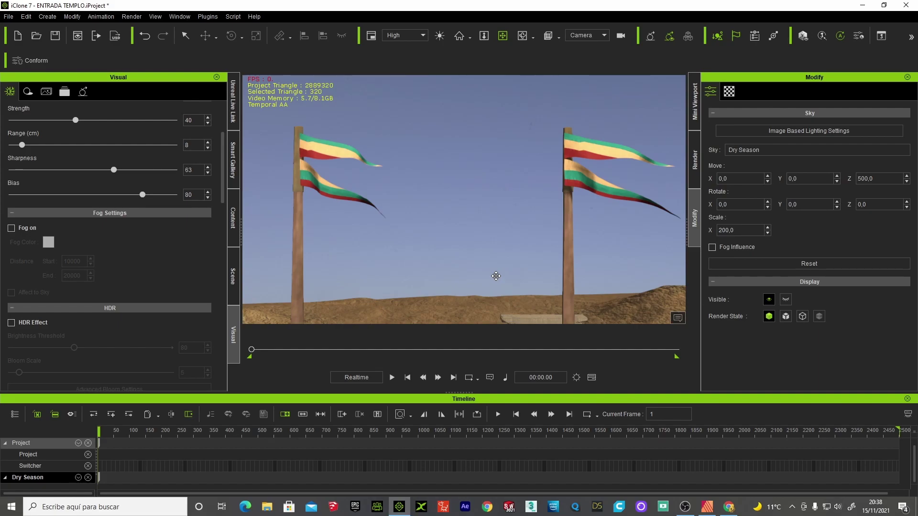
- Look through Camera(0), then return to the free Preview view
left_click(605, 36)
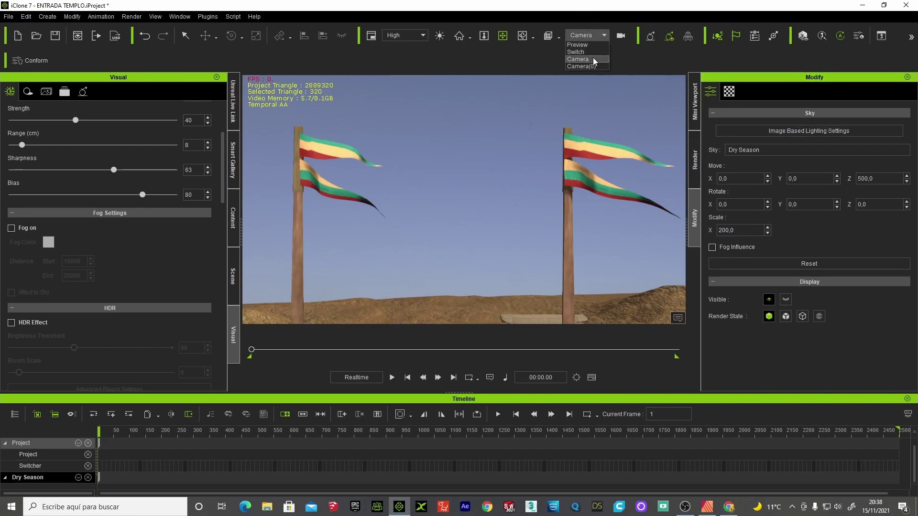
left_click(581, 65)
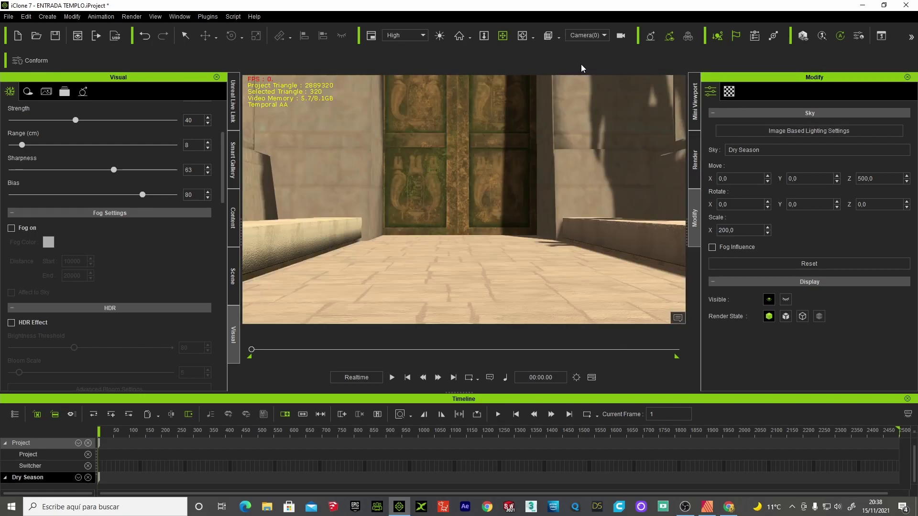
left_click(604, 35)
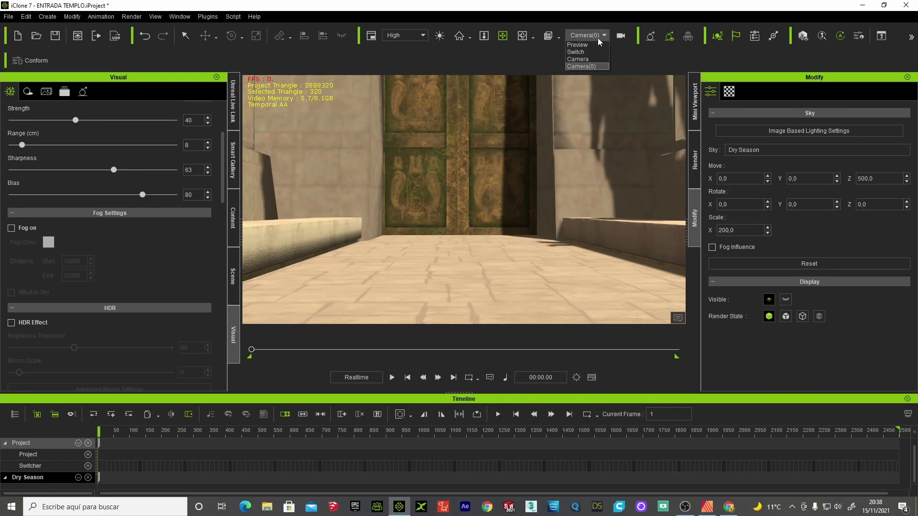
left_click(583, 46)
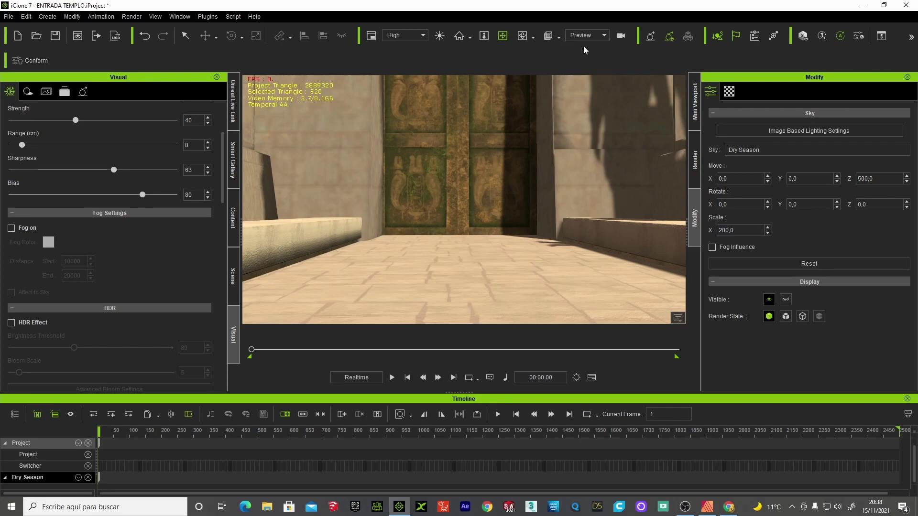
left_click(605, 36)
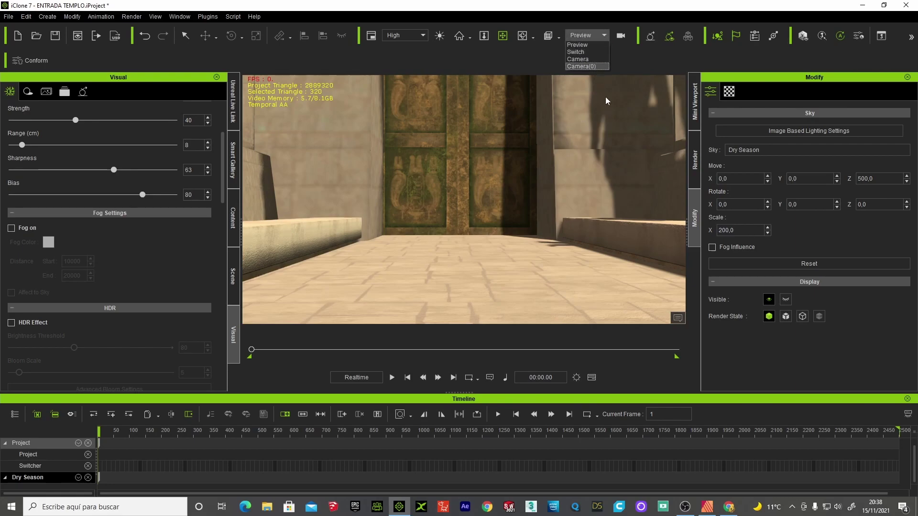
left_click(586, 46)
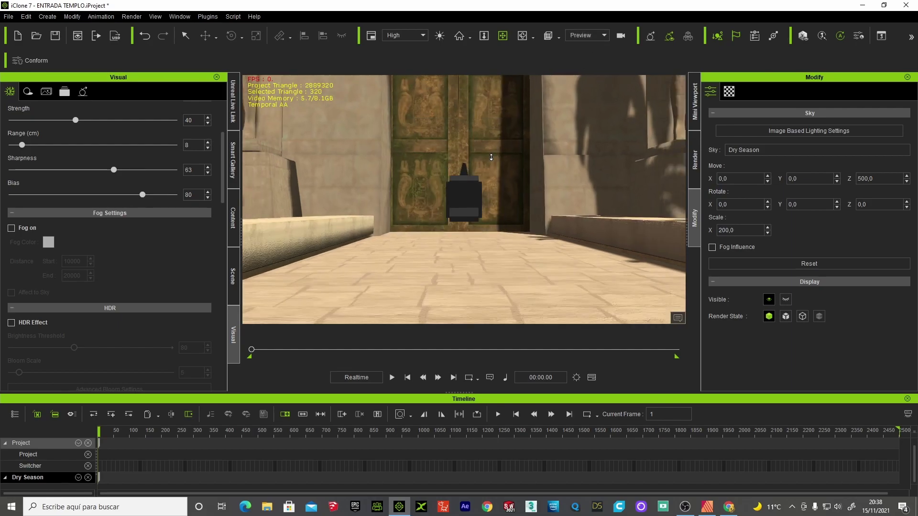
- Zoom and tilt the preview toward the temple doorway, then pan up to the flags above the pylons
scroll(492, 160, "down", 2)
scroll(488, 168, "down", 2)
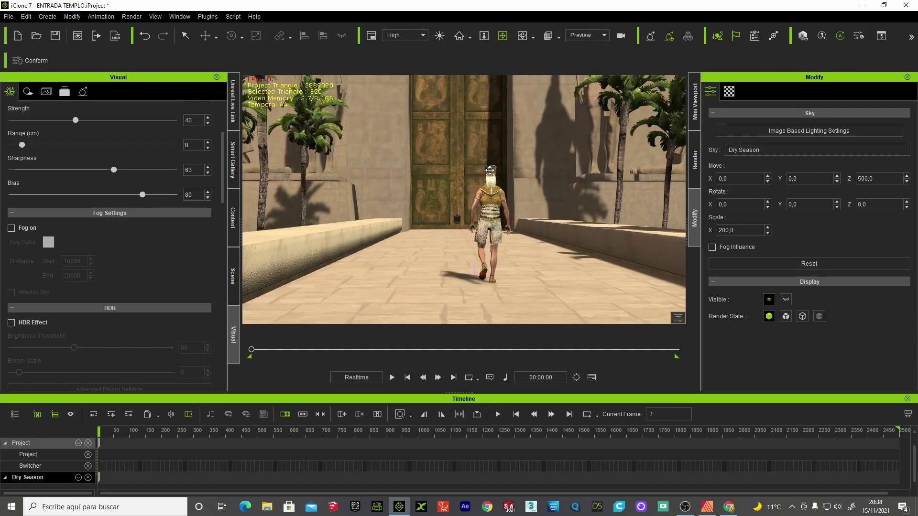
scroll(478, 176, "down", 2)
scroll(486, 174, "down", 2)
scroll(485, 173, "down", 2)
scroll(485, 174, "down", 2)
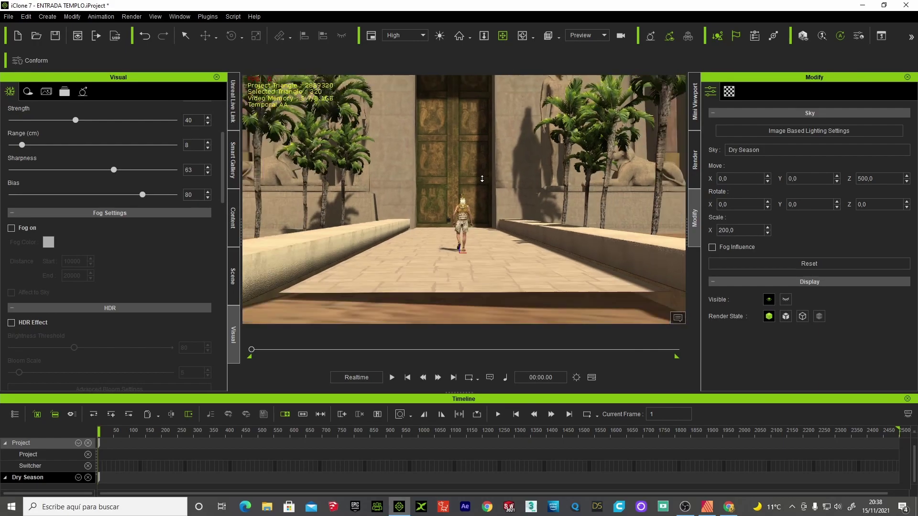
scroll(484, 174, "down", 2)
scroll(481, 199, "down", 1)
middle_click_drag(481, 199, 498, 279)
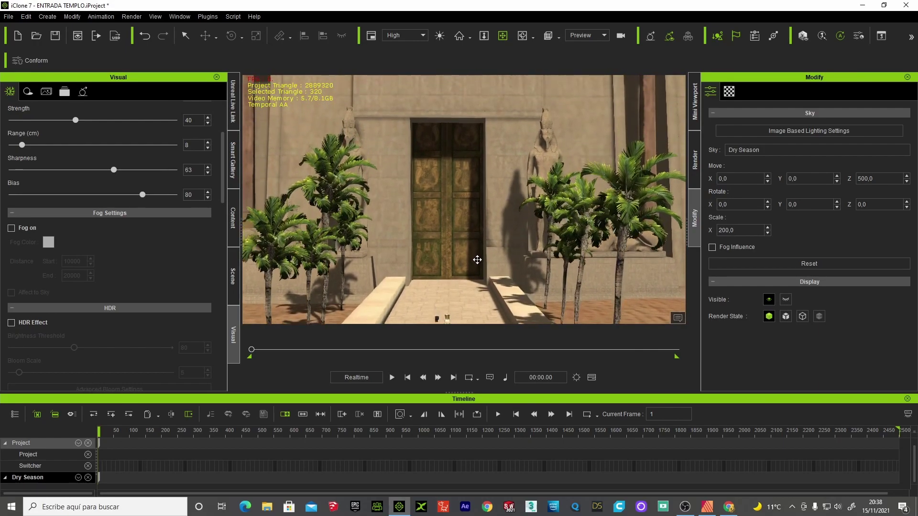
scroll(499, 279, "down", 2)
scroll(502, 276, "down", 1)
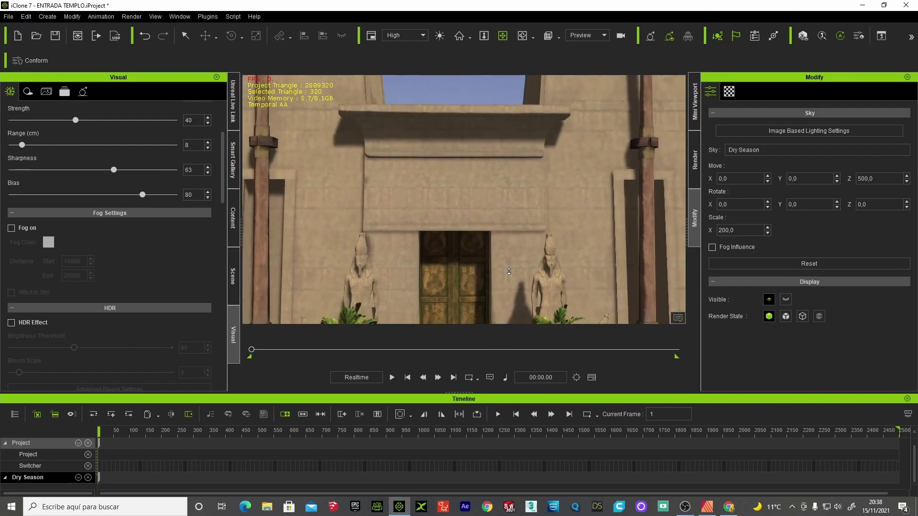
scroll(503, 273, "down", 2)
scroll(508, 268, "down", 1)
scroll(507, 268, "down", 1)
scroll(505, 270, "down", 2)
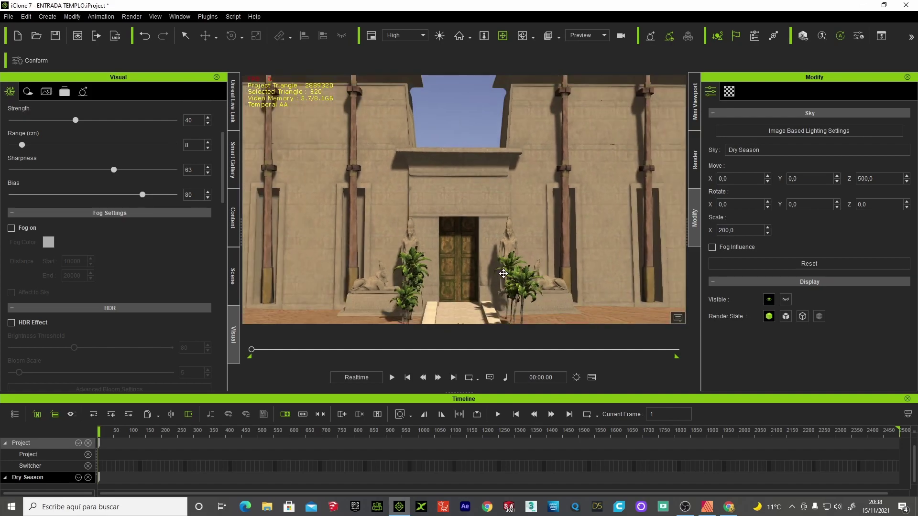
scroll(502, 272, "down", 2)
scroll(499, 274, "down", 1)
right_click_drag(500, 273, 492, 275)
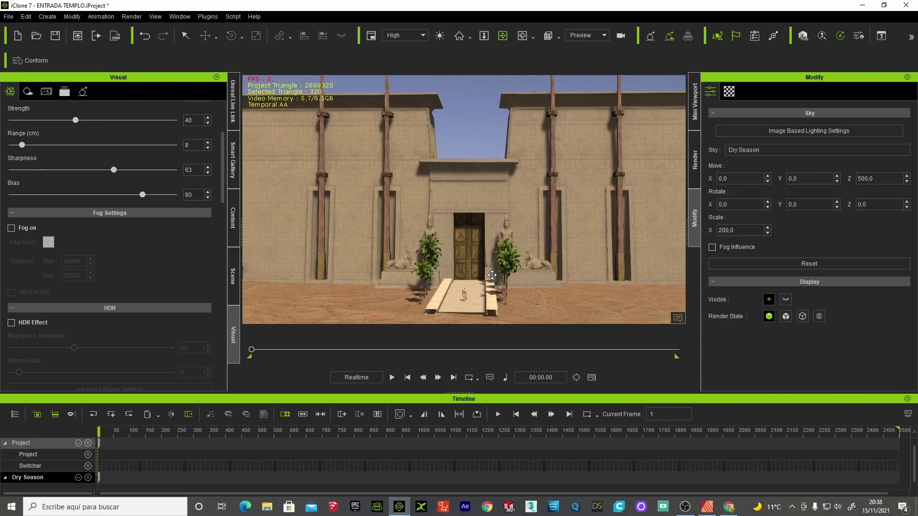
scroll(492, 270, "up", 1)
scroll(492, 263, "up", 1)
scroll(493, 258, "up", 1)
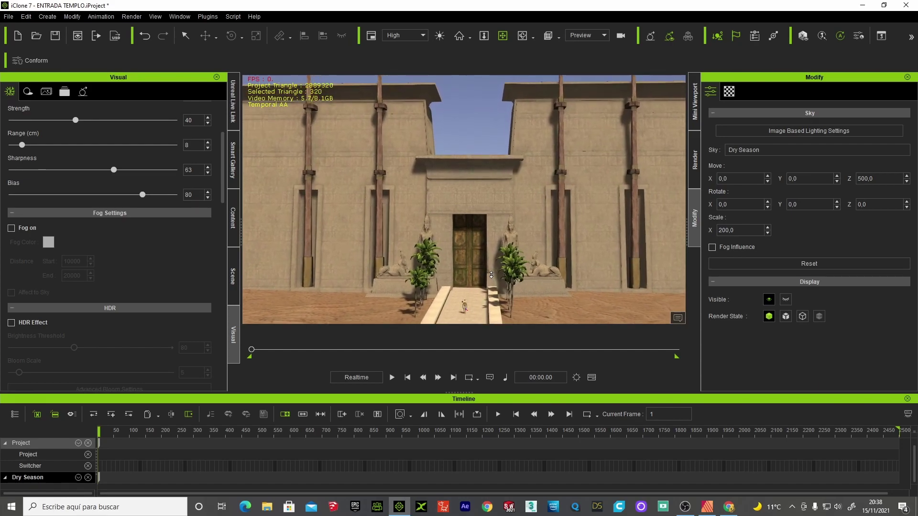
scroll(493, 252, "up", 1)
mouse_move(493, 252)
middle_mouse_down()
mouse_move(496, 348)
mouse_move(498, 230)
middle_mouse_up()
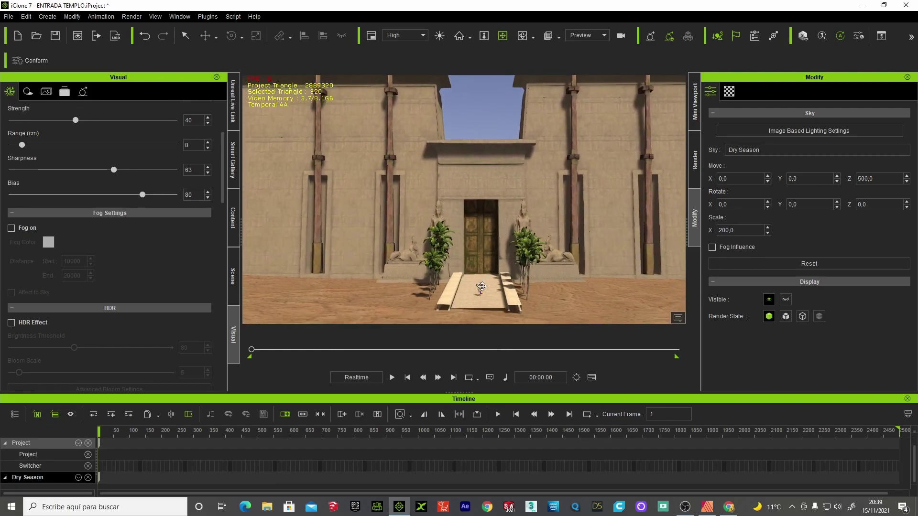
- Scrub to frame 811 and back while orbiting to look up at the flagpoles
scroll(479, 291, "up", 2)
scroll(488, 258, "up", 3)
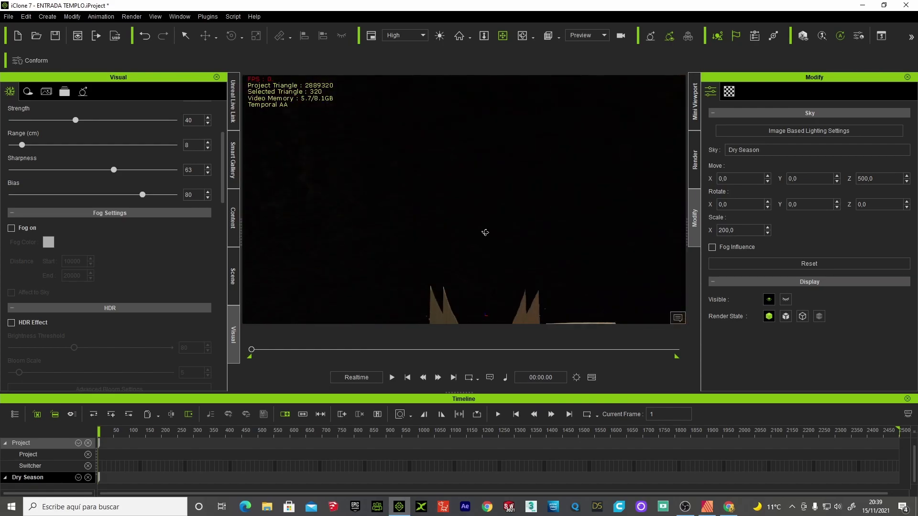
scroll(491, 234, "up", 2)
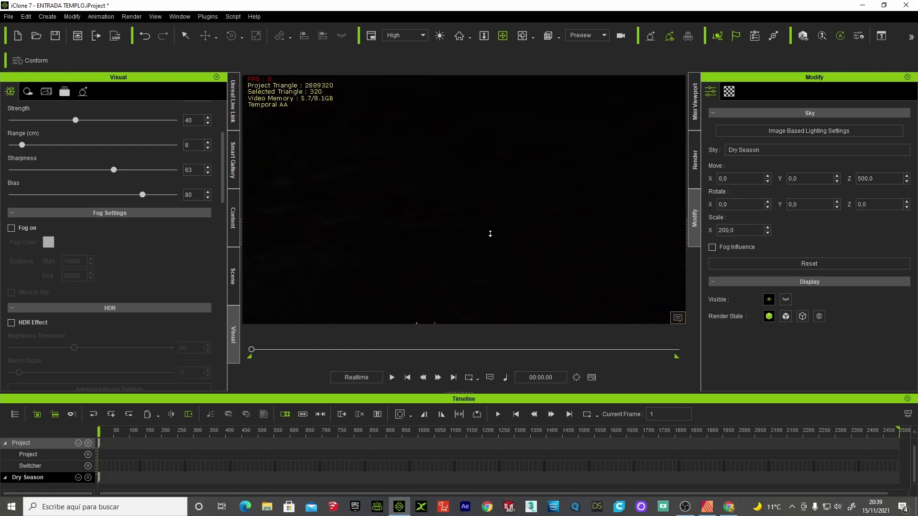
scroll(490, 234, "down", 3)
mouse_move(490, 235)
middle_mouse_down()
mouse_move(503, 283)
mouse_move(517, 263)
middle_mouse_up()
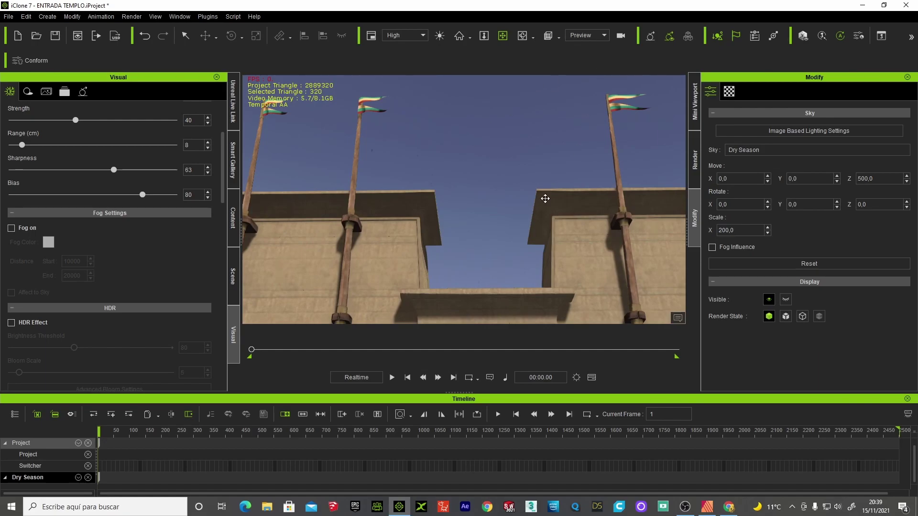
middle_click_drag(545, 199, 541, 193)
right_click_drag(541, 193, 474, 192)
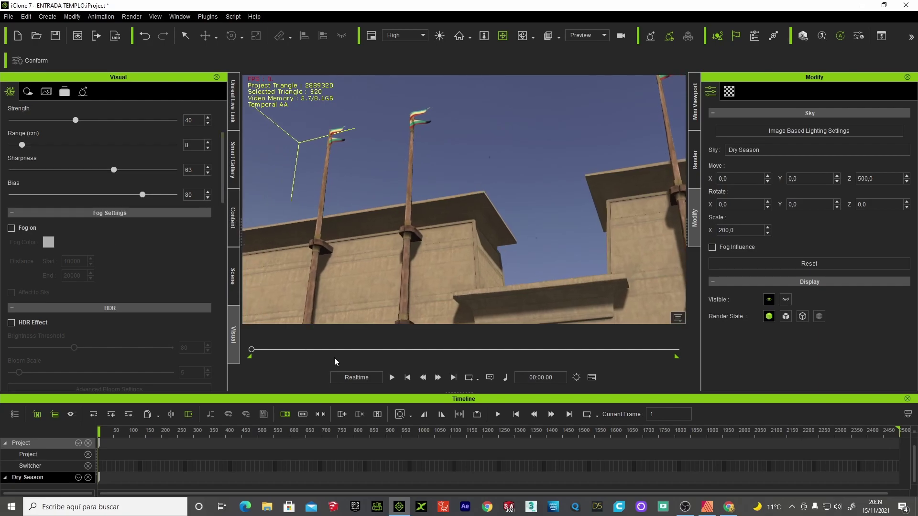
mouse_move(251, 353)
left_mouse_down()
mouse_move(469, 349)
mouse_move(436, 351)
left_mouse_up()
mouse_move(500, 229)
right_mouse_down()
mouse_move(627, 229)
mouse_move(560, 232)
right_mouse_up()
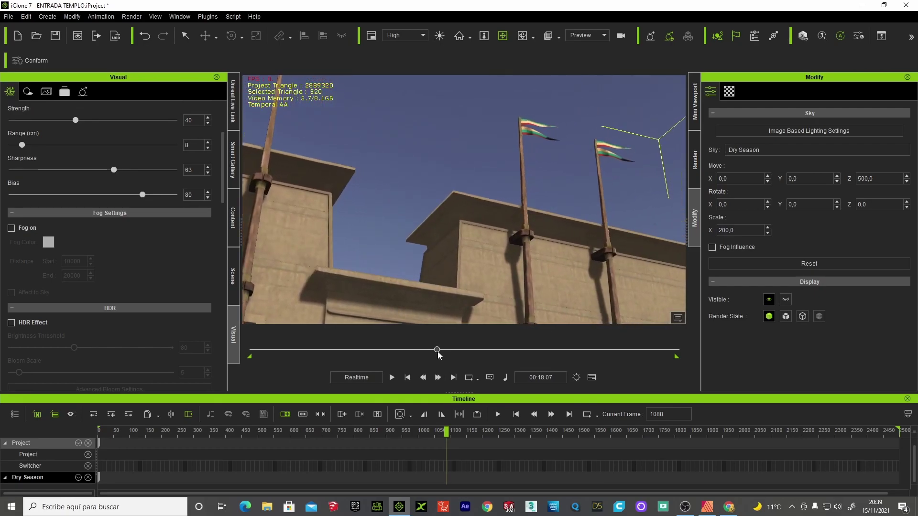
left_click_drag(438, 354, 246, 353)
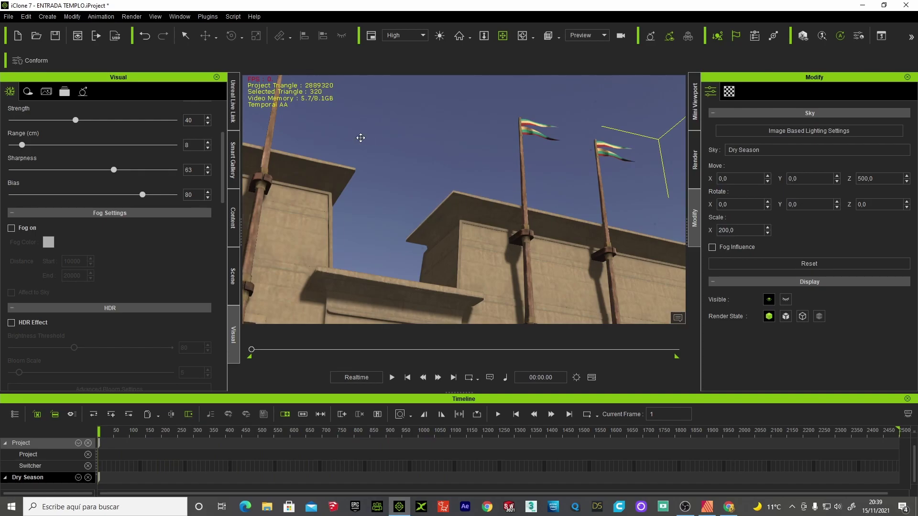
right_click_drag(515, 185, 353, 176)
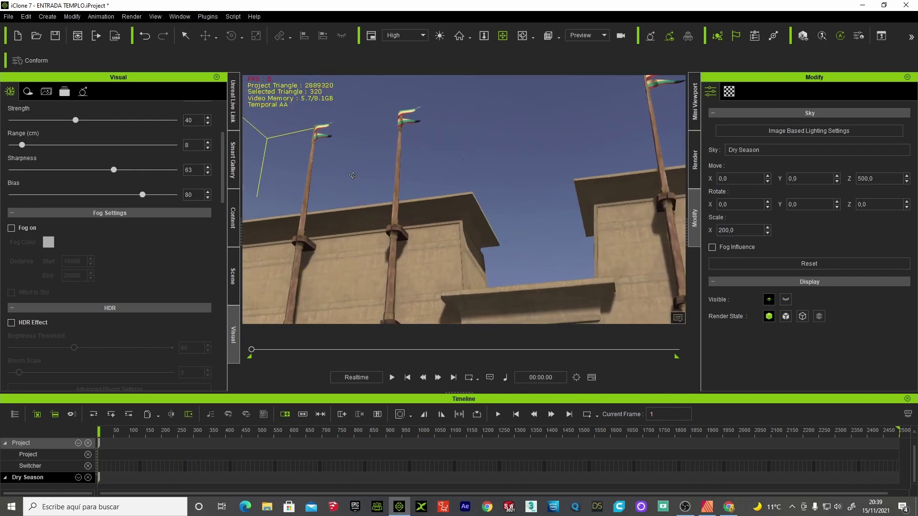
- Create Camera(1) from the current view and key a rotation at frame 1043
left_click(47, 16)
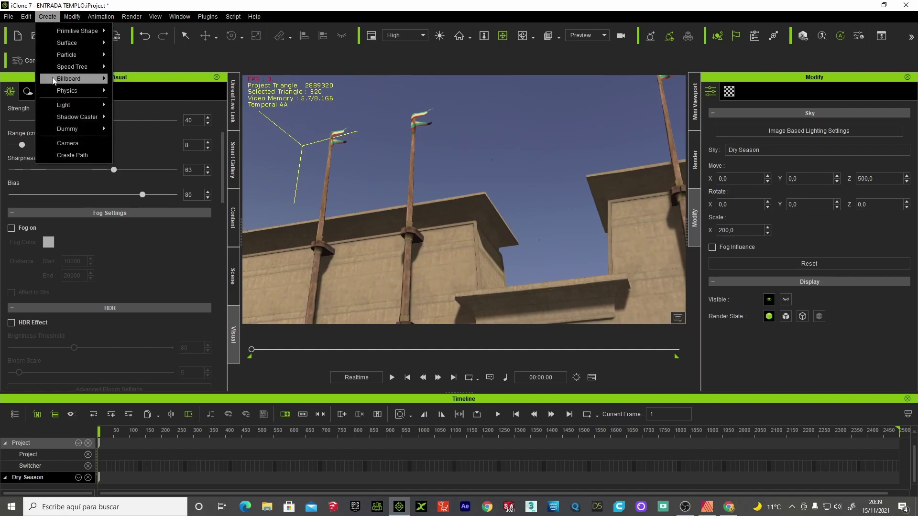
left_click(68, 143)
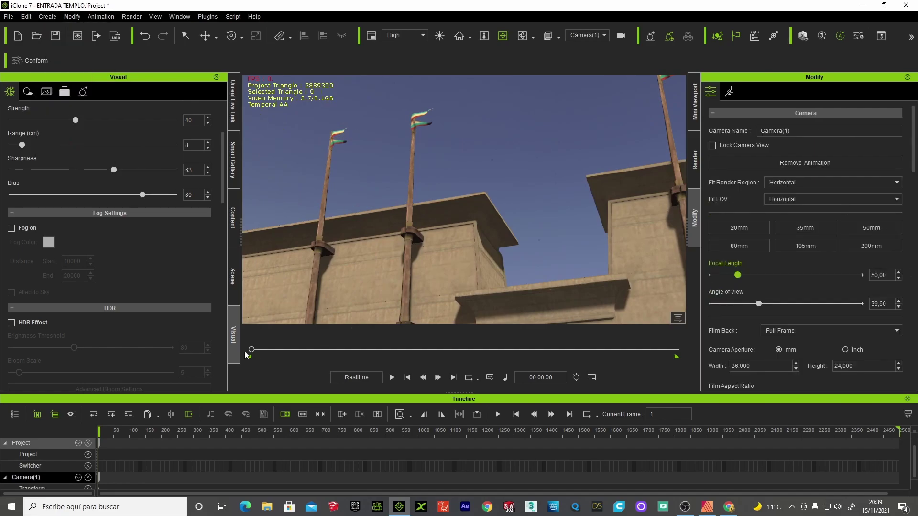
left_click_drag(252, 349, 432, 357)
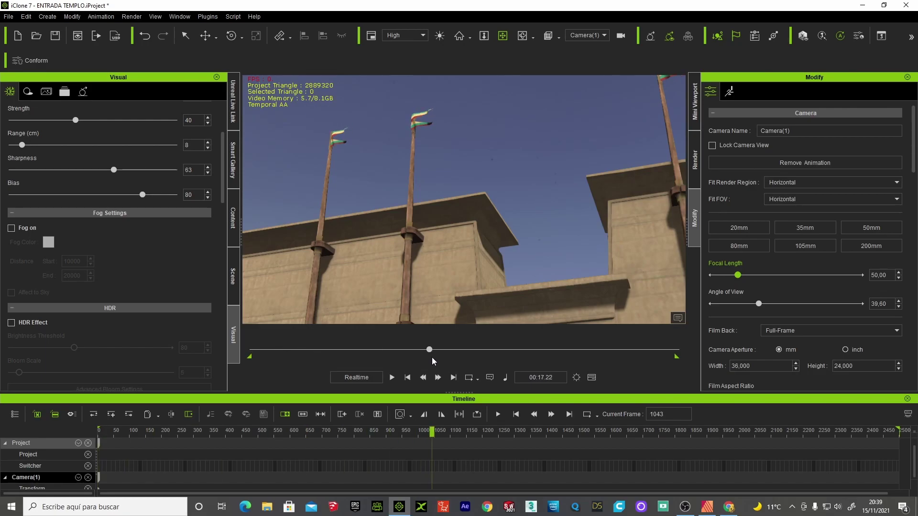
mouse_move(529, 185)
right_mouse_down()
mouse_move(689, 196)
mouse_move(421, 387)
right_mouse_up()
- Preview the Camera(1) shot, rewind, set its lens to 35mm, and play from frame 1
left_click(407, 382)
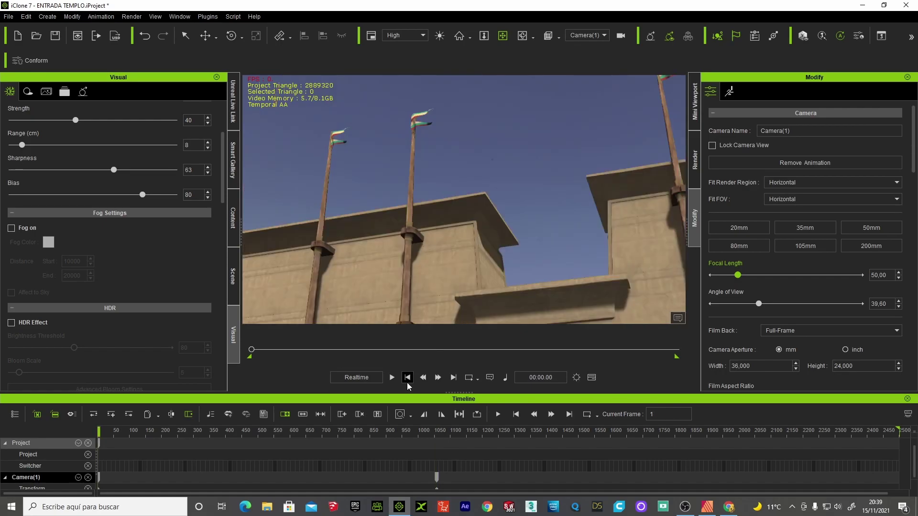
left_click(393, 377)
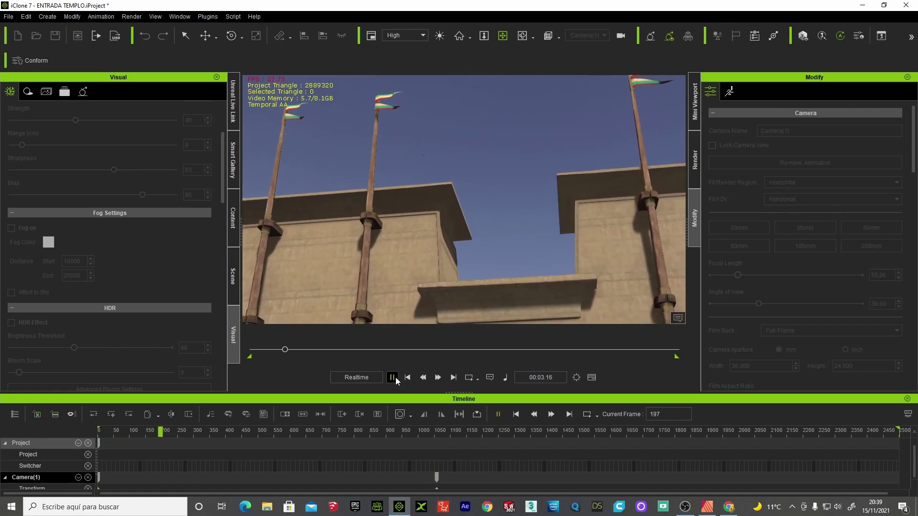
left_click(408, 377)
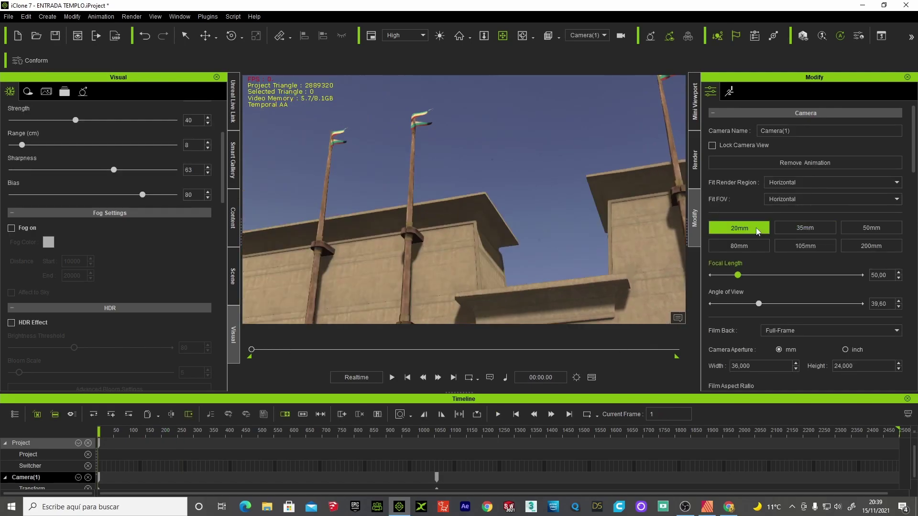
left_click(756, 228)
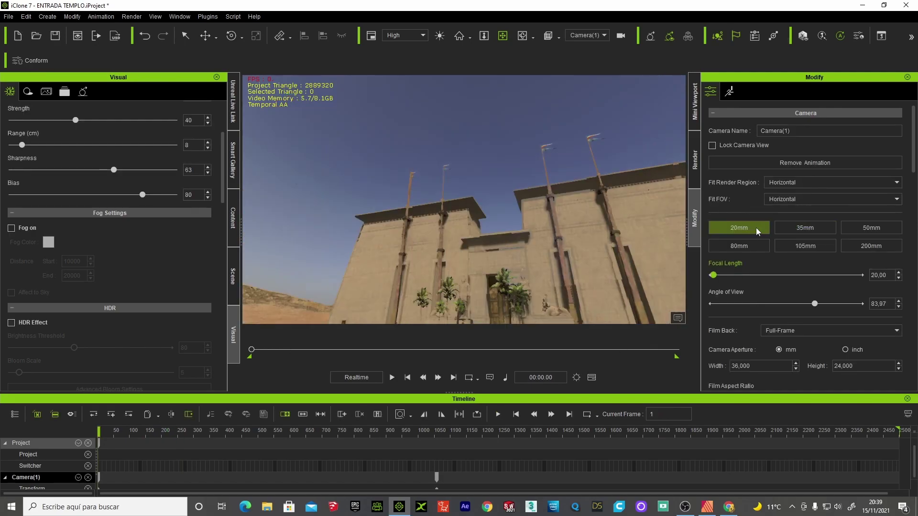
left_click(801, 230)
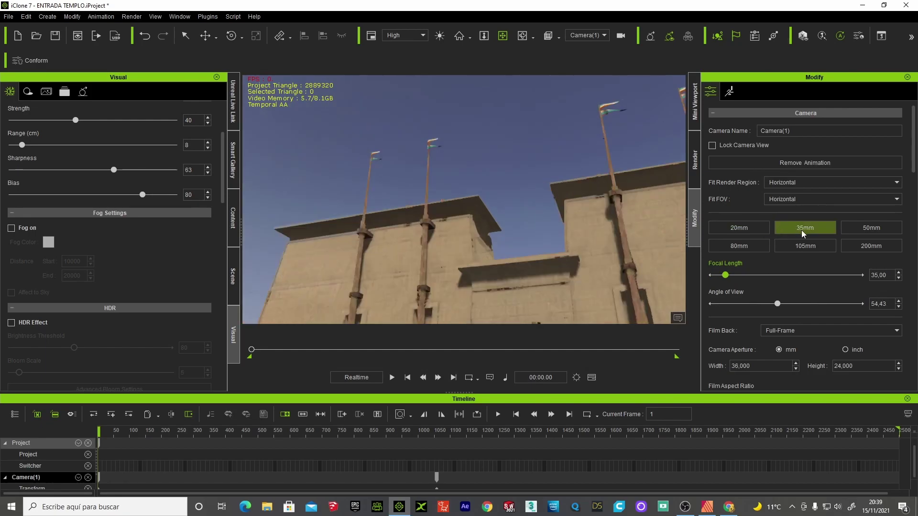
left_click(391, 378)
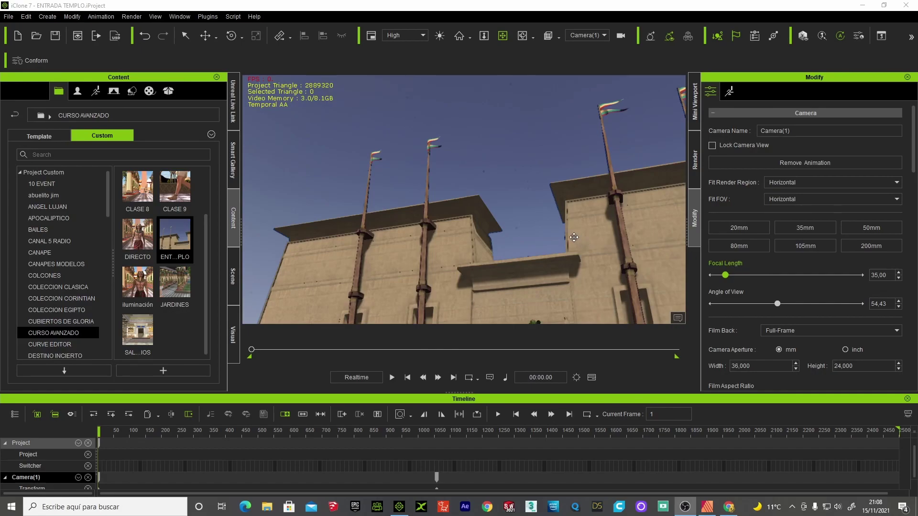
- Play the flag camera shot preview once more and stop it
left_click(391, 377)
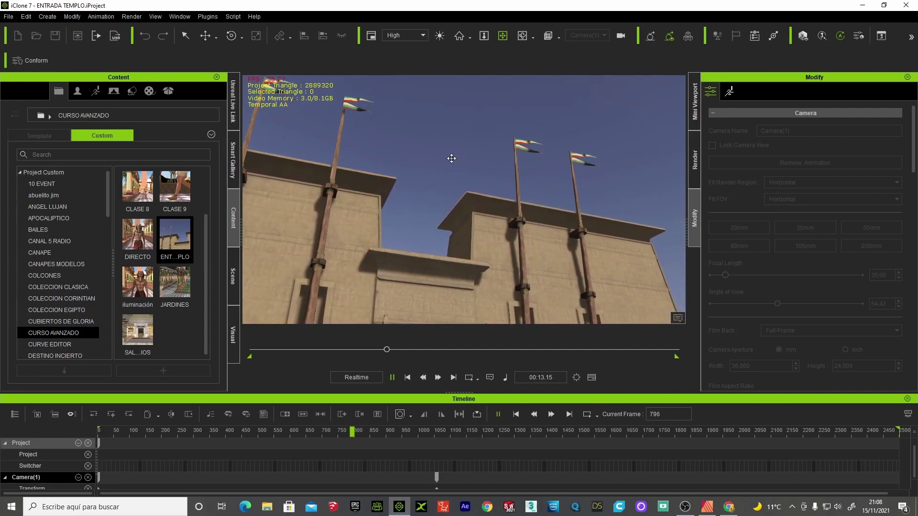
left_click(393, 377)
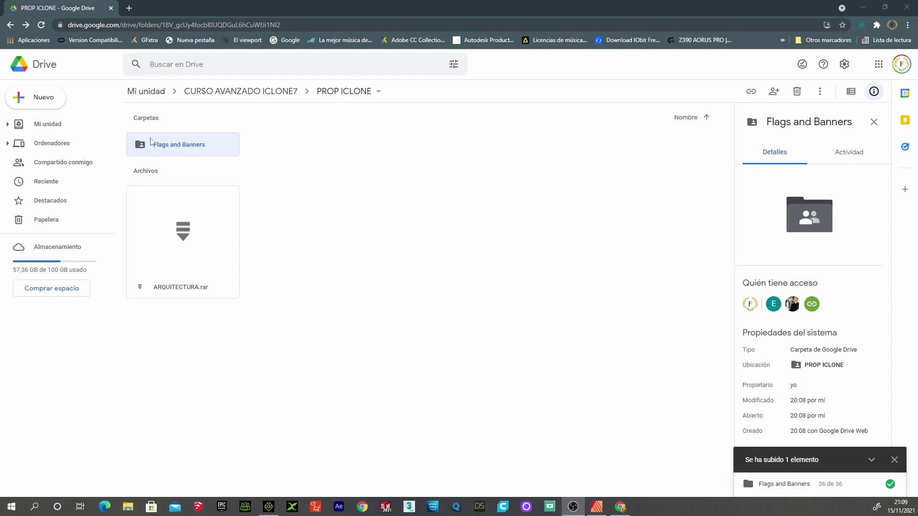
- Open YouTube in a new tab and view the current account's empty channel page
left_click(128, 8)
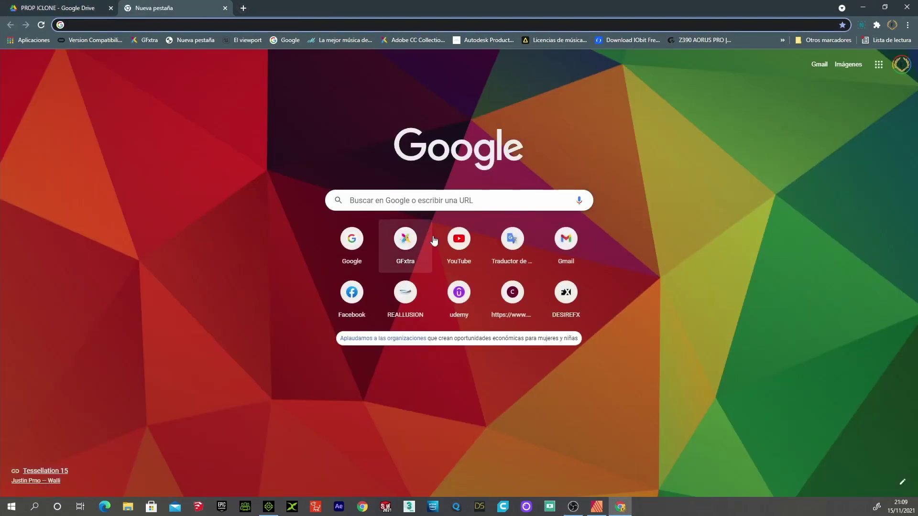
left_click(466, 252)
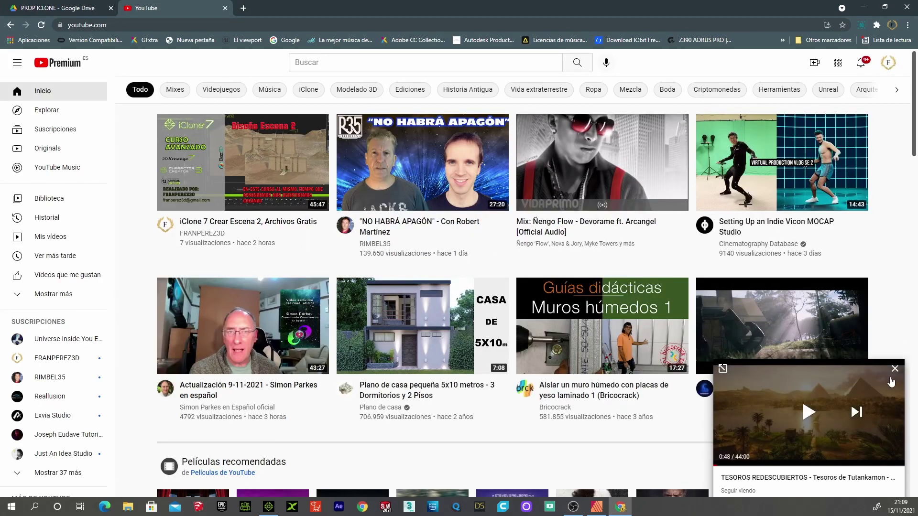
left_click(896, 369)
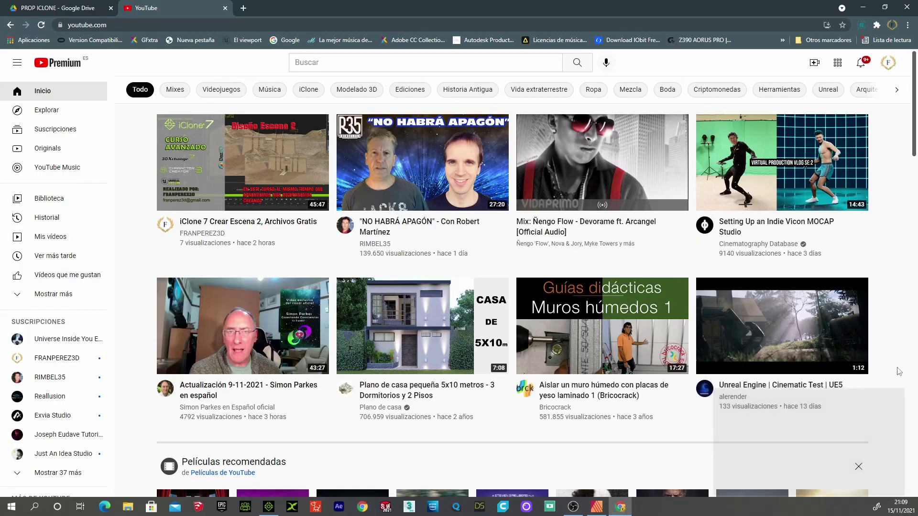
left_click(888, 65)
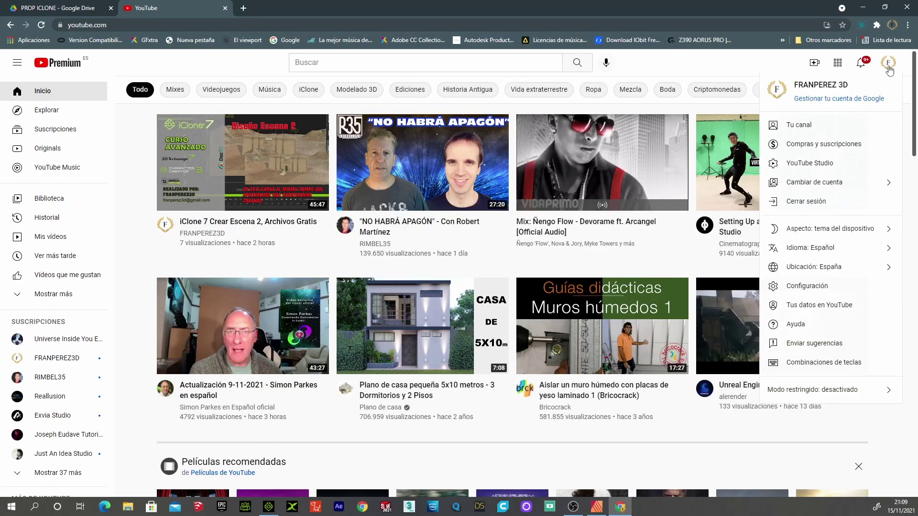
left_click(810, 125)
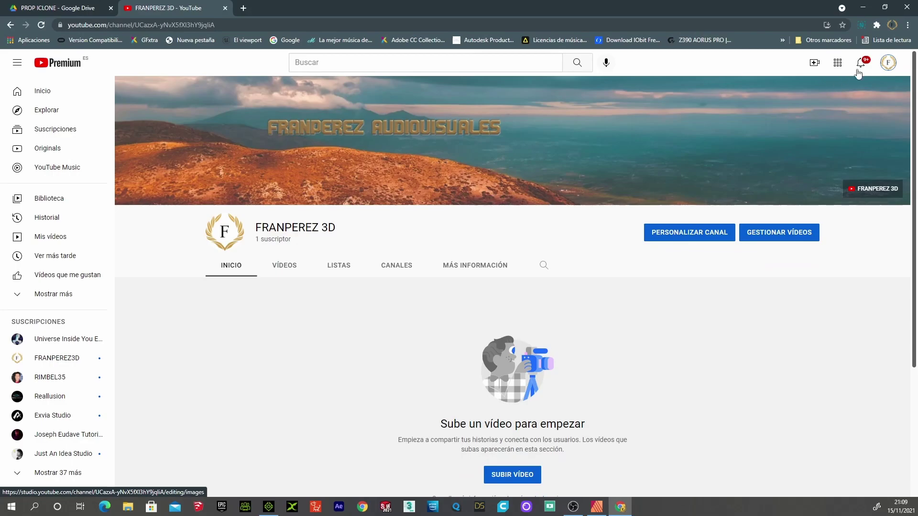
- Close the channel tab and open a new window for the other Chrome profile
left_click(243, 8)
left_click(225, 8)
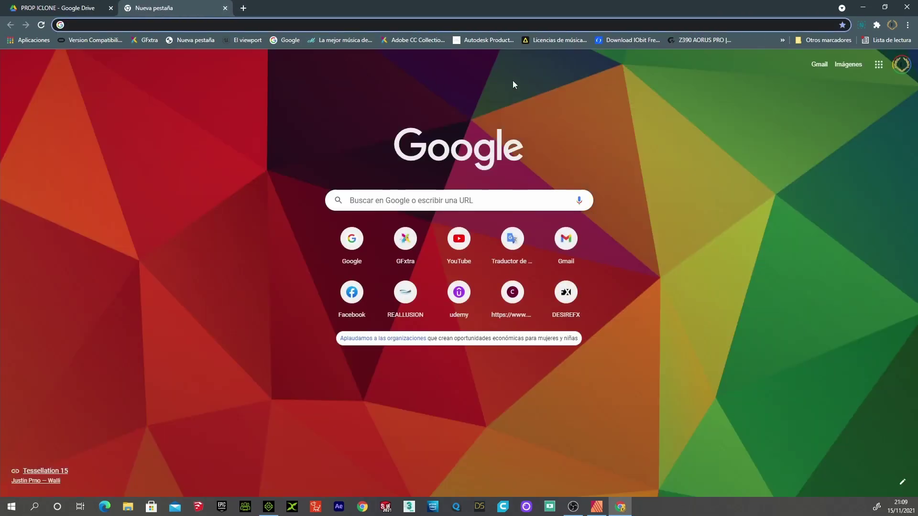
left_click(892, 25)
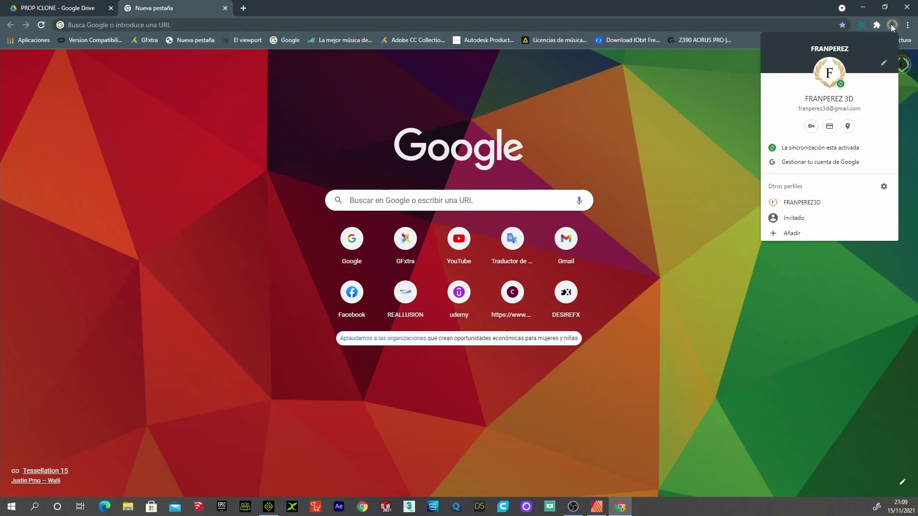
left_click(807, 203)
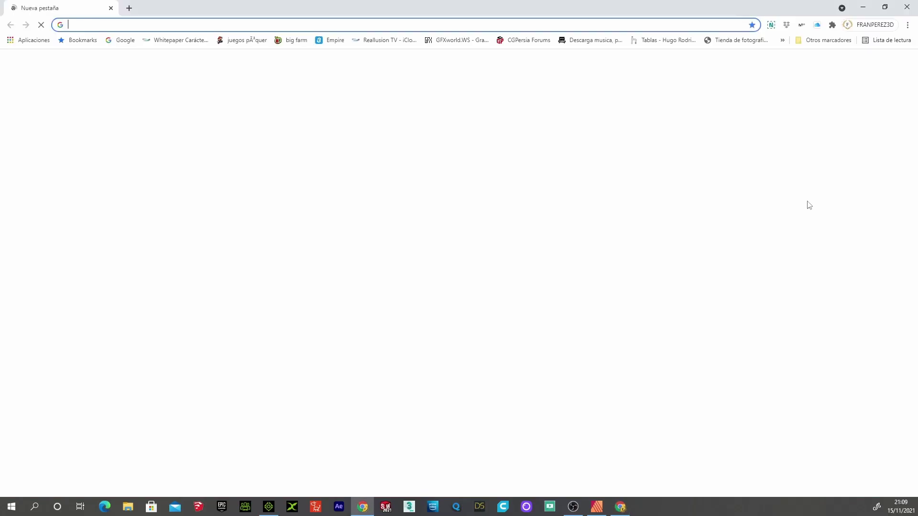
- Go to this profile's YouTube channel page and pause its featured video
left_click(510, 250)
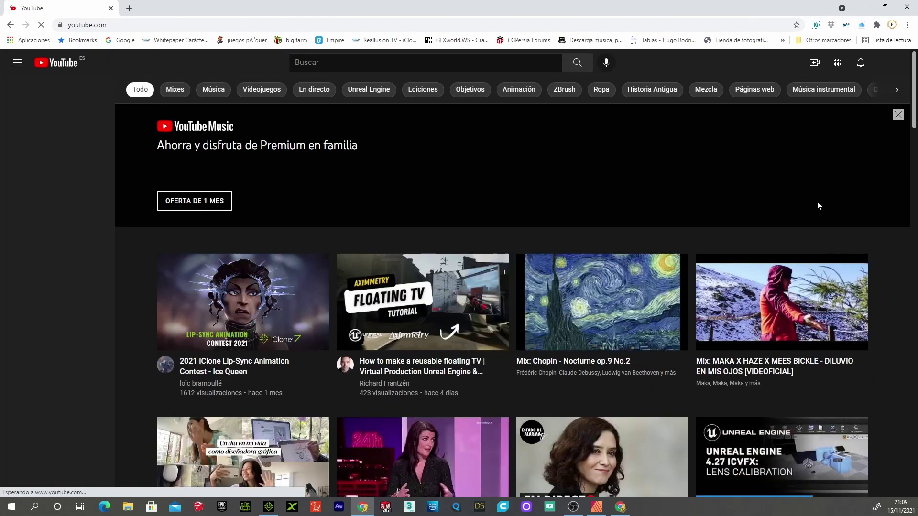
left_click(888, 62)
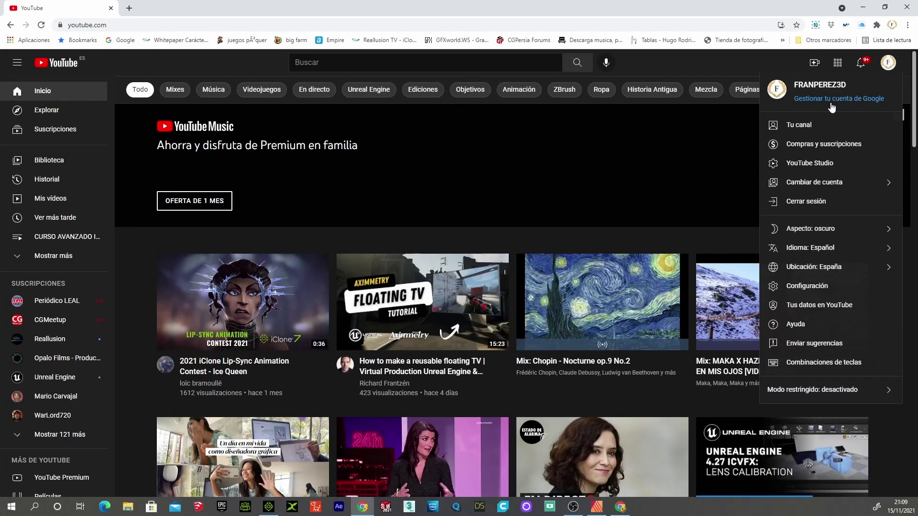
left_click(803, 126)
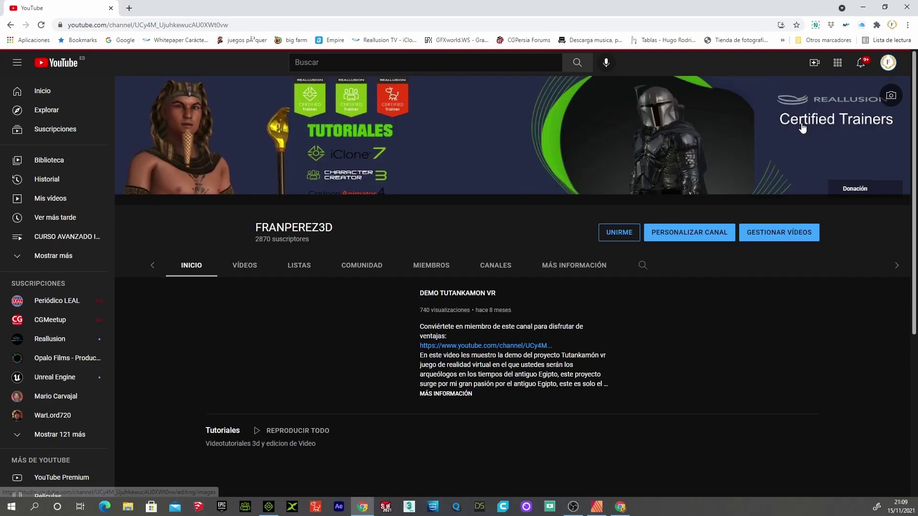
left_click(363, 318)
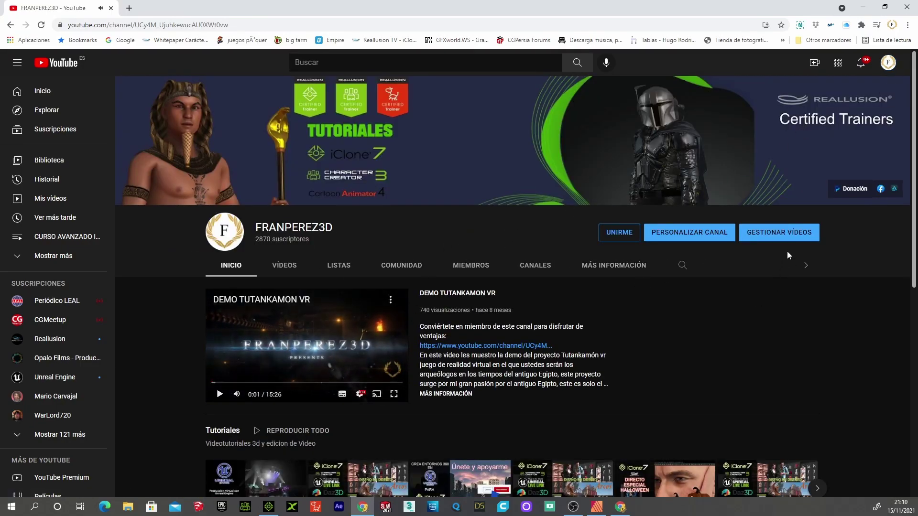
scroll(727, 340, "down", 1)
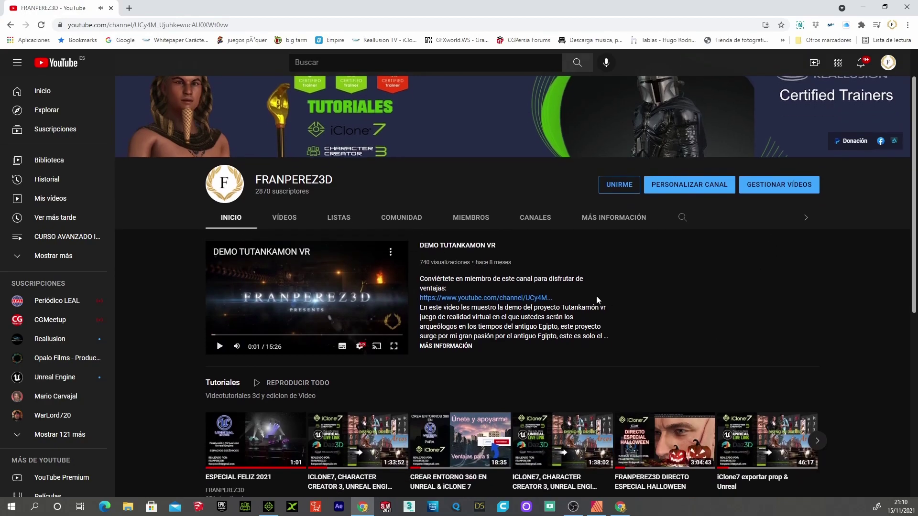
- Show the channel's COMUNIDAD tab, scrolled down to the members-only Drive-link posts
left_click(402, 221)
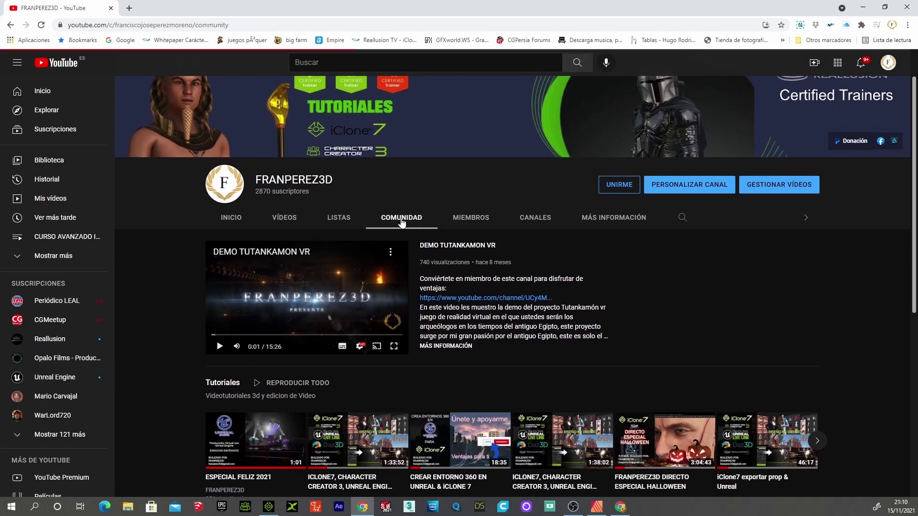
scroll(662, 402, "down", 2)
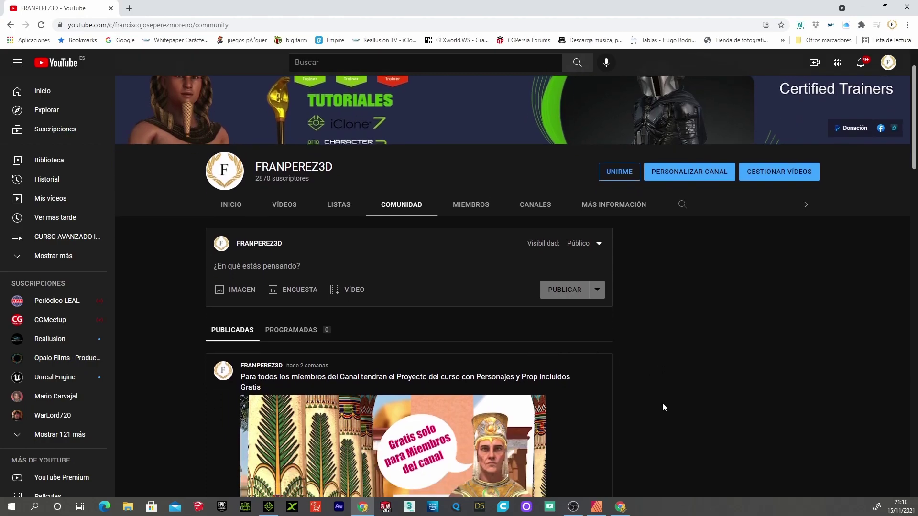
scroll(662, 402, "down", 2)
scroll(662, 403, "down", 4)
scroll(662, 408, "down", 2)
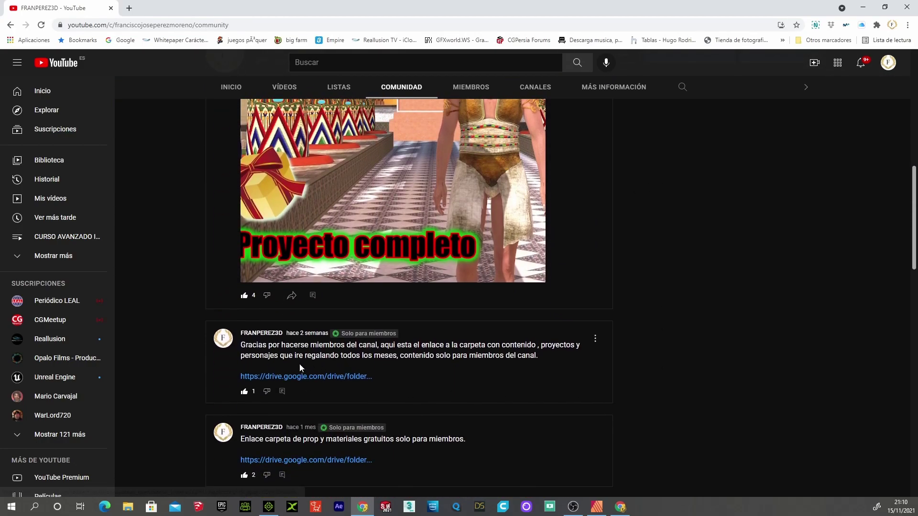
scroll(423, 378, "down", 2)
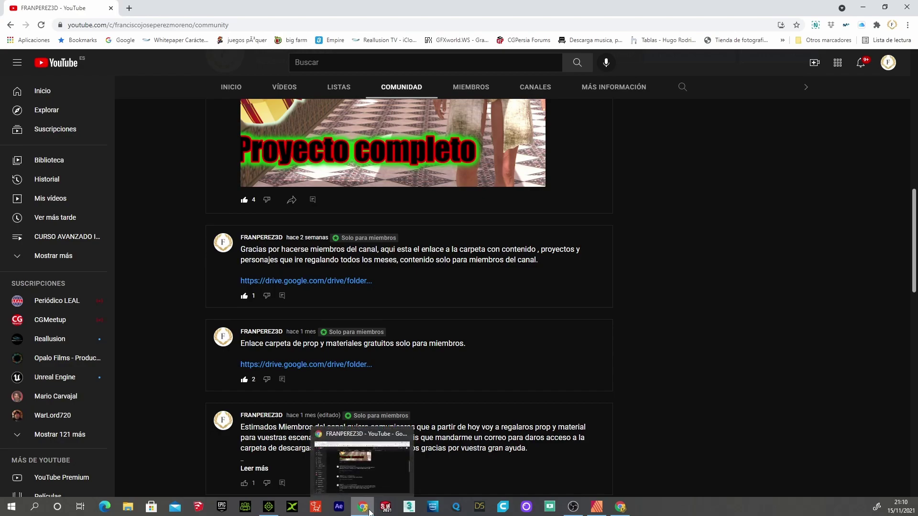
- In the other window's Google Drive, open Mi unidad > CURSO AVANZADO ICLONE7 > PROP ICLONE
left_click(624, 511)
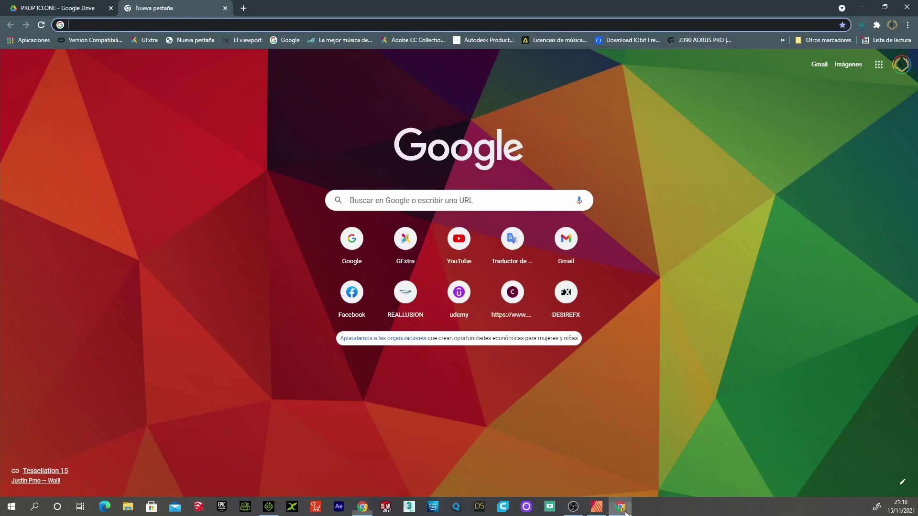
left_click(54, 10)
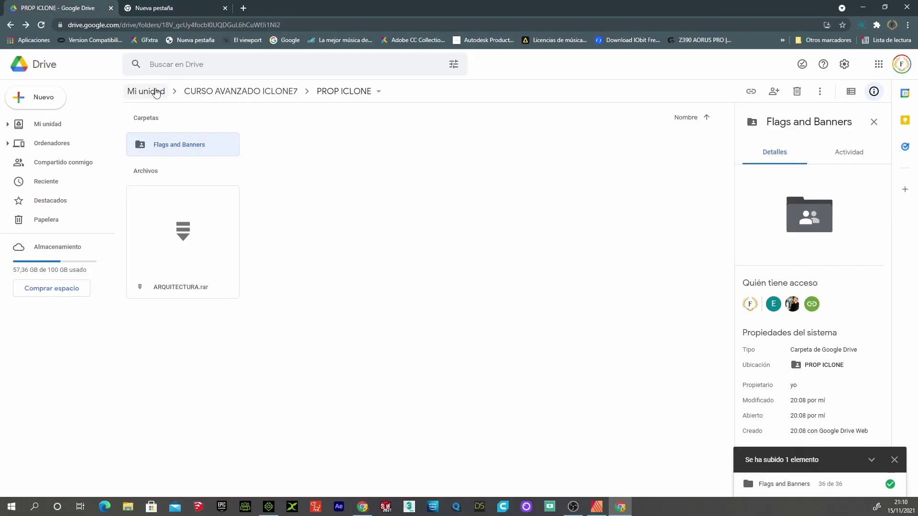
left_click(156, 92)
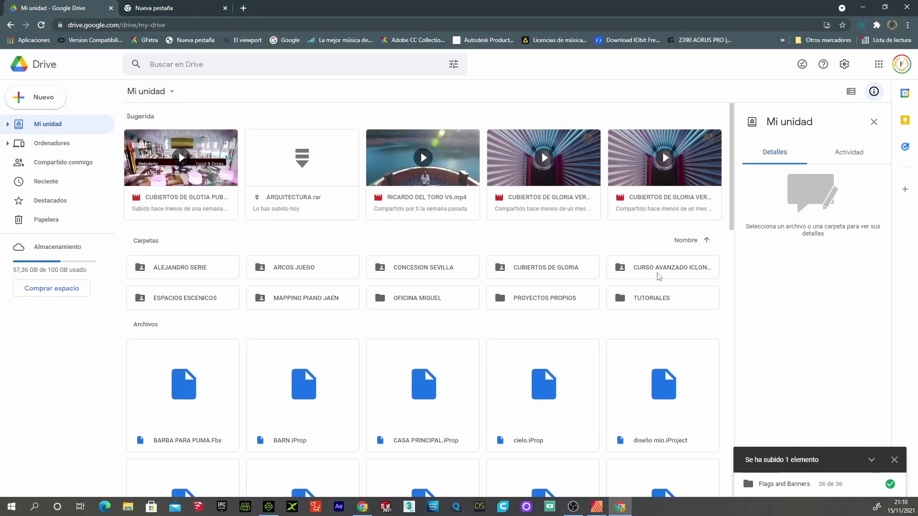
left_click(659, 277)
double_click(659, 277)
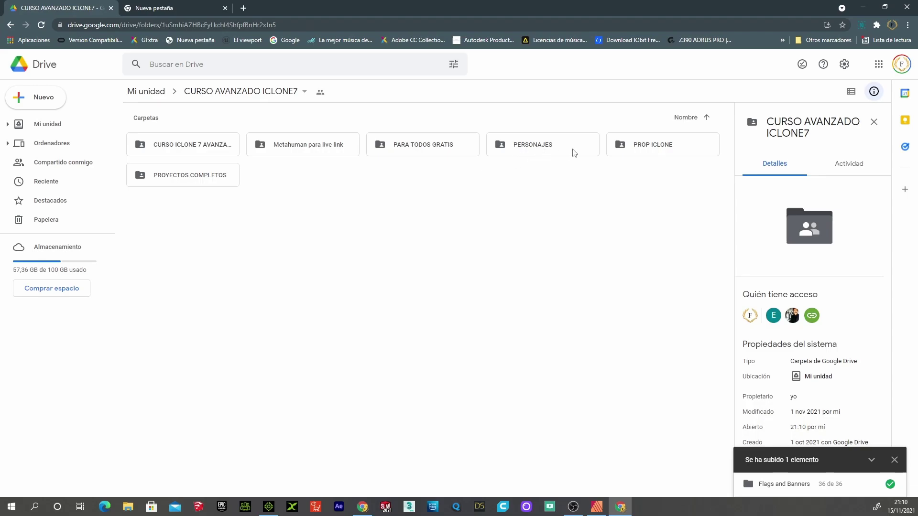
double_click(626, 145)
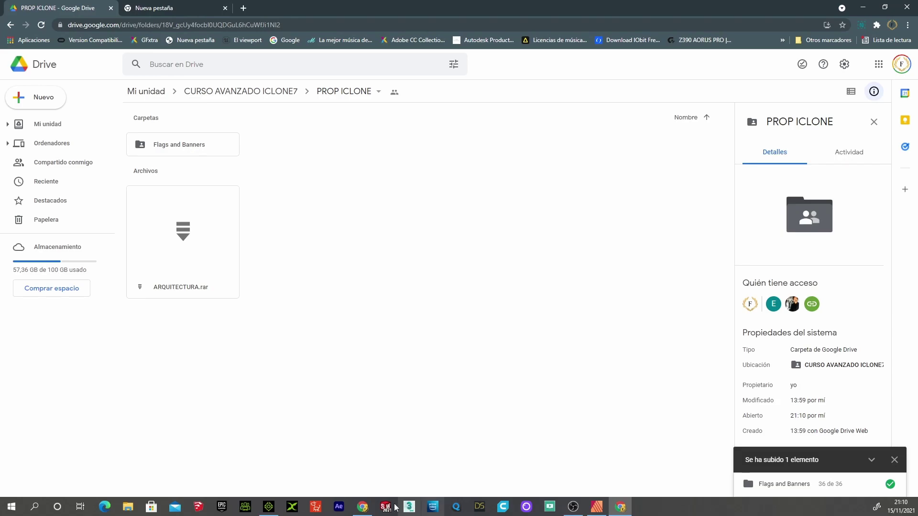
mouse_move(363, 507)
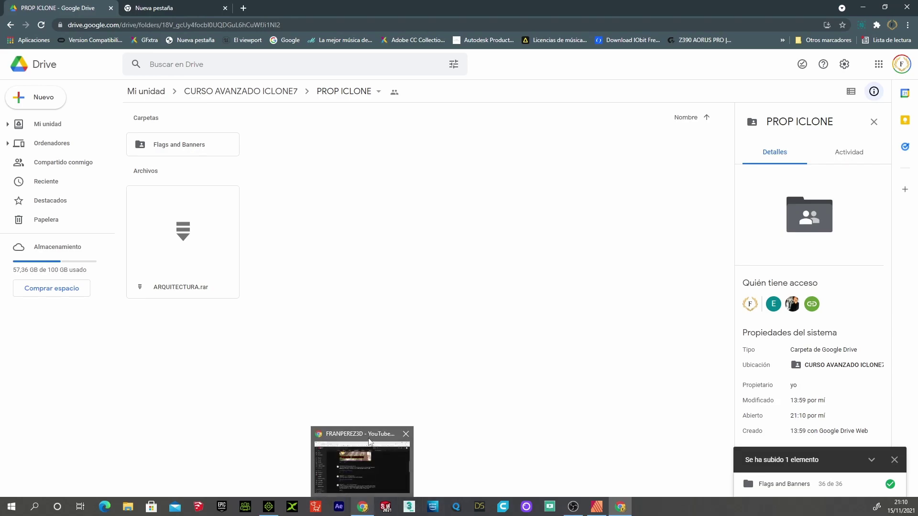
left_click(370, 438)
- Follow the members-only post's drive.google.com link to the shared CURSO AVANZADO ICLONE7 folder
mouse_move(638, 291)
scroll(638, 287, "up", 6)
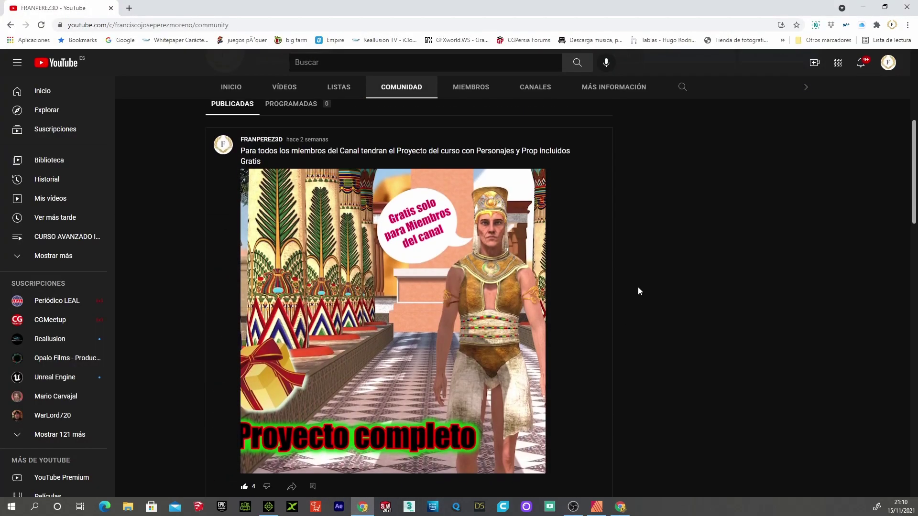
scroll(531, 199, "up", 4)
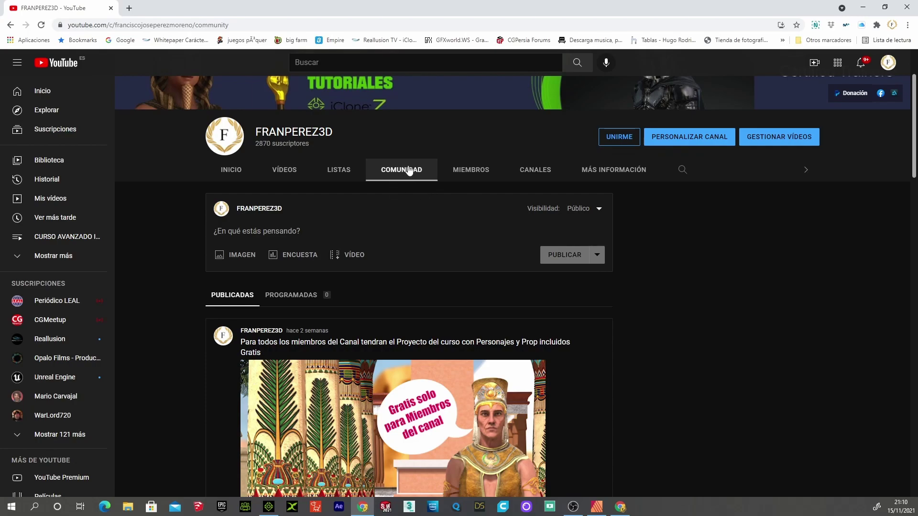
scroll(438, 327, "down", 2)
scroll(439, 327, "down", 2)
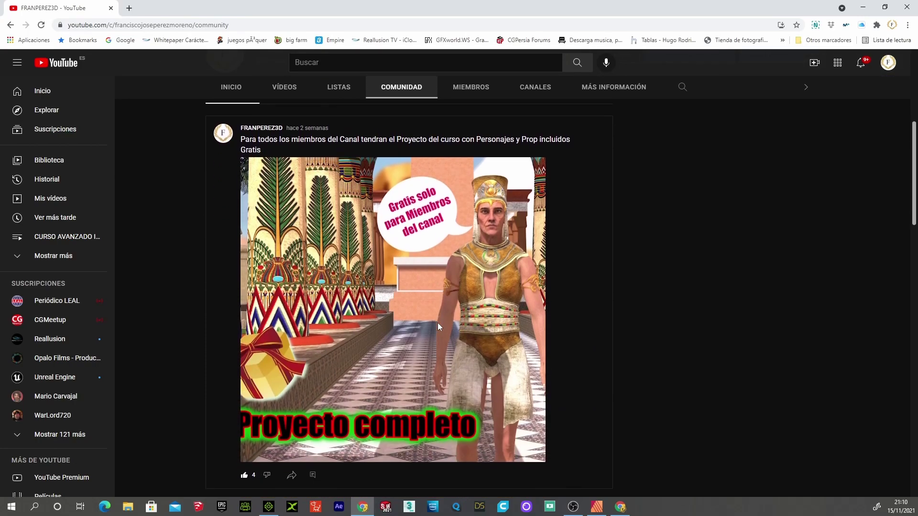
scroll(439, 327, "down", 3)
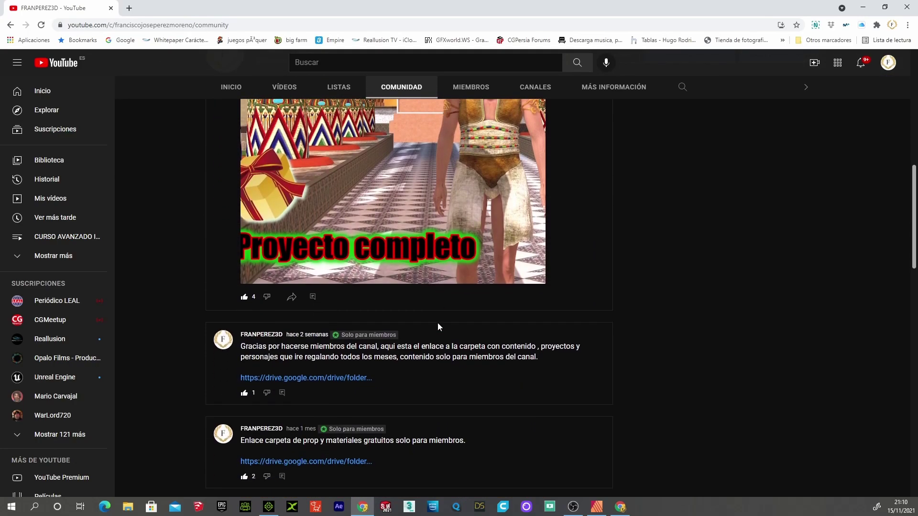
left_click(321, 377)
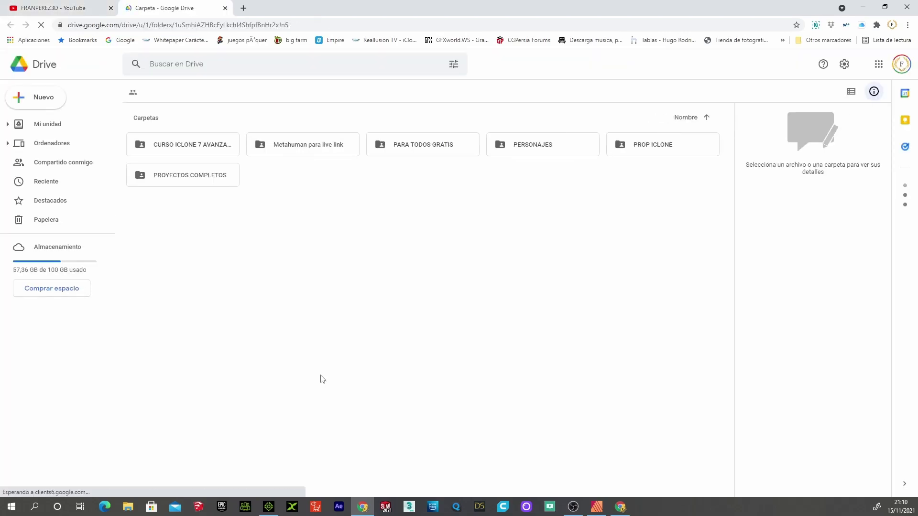